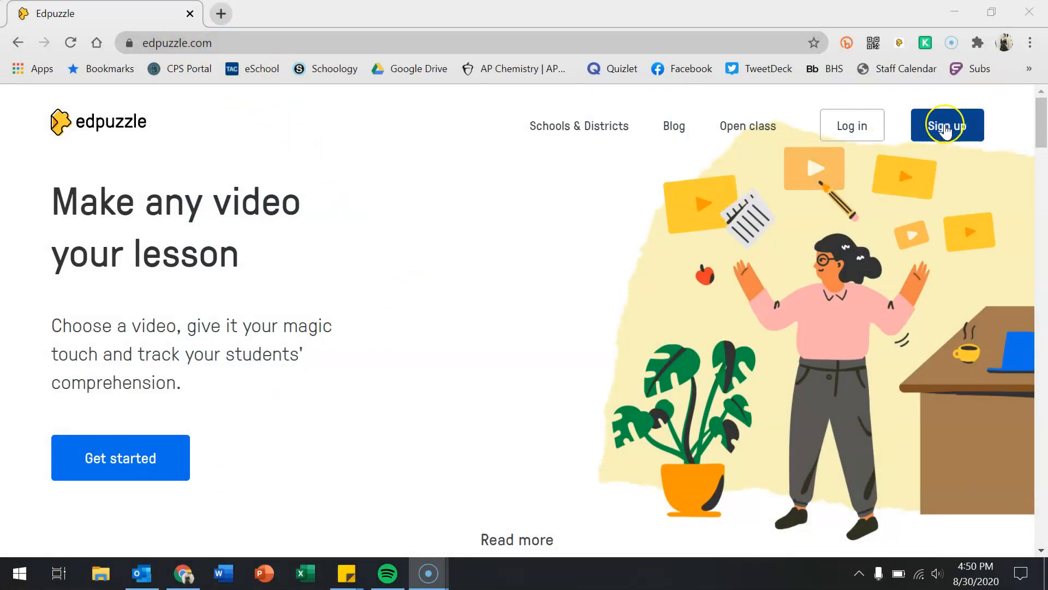
# Look at the sign-up options for teachers, and compare the sign-up and log-in pages
pyautogui.click(963, 125)
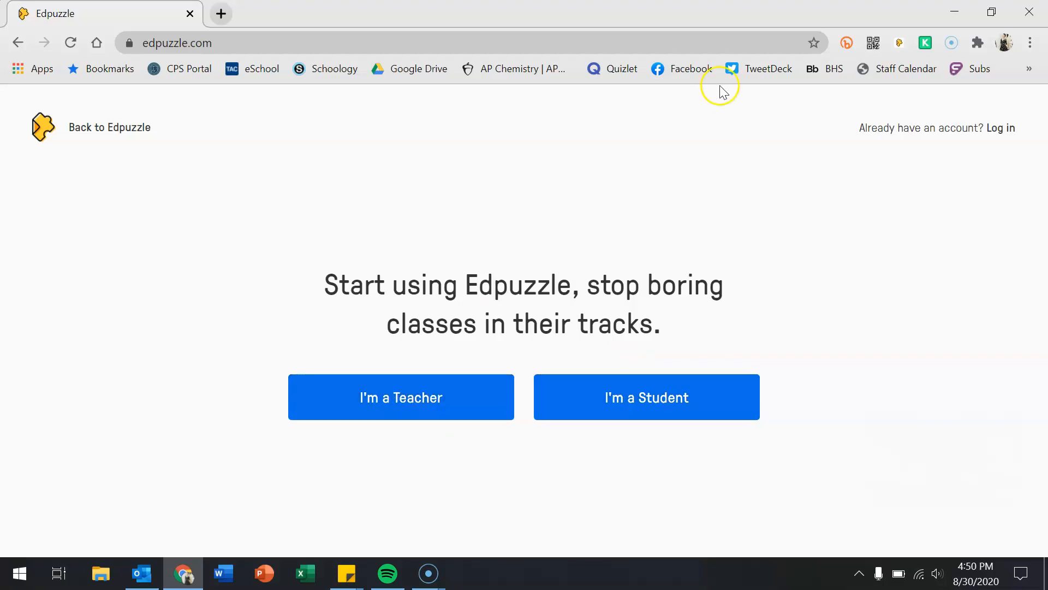
pyautogui.click(452, 402)
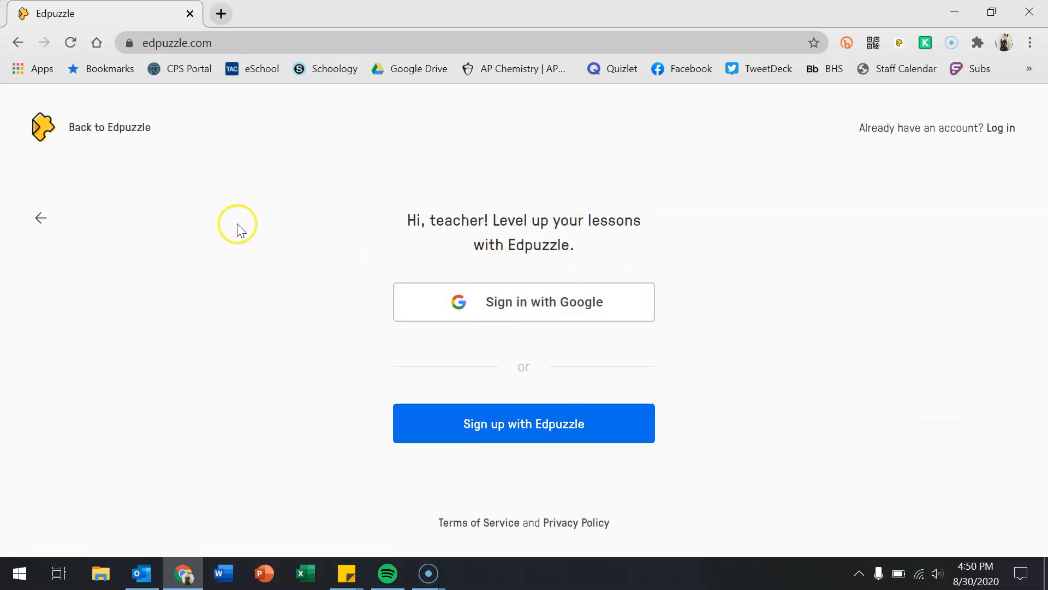
pyautogui.click(40, 221)
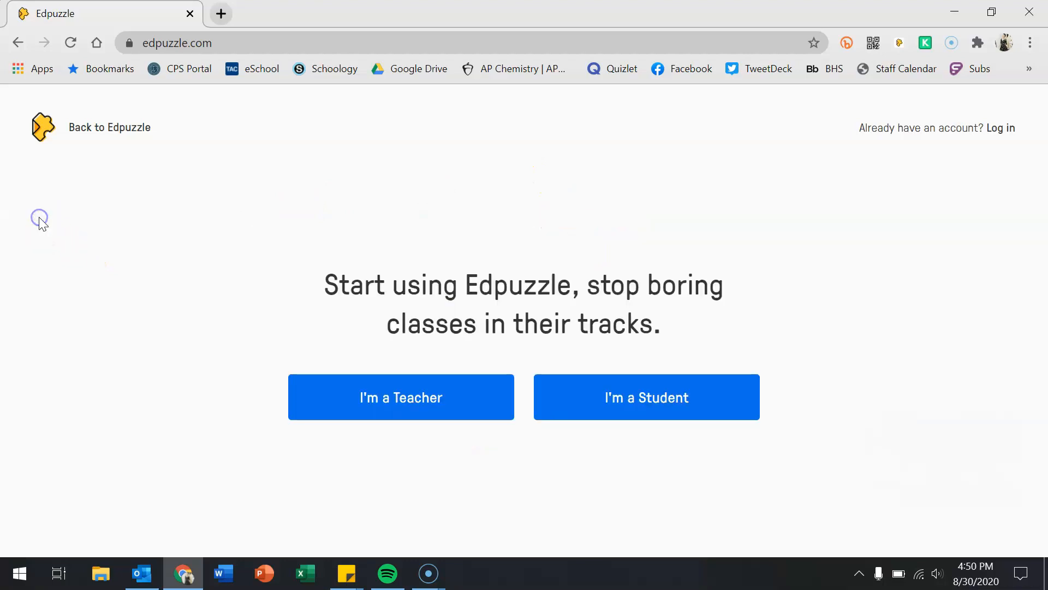
pyautogui.click(994, 129)
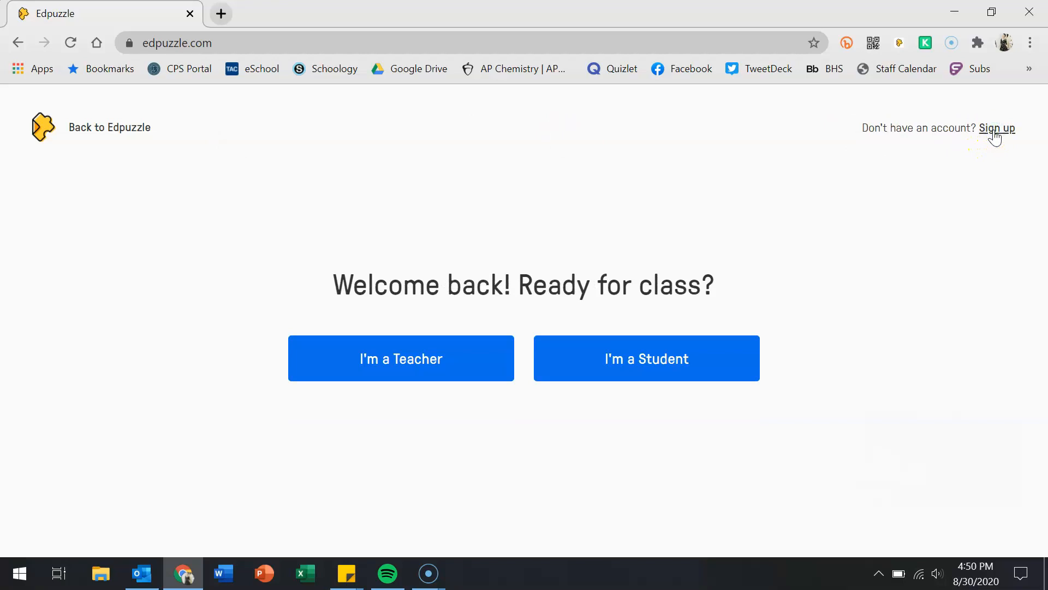
pyautogui.click(993, 131)
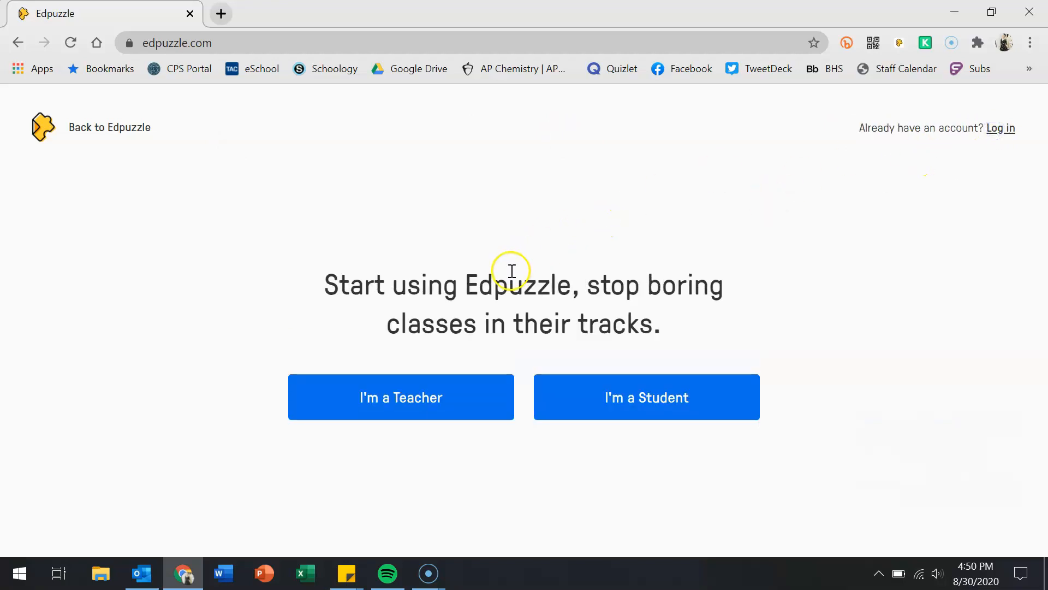
# Log in to the existing teacher account with the prefilled credentials
pyautogui.click(1008, 127)
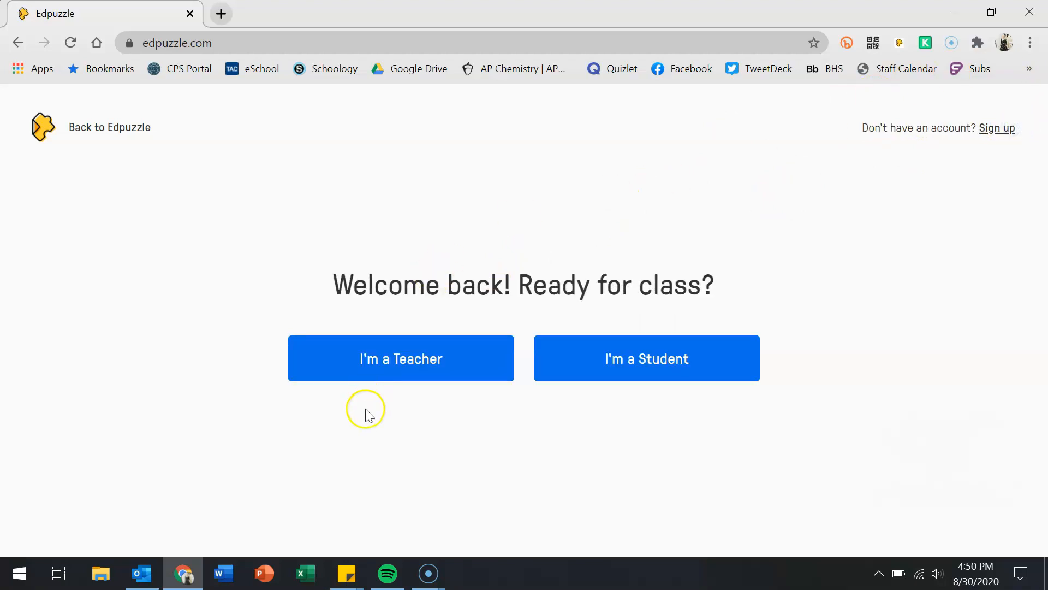
pyautogui.click(371, 381)
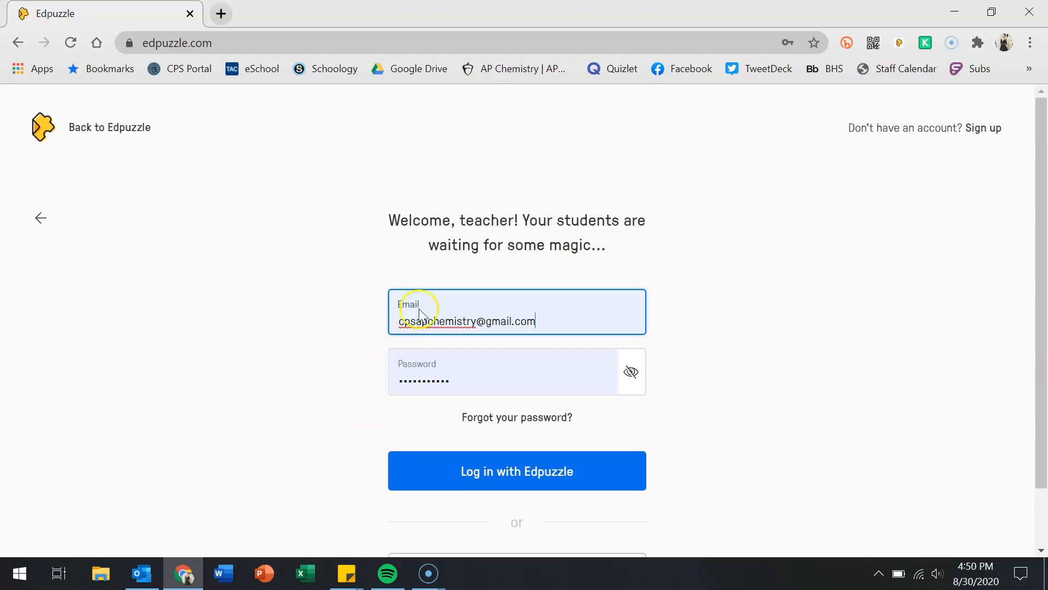
pyautogui.click(551, 473)
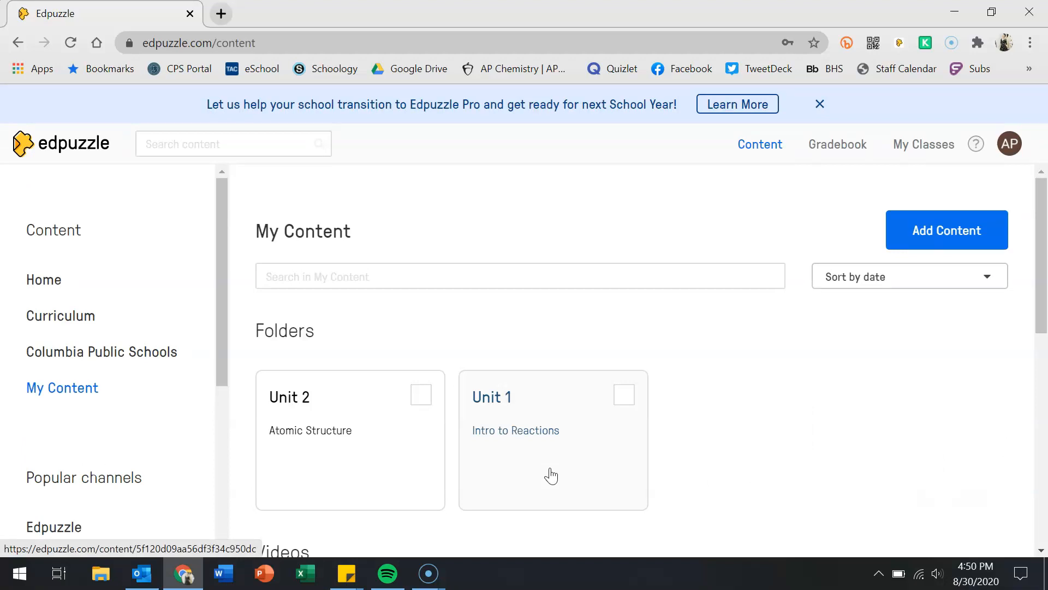
# Dismiss the Edpuzzle Pro banner and look through the folders and videos in My Content
pyautogui.click(819, 105)
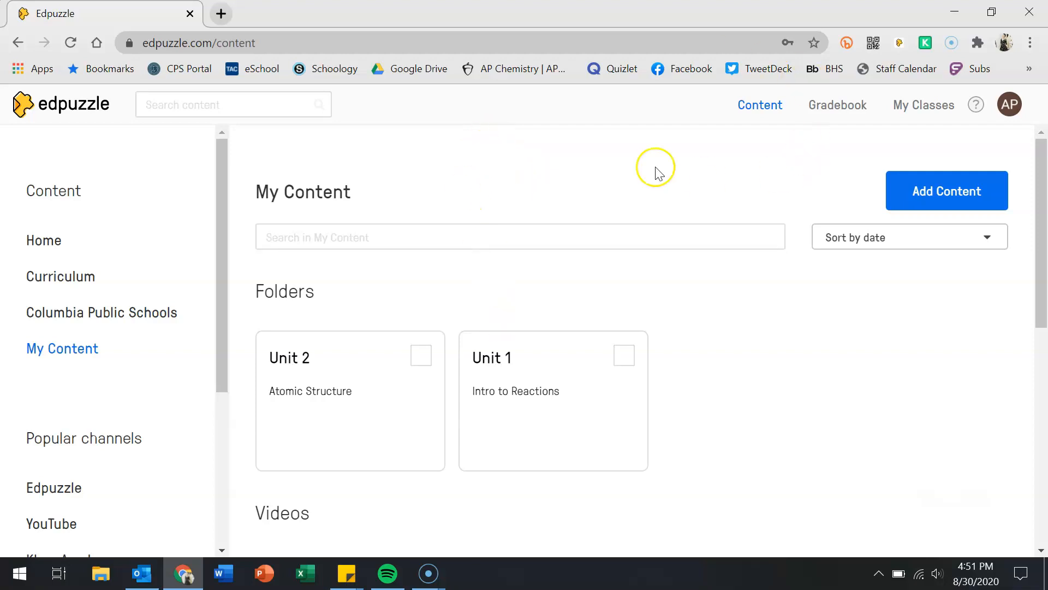
pyautogui.scroll(-1, 615, 148)
pyautogui.scroll(1, 617, 150)
pyautogui.scroll(-3, 617, 151)
pyautogui.scroll(-5, 614, 147)
pyautogui.scroll(1, 614, 146)
pyautogui.scroll(-1, 613, 144)
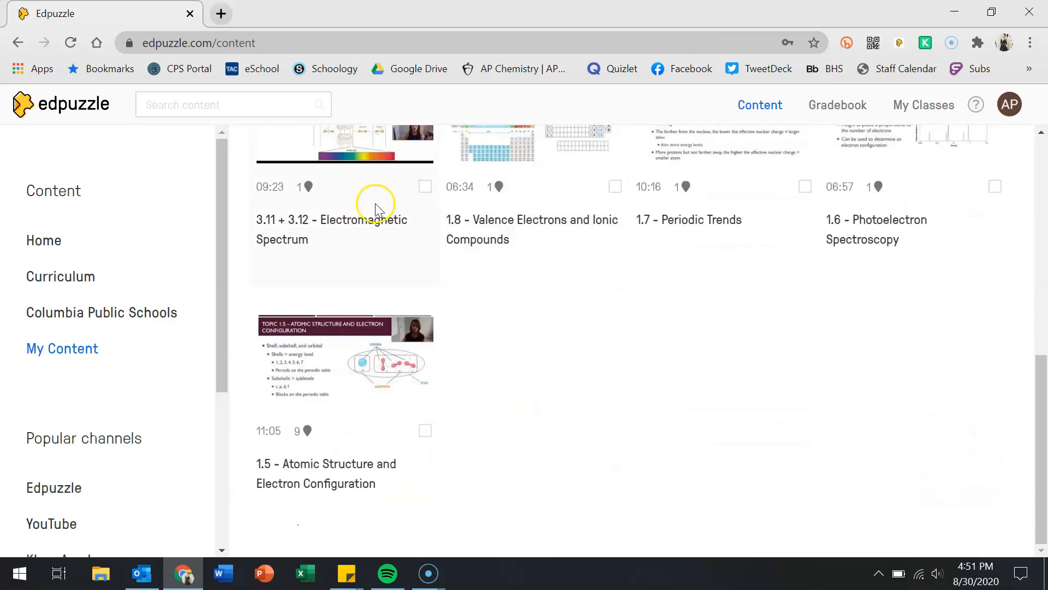
pyautogui.scroll(2, 644, 299)
pyautogui.scroll(7, 645, 300)
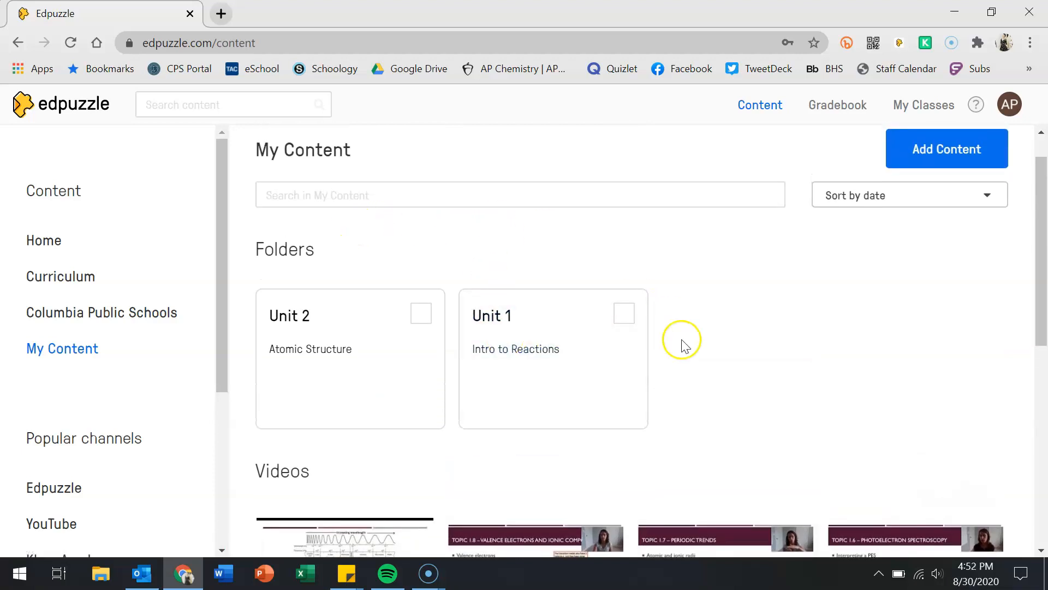
pyautogui.scroll(1, 681, 341)
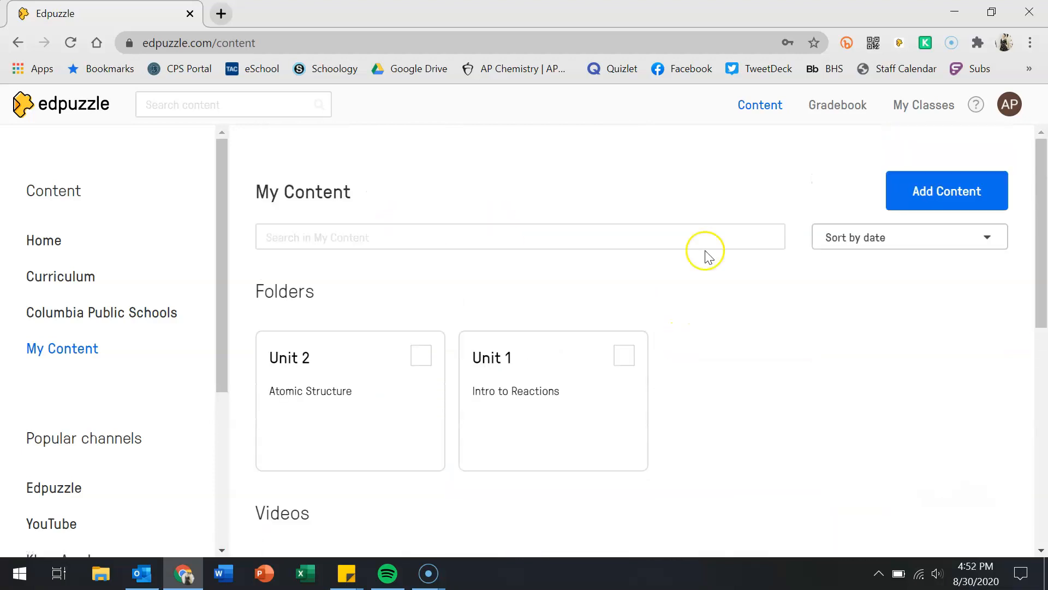
# Start creating a video from My Content and browse the suggested videos of the available channels
pyautogui.click(937, 188)
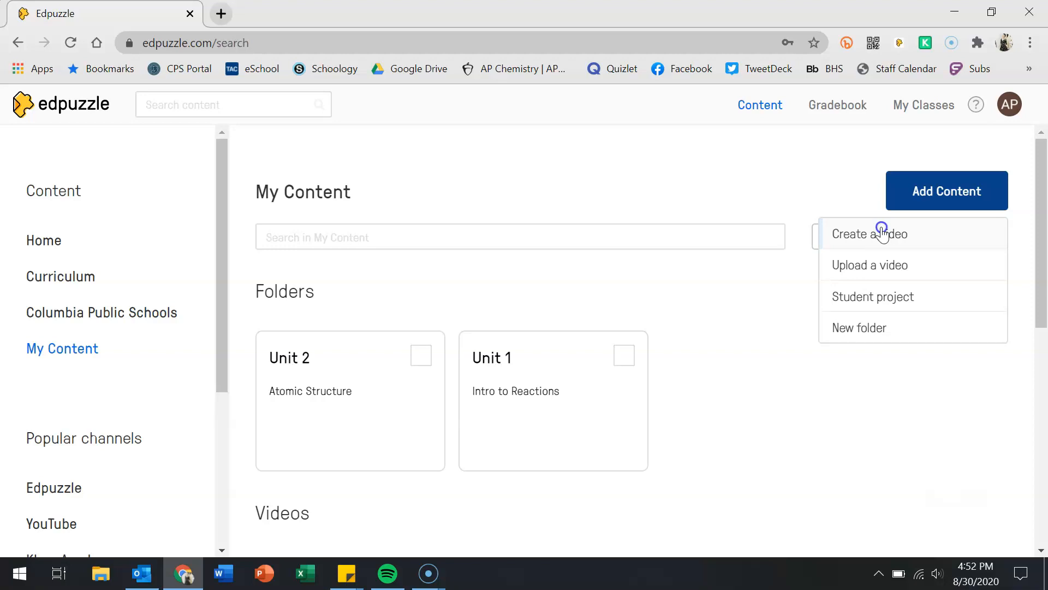
pyautogui.click(883, 233)
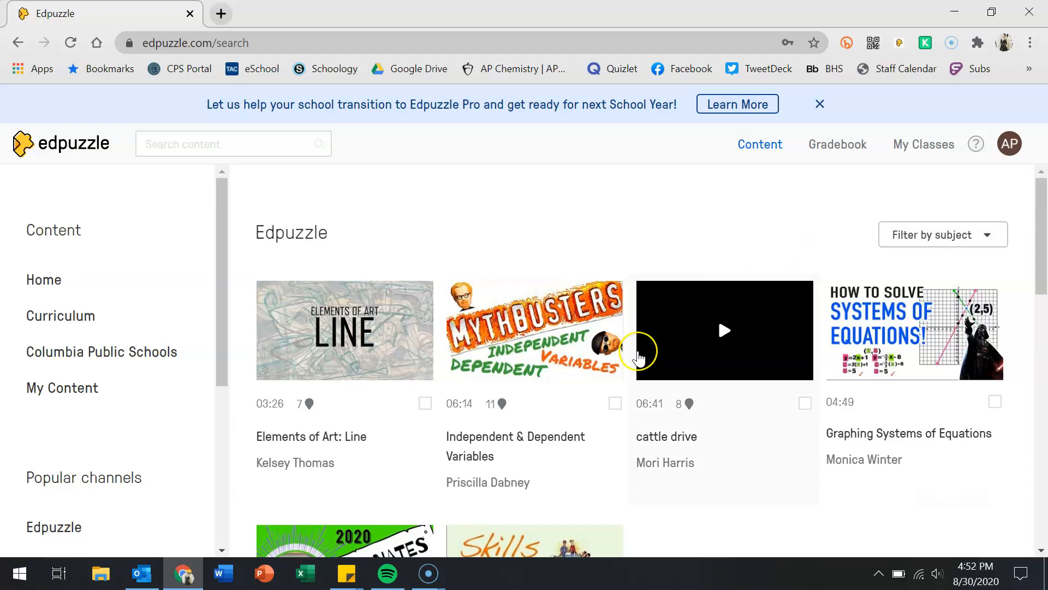
pyautogui.scroll(-2, 639, 359)
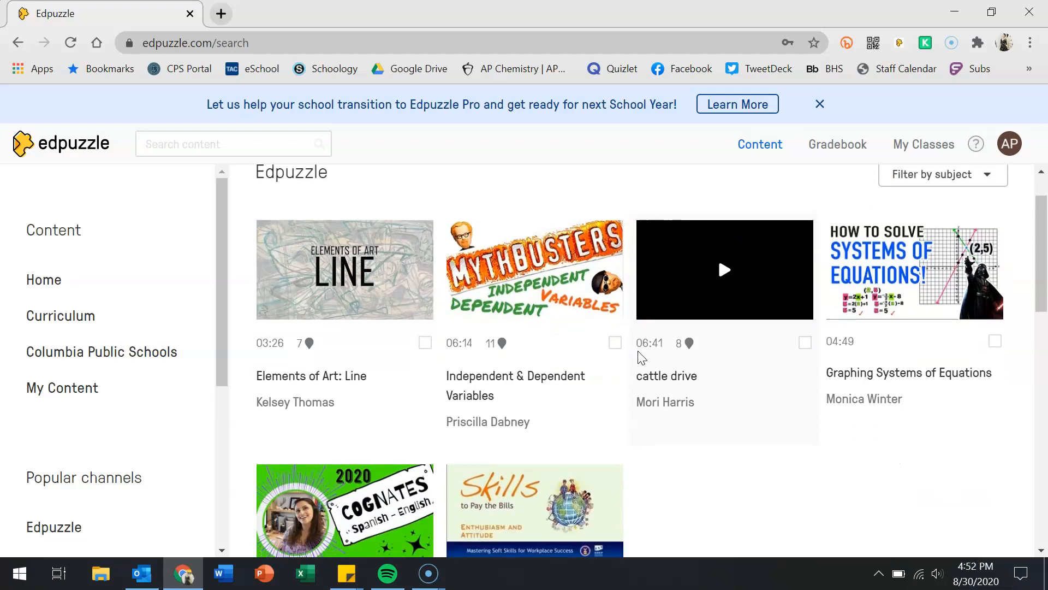
pyautogui.scroll(-3, 639, 359)
pyautogui.scroll(-10, 642, 358)
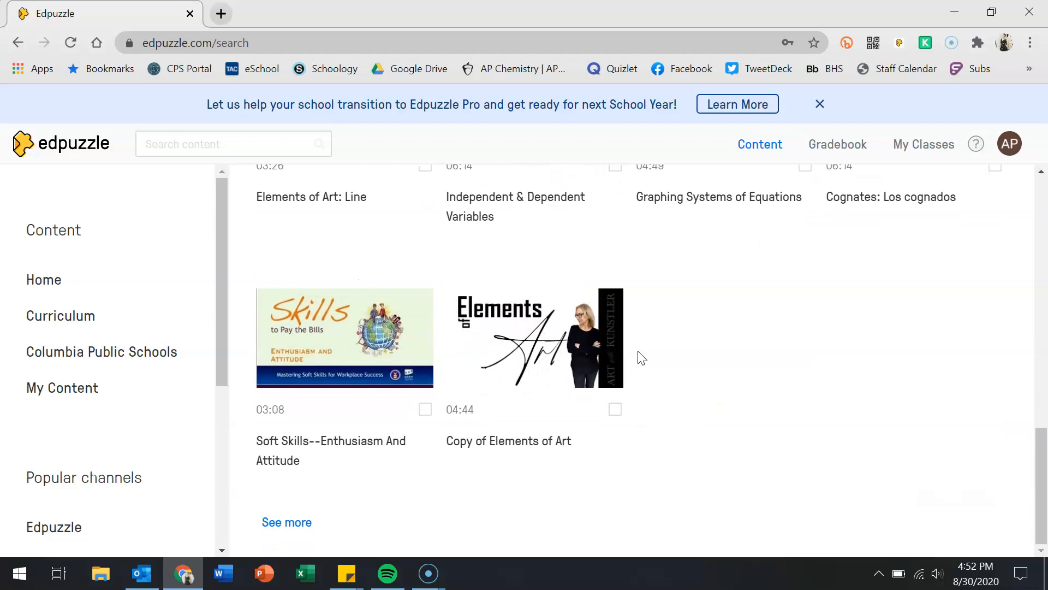
pyautogui.scroll(15, 639, 355)
pyautogui.click(405, 401)
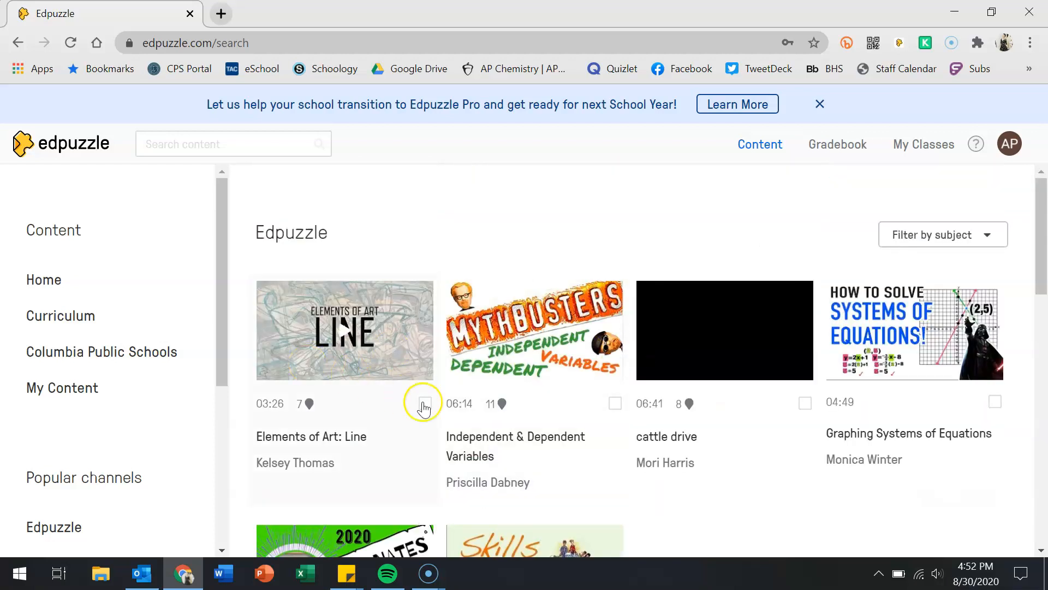
pyautogui.scroll(-2, 424, 406)
pyautogui.scroll(-8, 423, 403)
pyautogui.scroll(-5, 423, 404)
# Show more YouTube videos and search that channel by the creator's last name, refining it to the full name
pyautogui.click(349, 464)
pyautogui.click(271, 523)
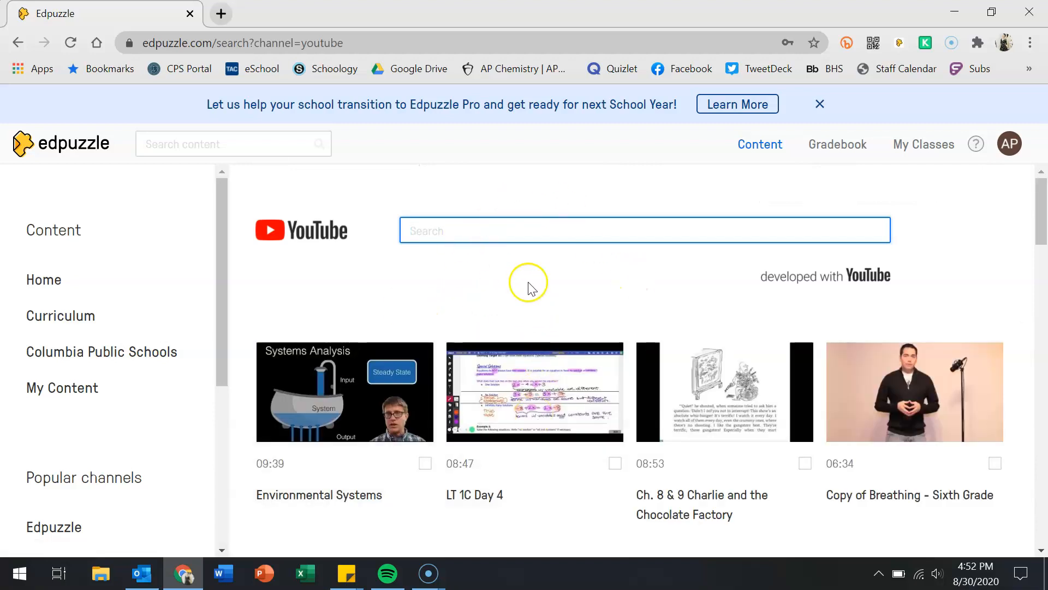
pyautogui.click(444, 226)
pyautogui.write('nandor')
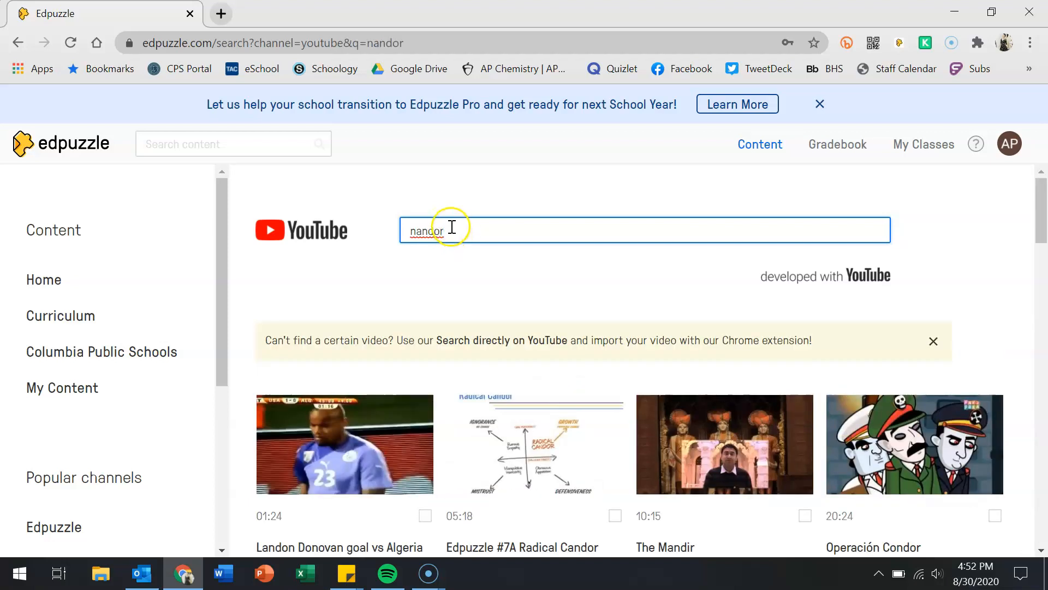
pyautogui.doubleClick(452, 227)
pyautogui.write('hannah nandor')
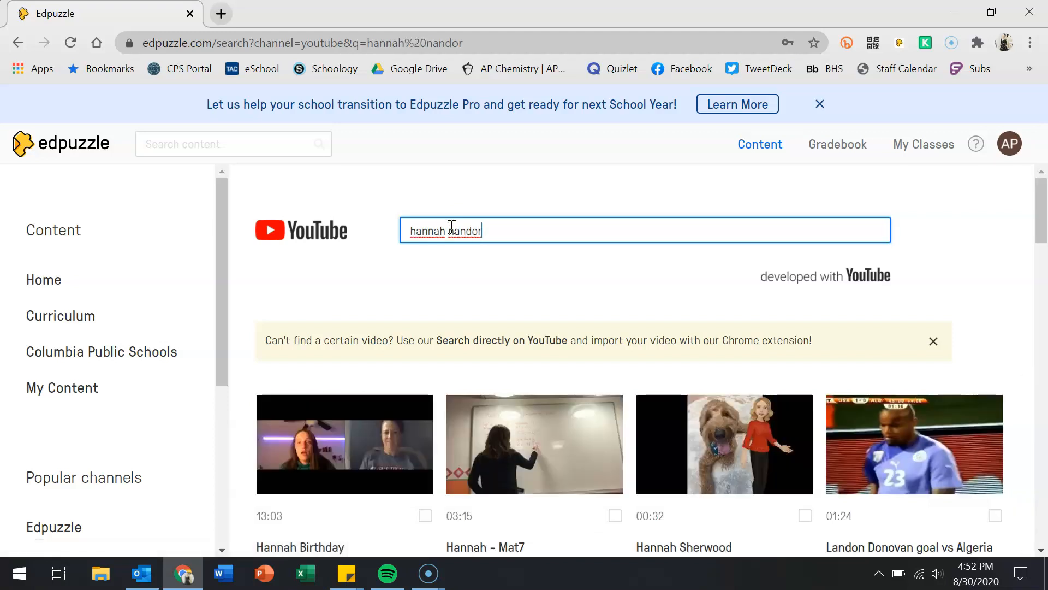
# Look through the YouTube search results for the creator's own videos
pyautogui.scroll(-4, 484, 379)
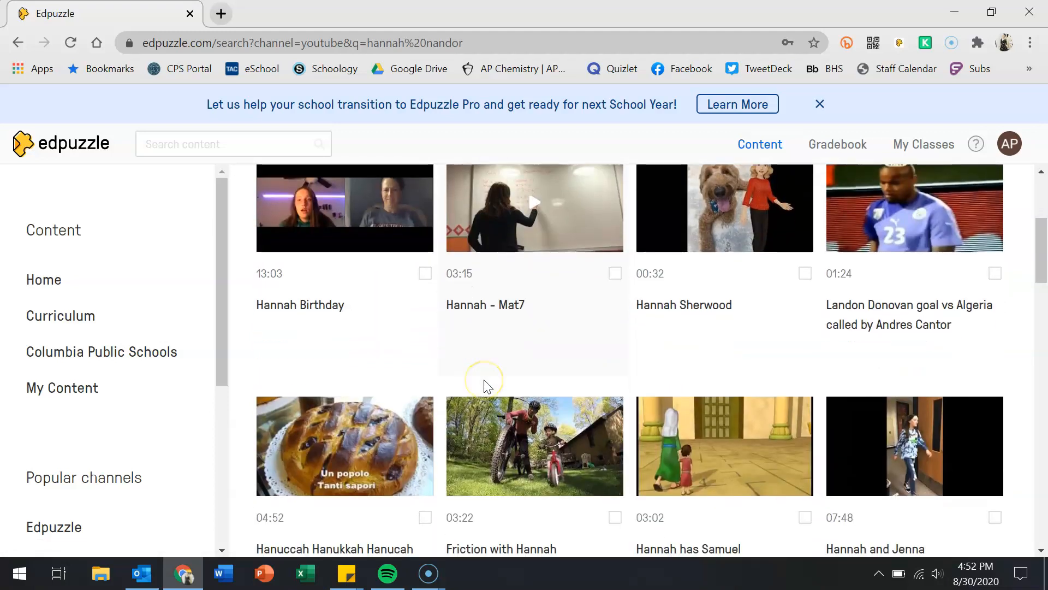
pyautogui.scroll(-4, 484, 379)
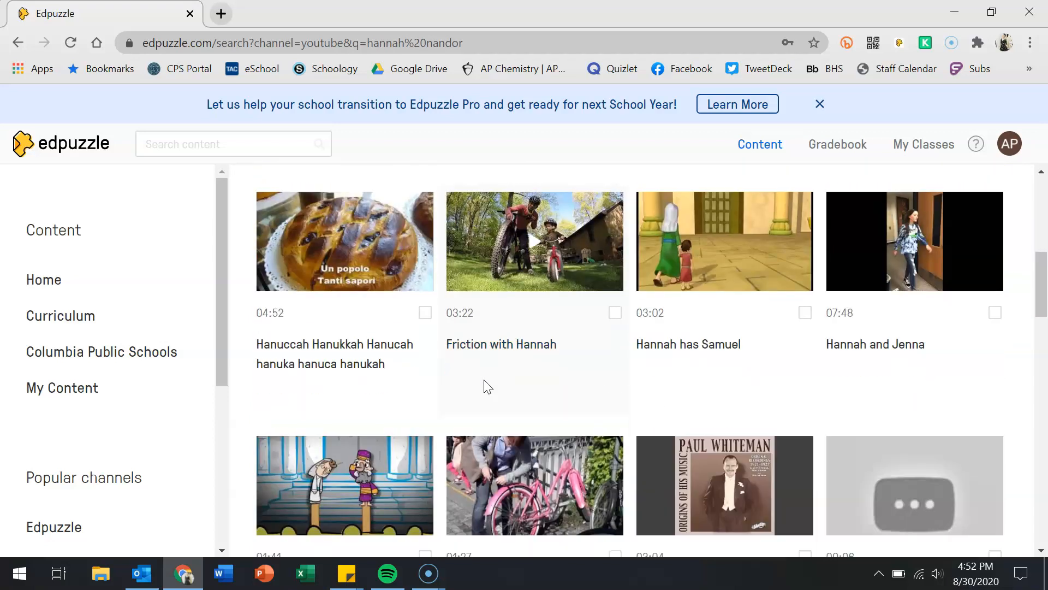
pyautogui.scroll(-4, 483, 379)
pyautogui.scroll(-5, 484, 379)
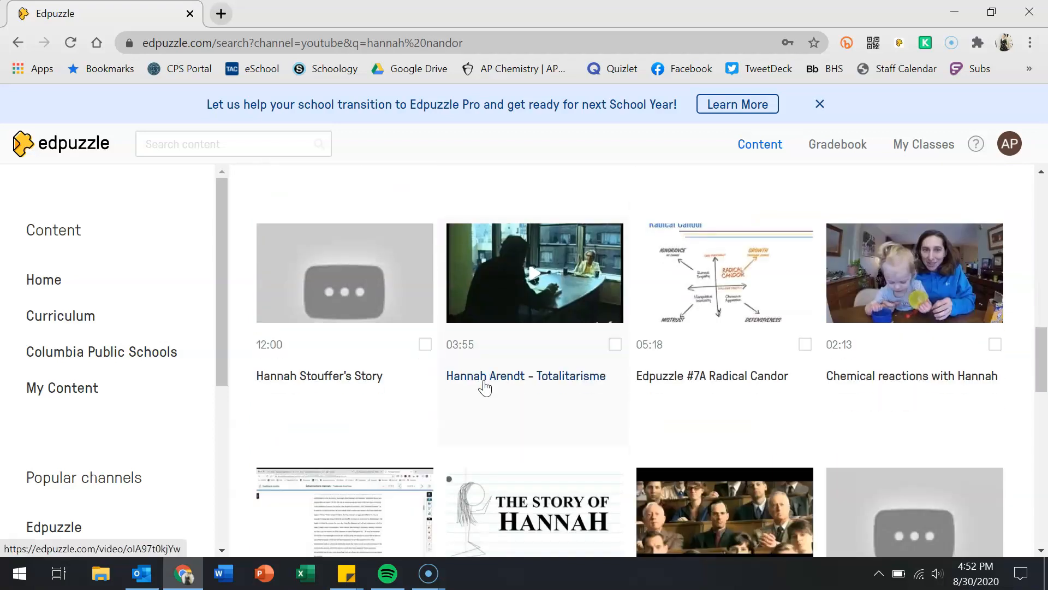
pyautogui.scroll(-8, 484, 388)
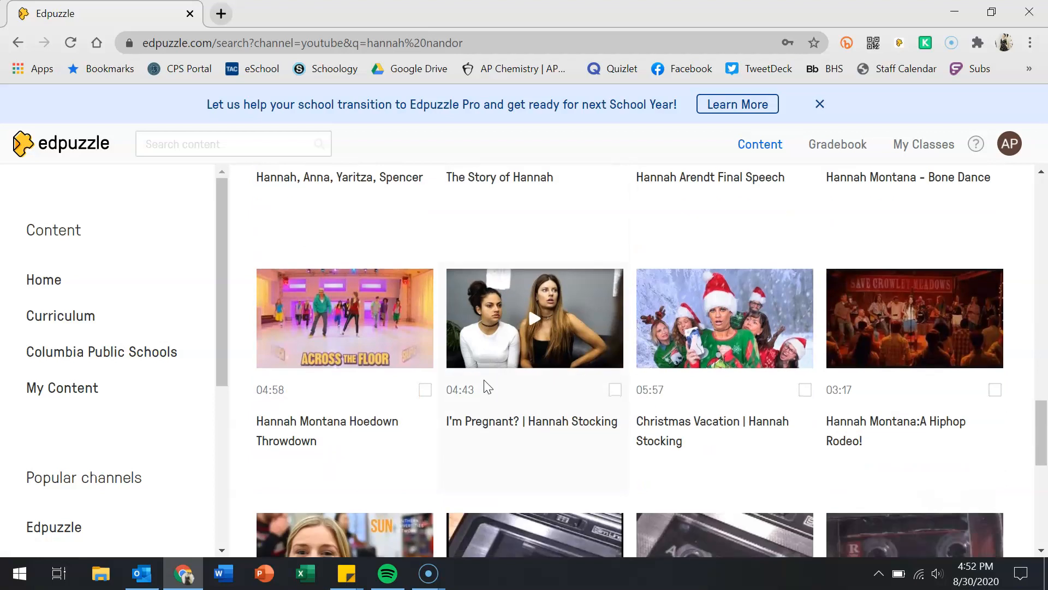
pyautogui.scroll(-3, 484, 380)
pyautogui.scroll(-5, 484, 380)
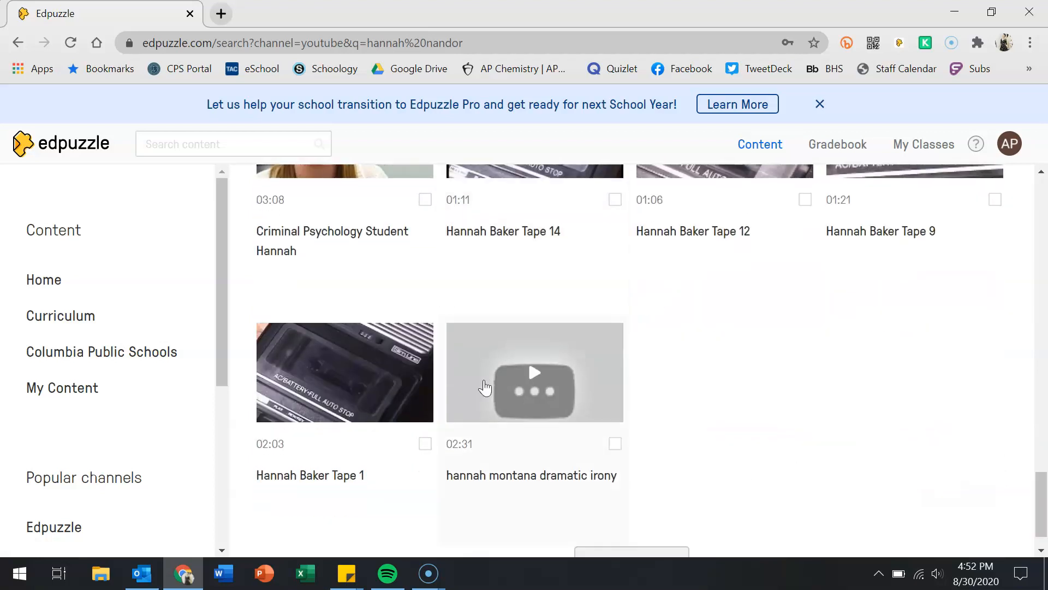
pyautogui.scroll(8, 483, 380)
pyautogui.scroll(17, 487, 385)
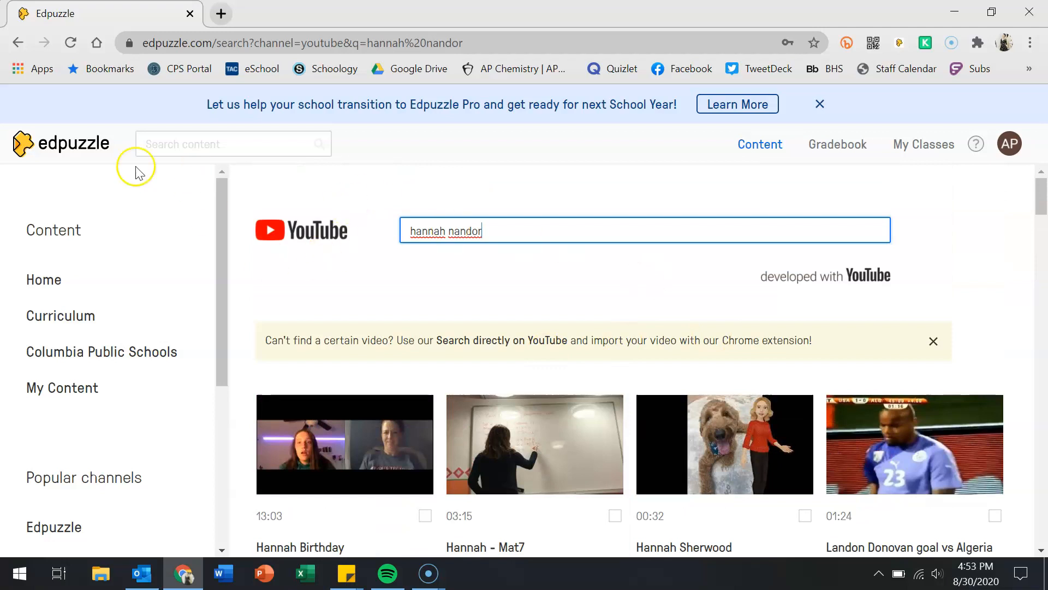
# Switch to the Khan Academy channel and clear the search text to list all its videos
pyautogui.scroll(-3, 75, 486)
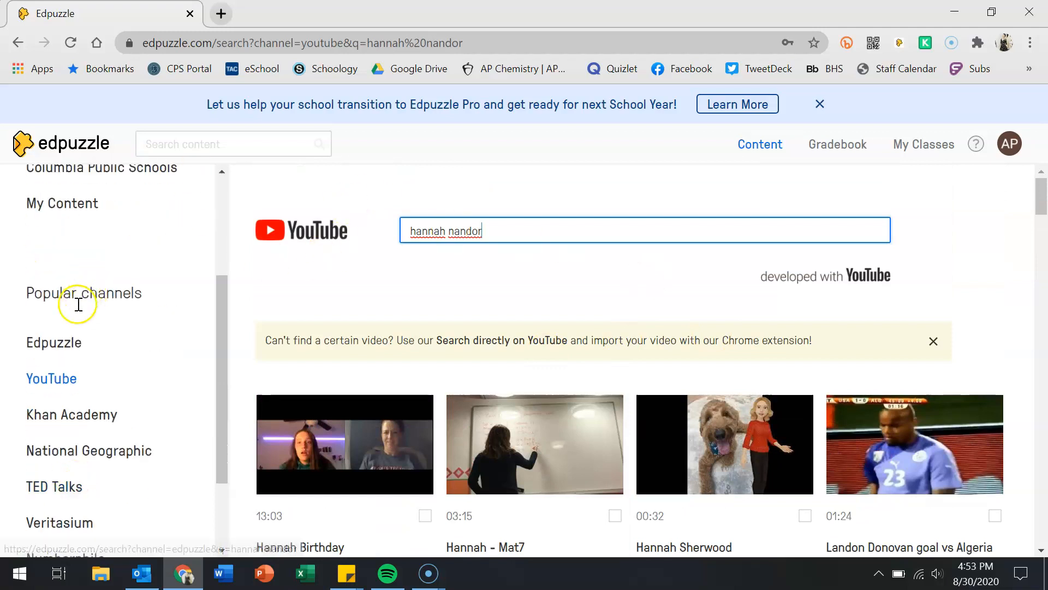
pyautogui.scroll(-2, 68, 417)
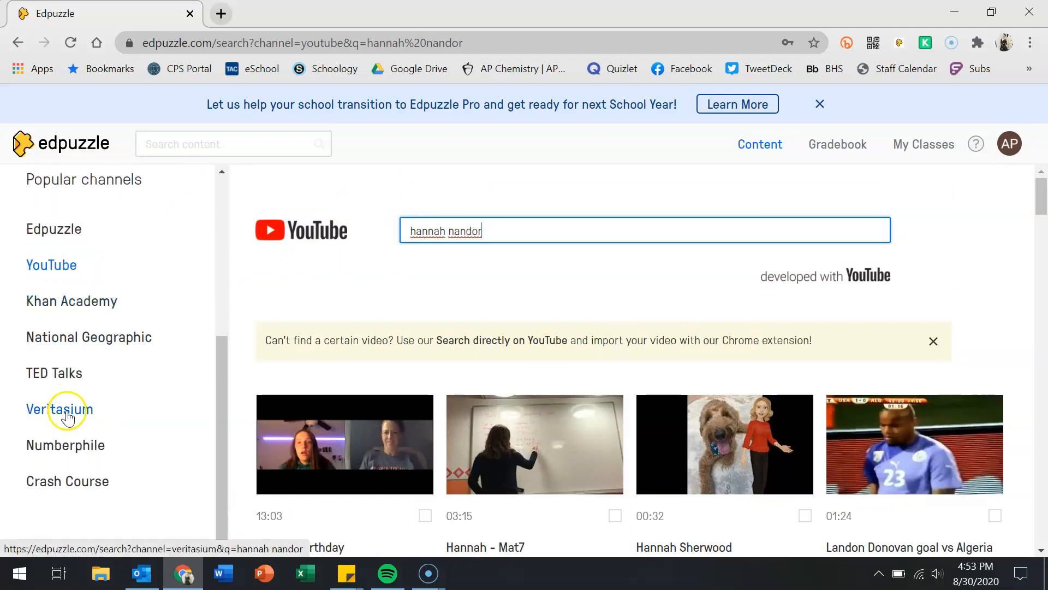
pyautogui.click(48, 307)
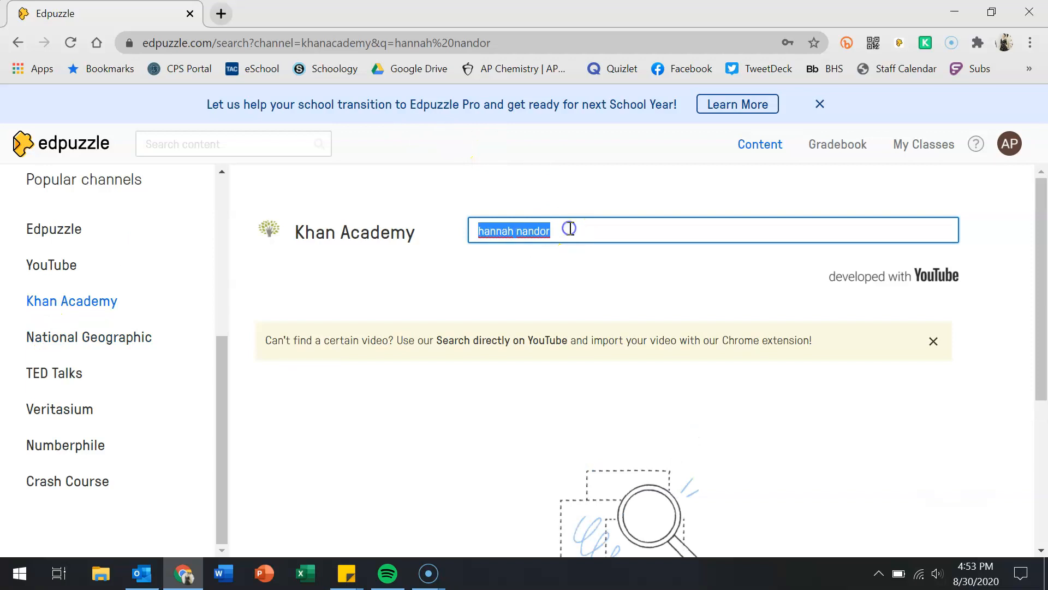
pyautogui.press('BackSpace')
pyautogui.click(401, 201)
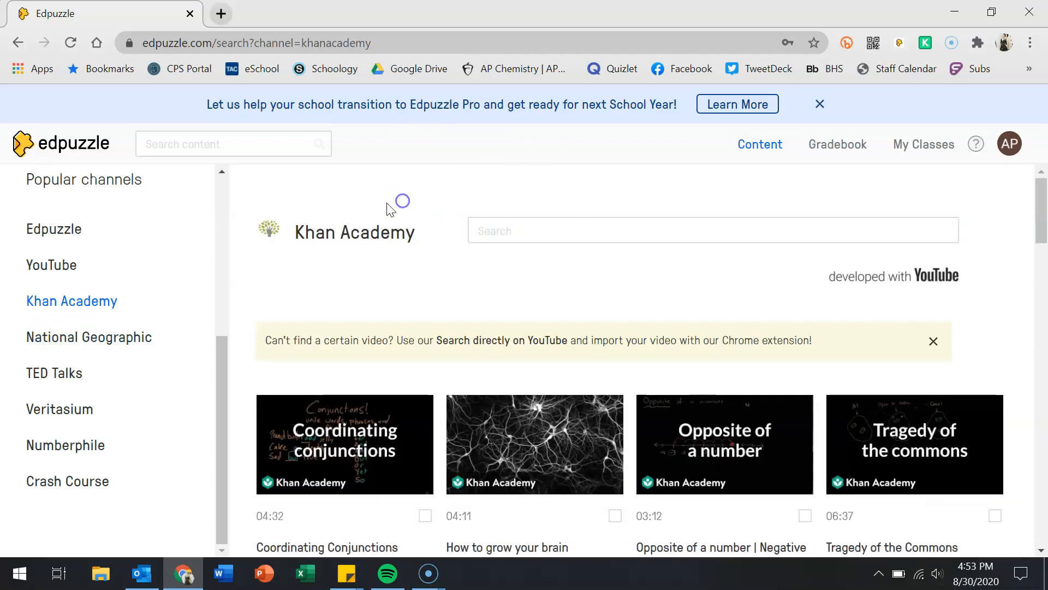
# View the National Geographic, TED Talks, Veritasium, Numberphile and Crash Course channels one after another
pyautogui.click(91, 337)
pyautogui.click(64, 375)
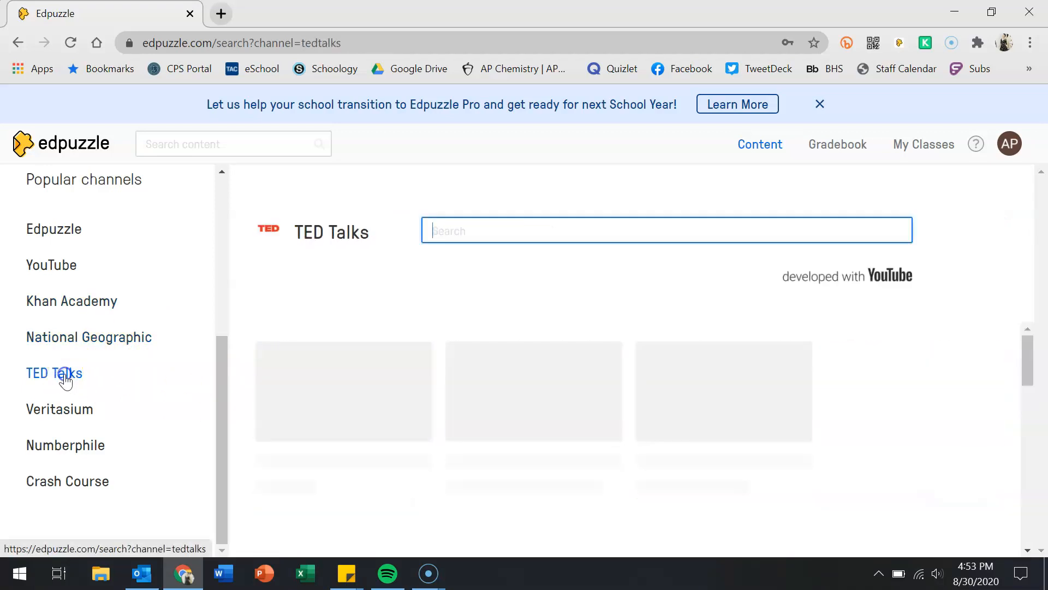
pyautogui.click(60, 410)
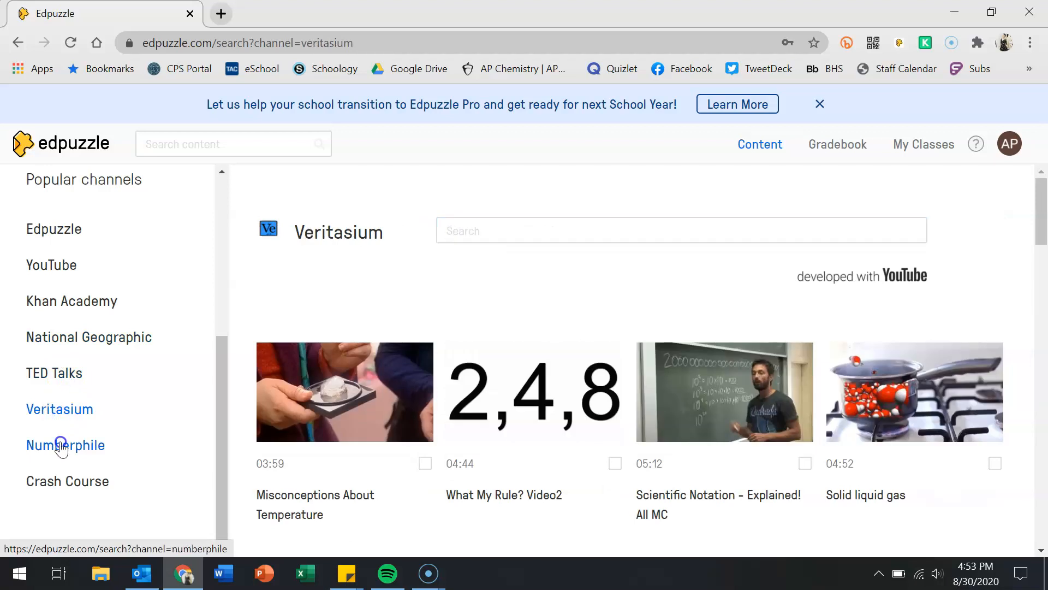
pyautogui.click(63, 448)
pyautogui.click(62, 483)
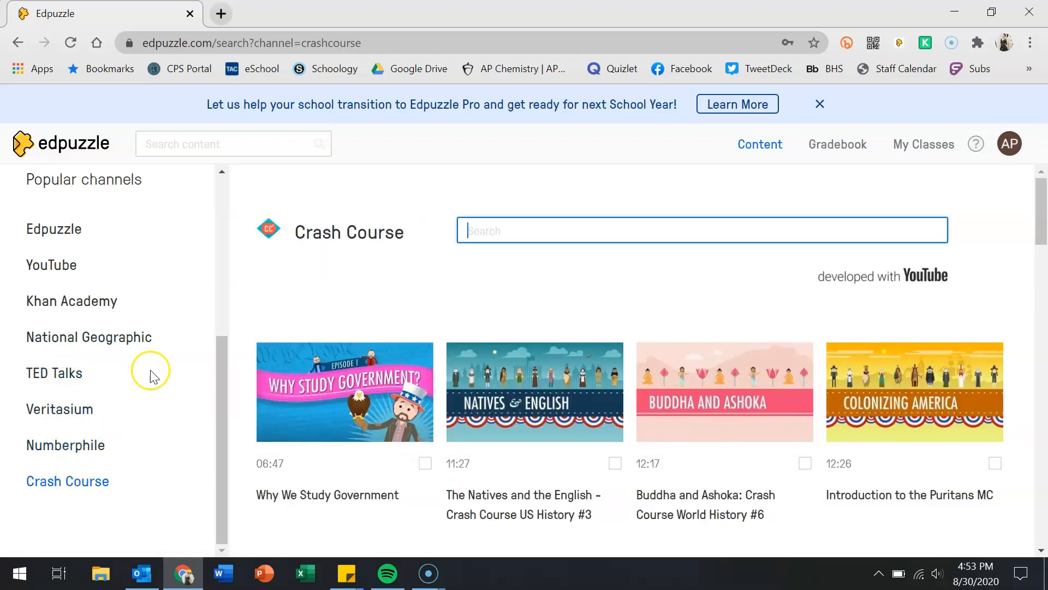
pyautogui.scroll(1, 150, 373)
pyautogui.scroll(5, 154, 377)
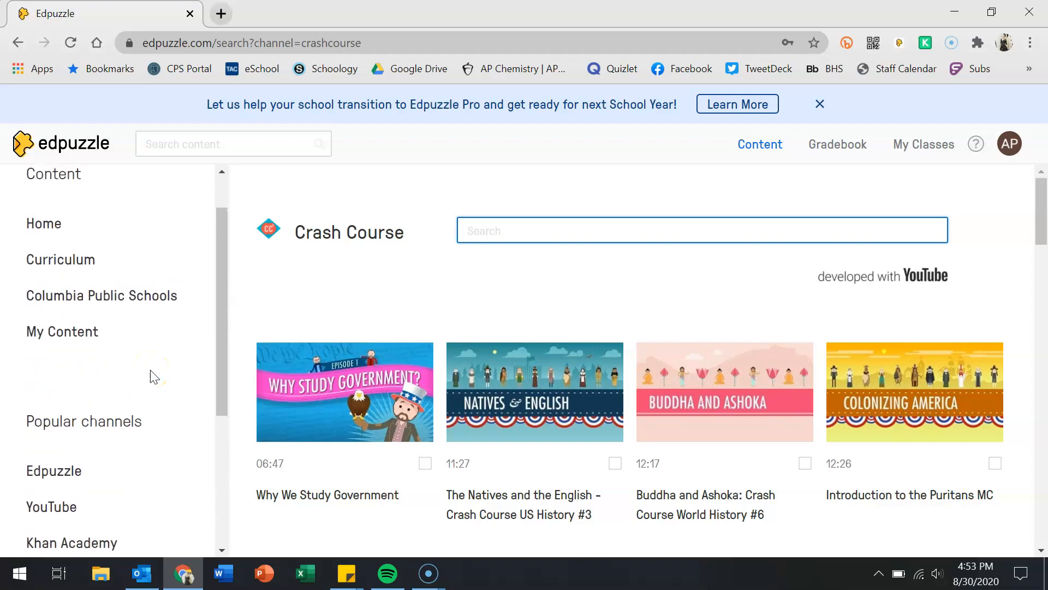
pyautogui.click(764, 152)
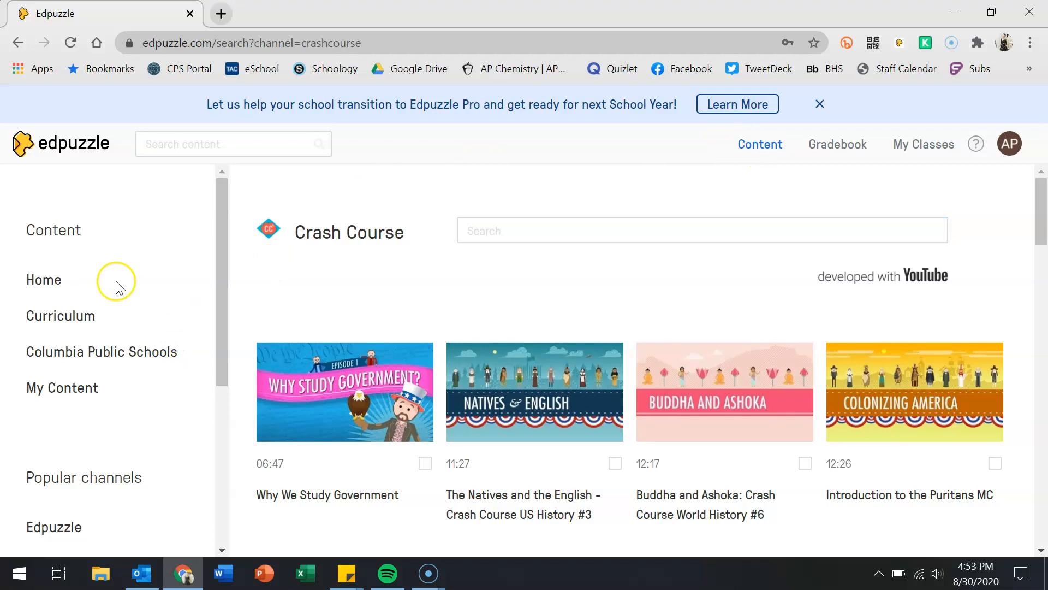
# View the video upload page from My Content, return to My Content and dismiss the Edpuzzle Pro banner
pyautogui.click(35, 277)
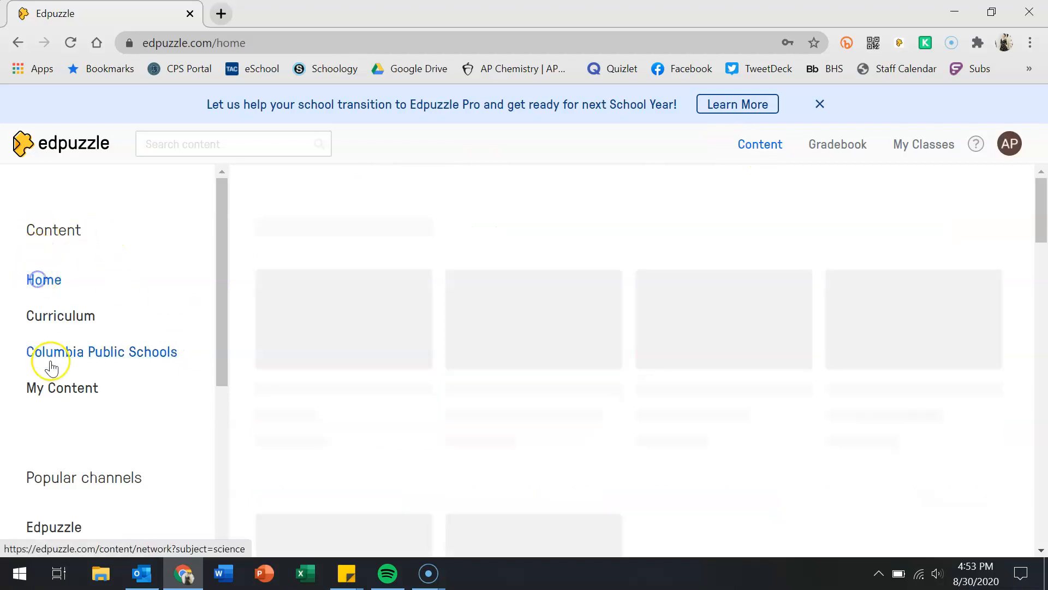
pyautogui.click(52, 388)
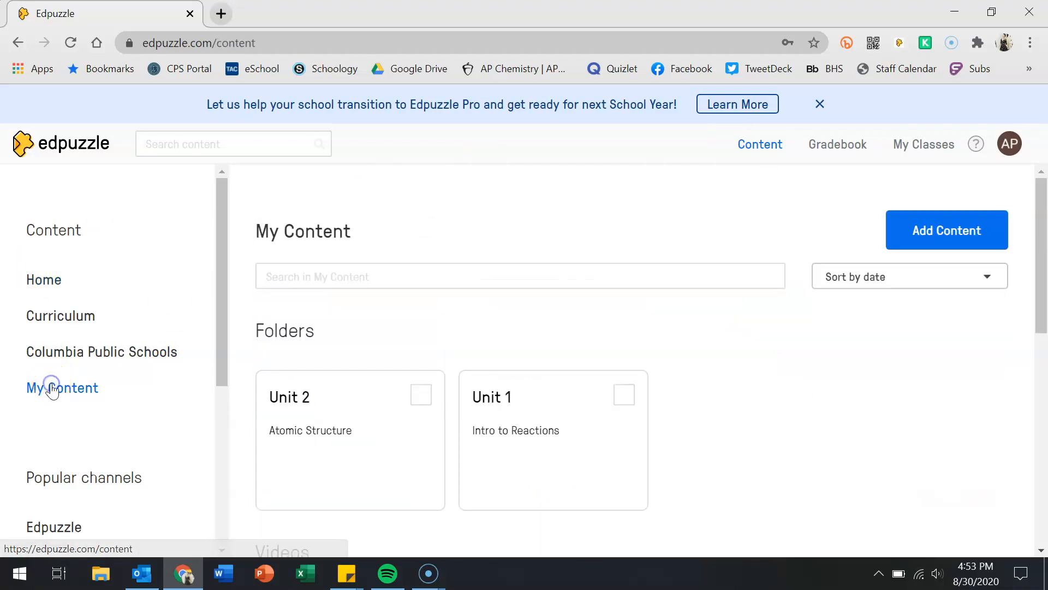
pyautogui.click(919, 230)
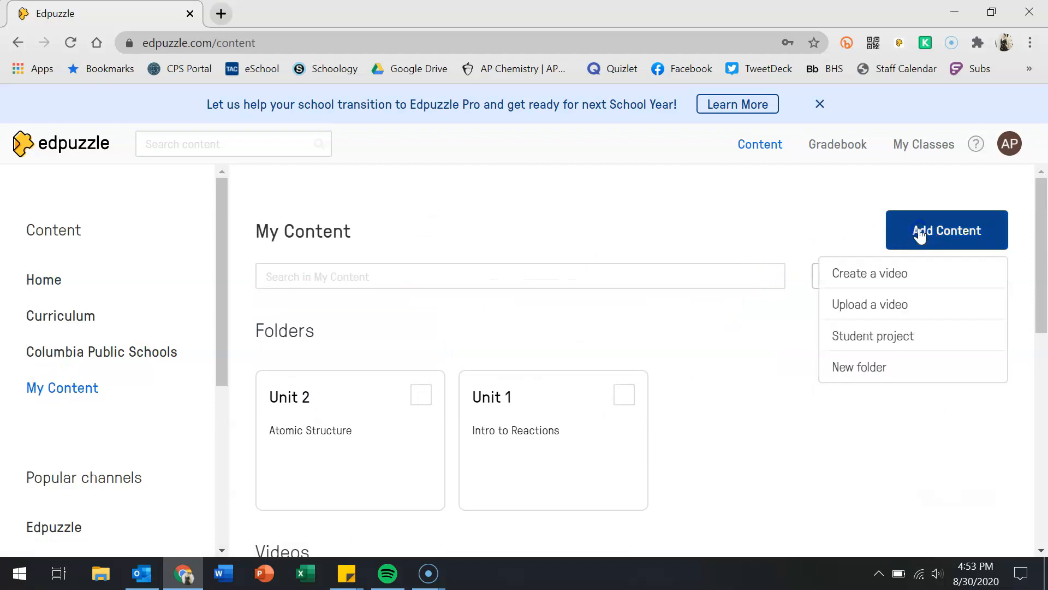
pyautogui.click(871, 302)
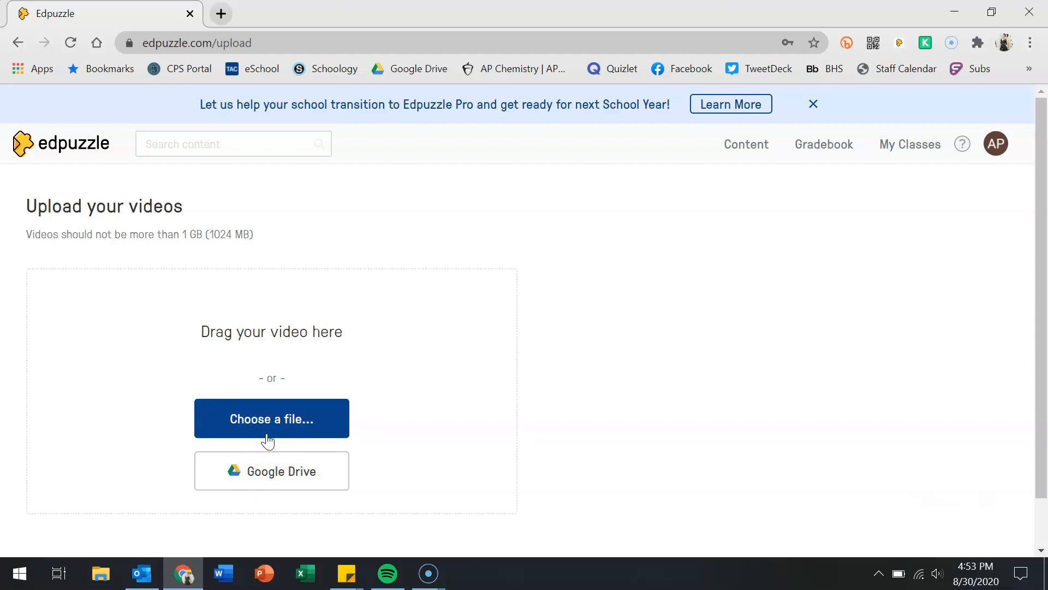
pyautogui.scroll(-2, 265, 350)
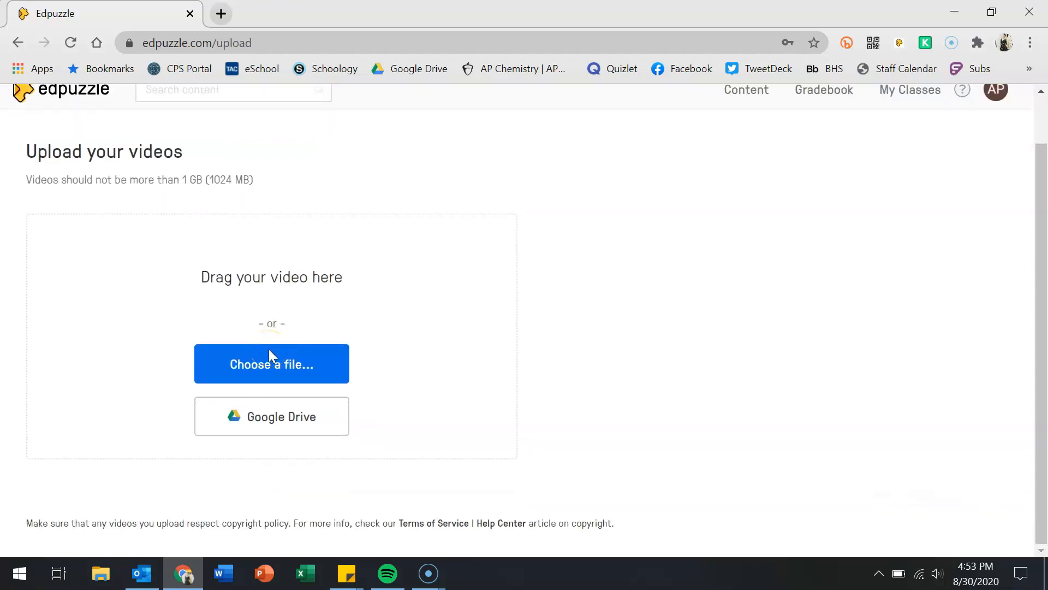
pyautogui.scroll(2, 268, 354)
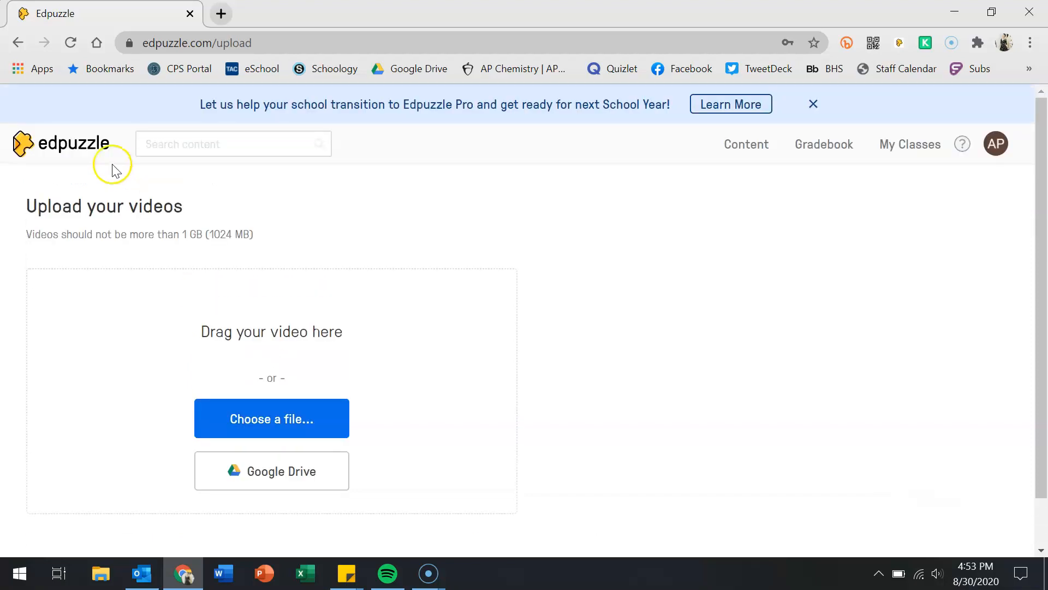
pyautogui.click(24, 43)
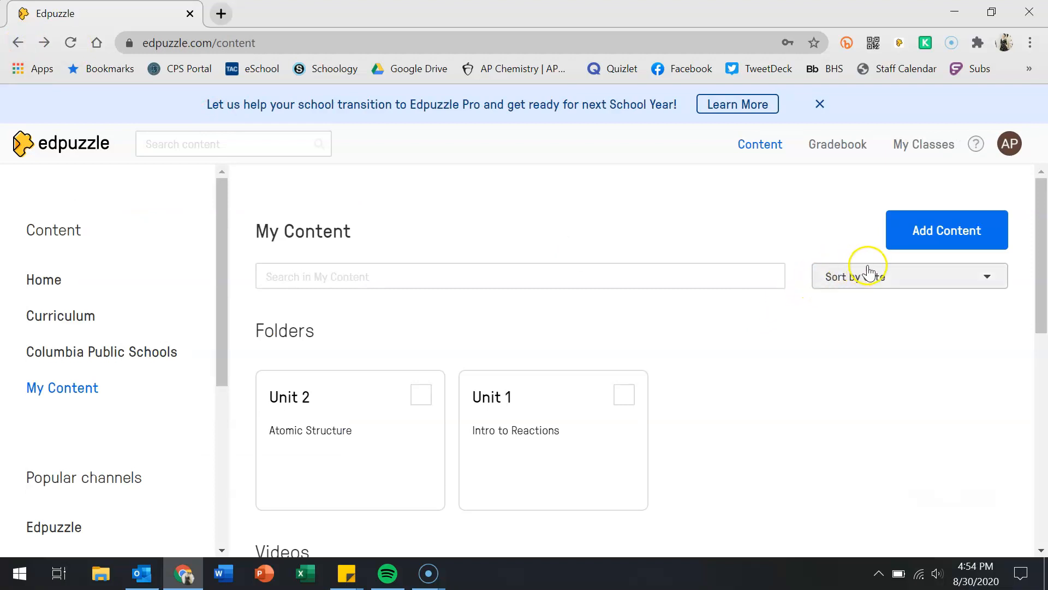
pyautogui.click(819, 103)
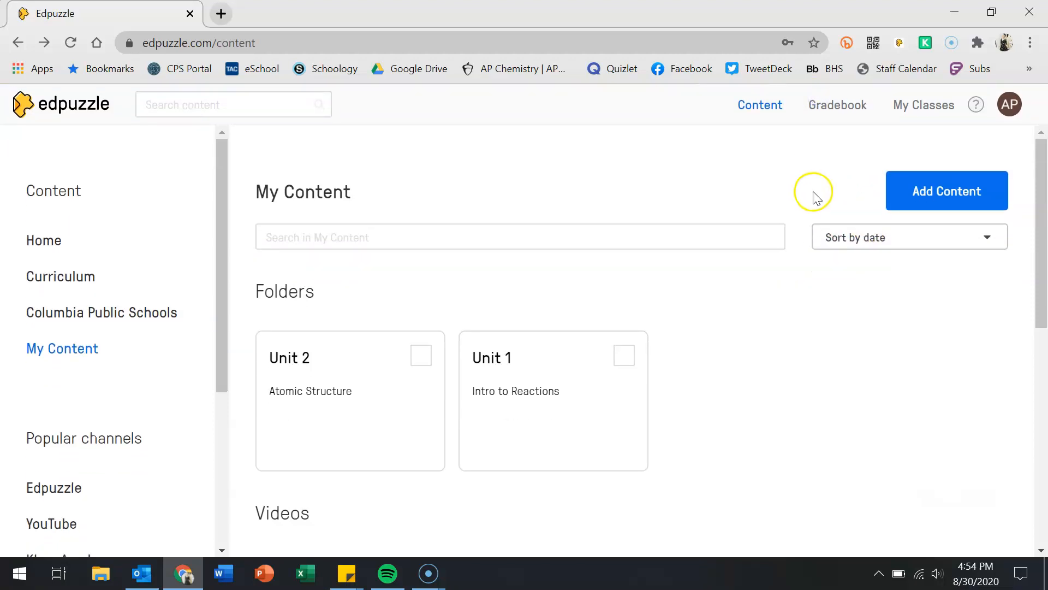
# Open a new student project form, examine its Subject, Goal of the project and Instructions fields, and return to My Content without saving
pyautogui.click(971, 205)
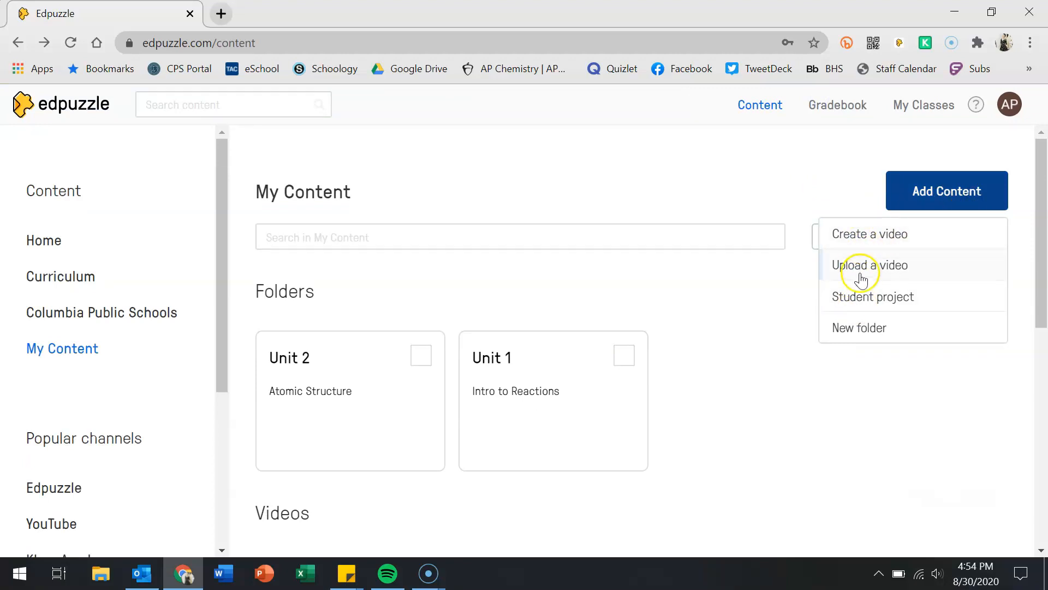
pyautogui.click(858, 309)
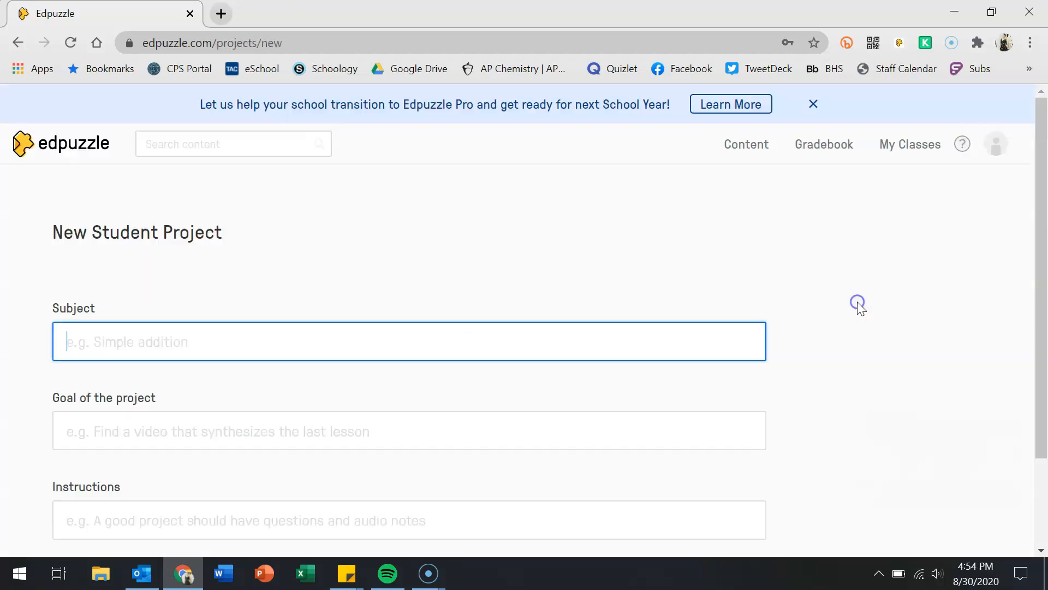
pyautogui.scroll(-2, 330, 419)
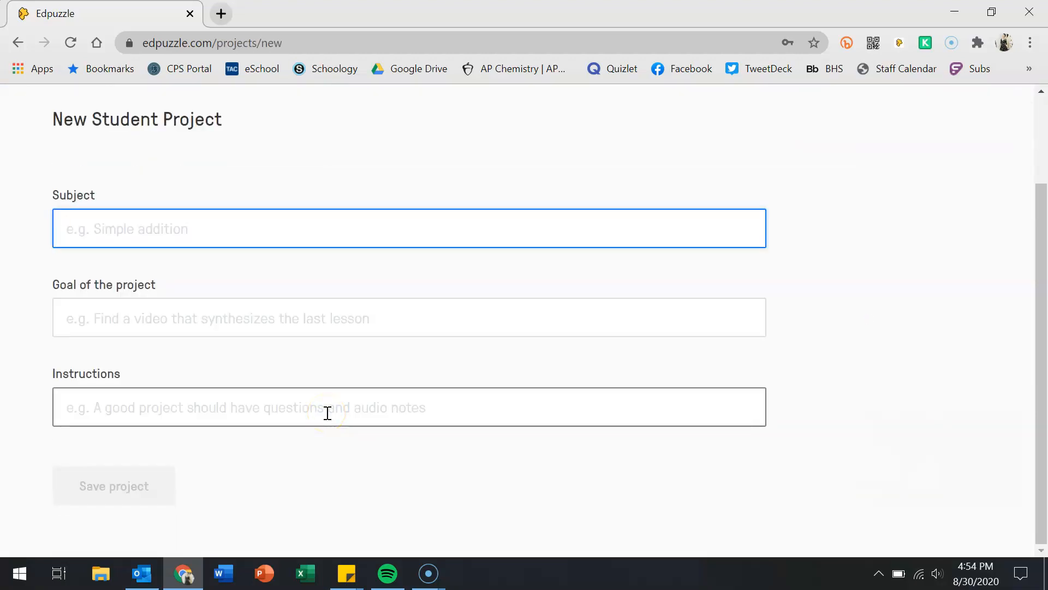
pyautogui.scroll(2, 326, 413)
pyautogui.click(244, 329)
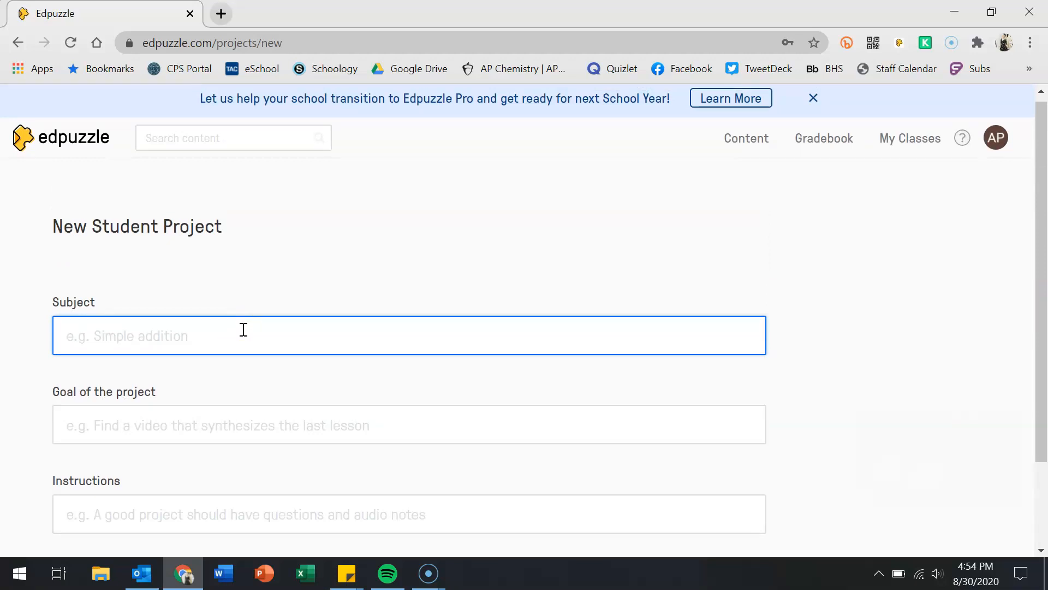
pyautogui.scroll(-1, 243, 329)
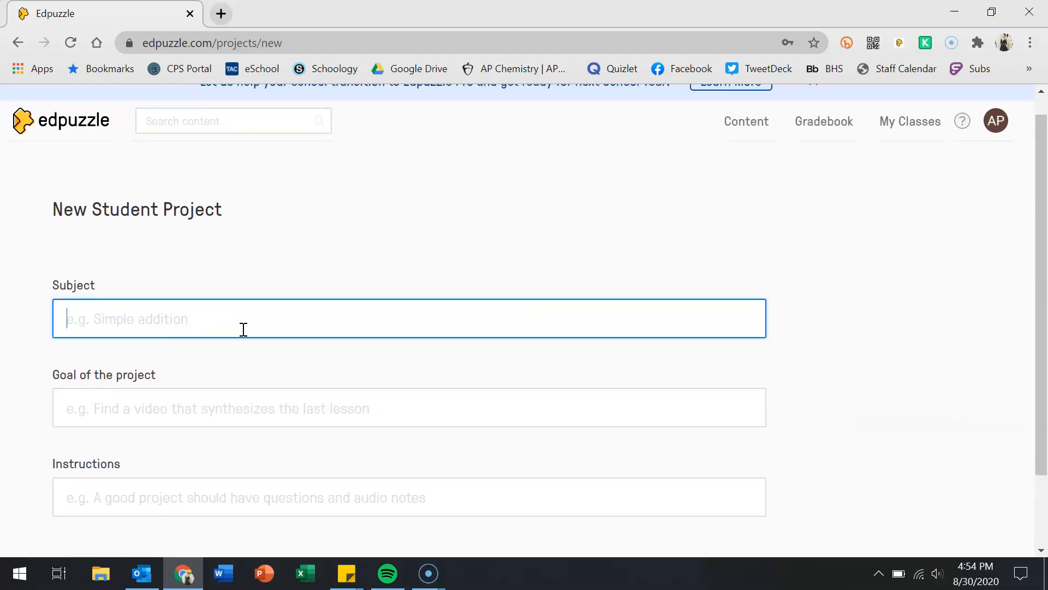
pyautogui.scroll(-1, 244, 329)
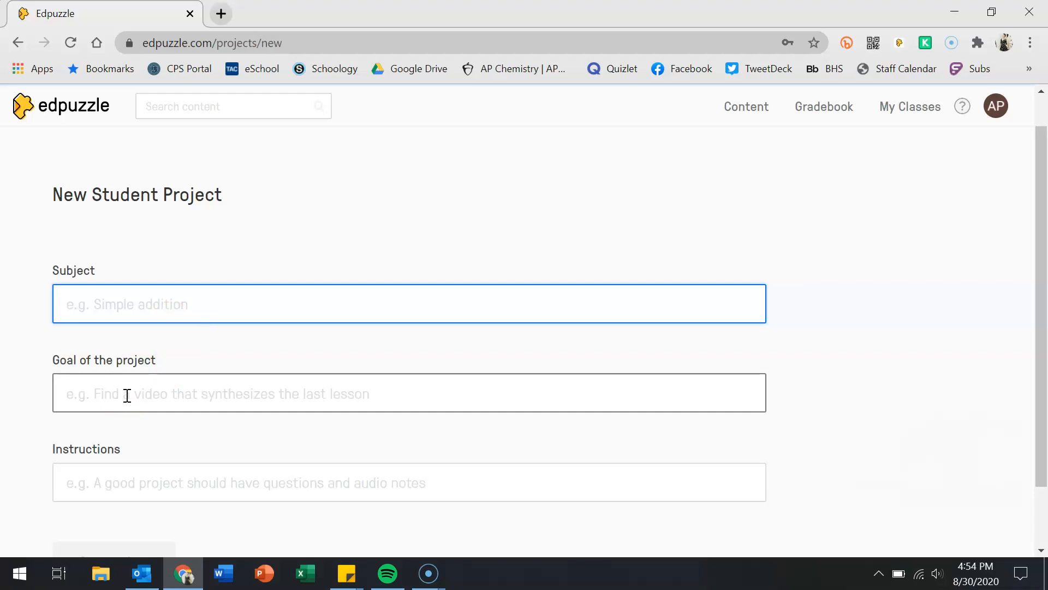
pyautogui.scroll(-2, 126, 395)
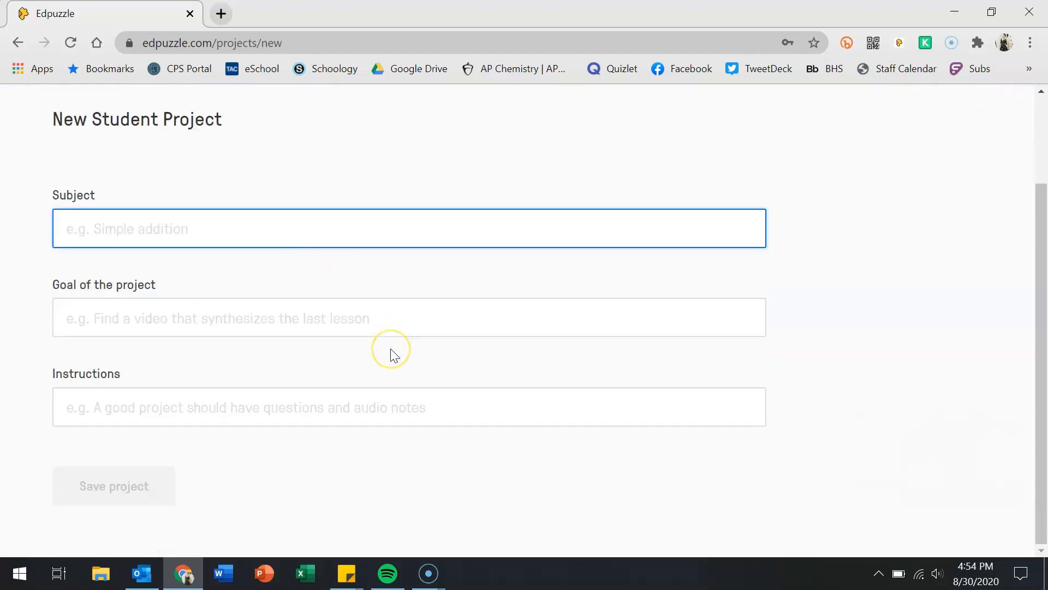
pyautogui.scroll(2, 392, 355)
pyautogui.click(124, 178)
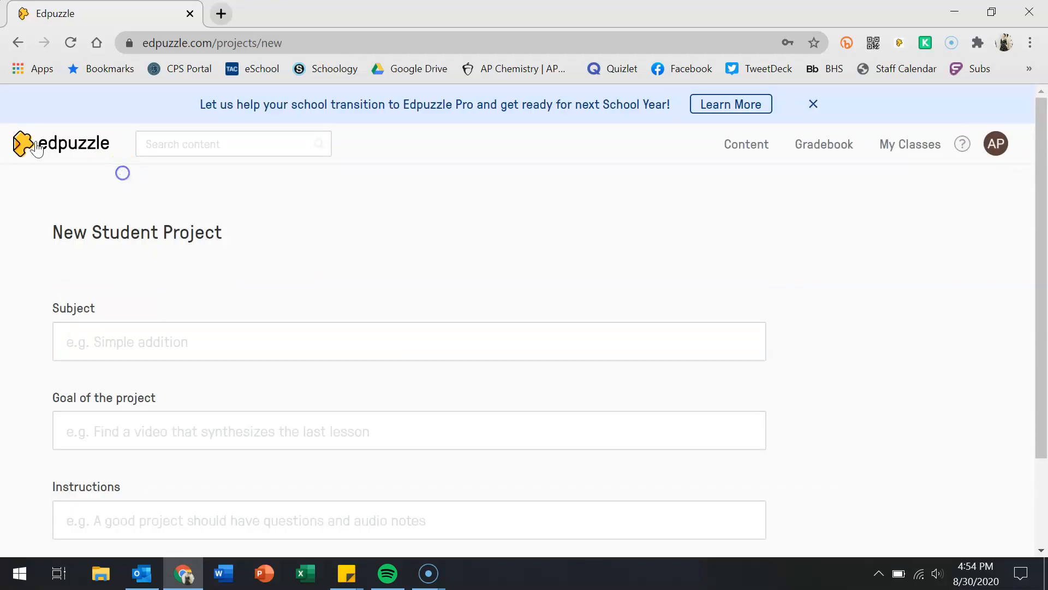
pyautogui.click(16, 42)
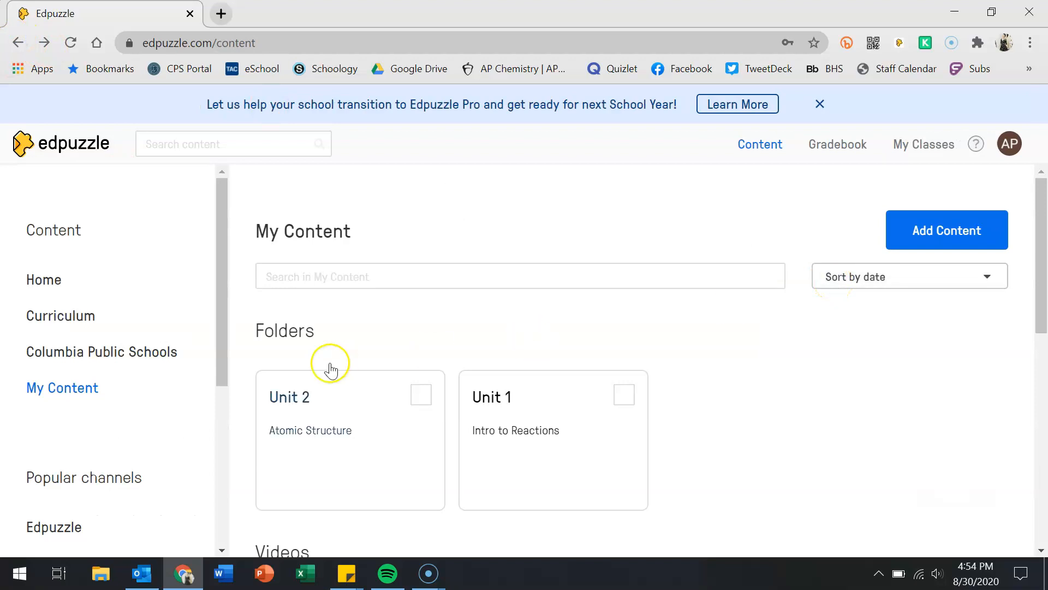
# View Edpuzzle's Curriculum page and browse the science videos shared by Columbia Public Schools
pyautogui.click(62, 318)
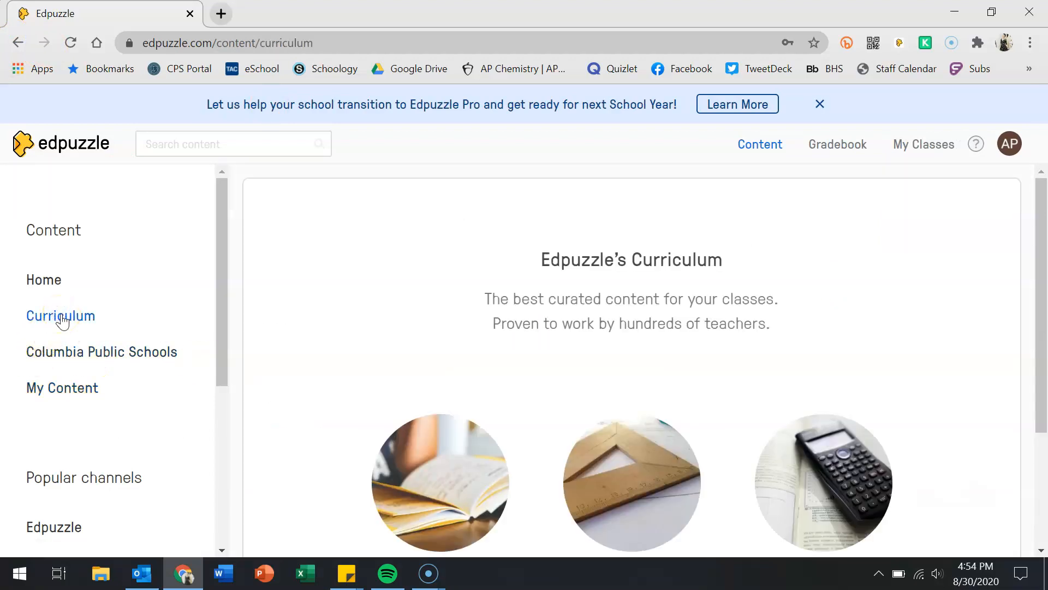
pyautogui.scroll(-3, 428, 404)
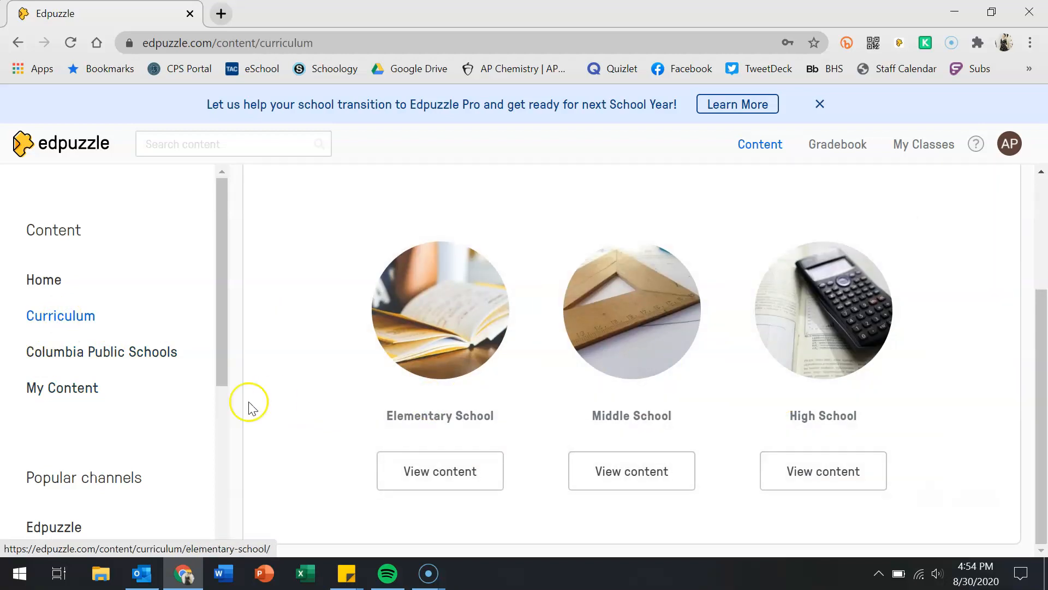
pyautogui.click(53, 361)
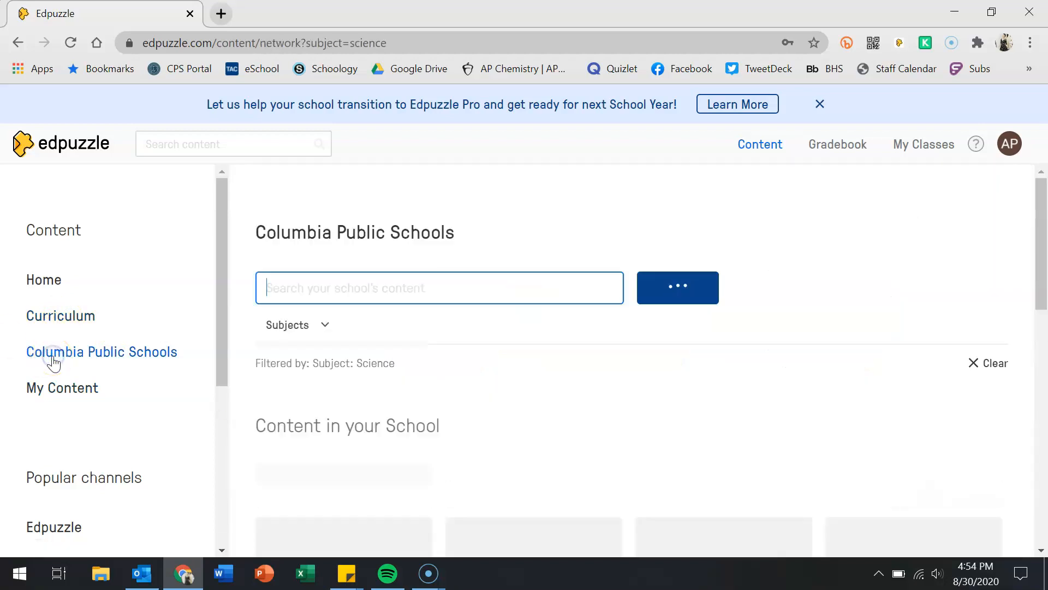
pyautogui.scroll(-3, 363, 433)
pyautogui.scroll(-8, 364, 437)
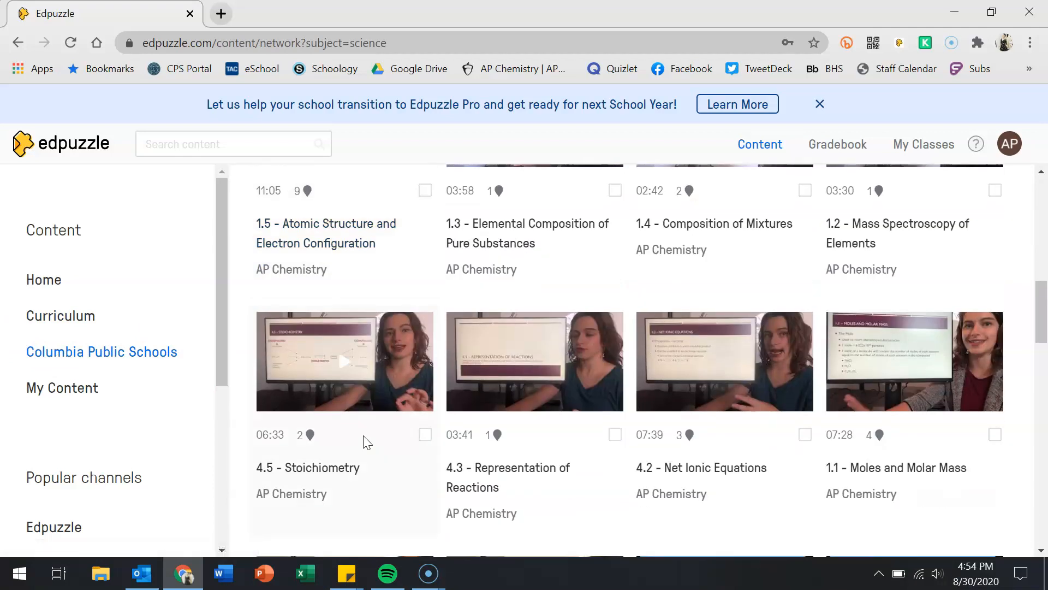
pyautogui.scroll(-3, 364, 441)
pyautogui.scroll(-6, 364, 443)
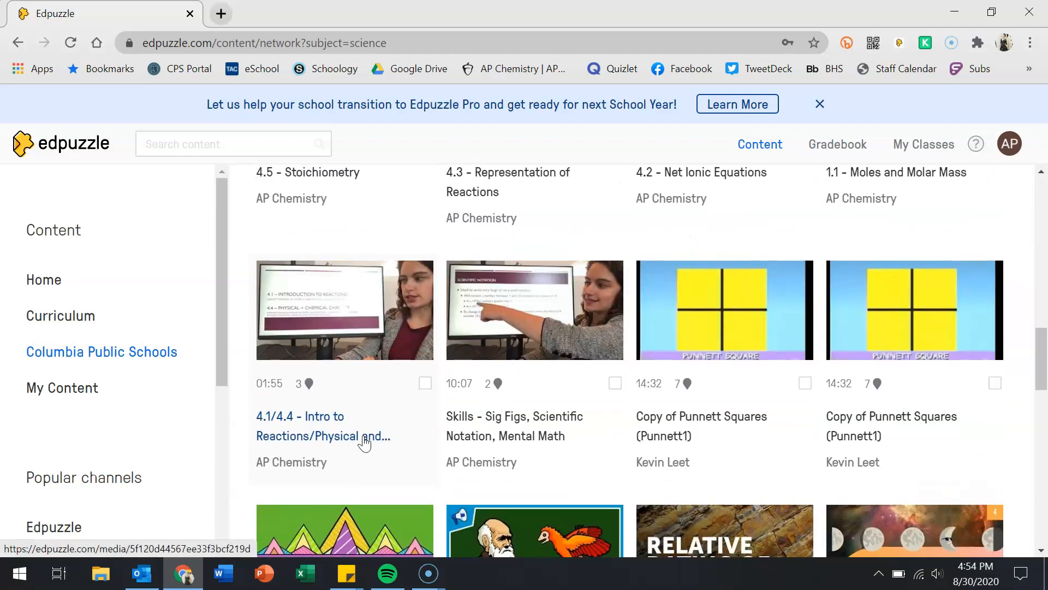
pyautogui.scroll(-7, 364, 443)
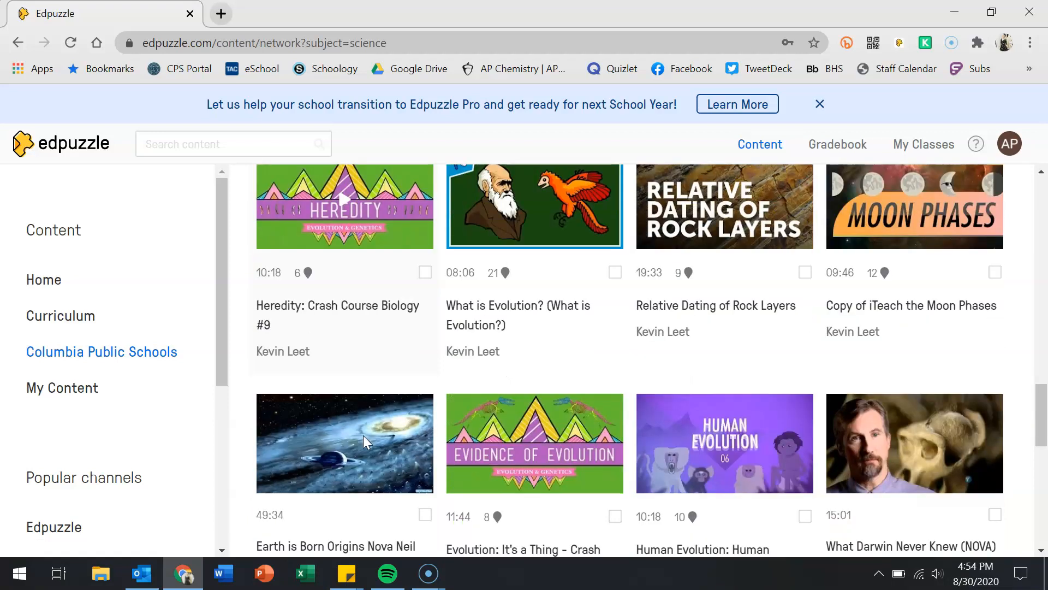
pyautogui.scroll(-5, 364, 437)
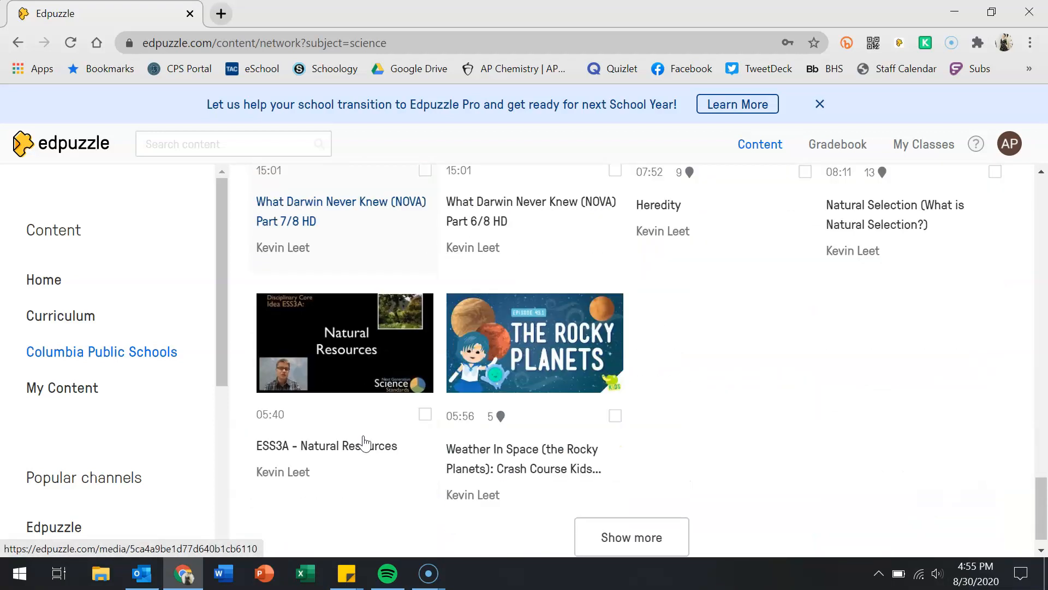
pyautogui.scroll(-3, 365, 439)
pyautogui.scroll(20, 363, 436)
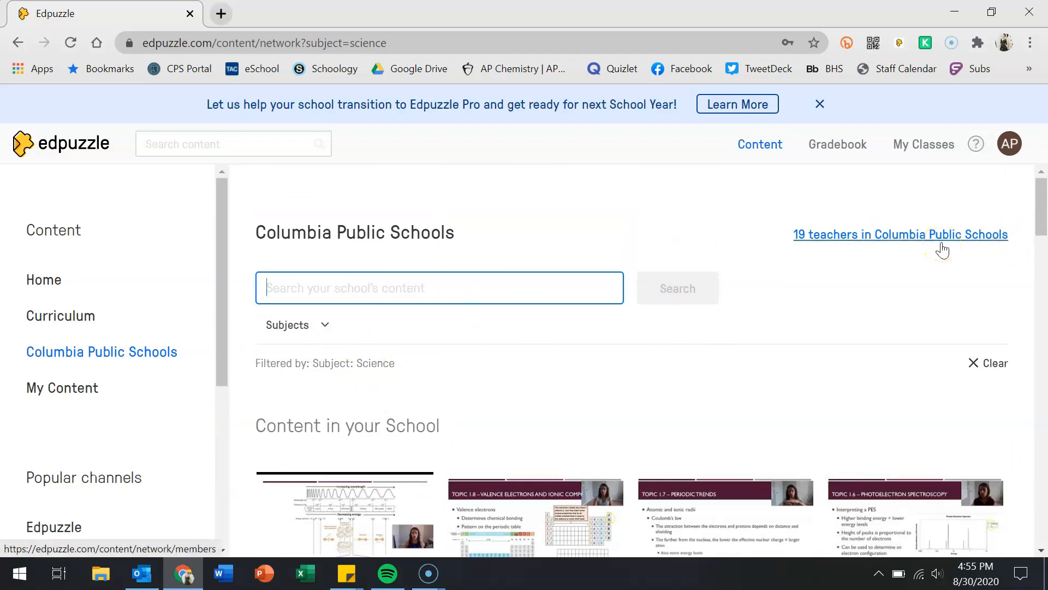
# Look through the folders and videos in My Content
pyautogui.click(91, 388)
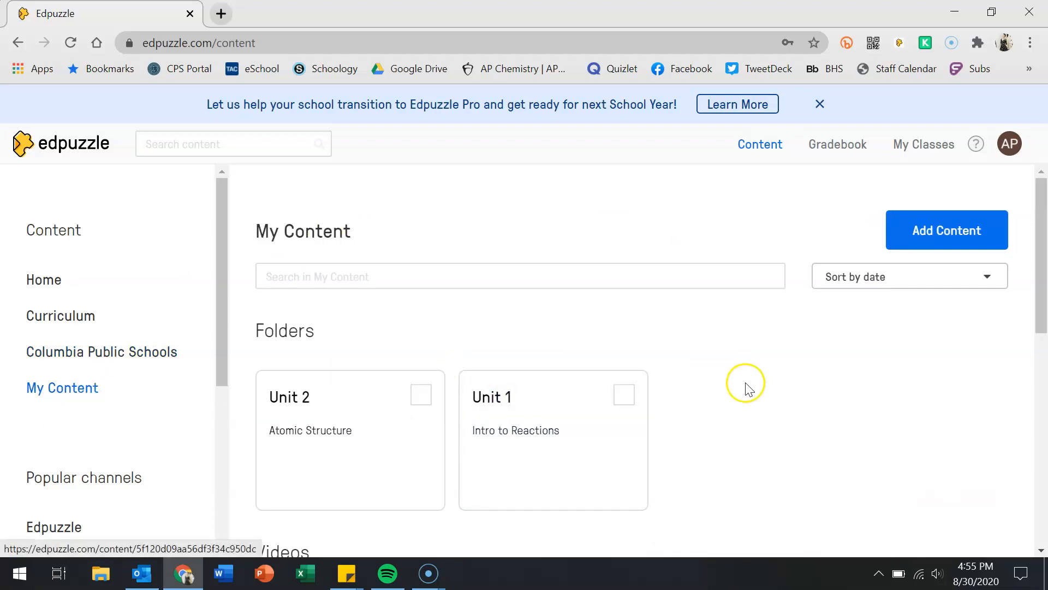
pyautogui.scroll(-4, 748, 388)
pyautogui.scroll(-3, 744, 386)
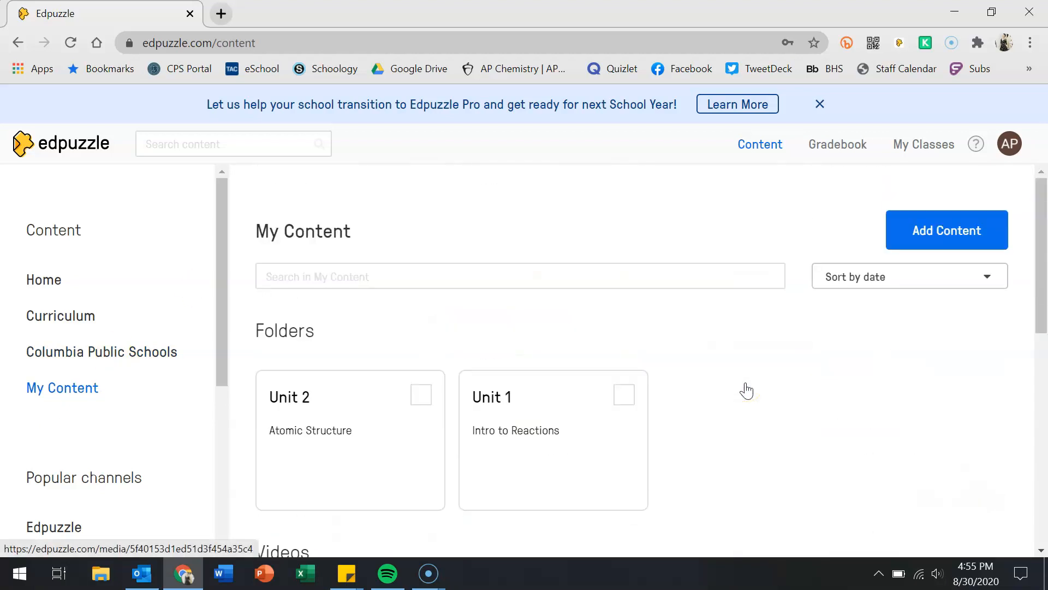
# Start creating a video from My Content and open the YouTube channel's search as its source
pyautogui.click(922, 231)
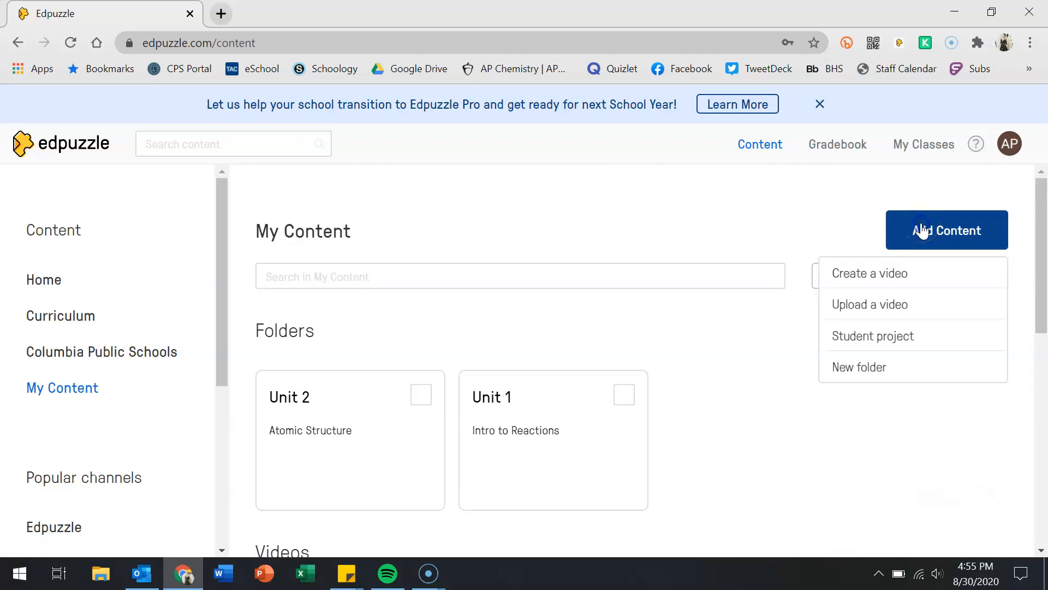
pyautogui.click(878, 285)
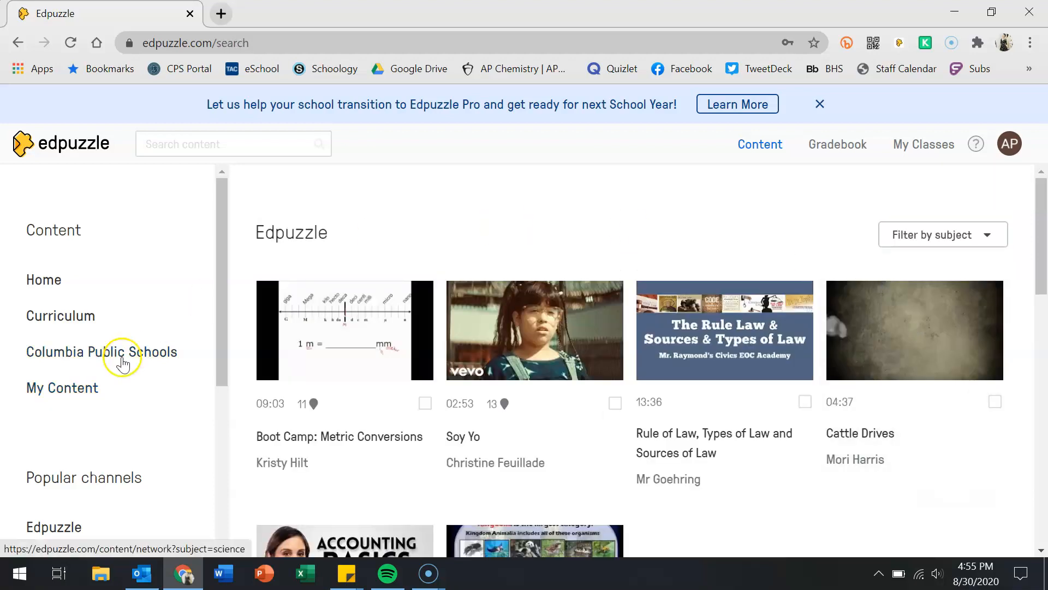
pyautogui.scroll(-3, 116, 469)
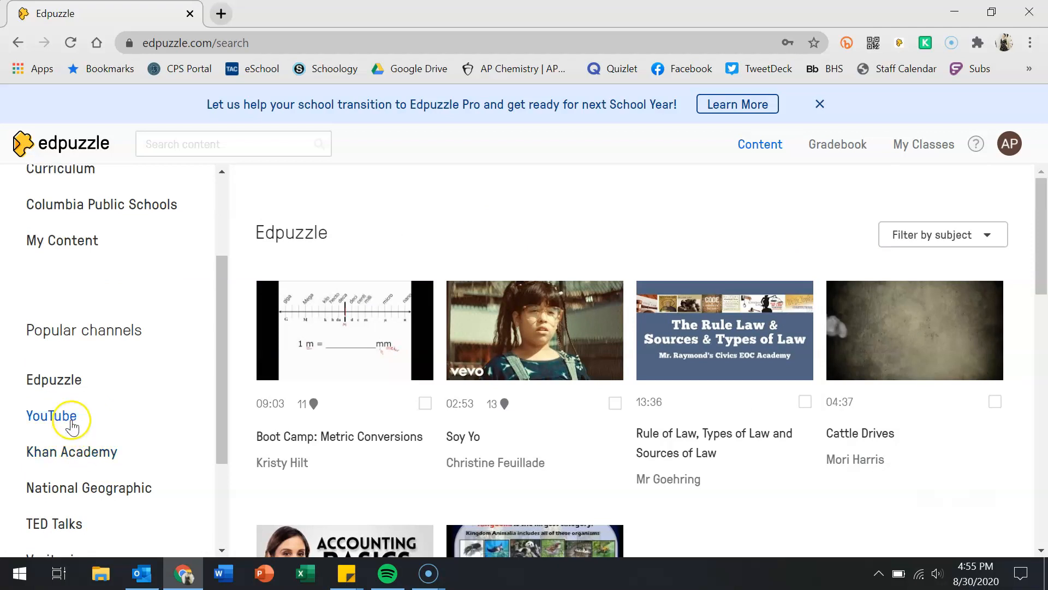
pyautogui.click(71, 416)
pyautogui.click(401, 225)
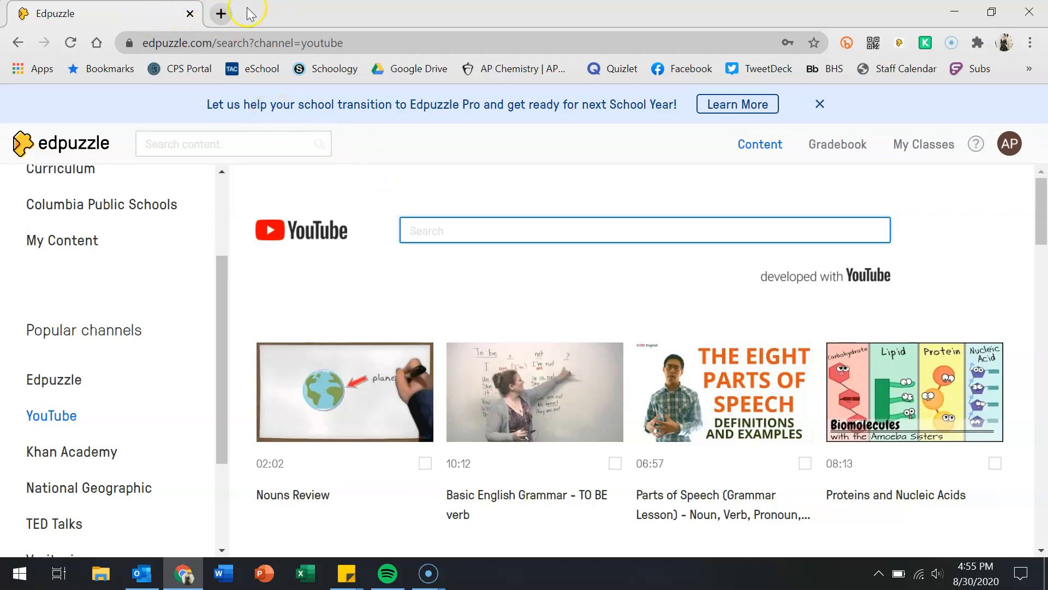
# Switch to YouTube in a new browser tab and expand the account's full list of playlists
pyautogui.click(222, 15)
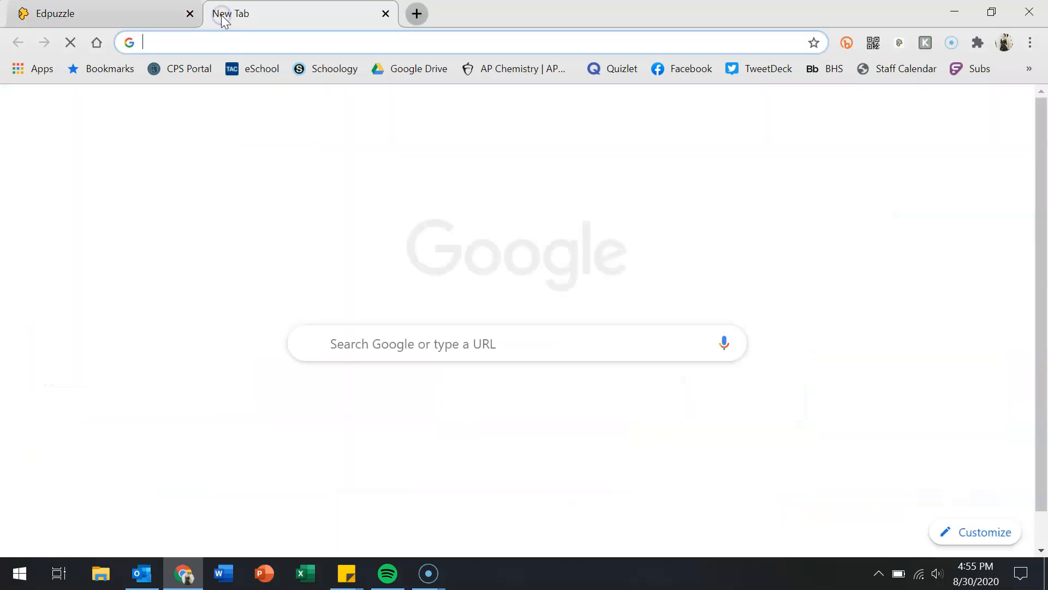
pyautogui.write('you')
pyautogui.press('Return')
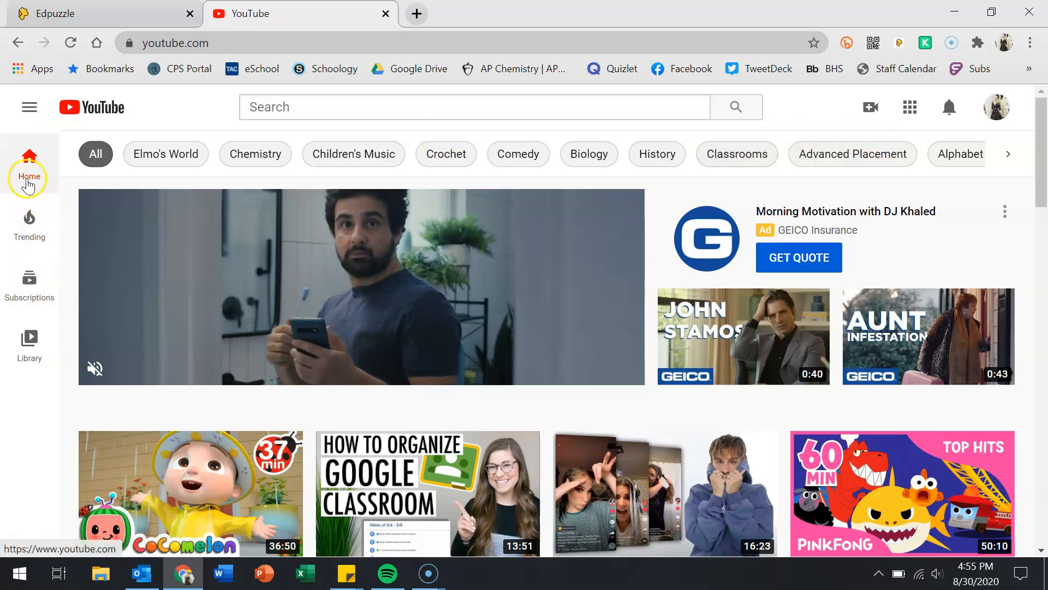
pyautogui.click(28, 110)
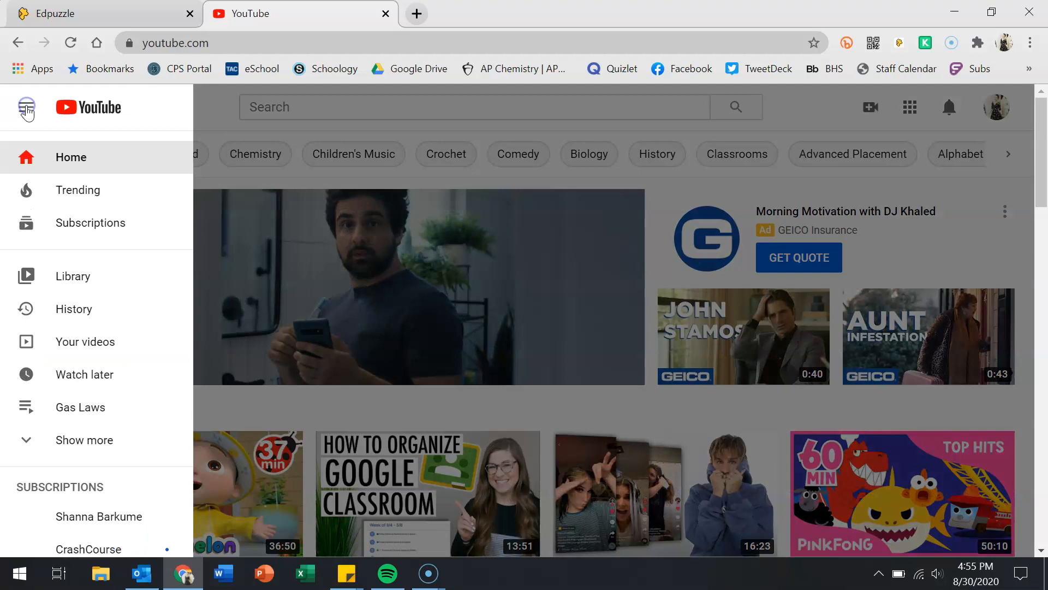
pyautogui.click(26, 444)
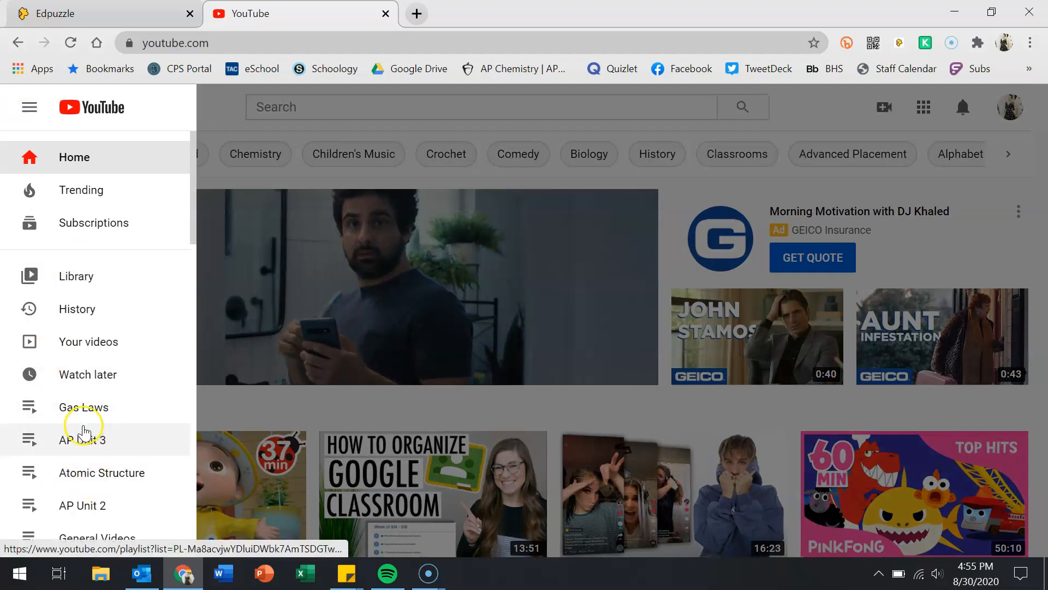
# Open the video "2.1 - Types of Chemical Bonds" from the AP Unit 3 playlist and pause it at the start
pyautogui.click(81, 440)
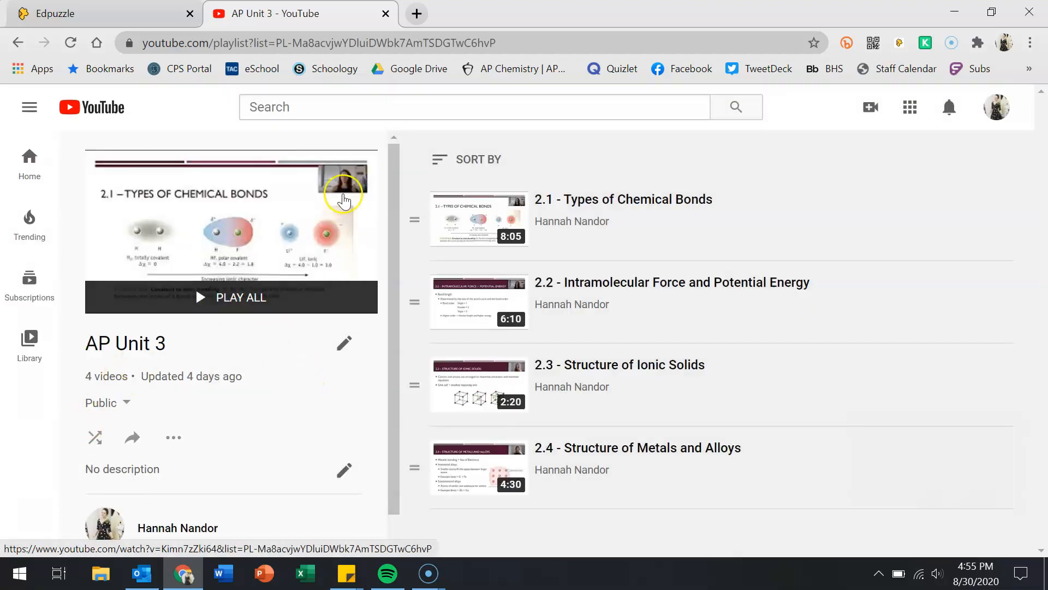
pyautogui.click(487, 203)
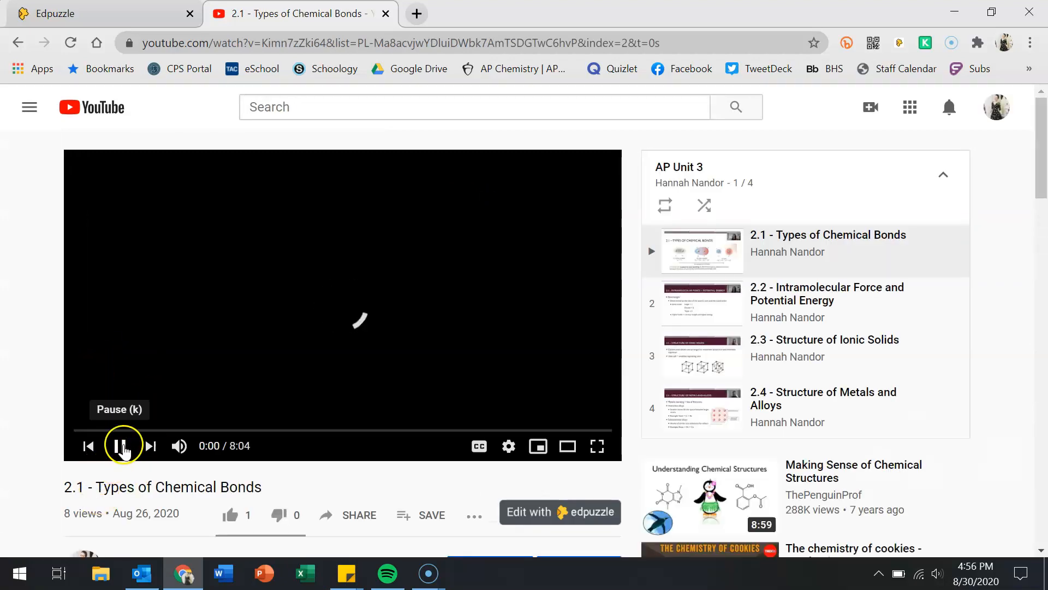
pyautogui.click(120, 445)
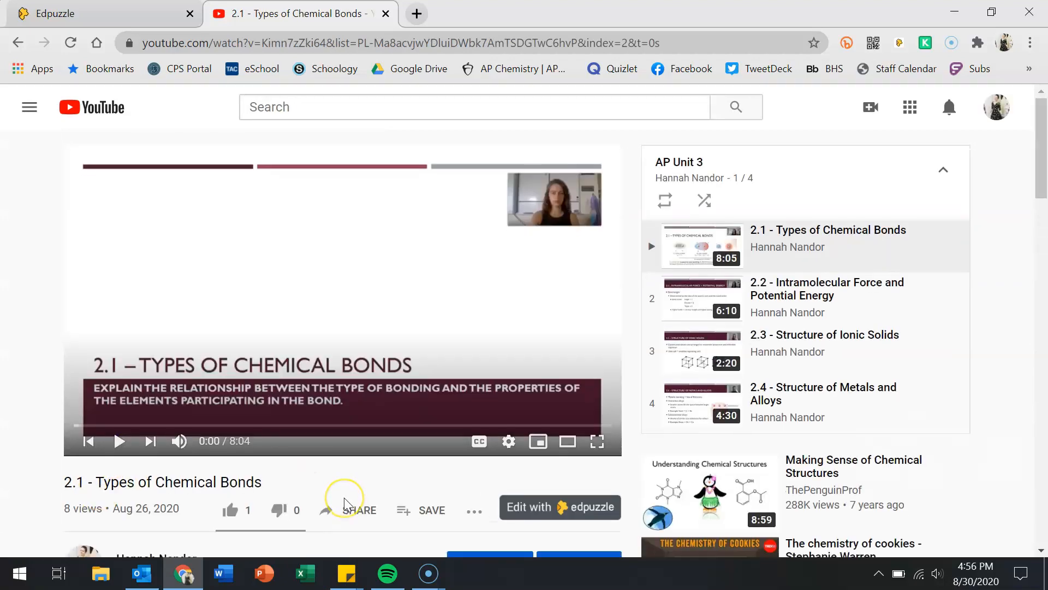
pyautogui.scroll(-2, 346, 503)
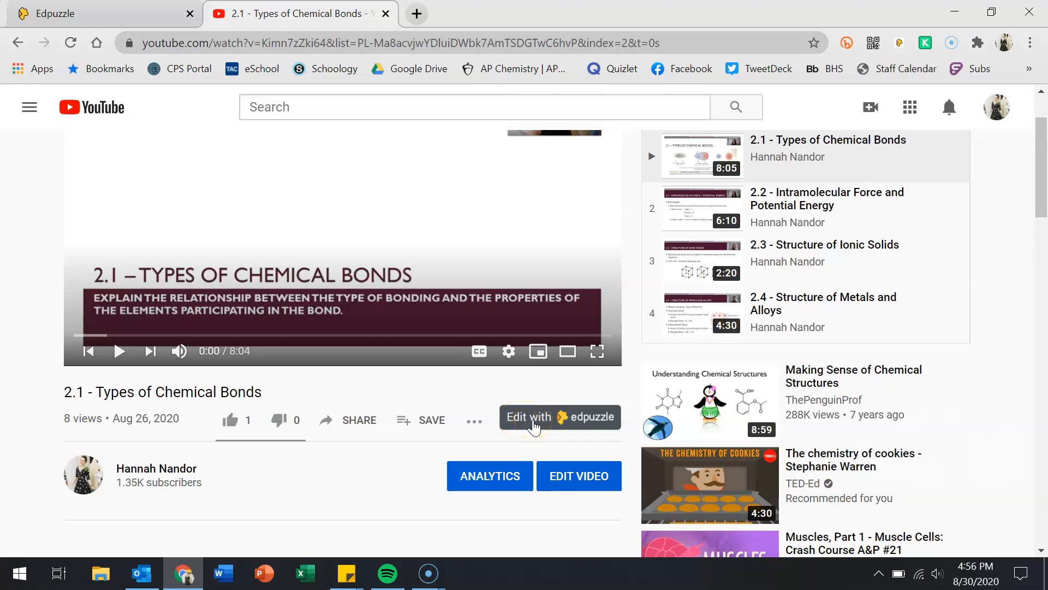
# Open the recommended video "Making Sense of Chemical Structures", pause it and examine its Edpuzzle editing option
pyautogui.click(692, 431)
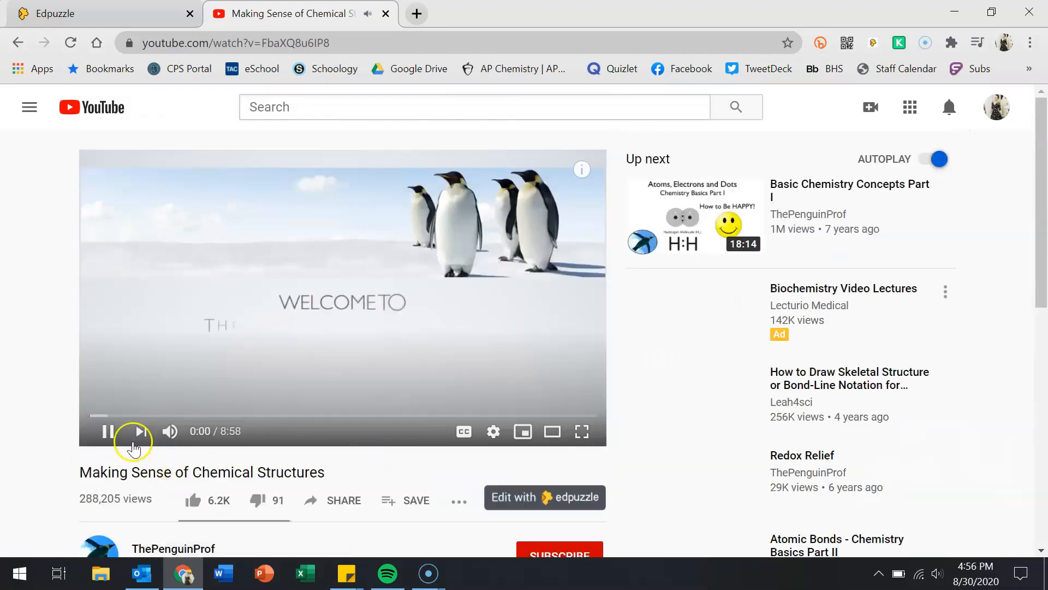
pyautogui.click(108, 431)
pyautogui.scroll(-2, 382, 536)
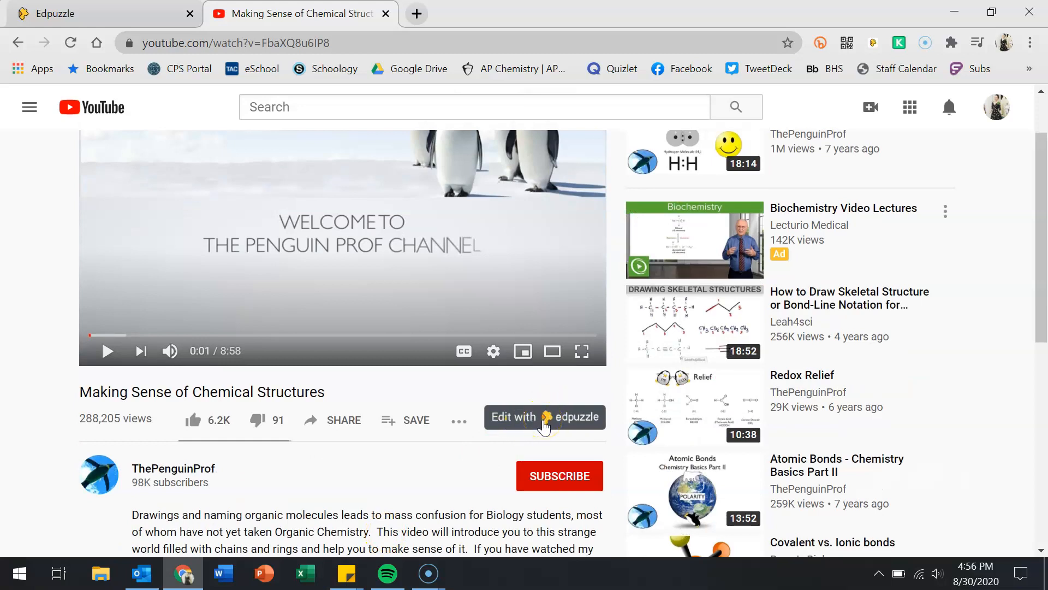
pyautogui.scroll(1, 544, 428)
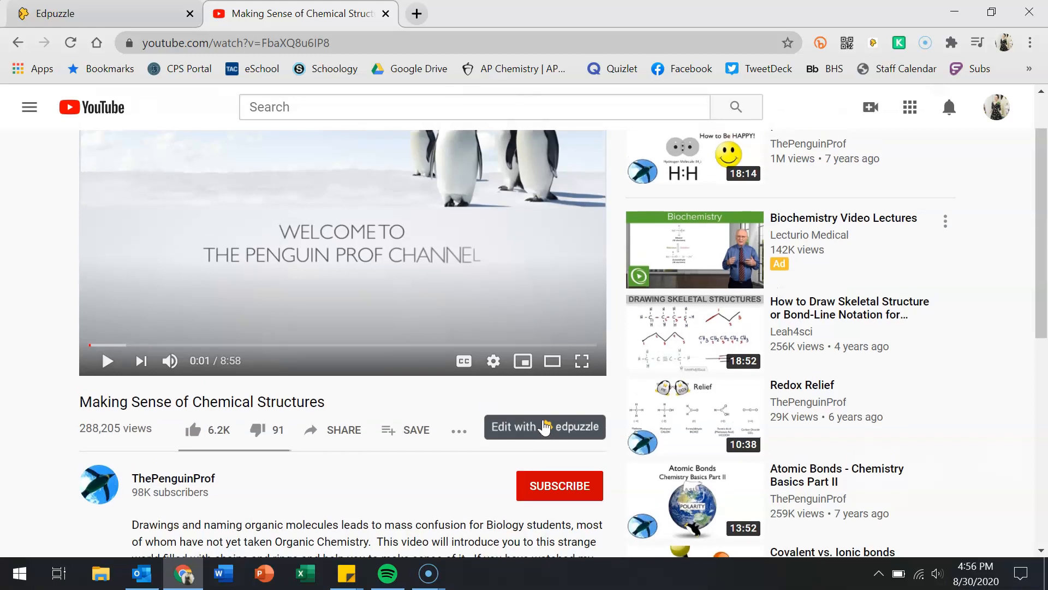
# Return to the "2.1 - Types of Chemical Bonds" video and pause its playback
pyautogui.click(19, 43)
pyautogui.click(120, 372)
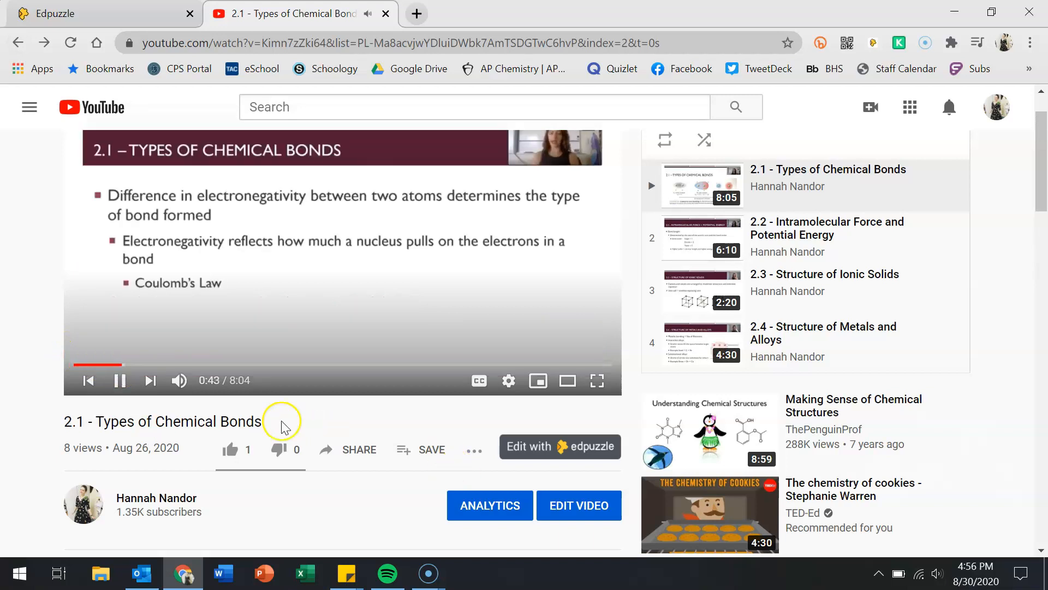
pyautogui.click(115, 382)
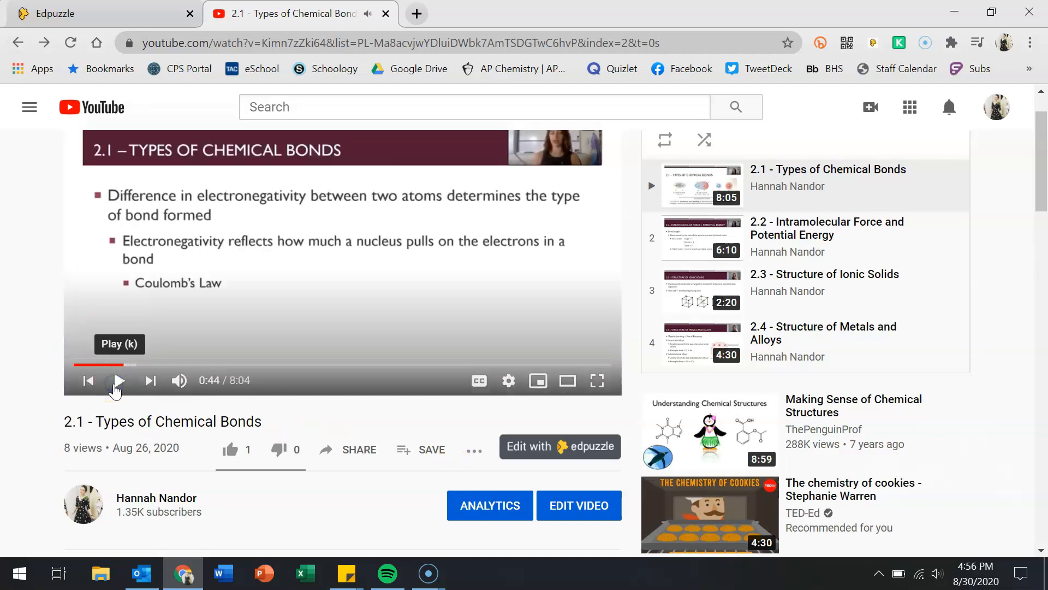
# Open the video for editing in Edpuzzle and dismiss the settings review and the Edpuzzle Pro banner
pyautogui.click(548, 455)
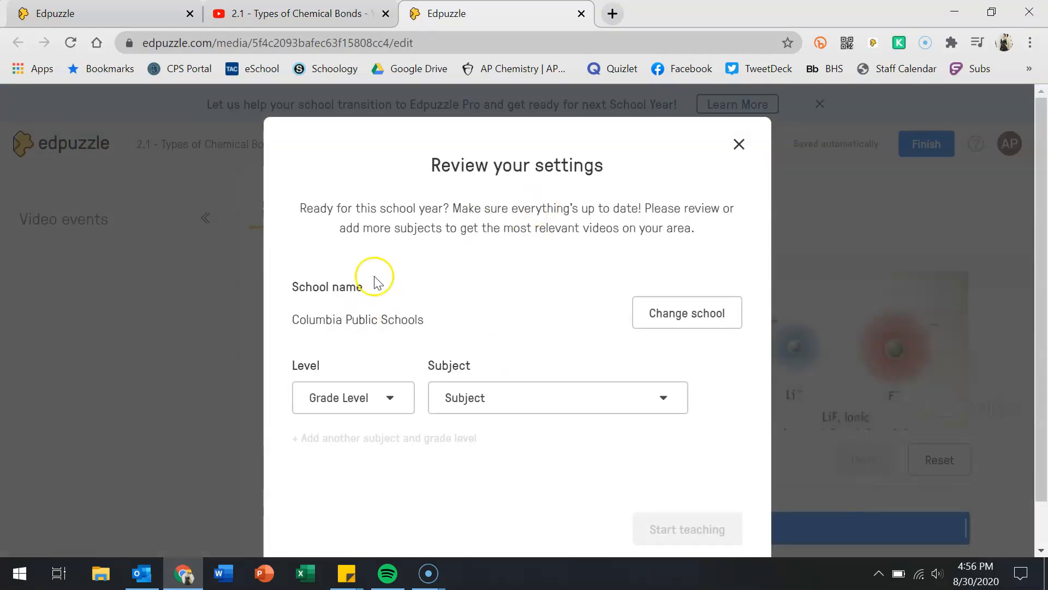
pyautogui.click(740, 145)
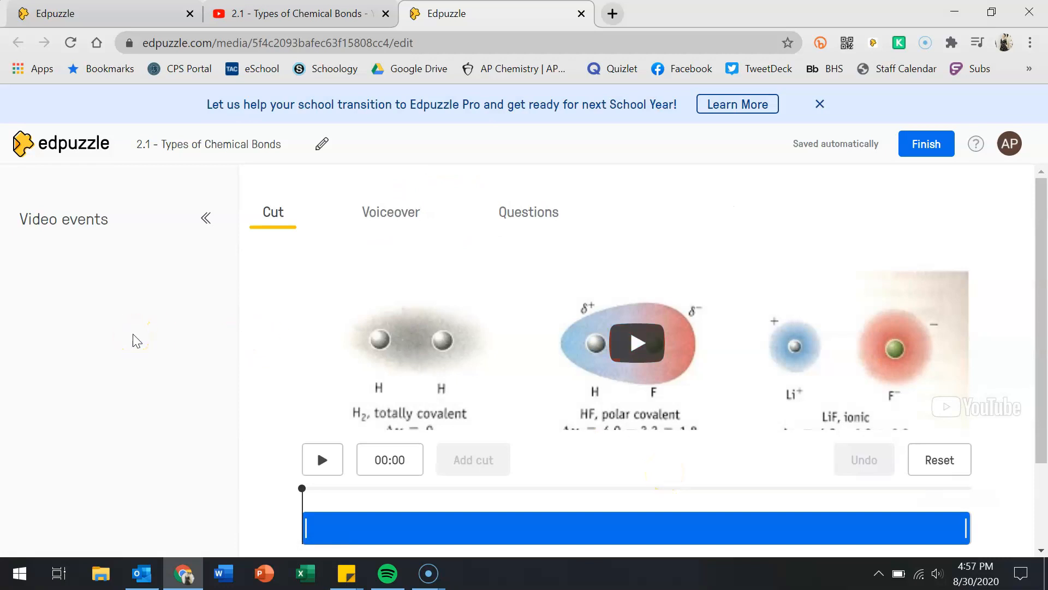
pyautogui.scroll(-2, 463, 172)
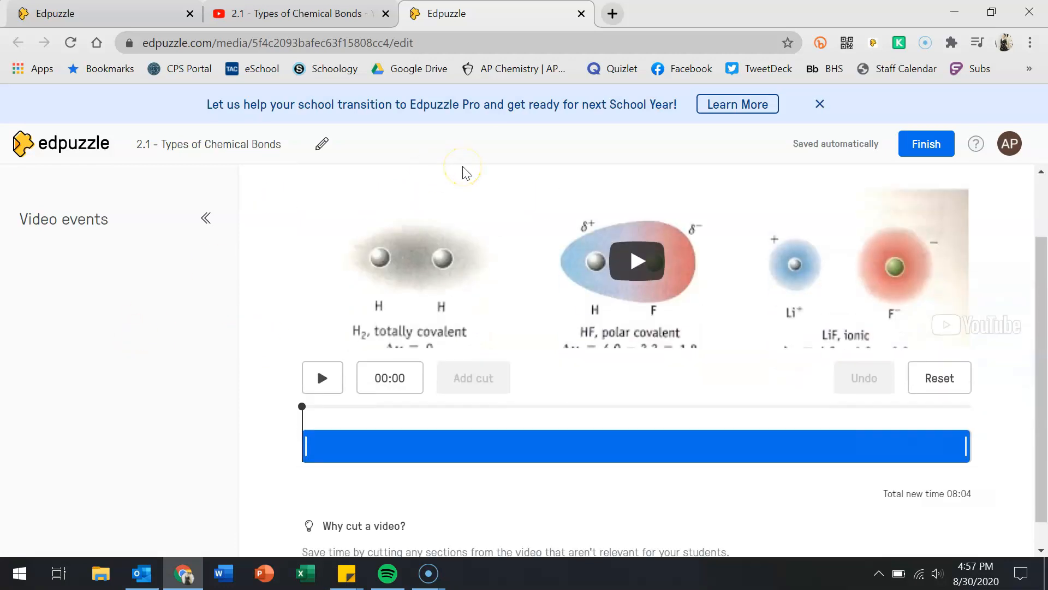
pyautogui.scroll(2, 461, 171)
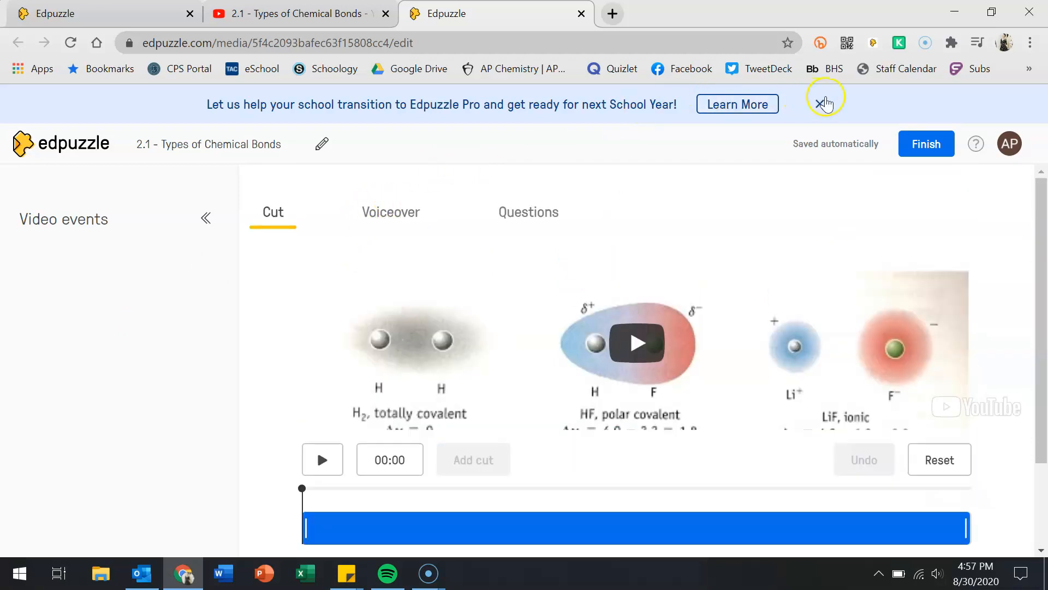
pyautogui.click(821, 103)
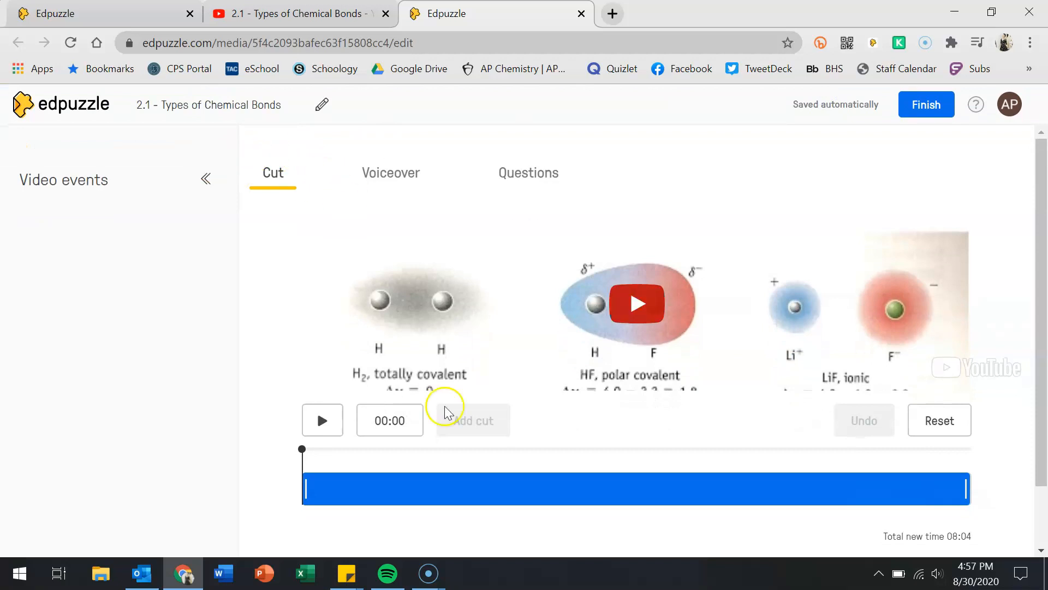
# Trim the beginning of the video away up to about 03:15 and pause the playback
pyautogui.click(306, 483)
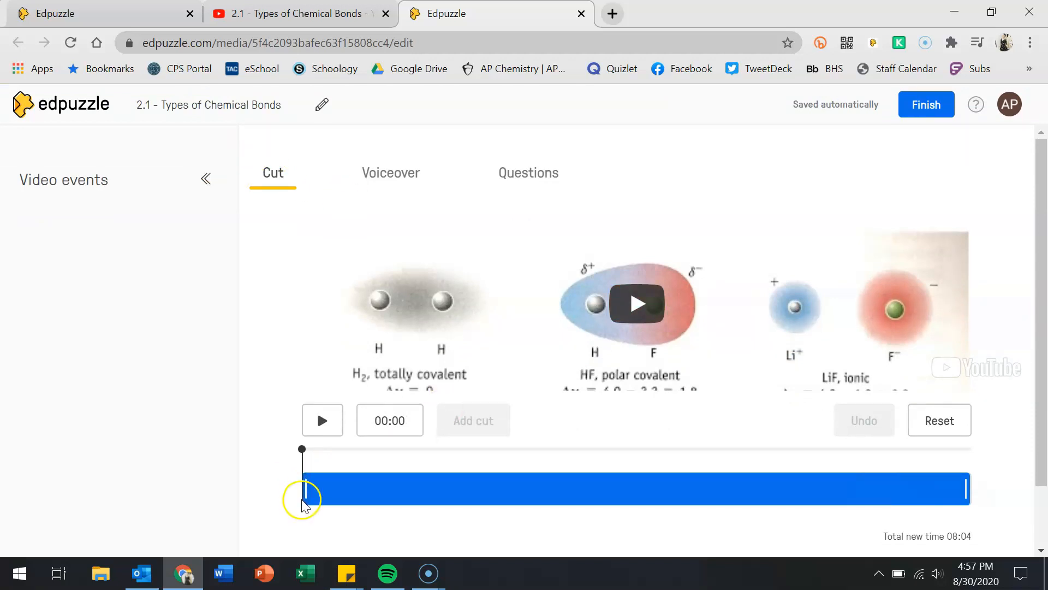
pyautogui.moveTo(306, 491); pyautogui.dragTo(412, 505)
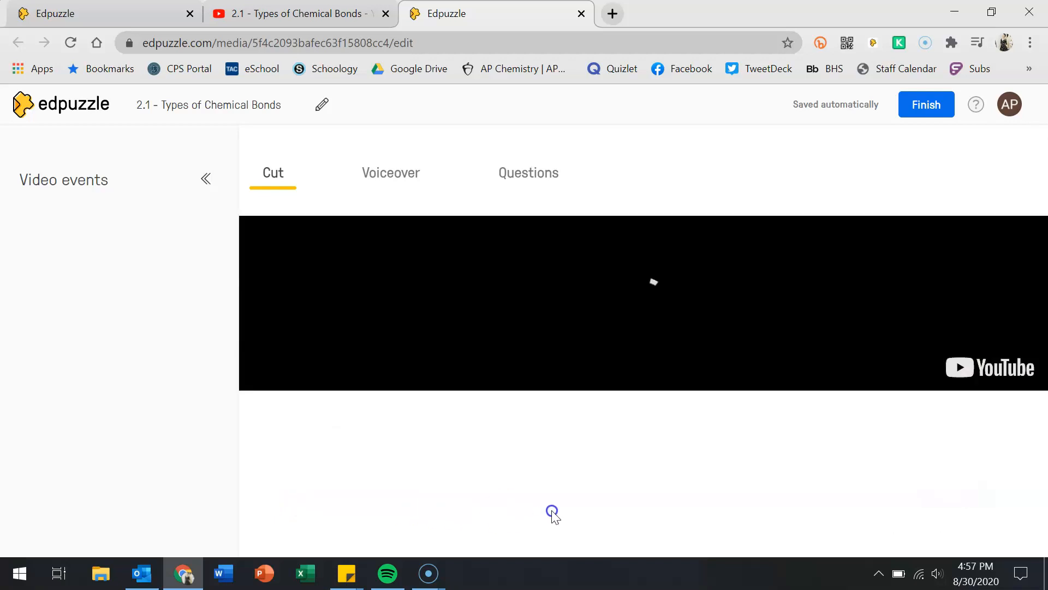
pyautogui.click(289, 490)
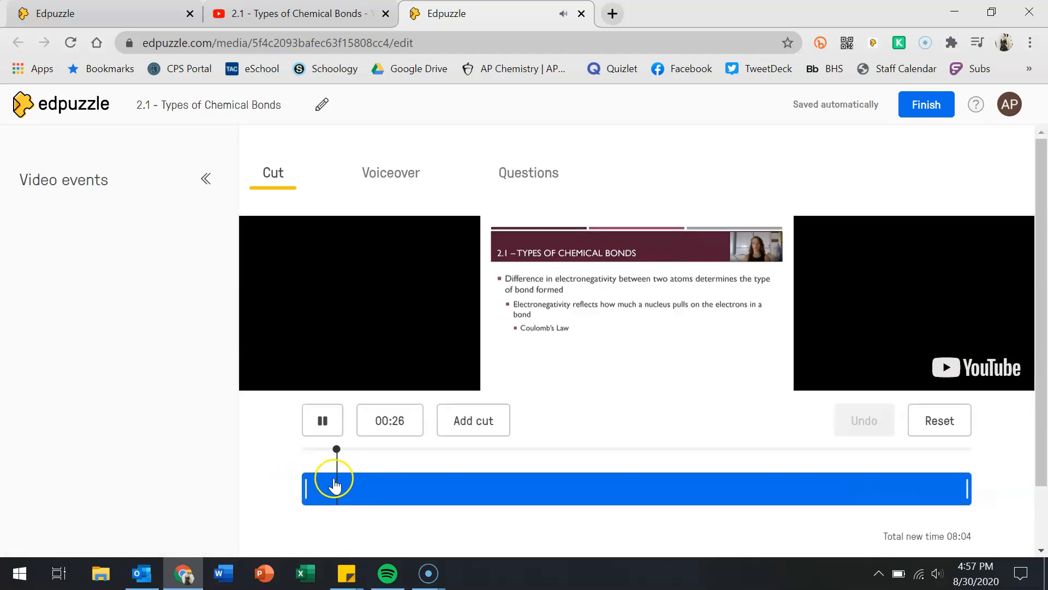
pyautogui.moveTo(304, 490); pyautogui.dragTo(572, 477)
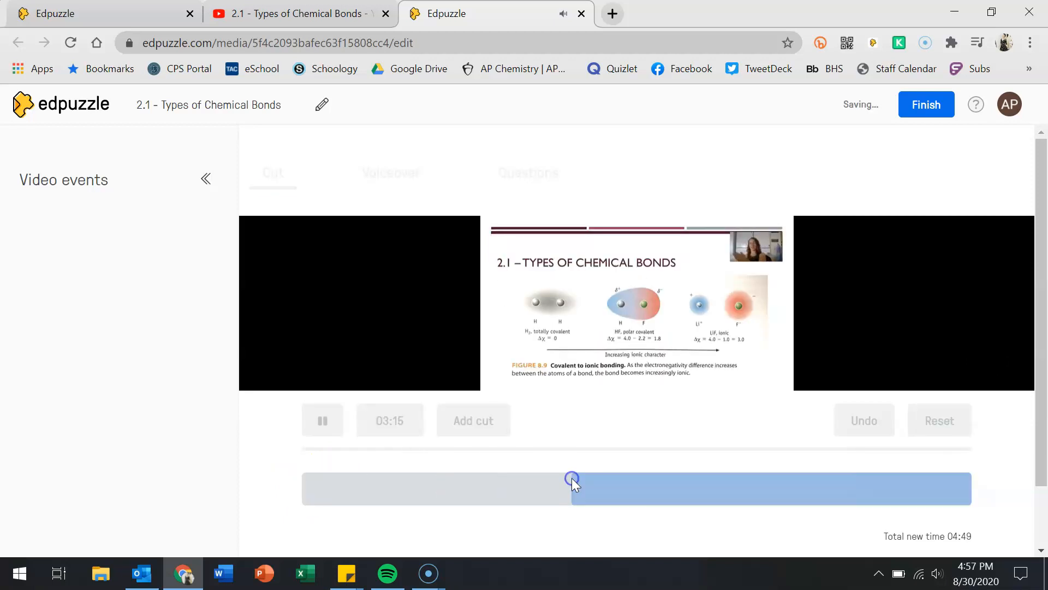
pyautogui.click(321, 424)
pyautogui.click(462, 418)
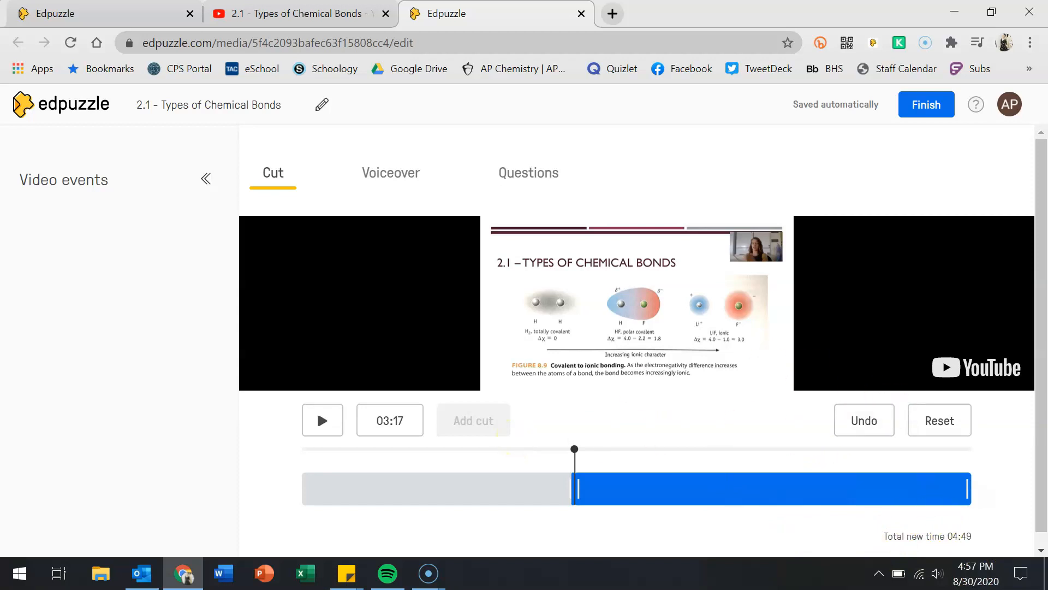
# Reset the video's cuts and move the playhead back to 00:00
pyautogui.click(950, 415)
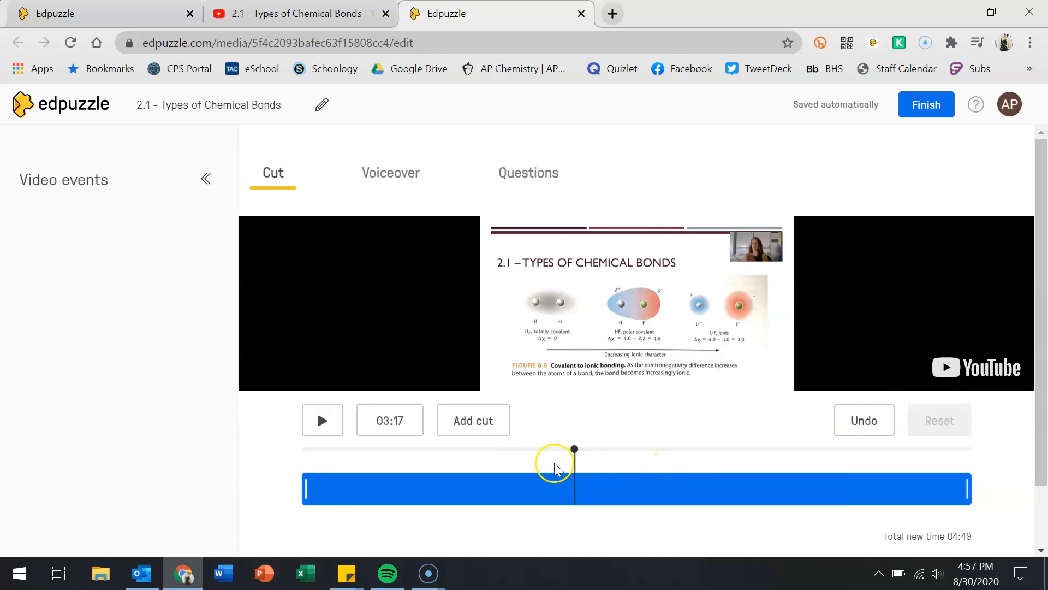
pyautogui.moveTo(575, 449); pyautogui.dragTo(293, 435)
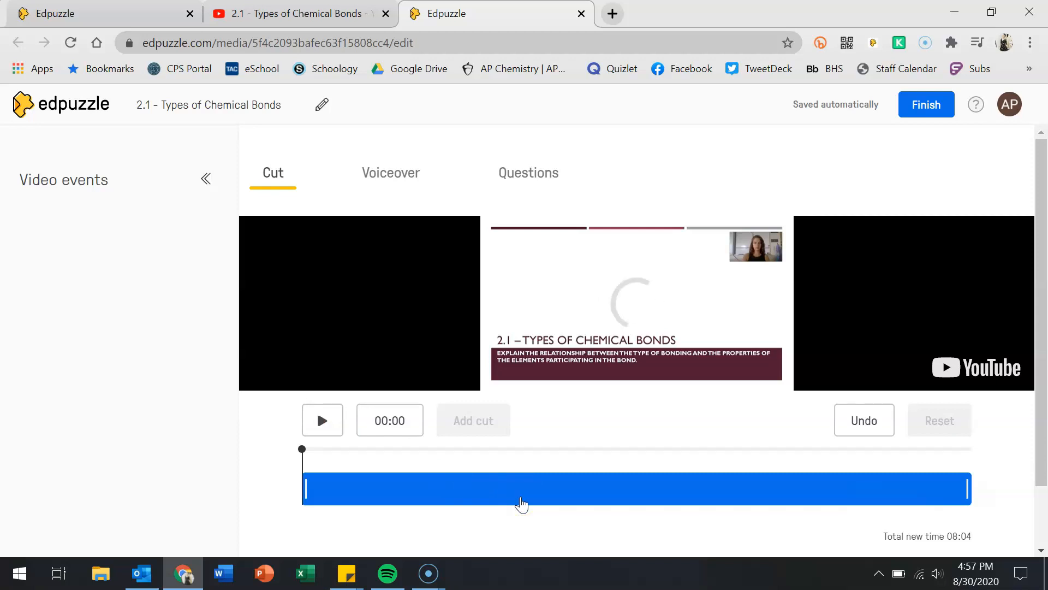
# After checking Voiceover, go to the video's Questions section and pause the playback at 01:45
pyautogui.click(397, 172)
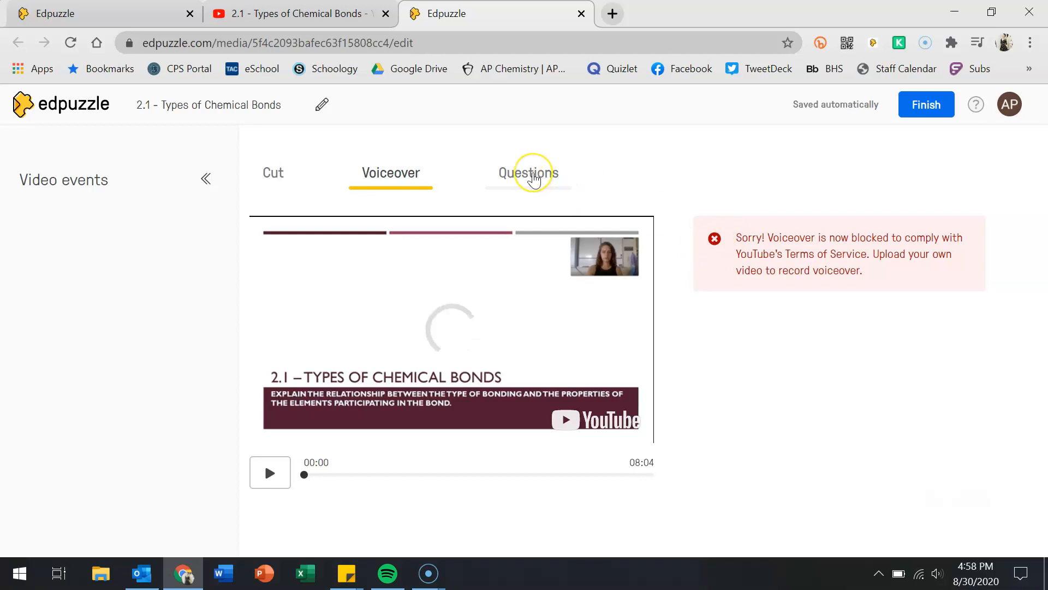
pyautogui.click(533, 178)
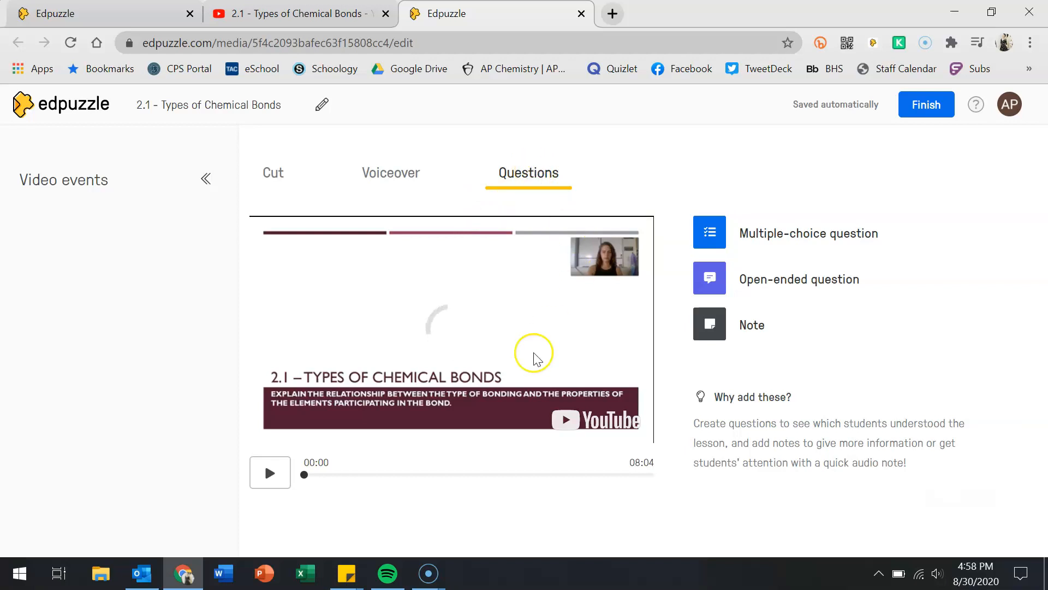
pyautogui.click(290, 479)
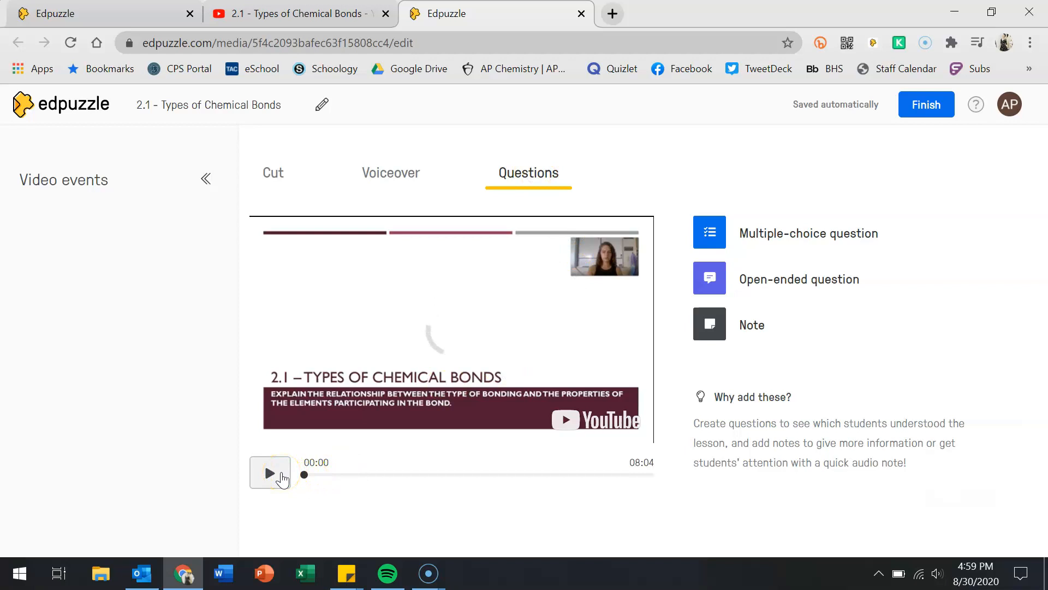
pyautogui.click(301, 476)
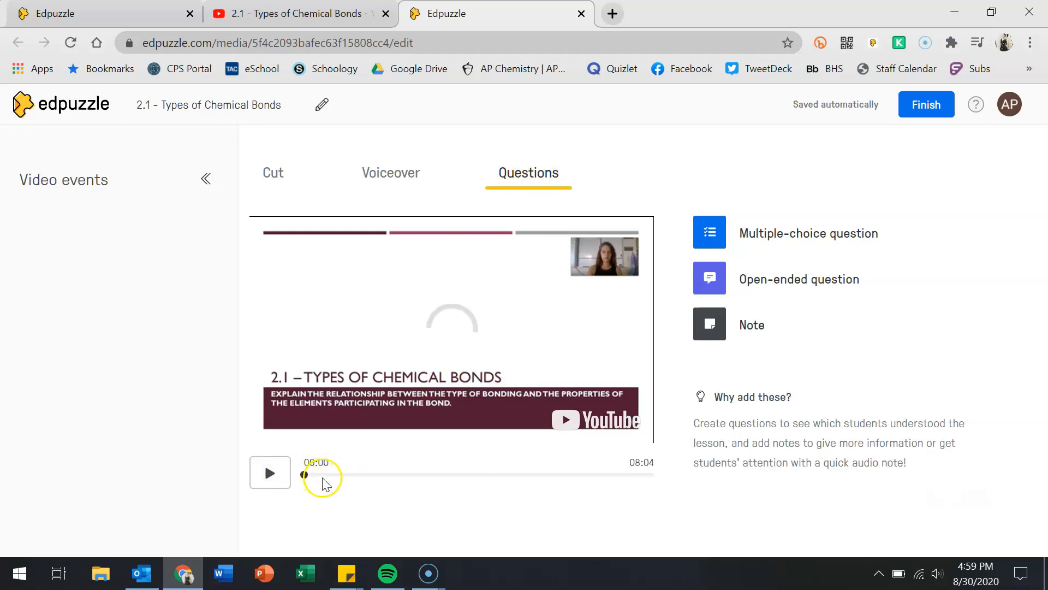
pyautogui.click(338, 477)
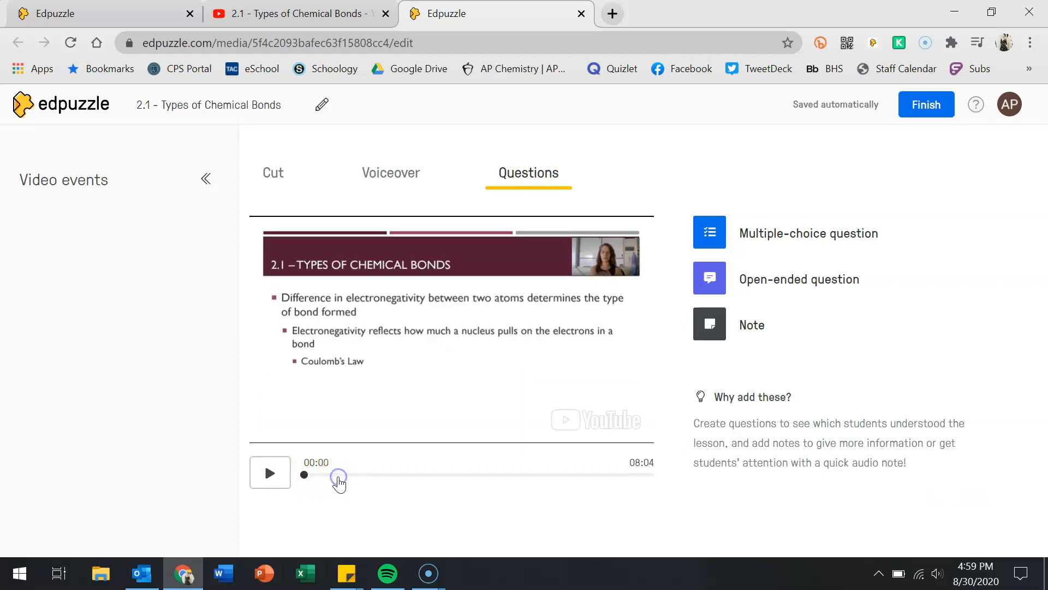
pyautogui.click(339, 475)
pyautogui.click(375, 475)
pyautogui.click(269, 472)
pyautogui.click(316, 463)
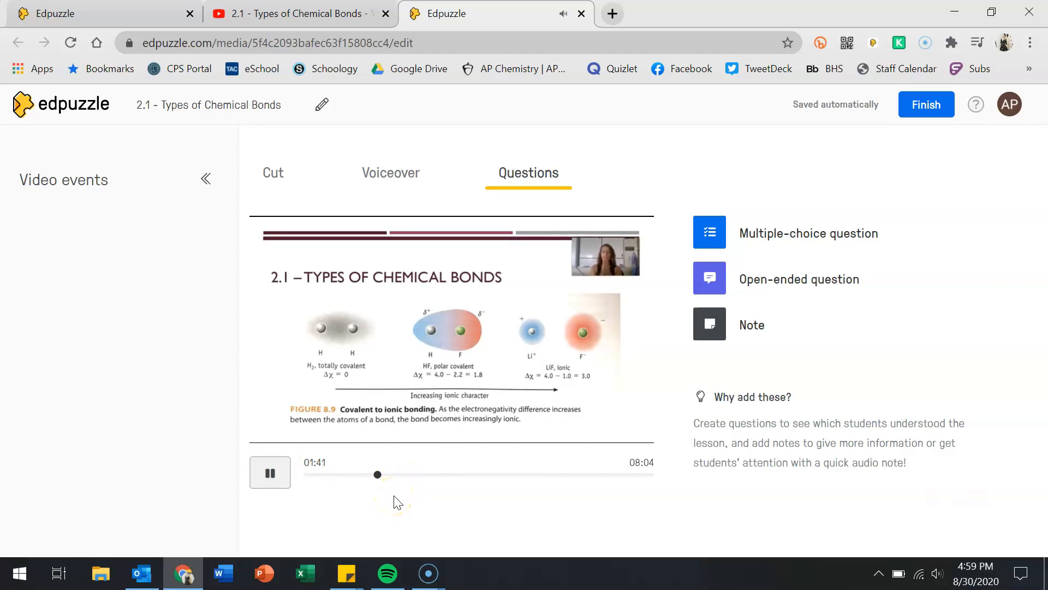
pyautogui.click(270, 475)
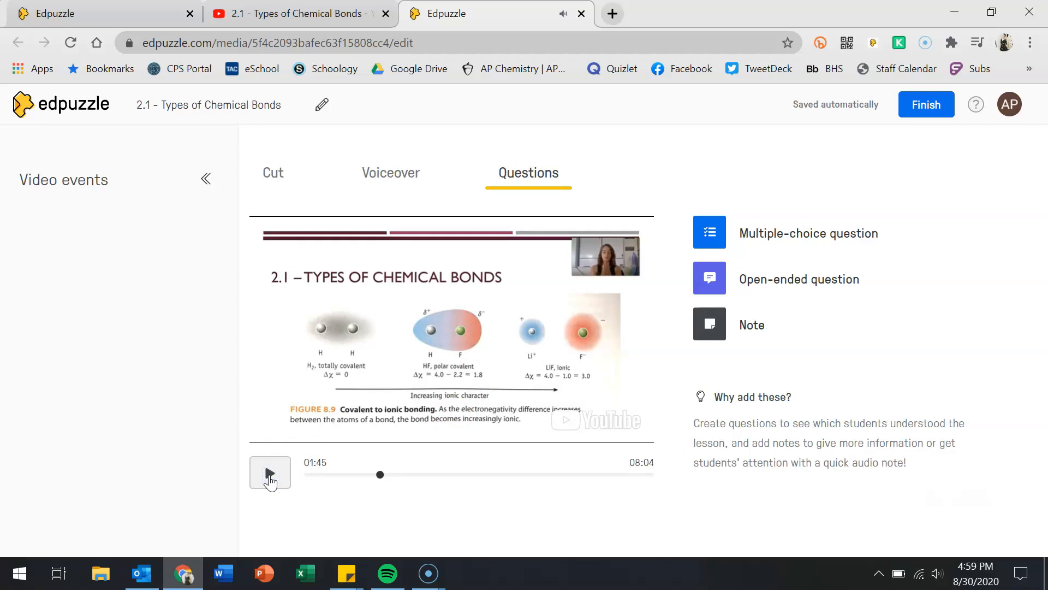
# Start a note at 01:45 and change its type to a multiple-choice question
pyautogui.click(743, 235)
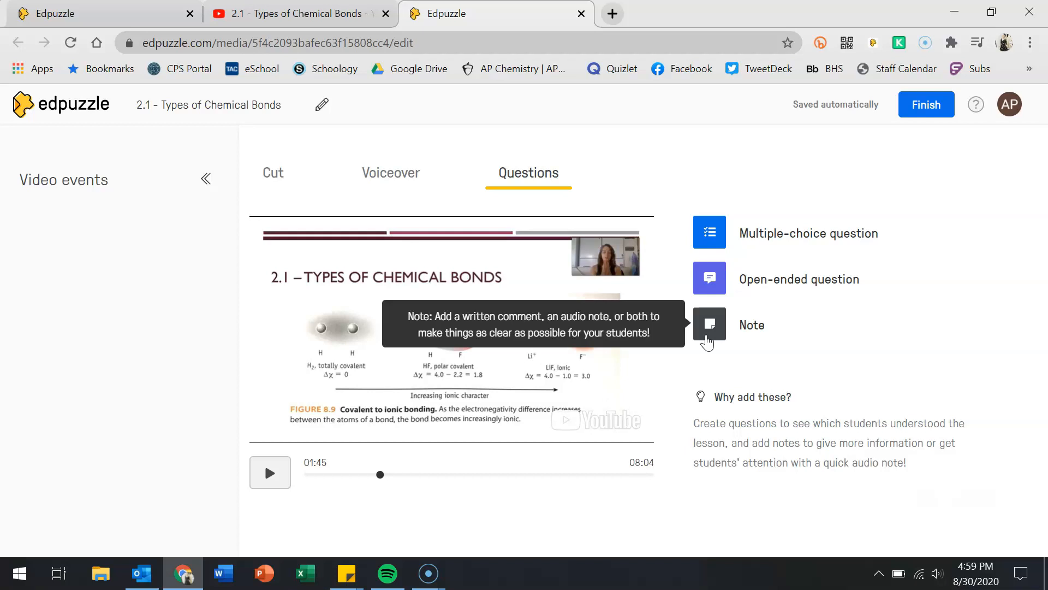
pyautogui.click(708, 339)
pyautogui.click(816, 320)
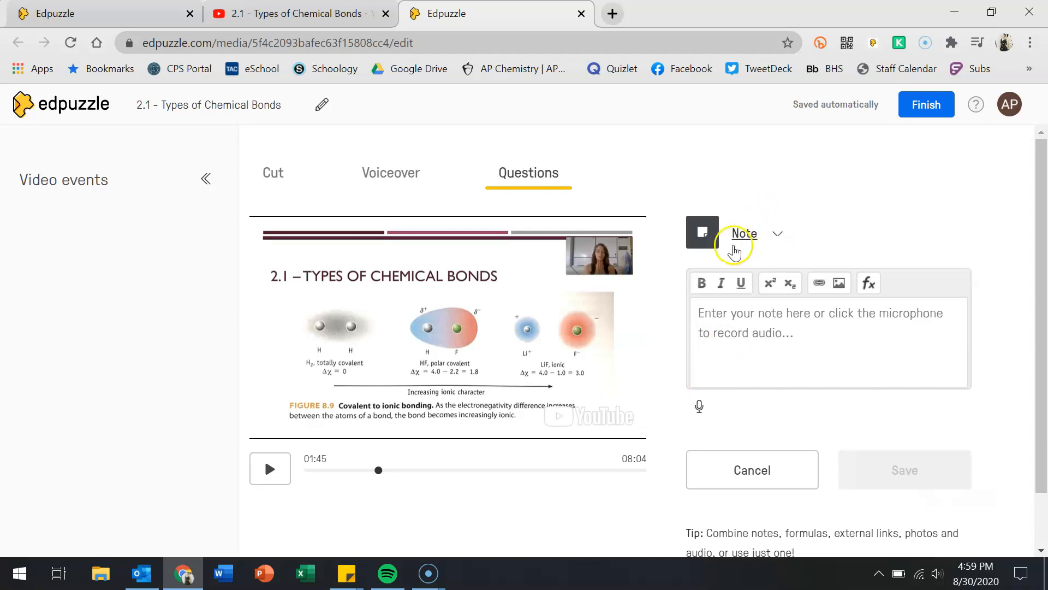
pyautogui.click(735, 245)
pyautogui.scroll(-2, 753, 329)
pyautogui.scroll(2, 753, 330)
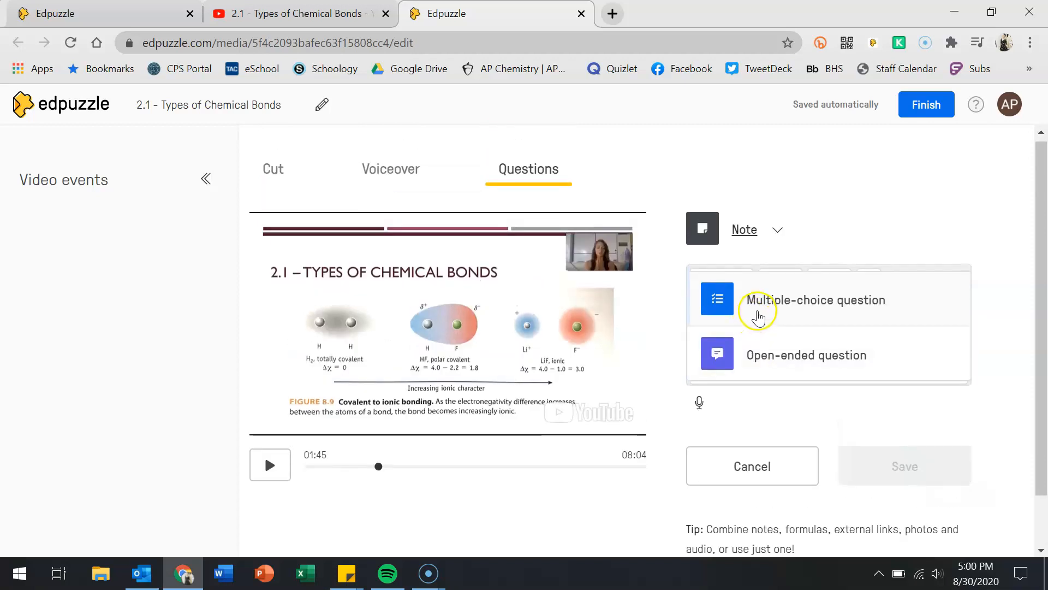
pyautogui.click(757, 312)
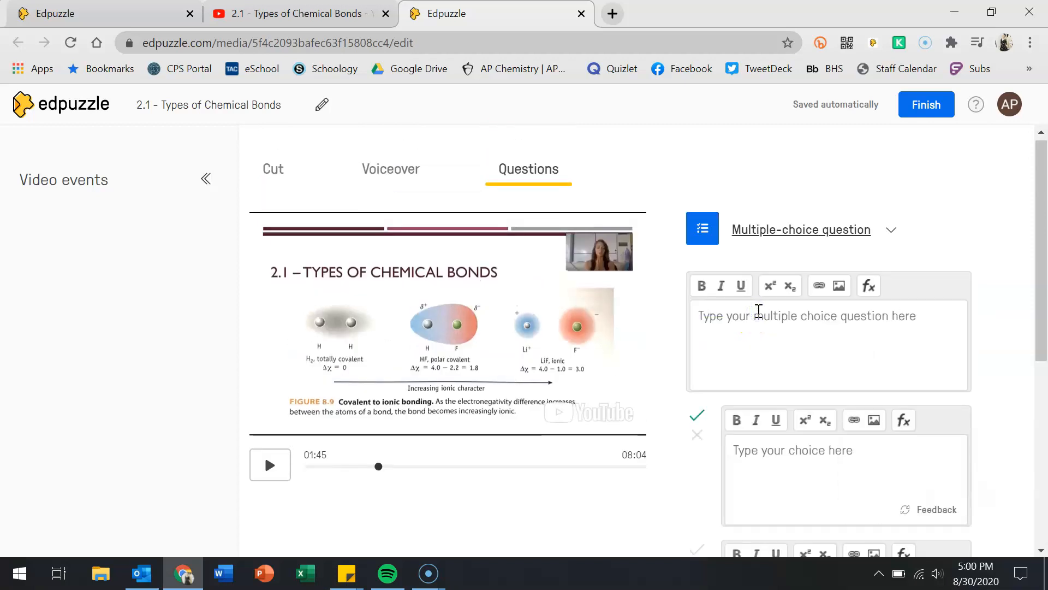
# View the link insertion options for the multiple-choice question's text and cancel without adding a link
pyautogui.click(752, 322)
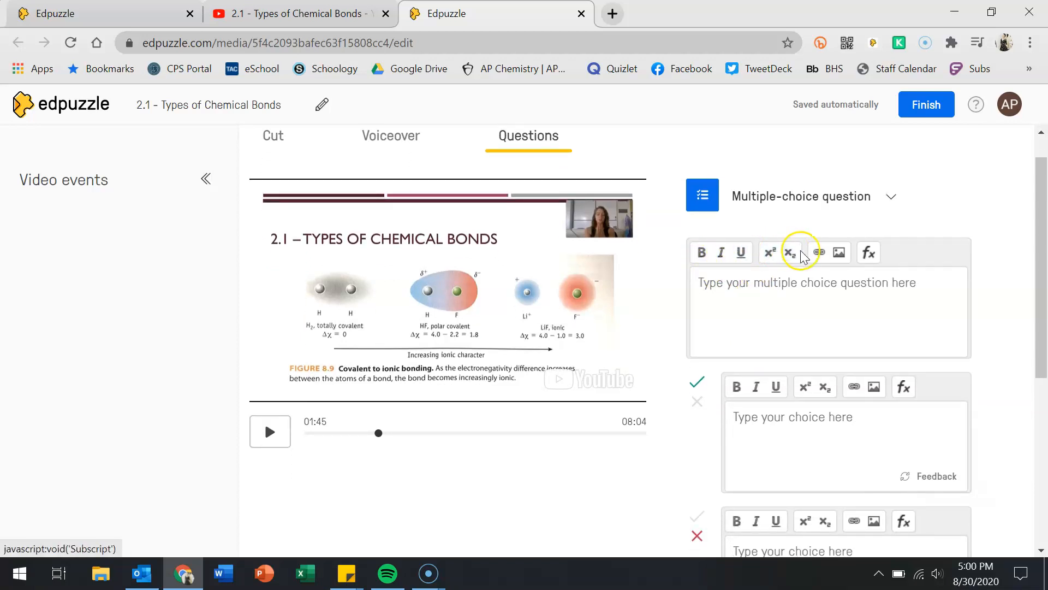
pyautogui.click(818, 254)
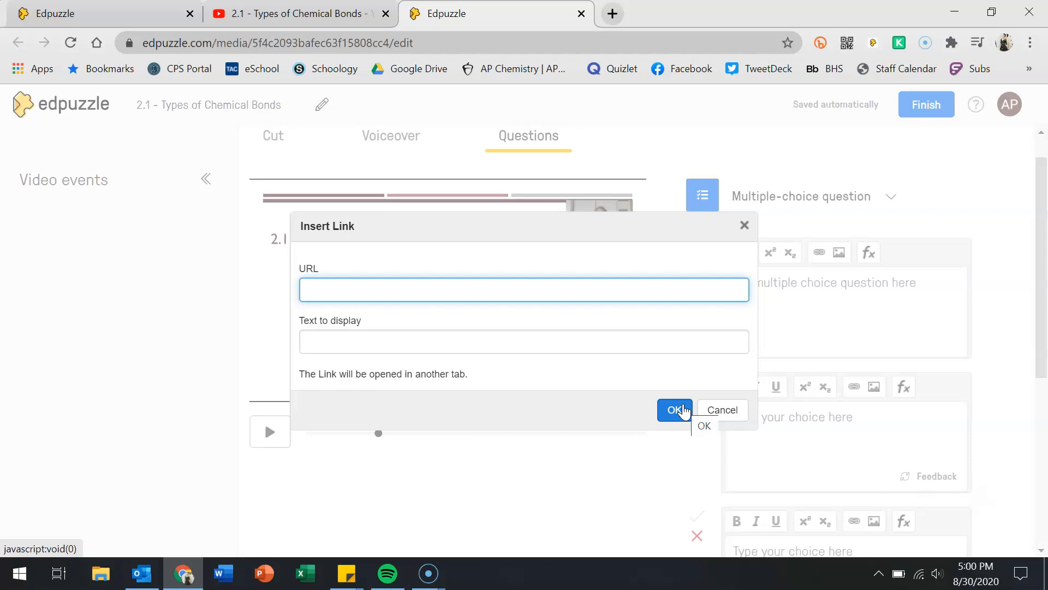
pyautogui.click(723, 413)
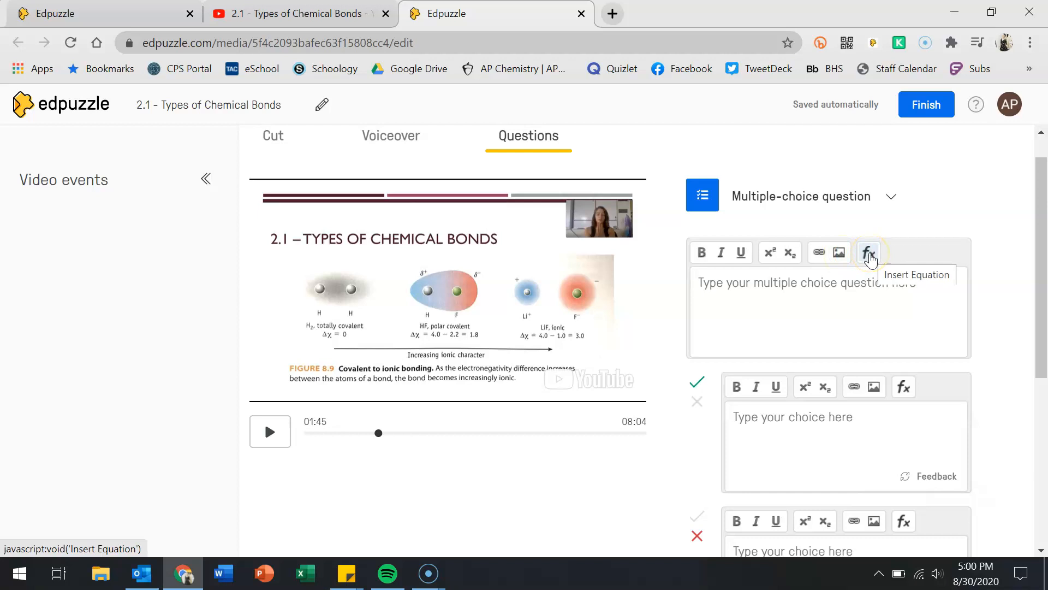
# View the question's equation editor, close it without inserting an equation, and look over the answer-choice fields and grading tip
pyautogui.click(869, 253)
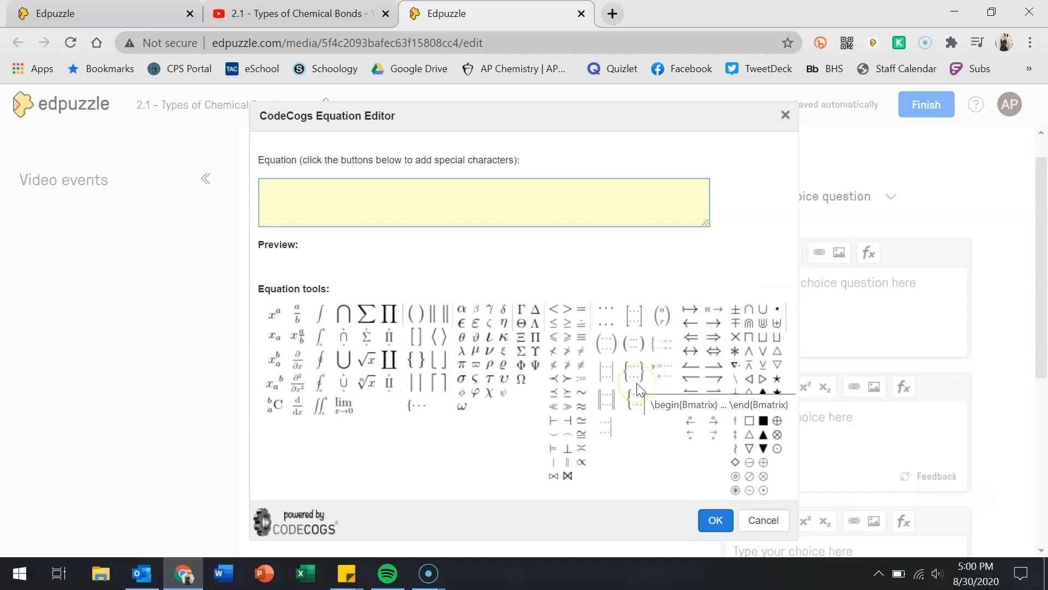
pyautogui.click(786, 115)
pyautogui.scroll(-4, 671, 494)
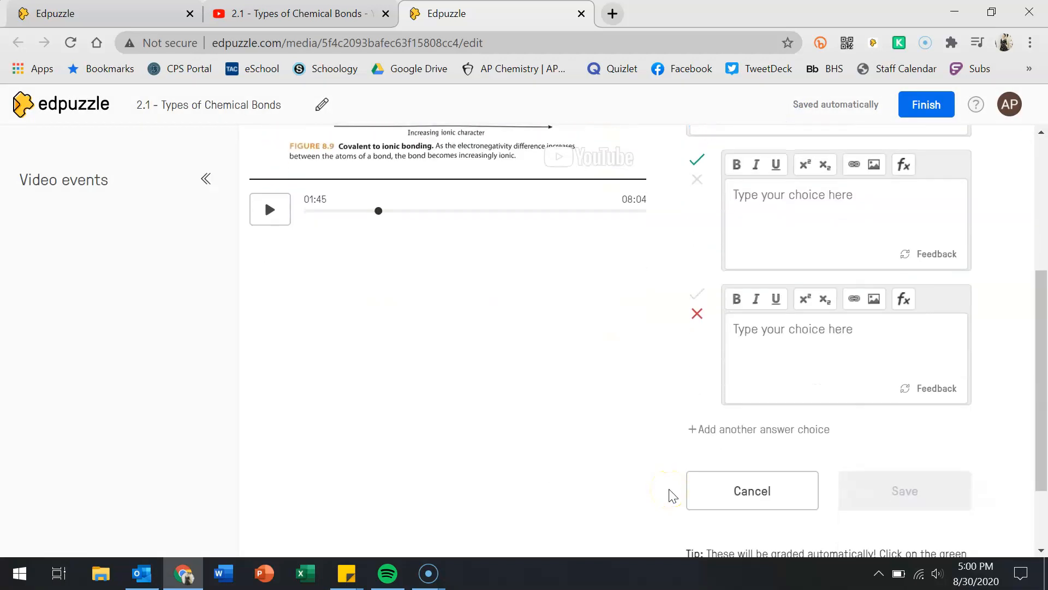
pyautogui.scroll(3, 669, 494)
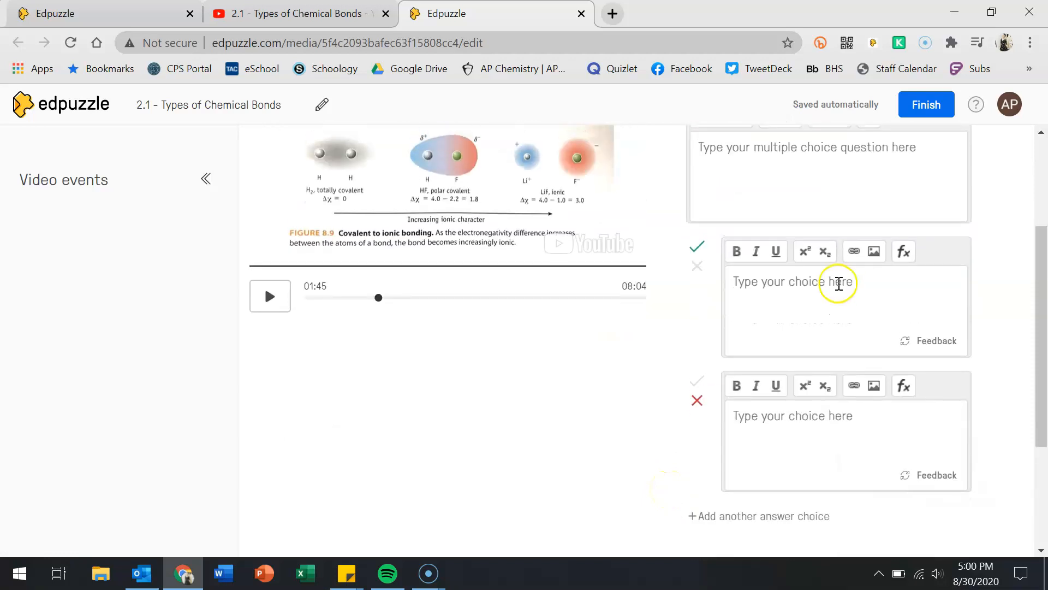
pyautogui.scroll(1, 841, 282)
pyautogui.scroll(-4, 841, 282)
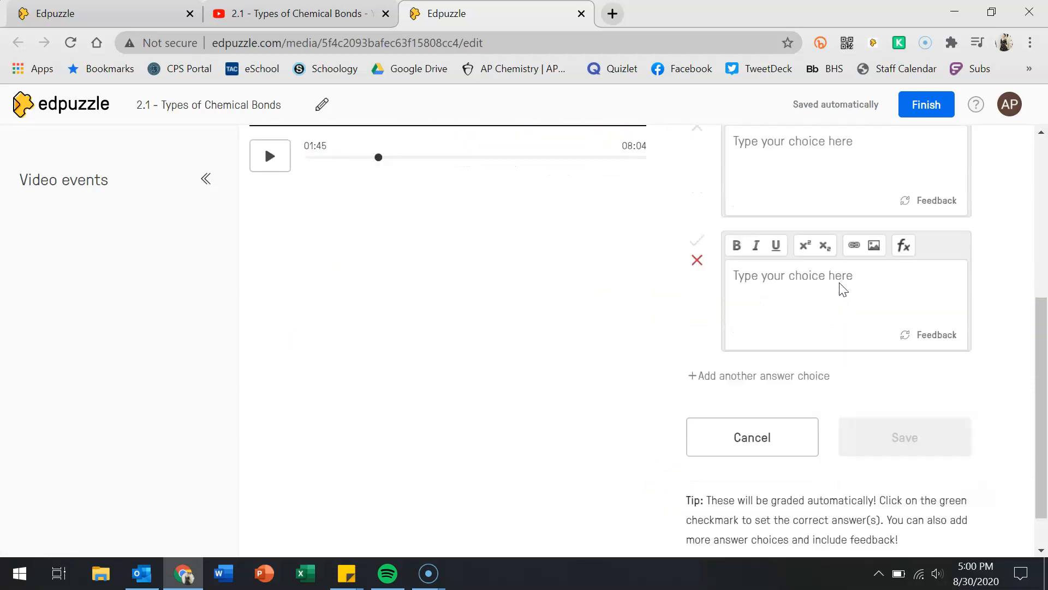
pyautogui.click(740, 327)
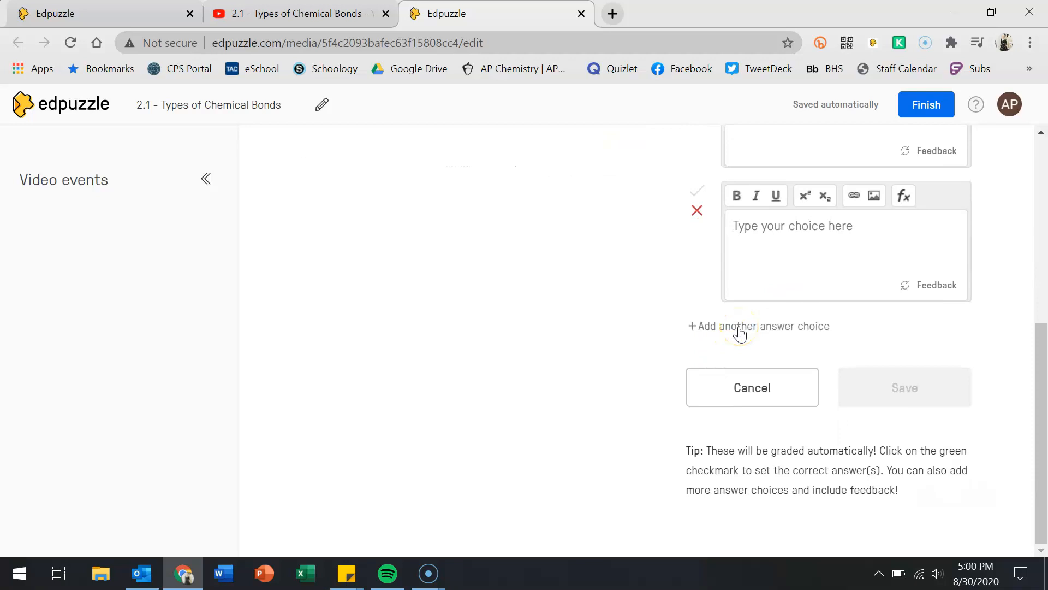
pyautogui.scroll(4, 738, 331)
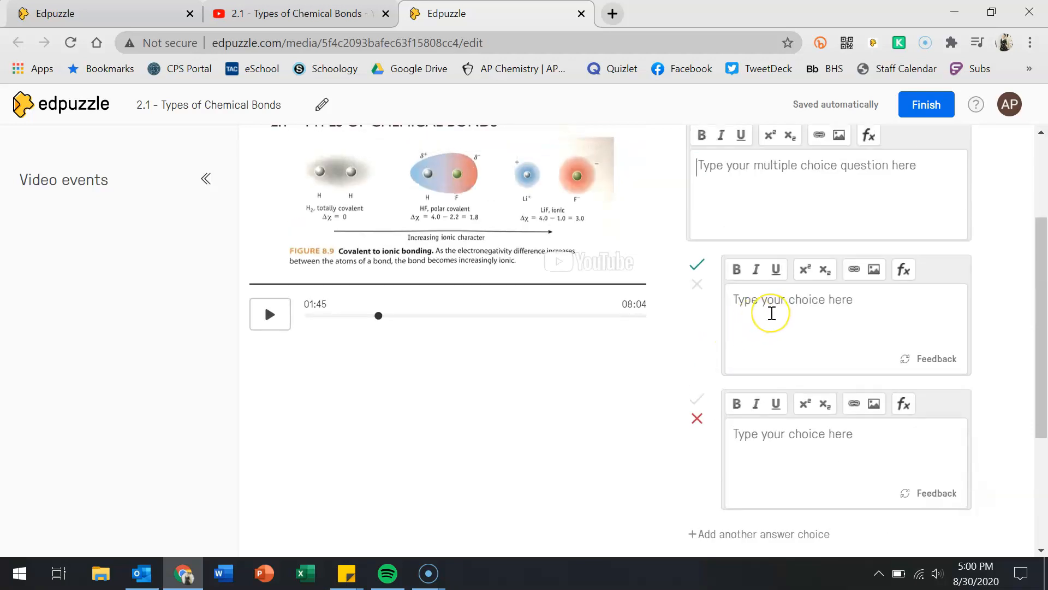
pyautogui.scroll(-2, 770, 313)
pyautogui.scroll(-1, 772, 313)
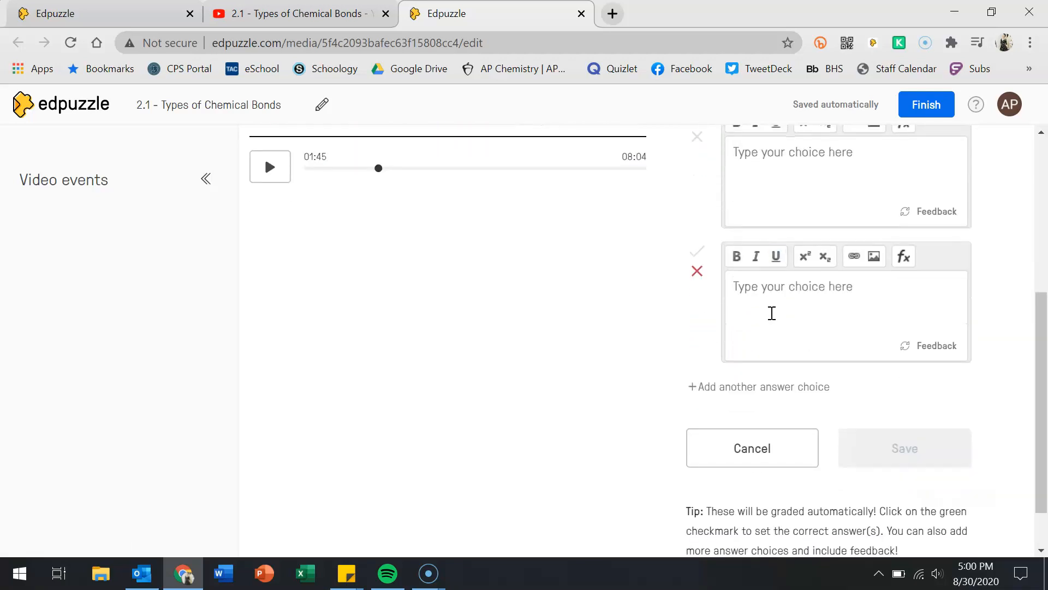
pyautogui.scroll(1, 772, 312)
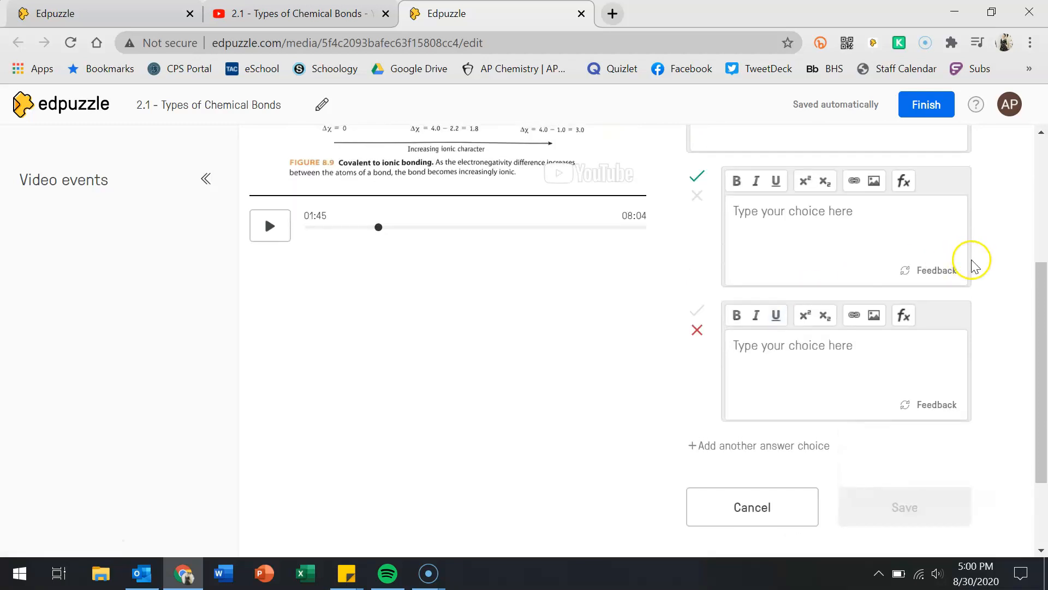
# Check the feedback fields of both answer choices and switch each one back to its choice text
pyautogui.click(906, 271)
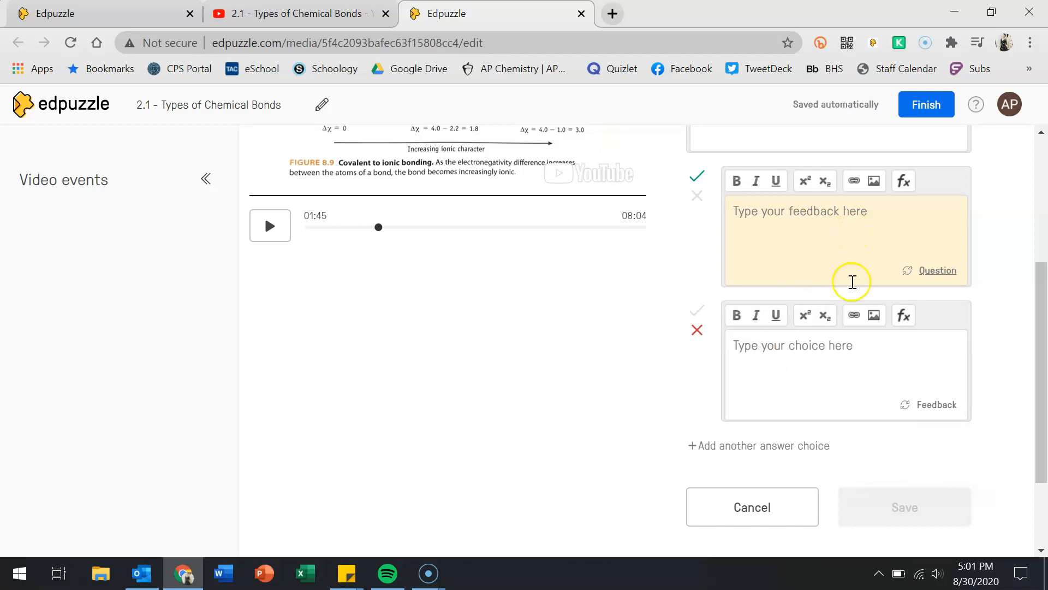
pyautogui.click(913, 273)
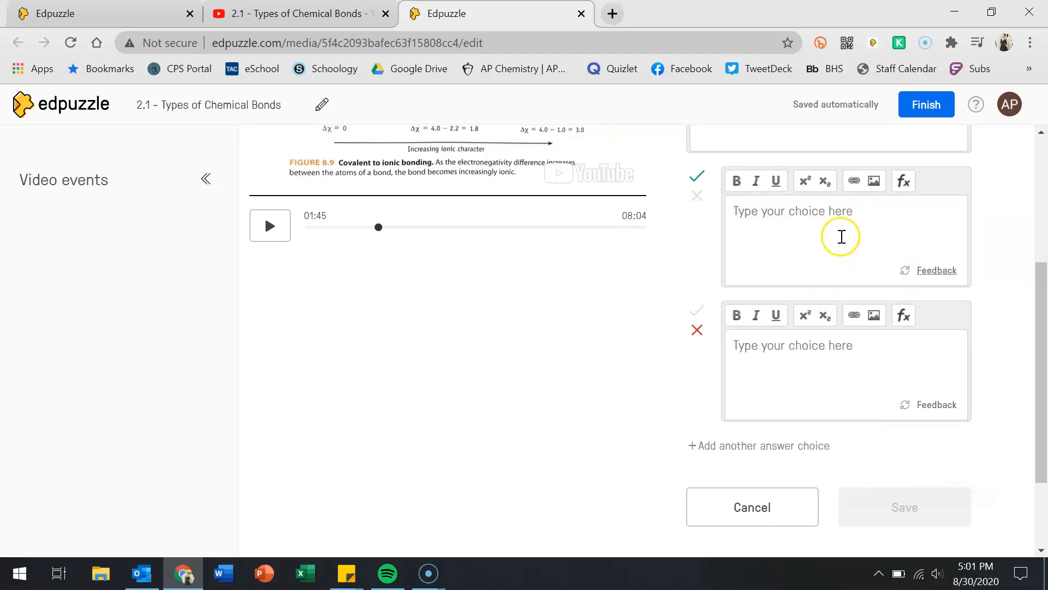
pyautogui.scroll(-2, 836, 400)
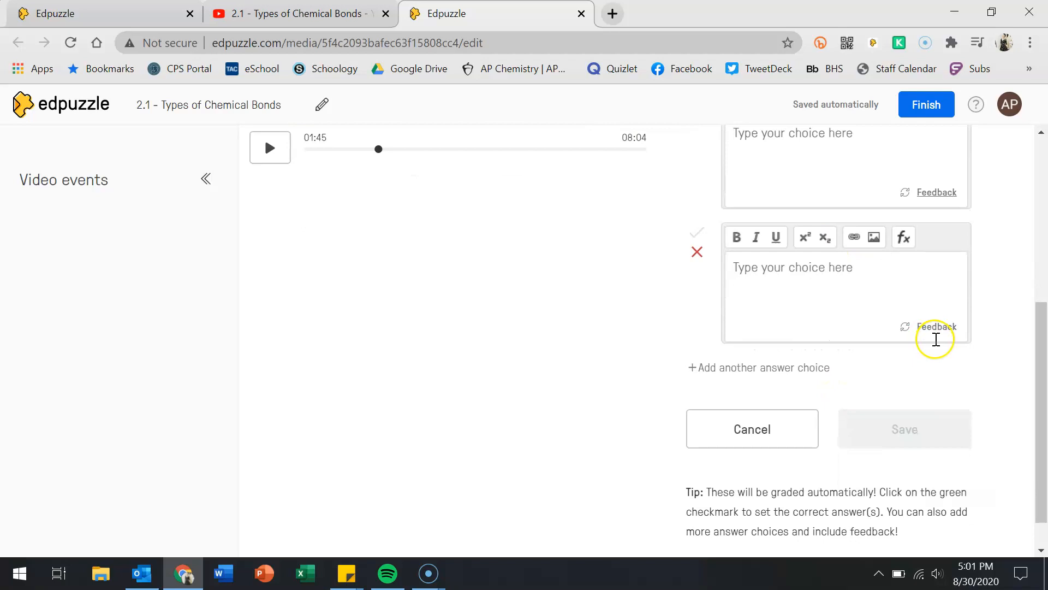
pyautogui.click(922, 330)
pyautogui.click(922, 327)
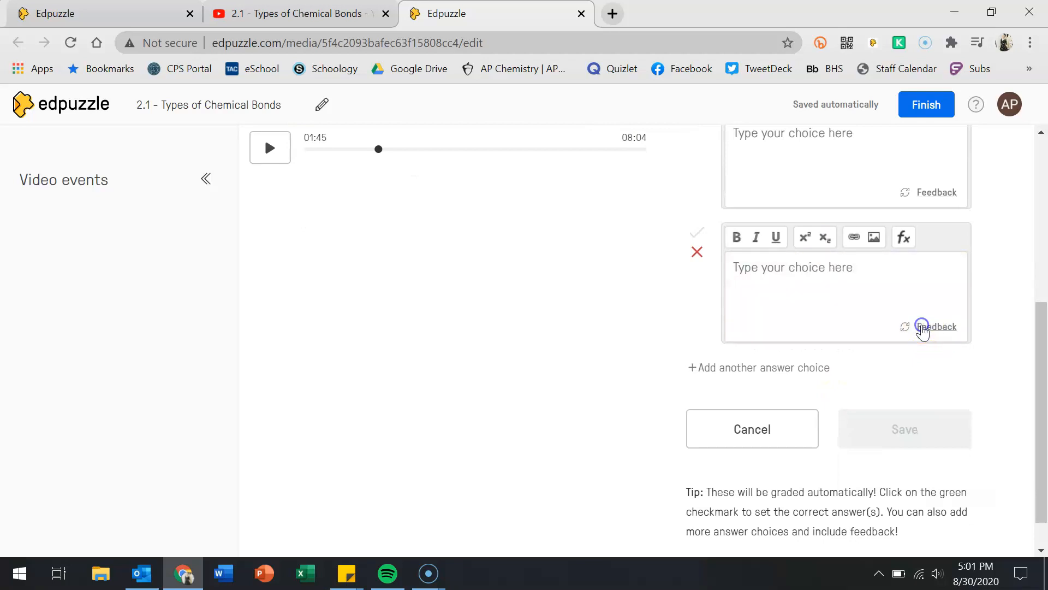
pyautogui.scroll(5, 922, 331)
pyautogui.rightClick(922, 328)
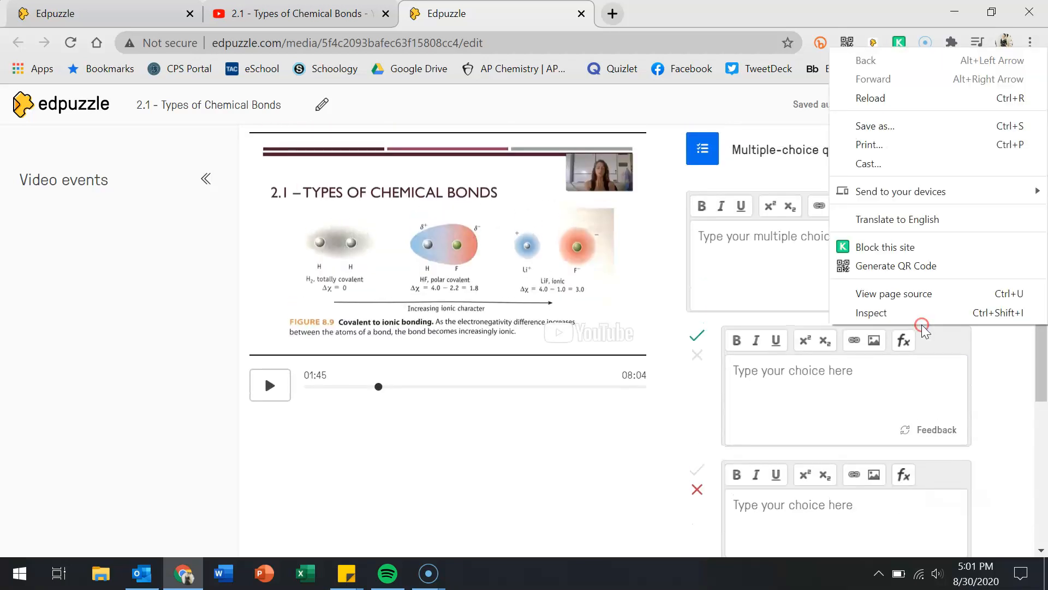
pyautogui.click(774, 316)
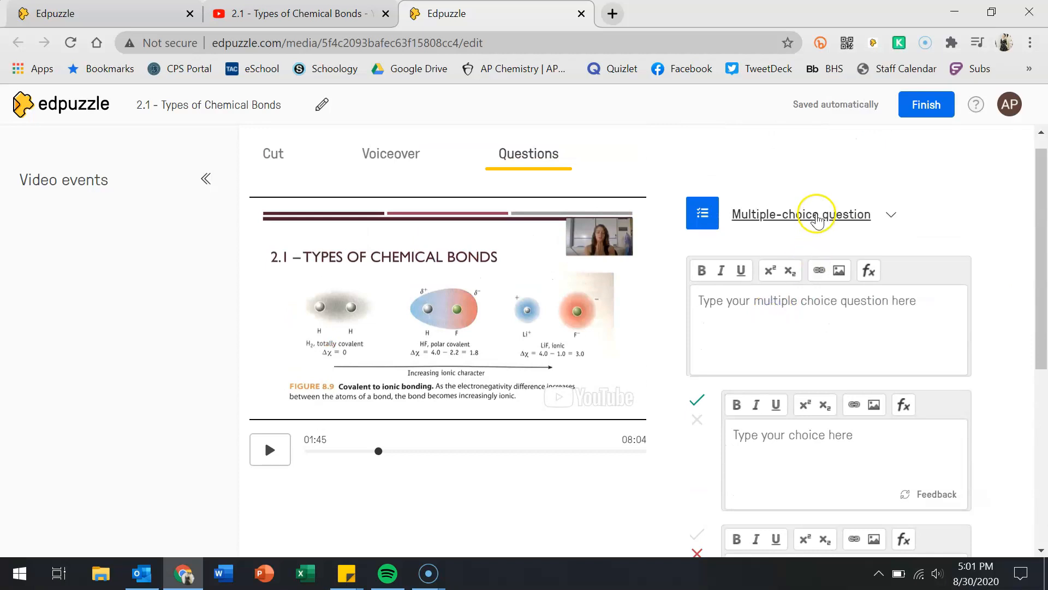
# Change the question type to open-ended, check its feedback field and switch back to the question text
pyautogui.click(817, 214)
pyautogui.click(779, 282)
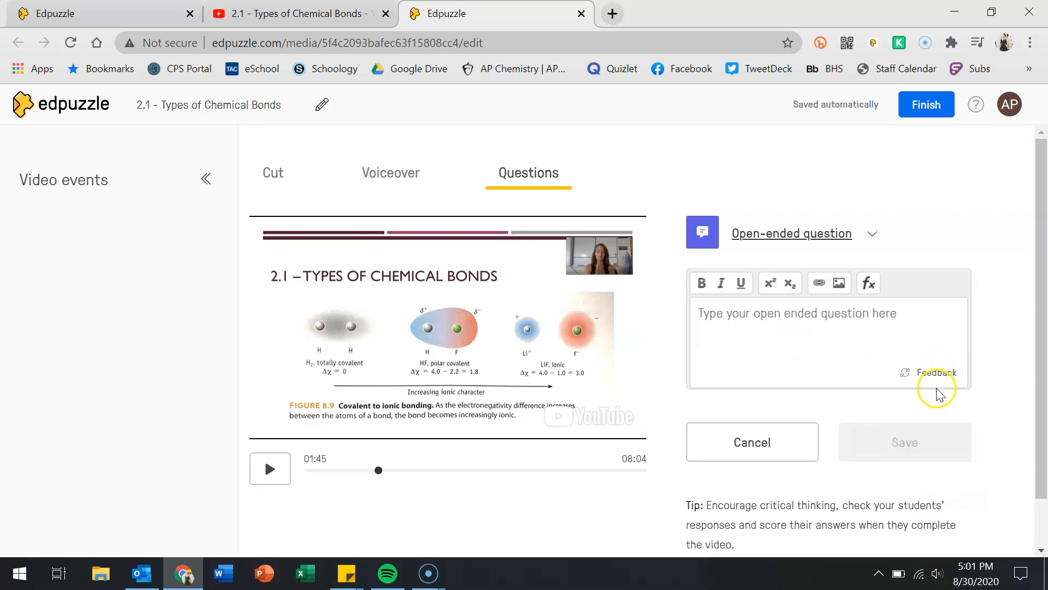
pyautogui.click(934, 374)
pyautogui.click(935, 374)
pyautogui.click(813, 354)
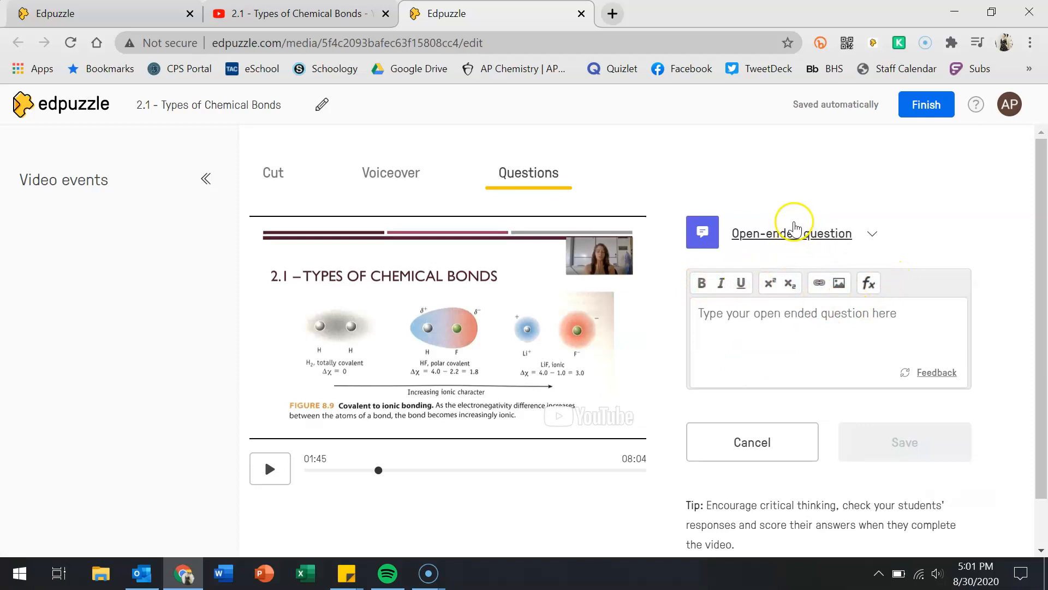
# Change the type back to multiple-choice and enter "test question" with the choices "answer 1" and "answer 2"
pyautogui.click(792, 226)
pyautogui.click(763, 301)
pyautogui.click(749, 326)
pyautogui.write('test questi')
pyautogui.scroll(-3, 751, 327)
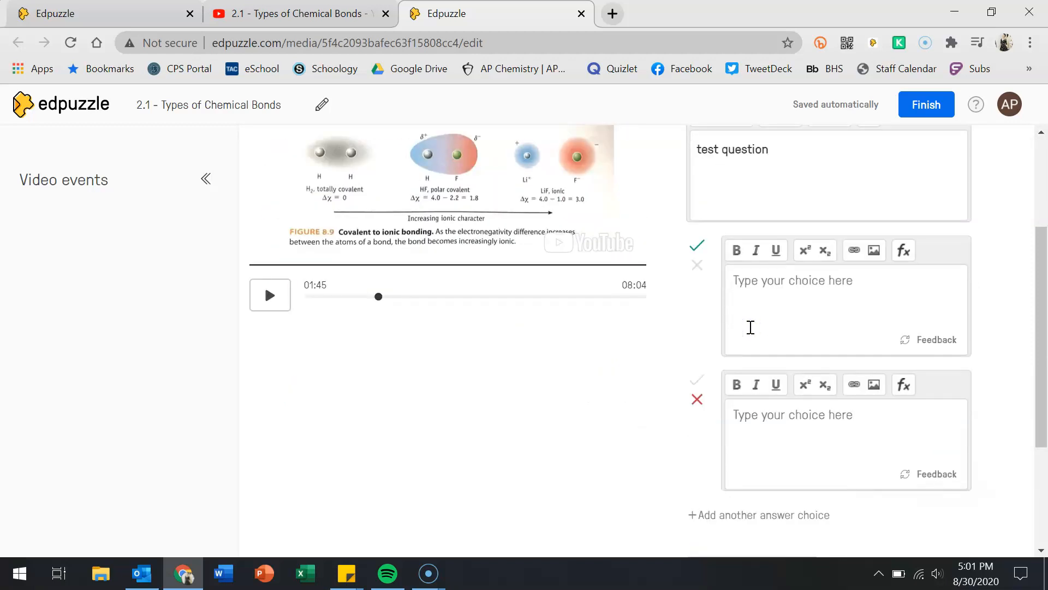
pyautogui.write('answer 1')
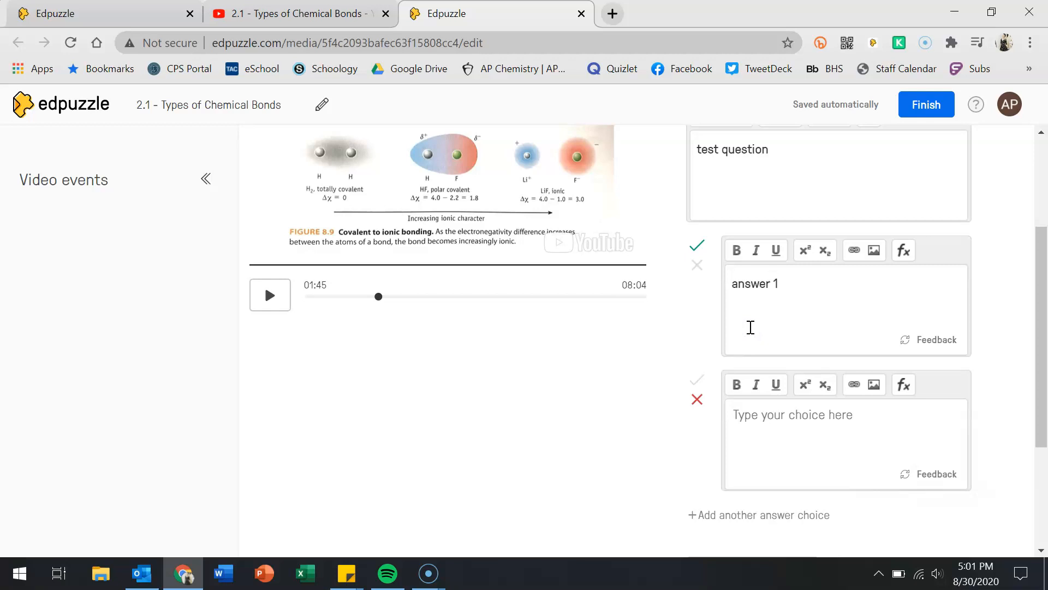
pyautogui.scroll(-2, 750, 328)
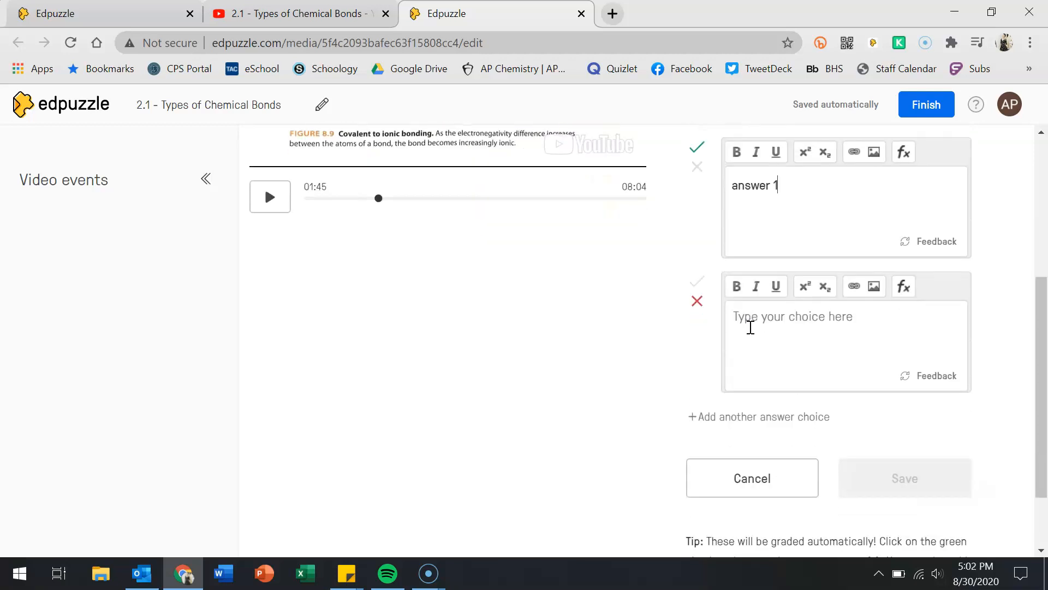
pyautogui.write('answer 2')
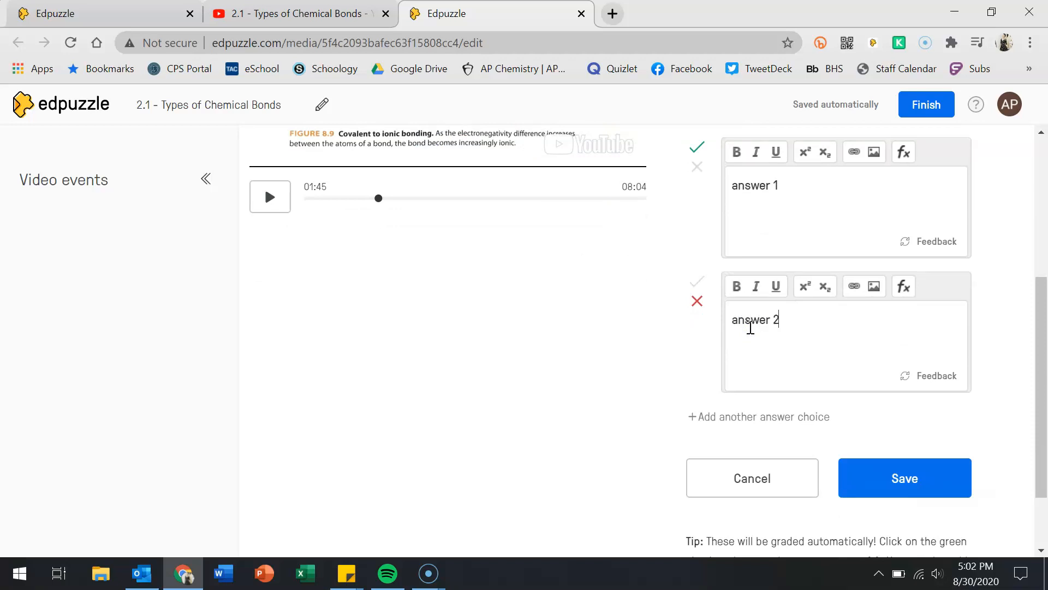
# Add a blank third answer choice, remove it again, and save the multiple-choice question
pyautogui.scroll(-2, 750, 328)
pyautogui.click(750, 328)
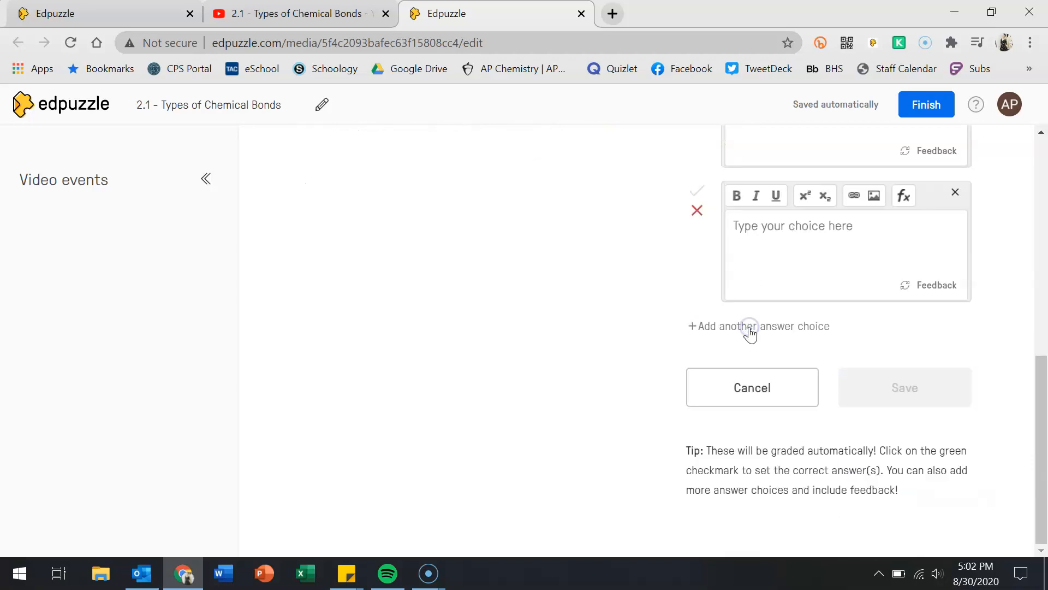
pyautogui.scroll(2, 750, 333)
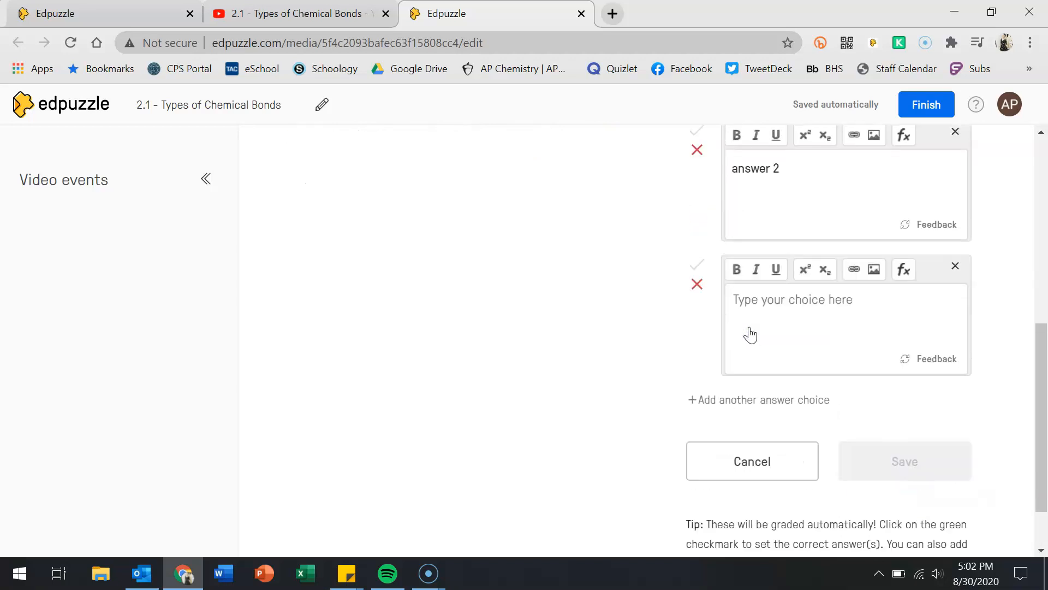
pyautogui.click(952, 265)
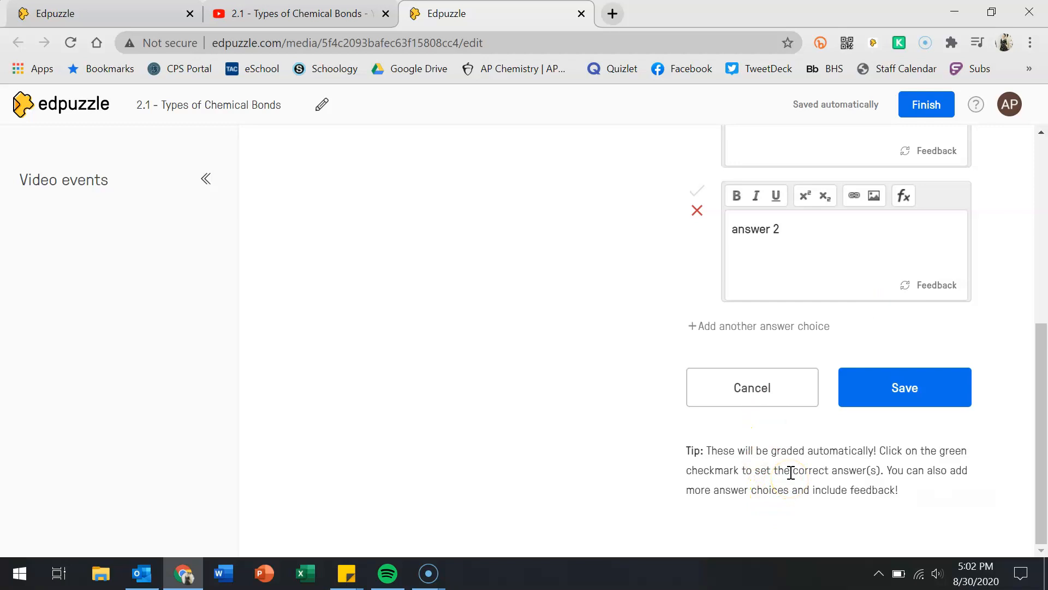
pyautogui.click(863, 389)
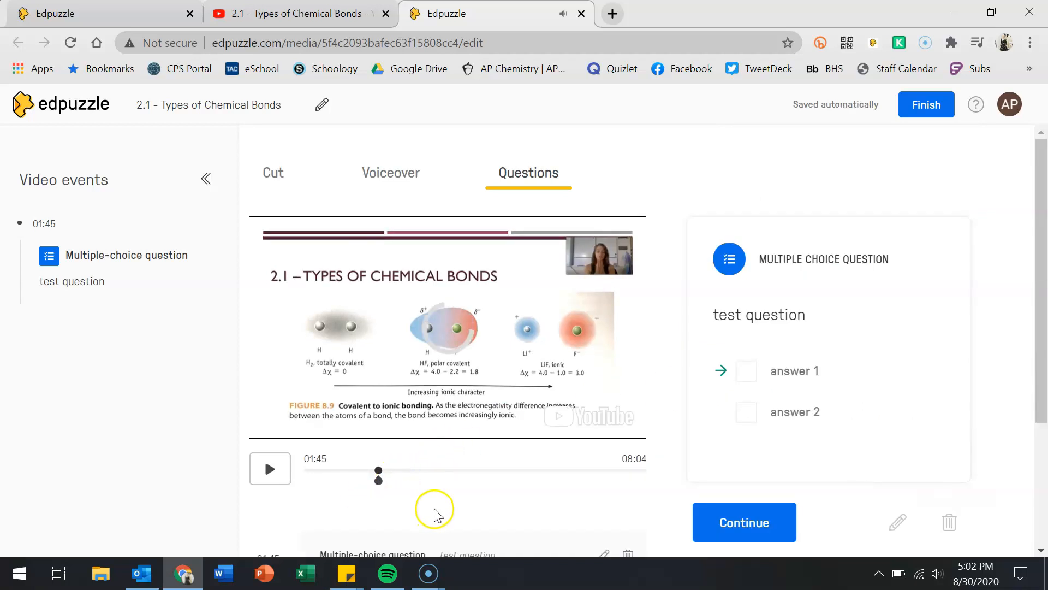
# Move the video playback to 07:58, near the end, and keep it paused
pyautogui.scroll(-2, 435, 513)
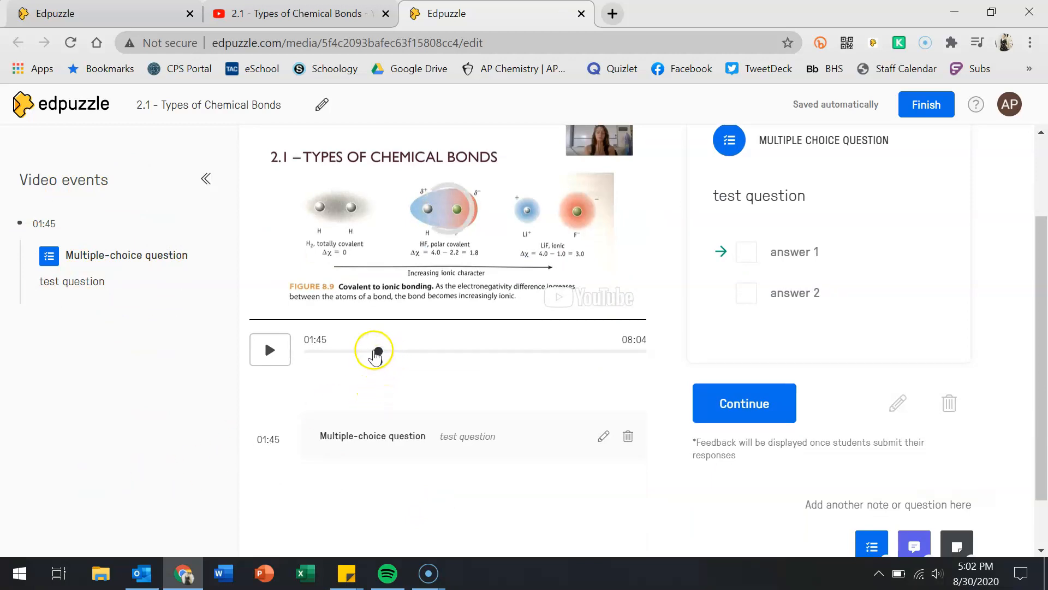
pyautogui.click(500, 352)
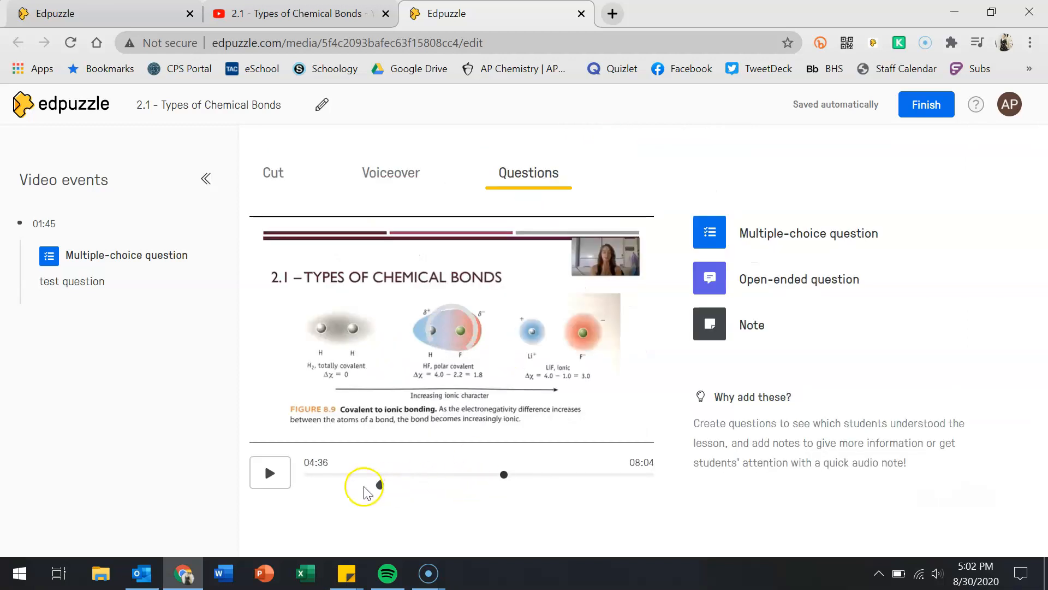
pyautogui.press('space')
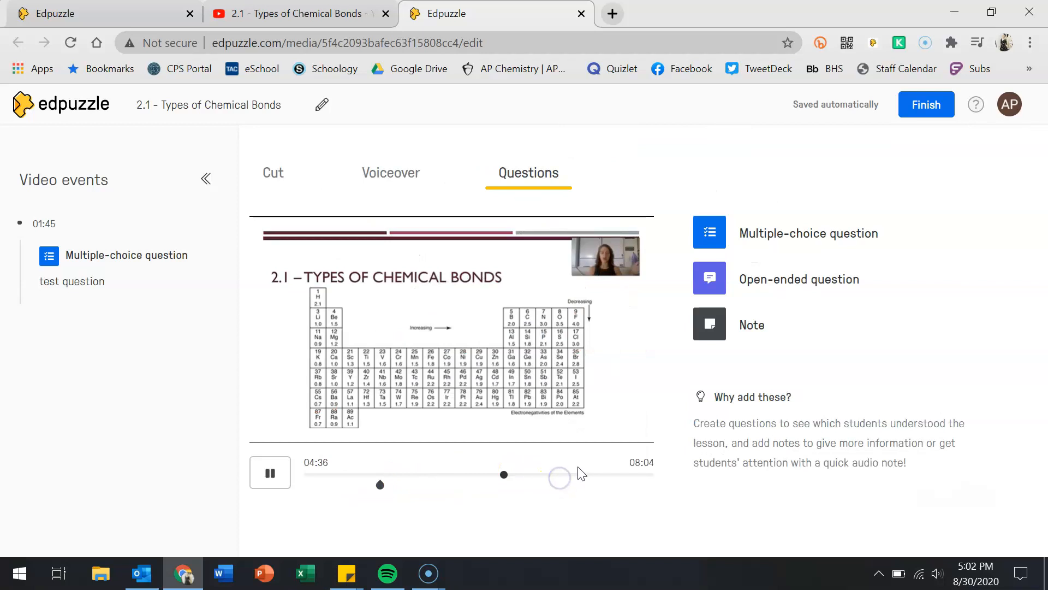
pyautogui.click(649, 475)
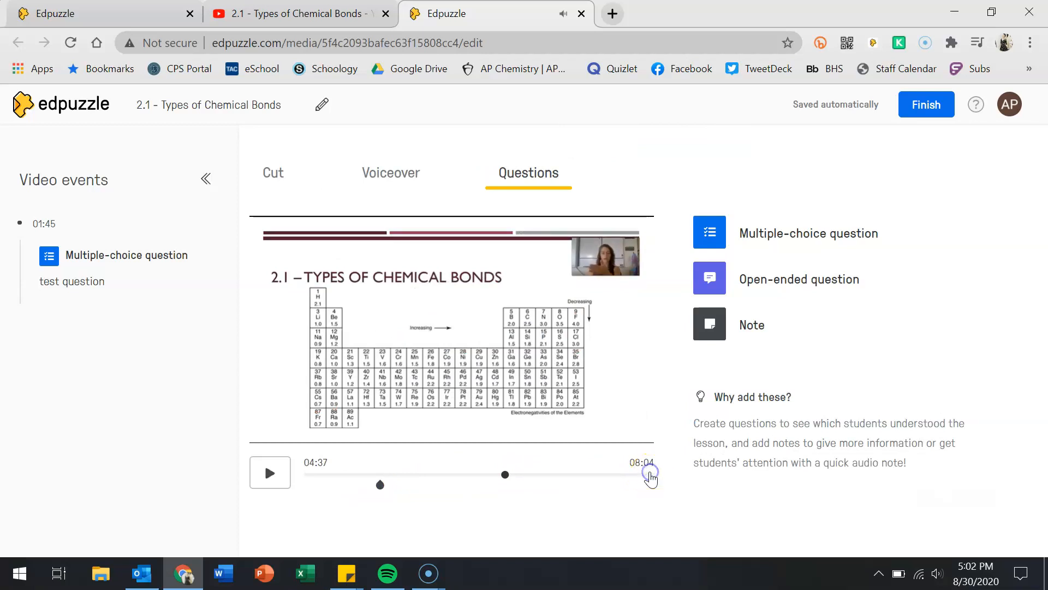
pyautogui.rightClick(674, 473)
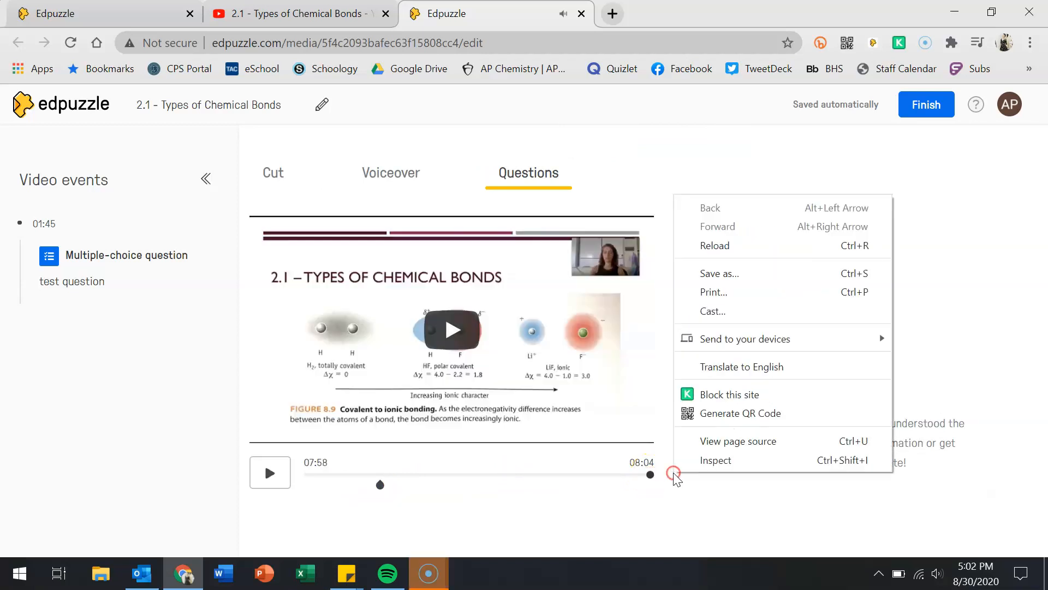
pyautogui.click(585, 519)
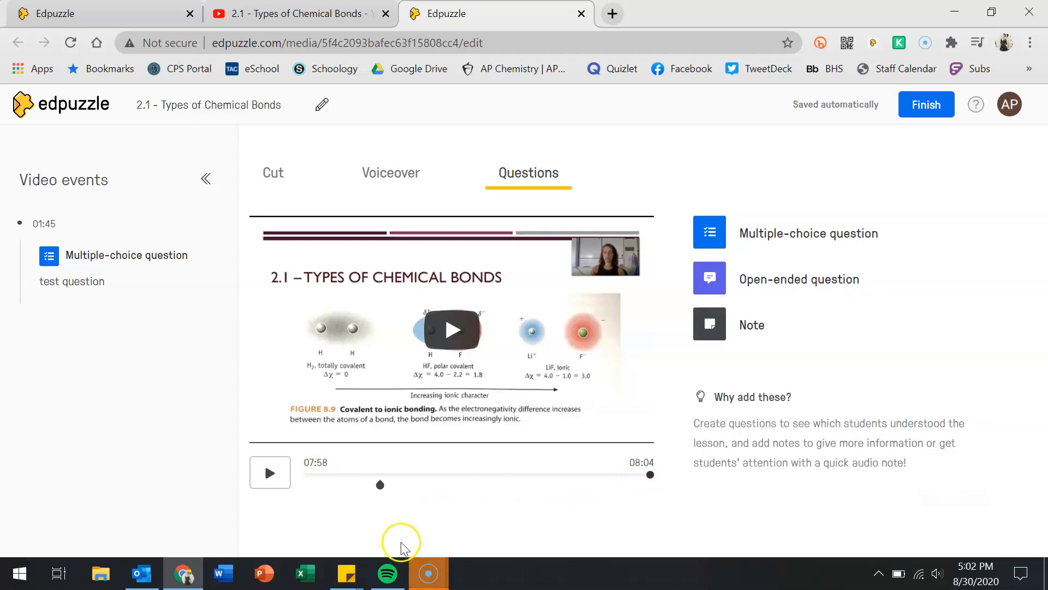
pyautogui.click(254, 465)
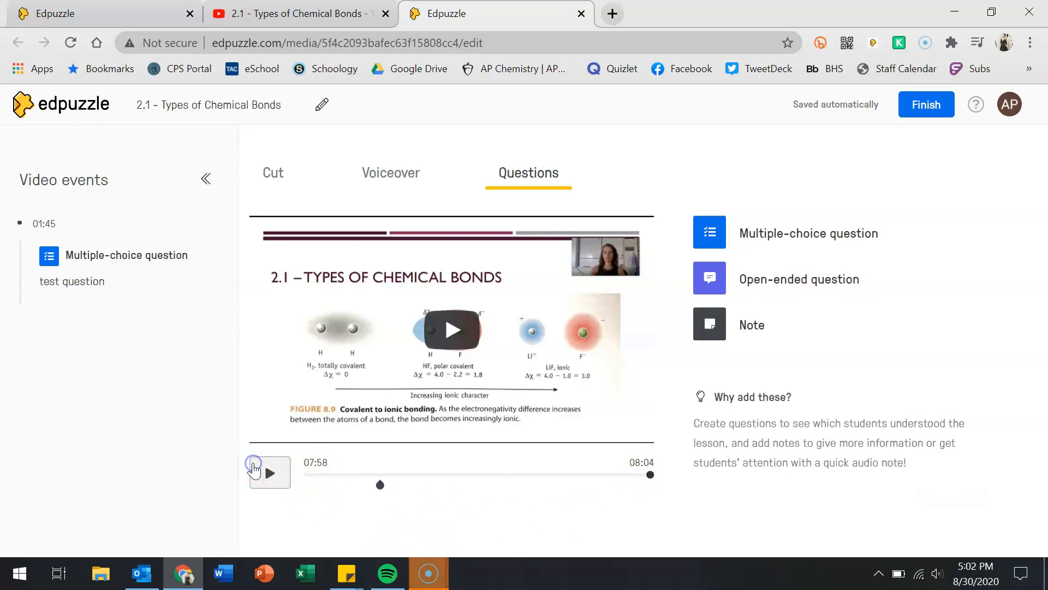
# Add the open-ended question "What was confusing about this topic?" at 07:58, save it and finish editing the video lesson
pyautogui.click(759, 280)
pyautogui.click(732, 321)
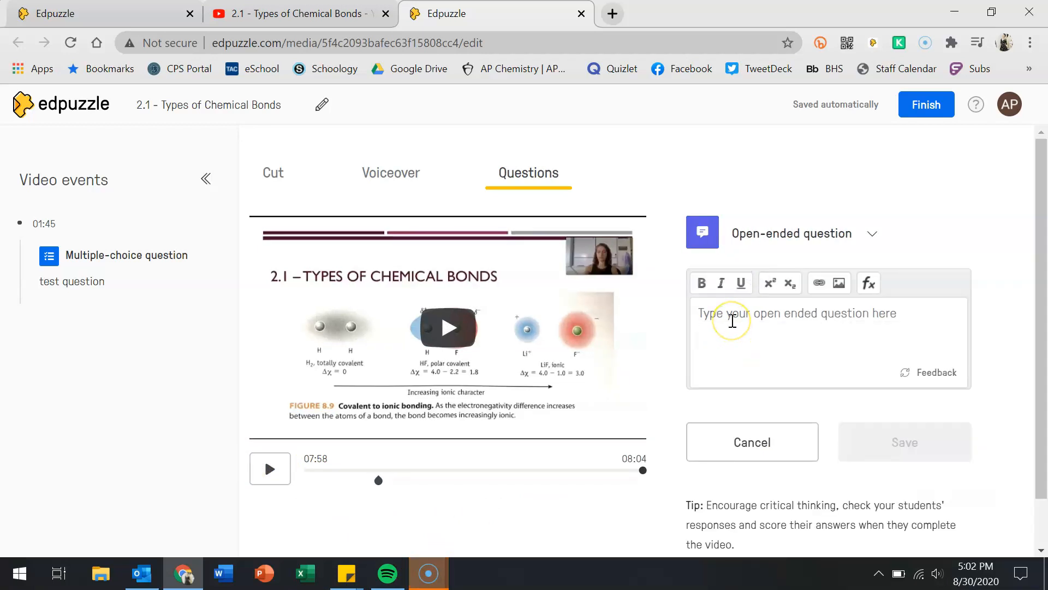
pyautogui.write('What was confusing about')
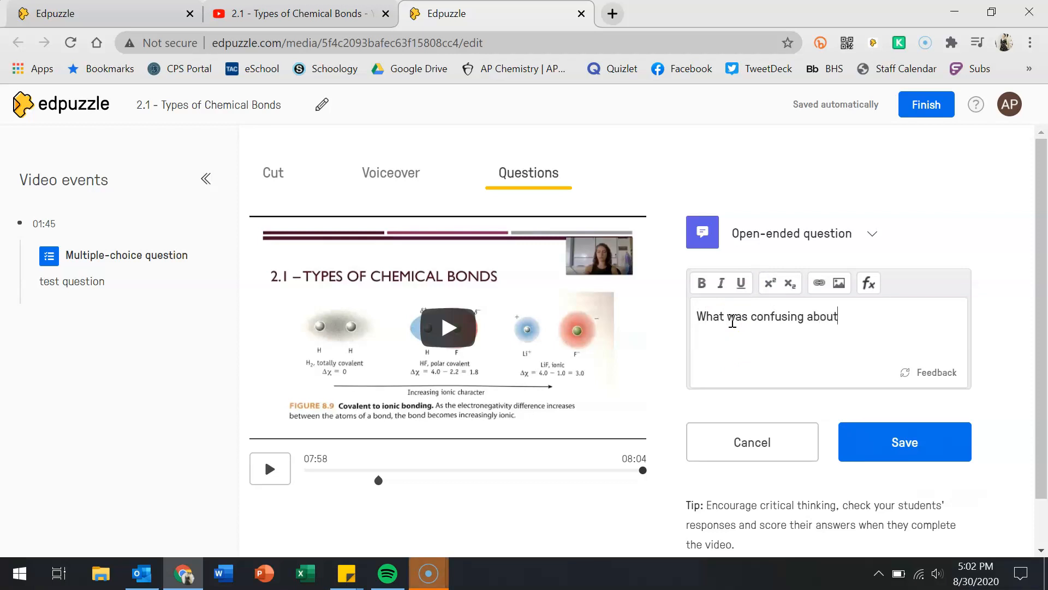
pyautogui.write(' this topic?')
pyautogui.click(844, 440)
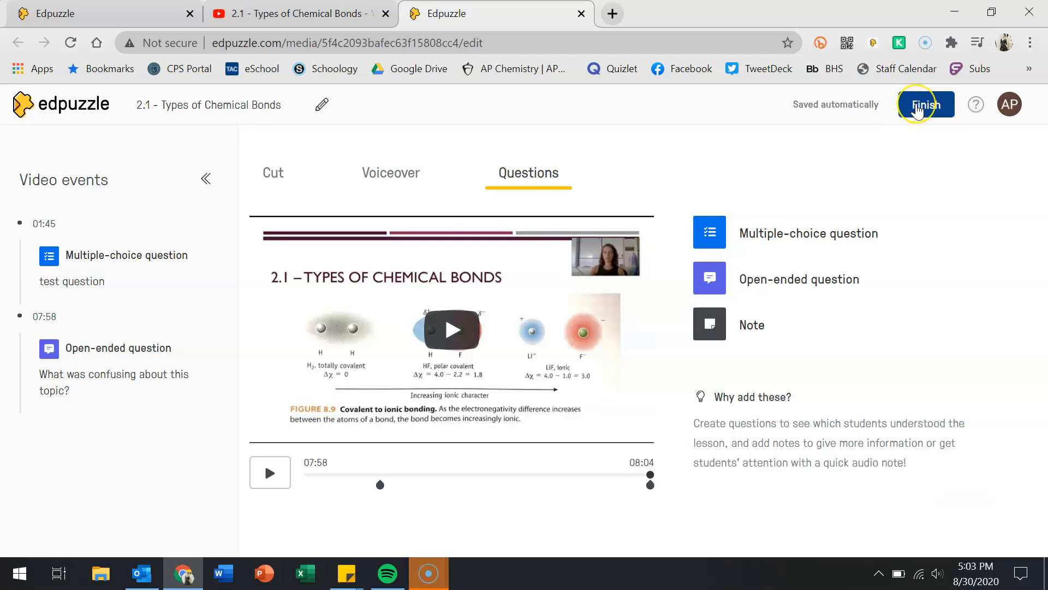
pyautogui.click(917, 111)
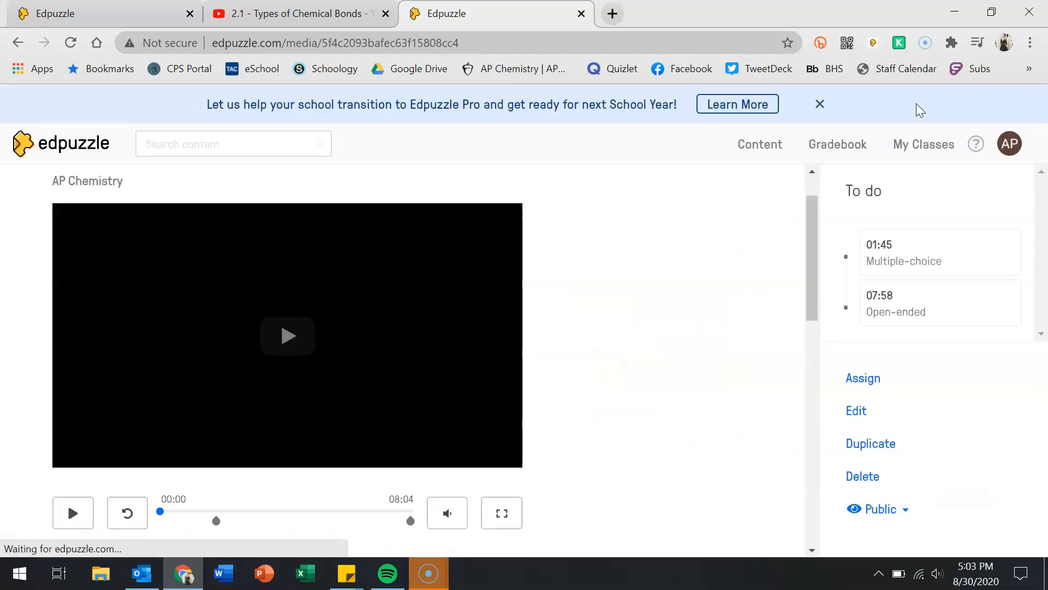
# Review the finished lesson's page and check its visibility options, keeping it set to Public
pyautogui.scroll(-3, 454, 404)
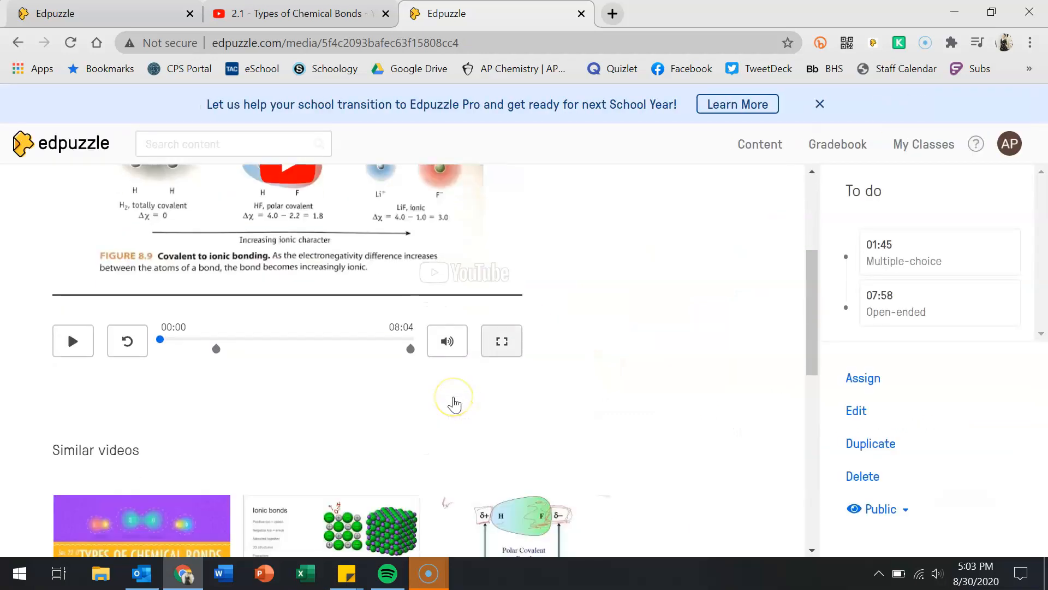
pyautogui.scroll(4, 453, 404)
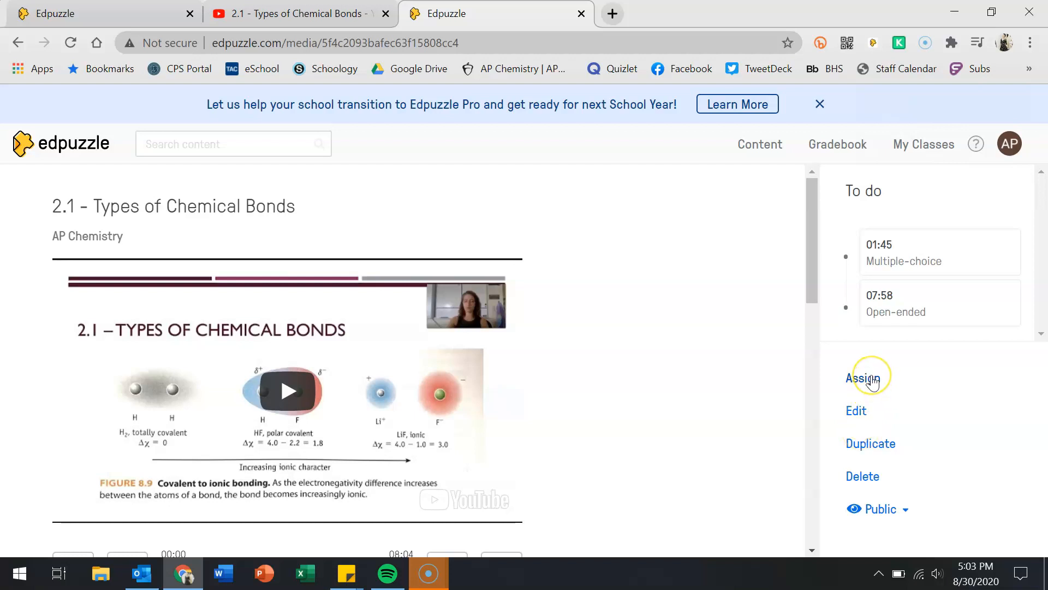
pyautogui.click(870, 508)
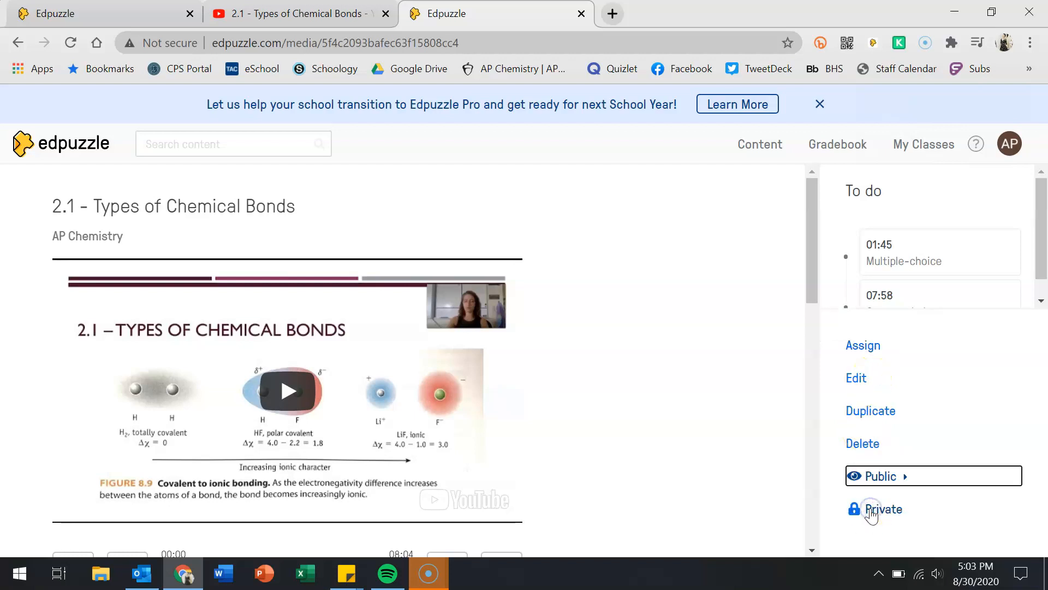
pyautogui.click(888, 477)
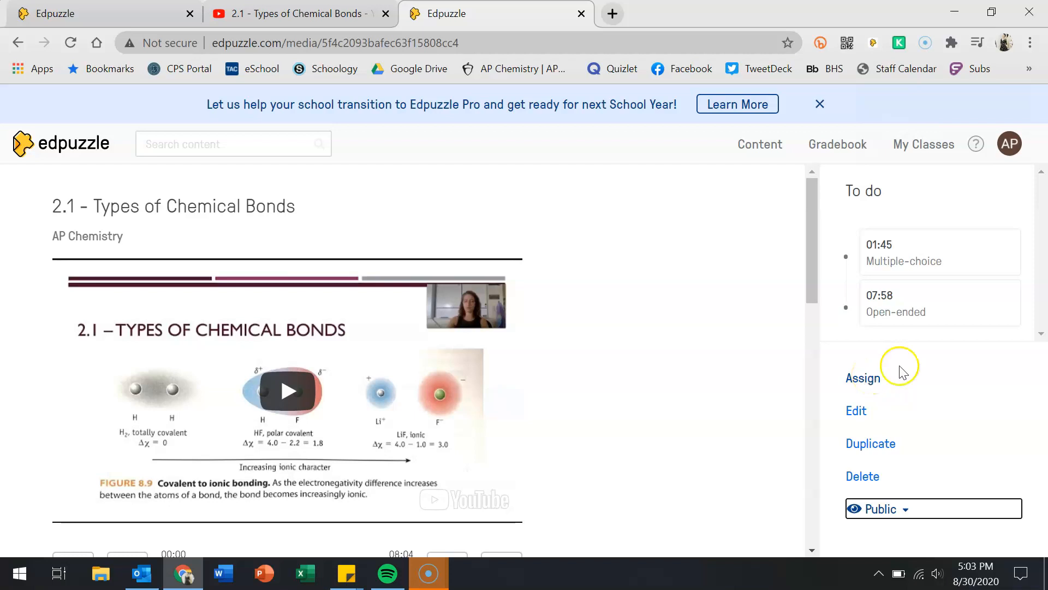
# Dismiss the Edpuzzle Pro banner and look through the similar videos listed below the lesson
pyautogui.click(819, 104)
pyautogui.scroll(-12, 660, 431)
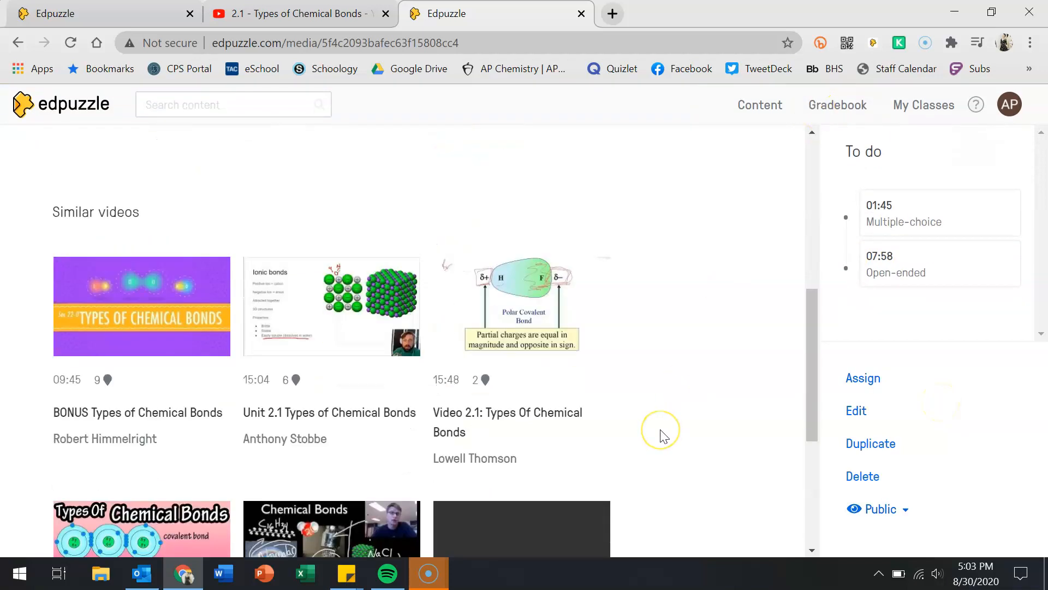
pyautogui.scroll(11, 663, 435)
pyautogui.scroll(1, 664, 437)
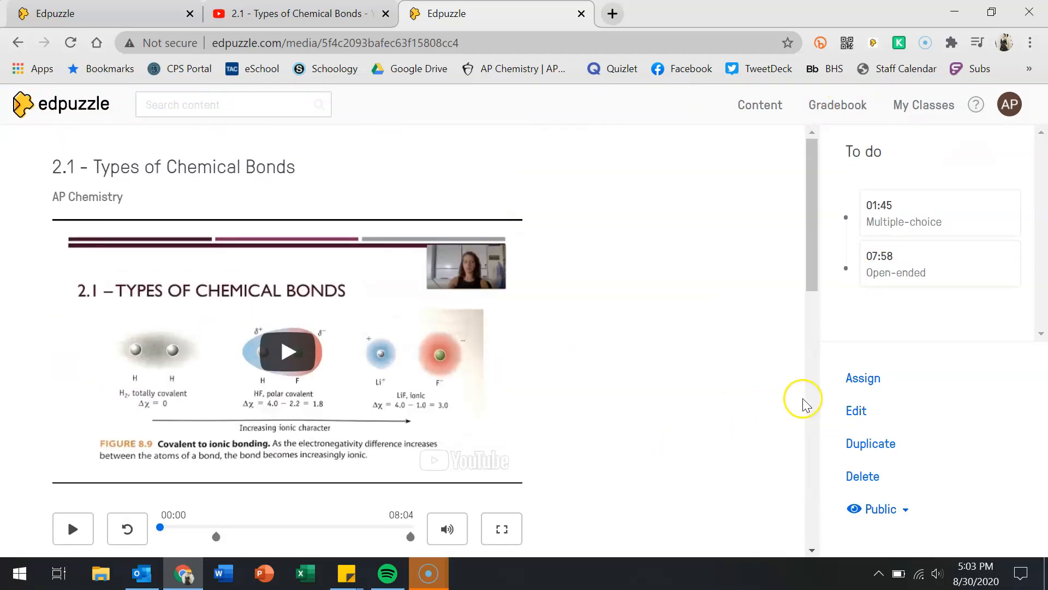
# Open the lesson's assignment options and examine its public link and embed code
pyautogui.click(876, 378)
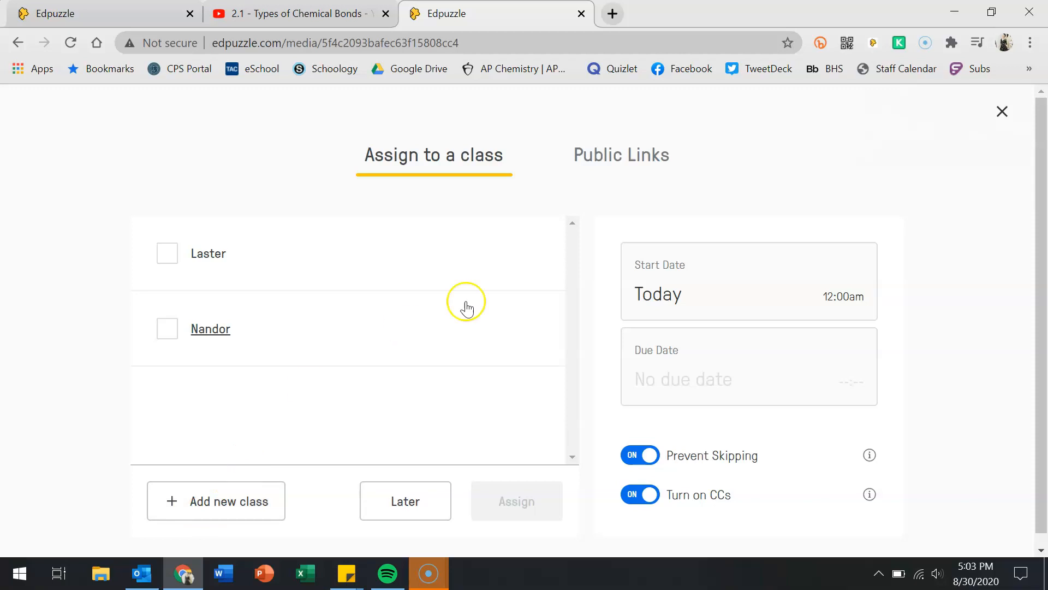
pyautogui.click(621, 163)
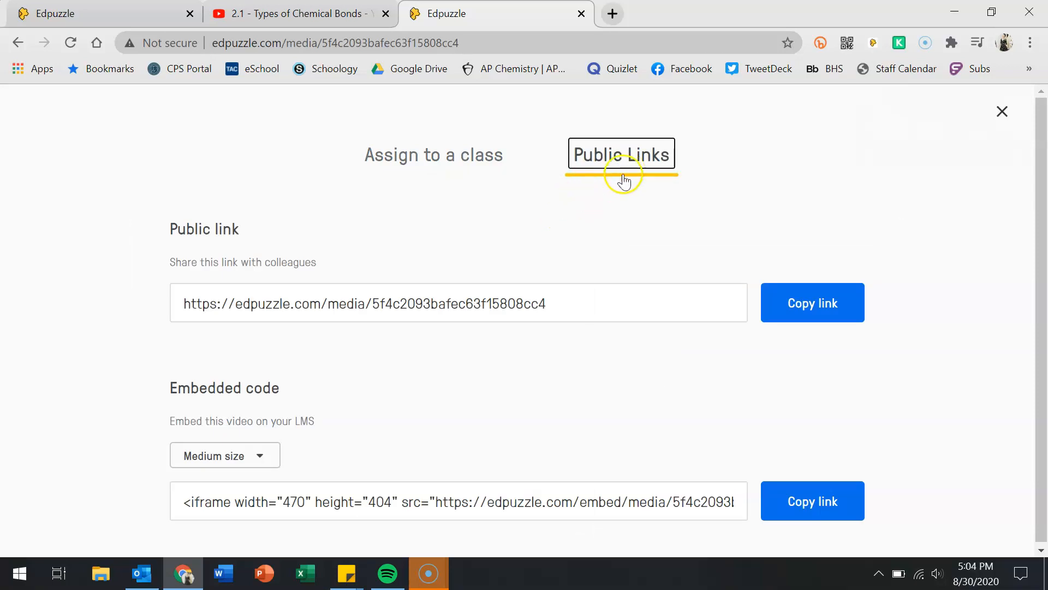
pyautogui.scroll(-1, 584, 240)
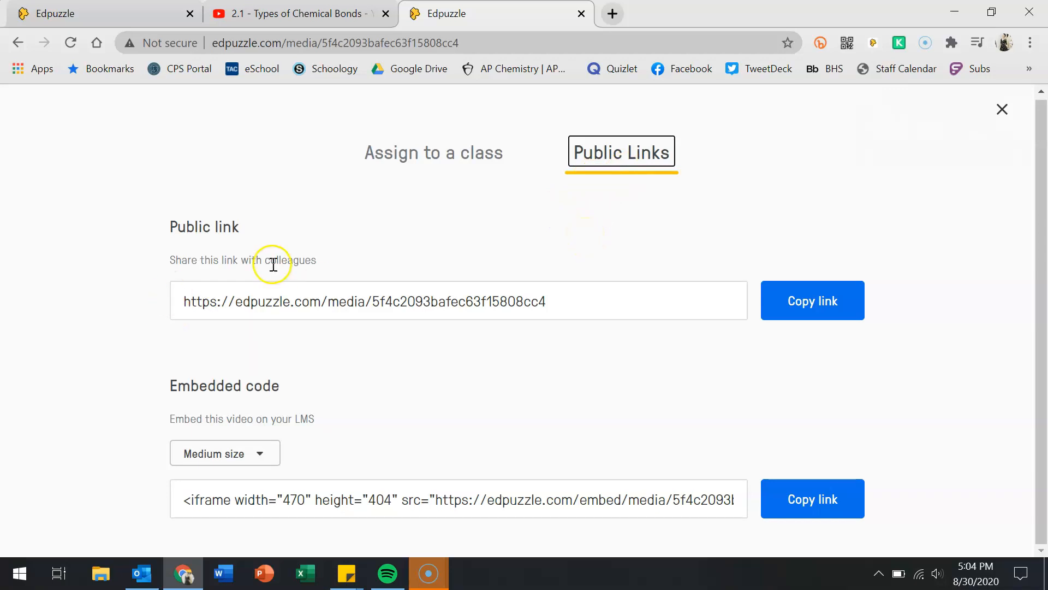
pyautogui.click(343, 512)
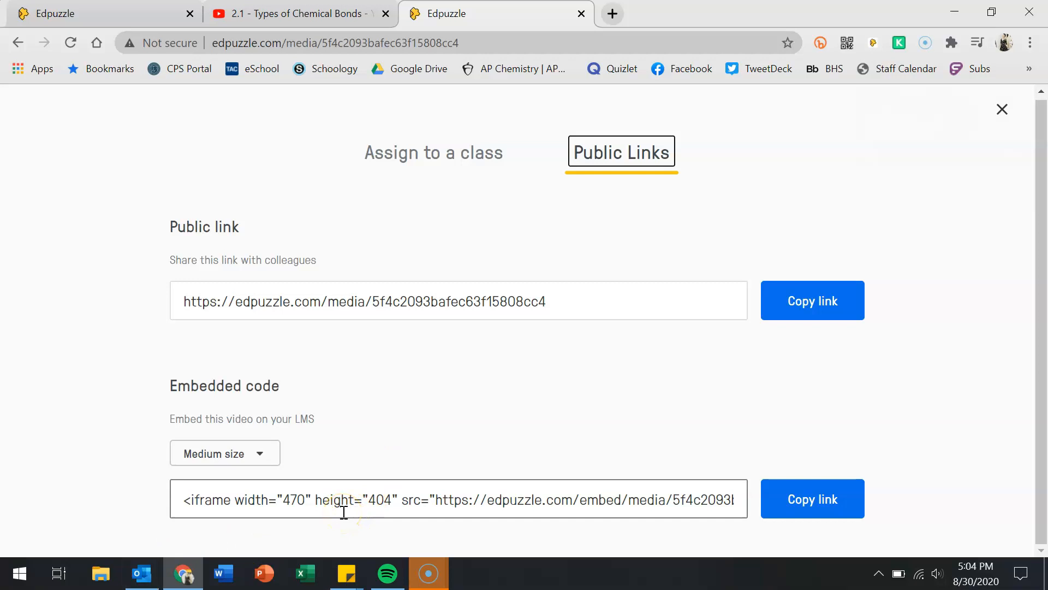
pyautogui.click(433, 402)
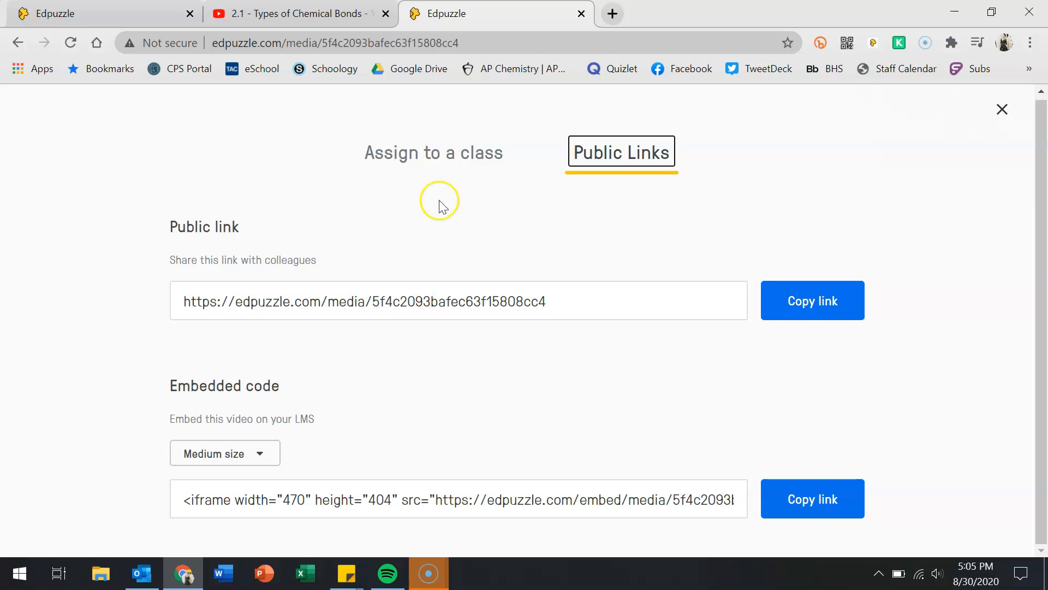
# Return to assigning the lesson to a class and select the second listed class with the Assign all option
pyautogui.click(446, 155)
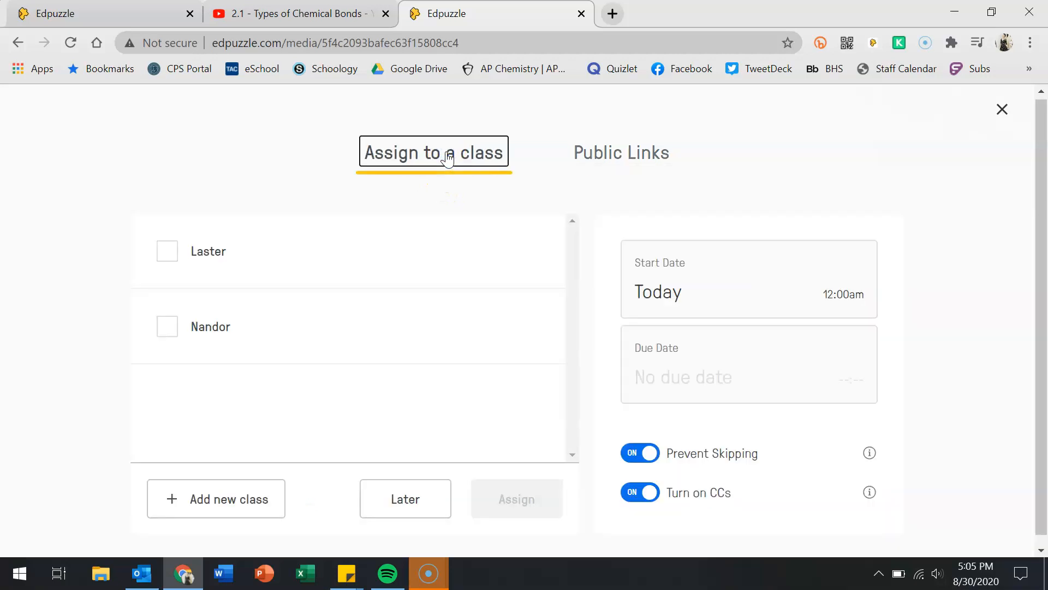
pyautogui.scroll(-1, 377, 421)
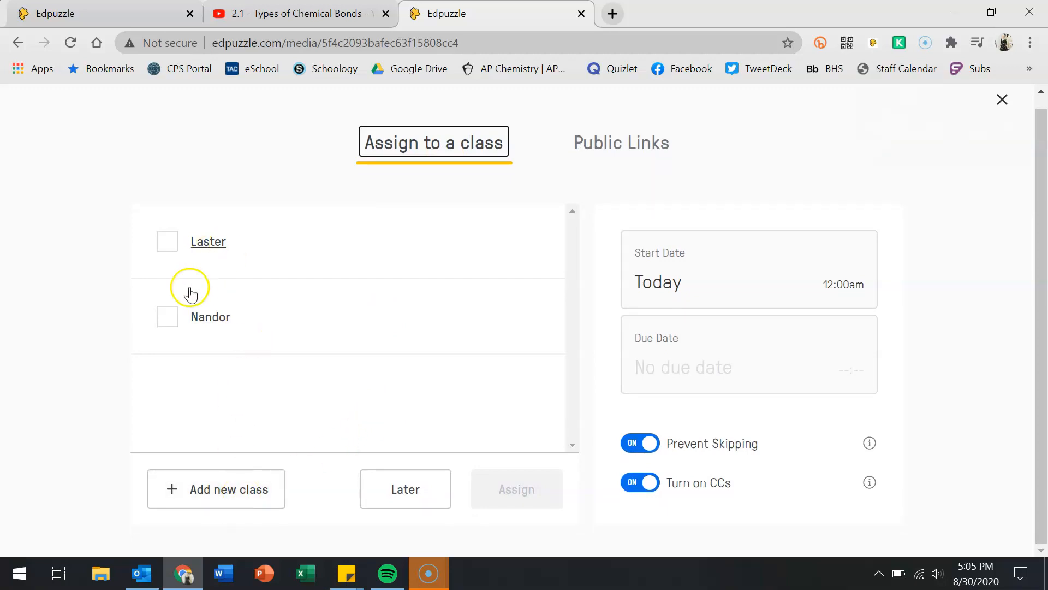
pyautogui.click(167, 323)
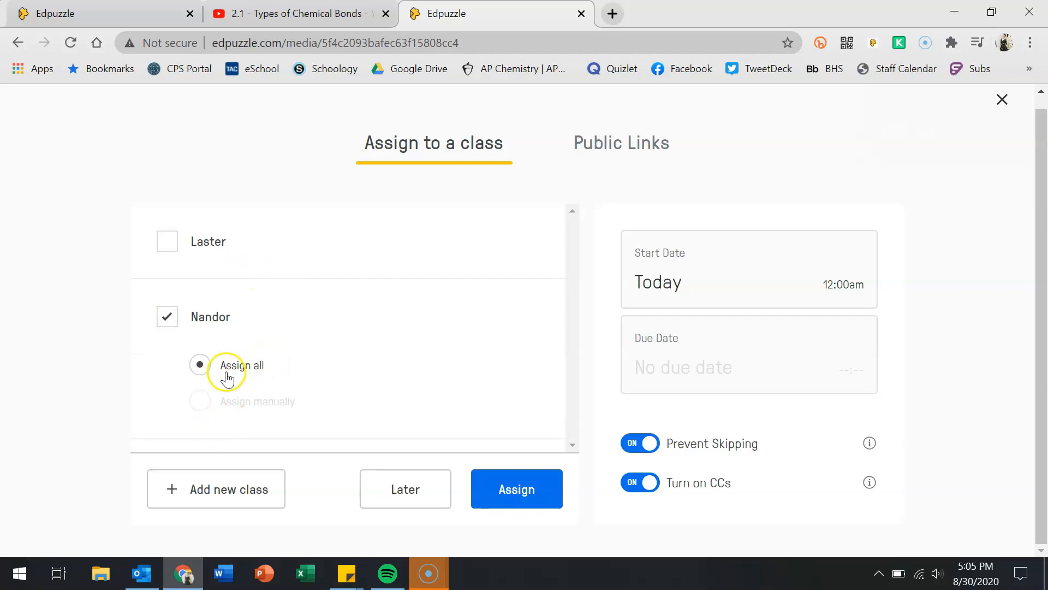
pyautogui.click(235, 410)
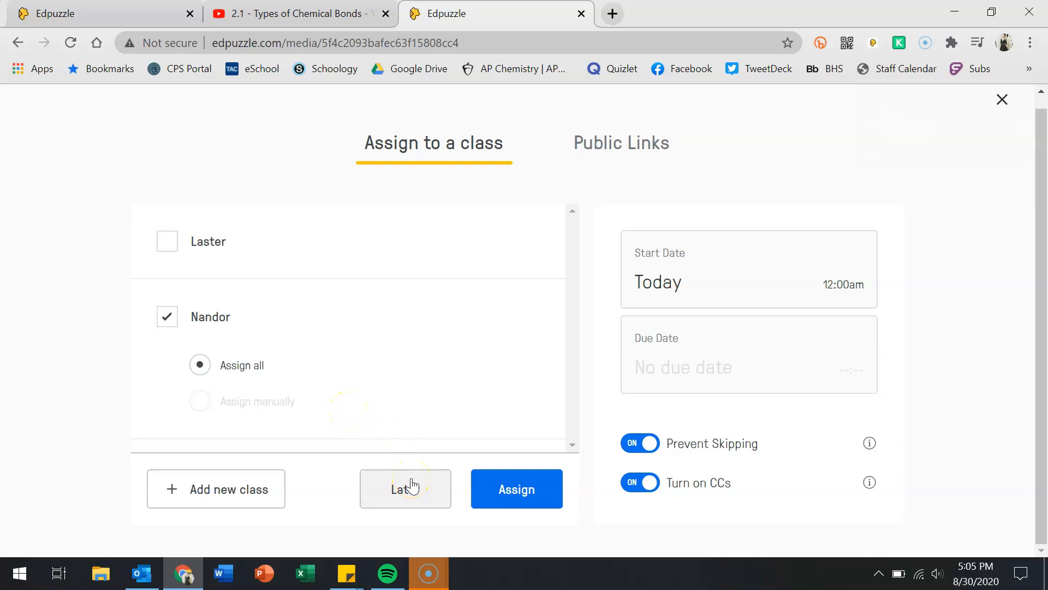
# Set the assignment's start date to Sept. 13th at 12:00am and its due date to Sept. 19th at 11:59pm, and save
pyautogui.click(743, 285)
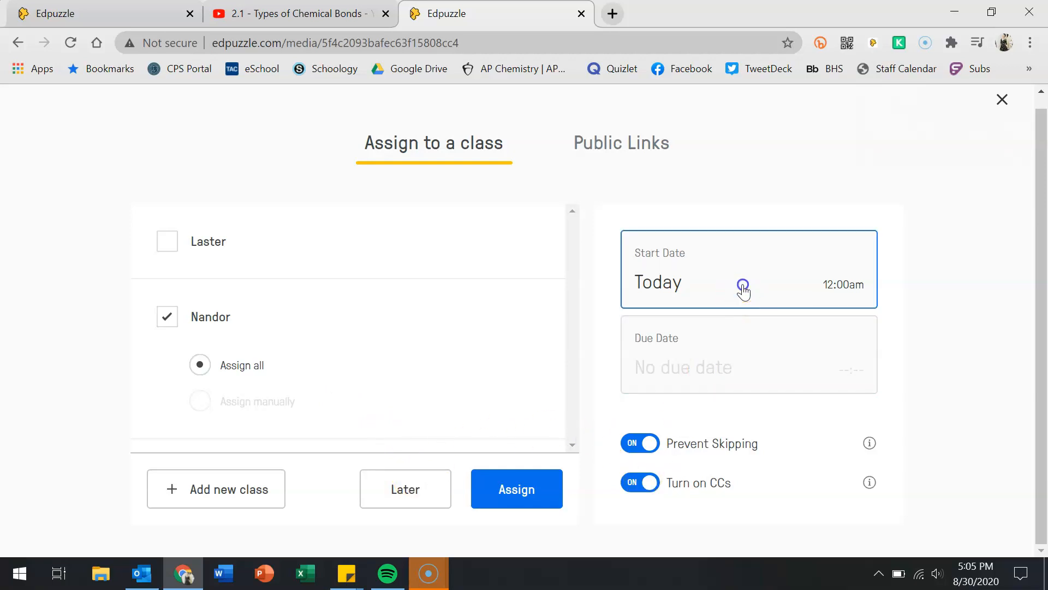
pyautogui.scroll(-3, 819, 371)
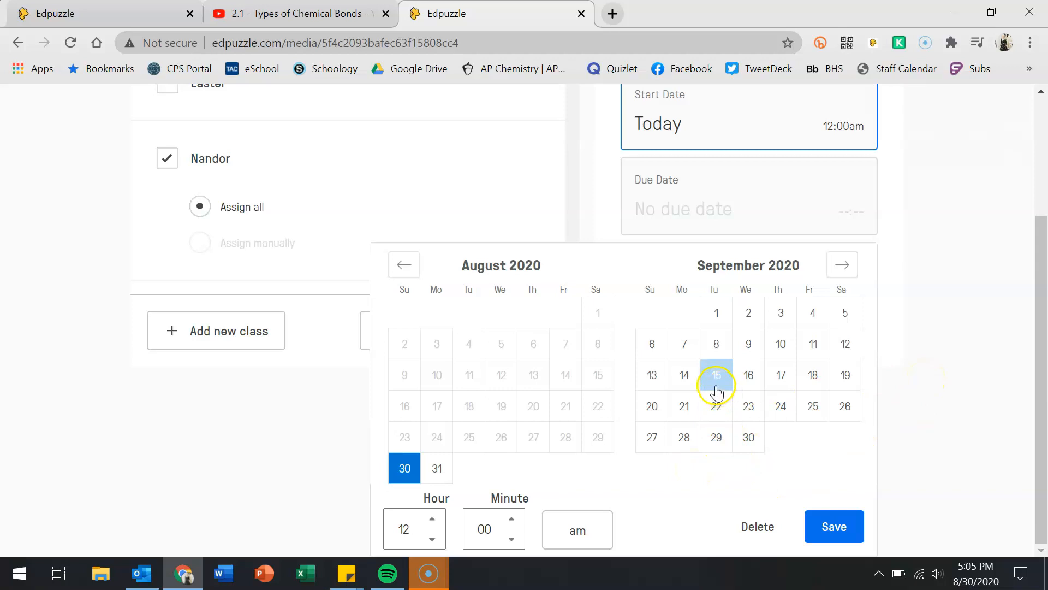
pyautogui.click(660, 376)
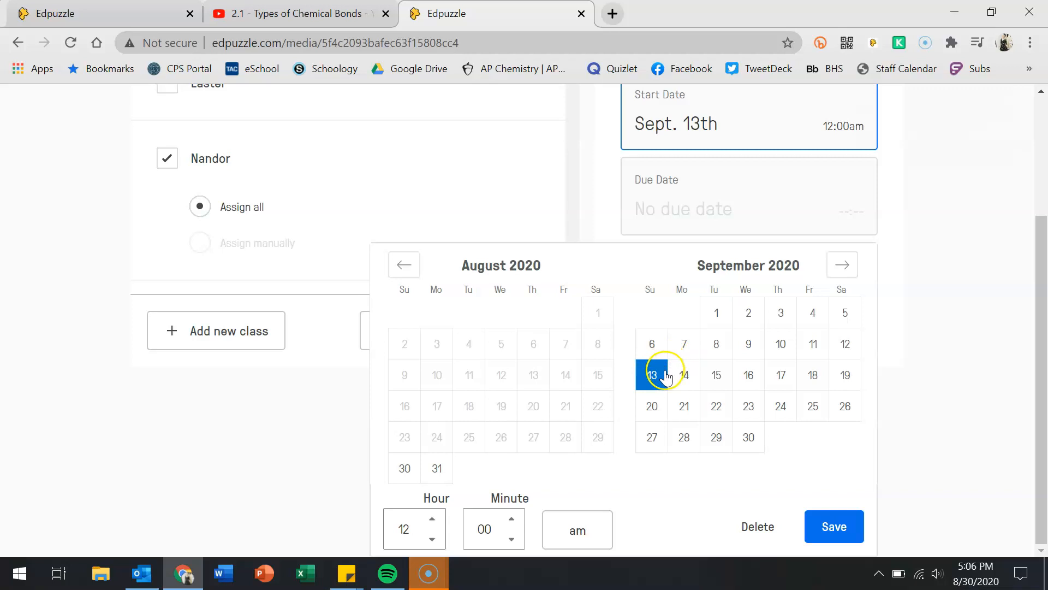
pyautogui.click(841, 376)
pyautogui.click(653, 375)
pyautogui.click(703, 176)
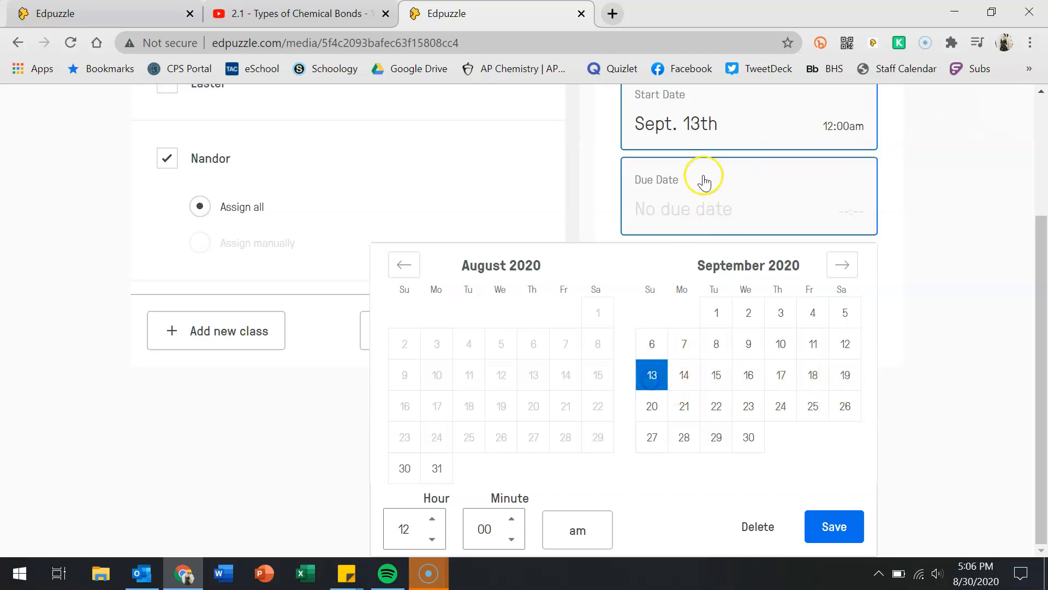
pyautogui.click(844, 385)
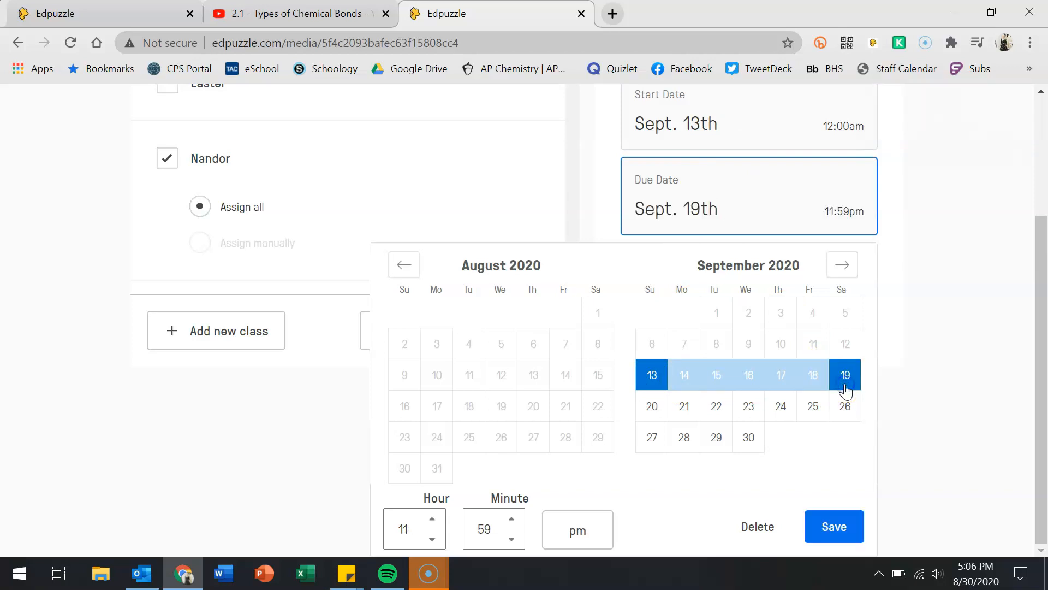
pyautogui.click(834, 527)
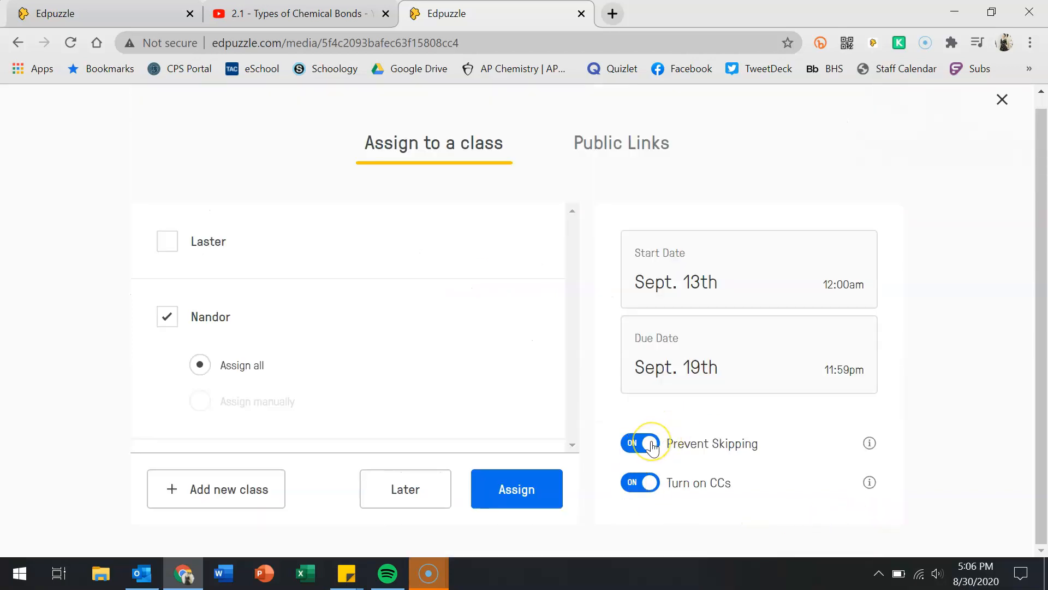
# Check the explanations for Prevent Skipping and Turn on CCs, and assign the video to the class with both options on
pyautogui.moveTo(871, 445)
pyautogui.click(870, 483)
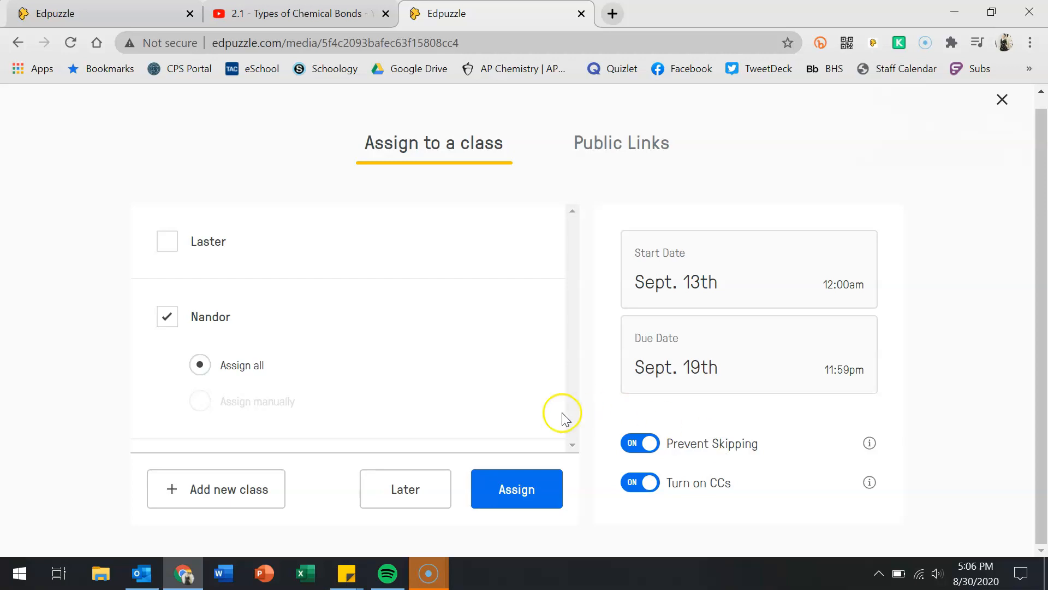
pyautogui.click(519, 490)
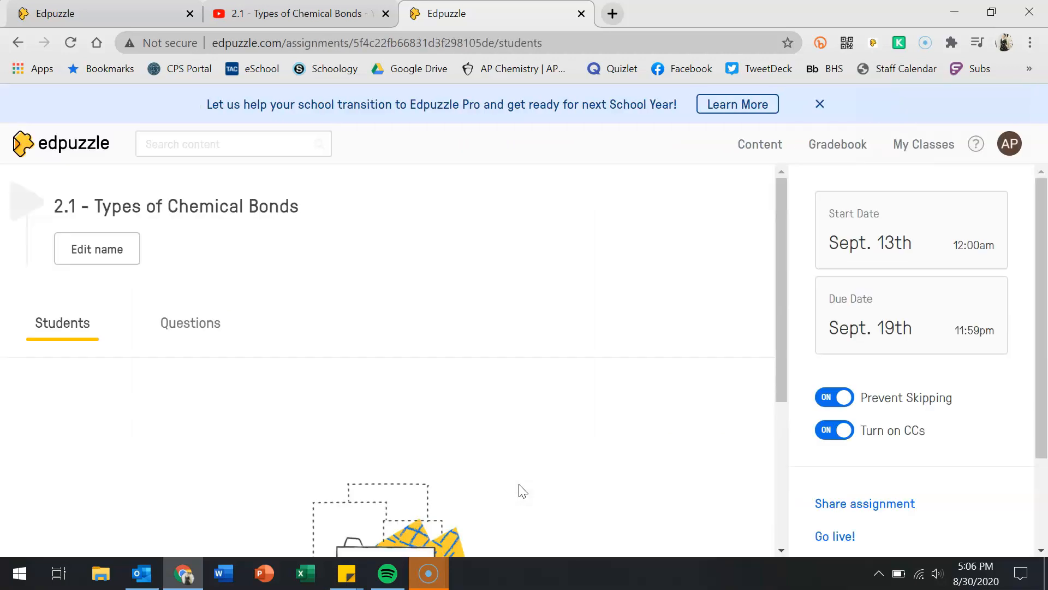
# Look over the new assignment's page, view its sharing link and embed code, and close the sharing window
pyautogui.scroll(-6, 581, 368)
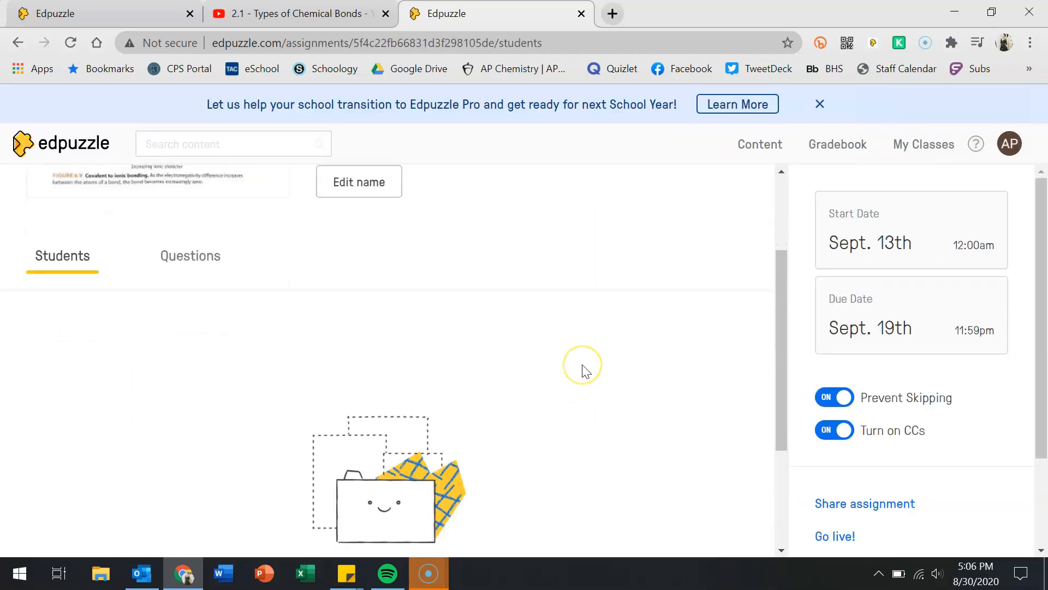
pyautogui.scroll(-3, 583, 371)
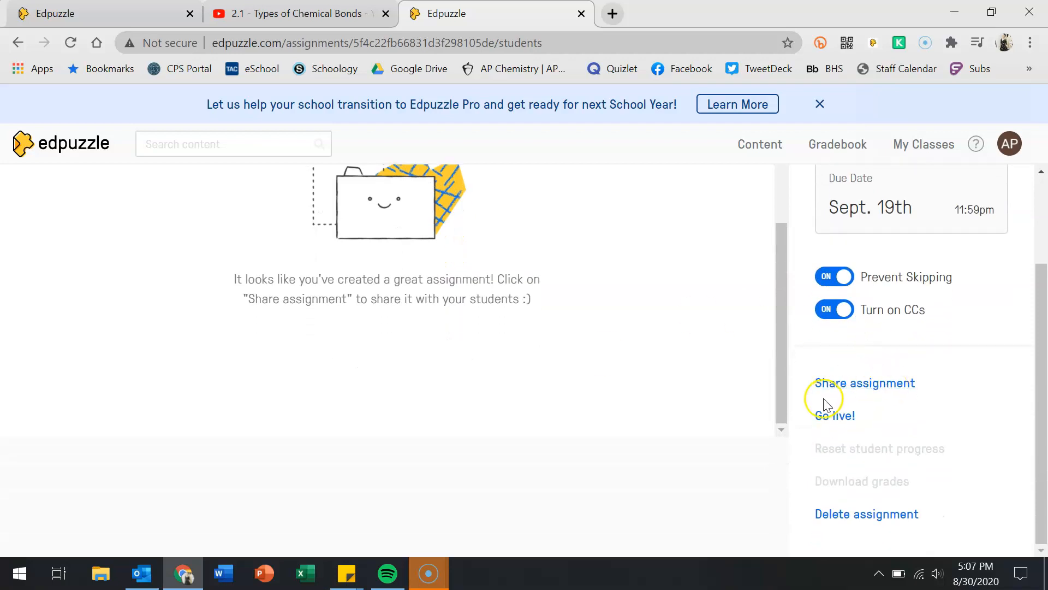
pyautogui.click(871, 383)
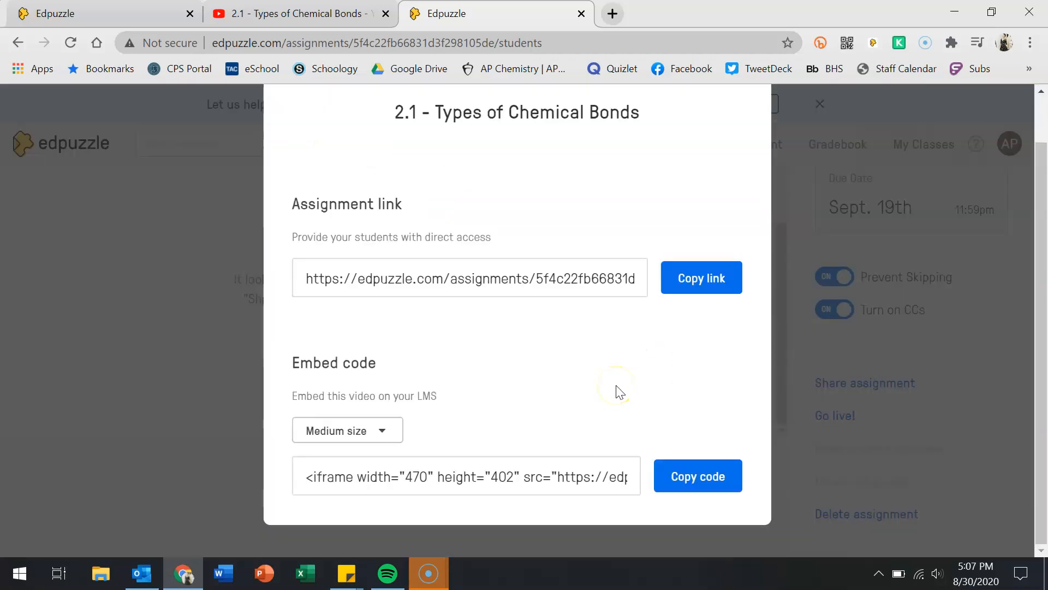
pyautogui.click(349, 490)
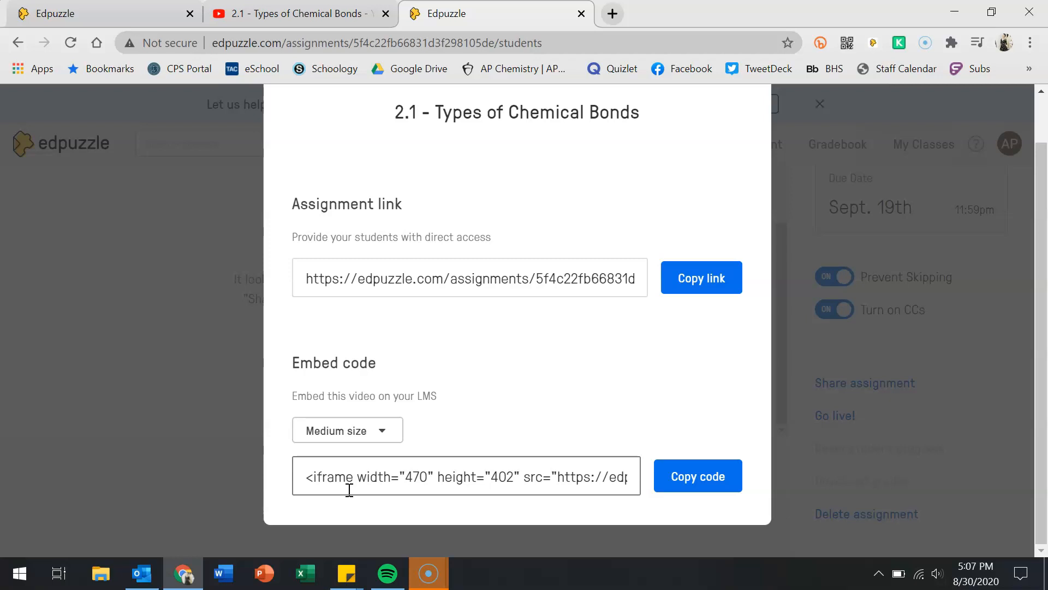
pyautogui.click(430, 296)
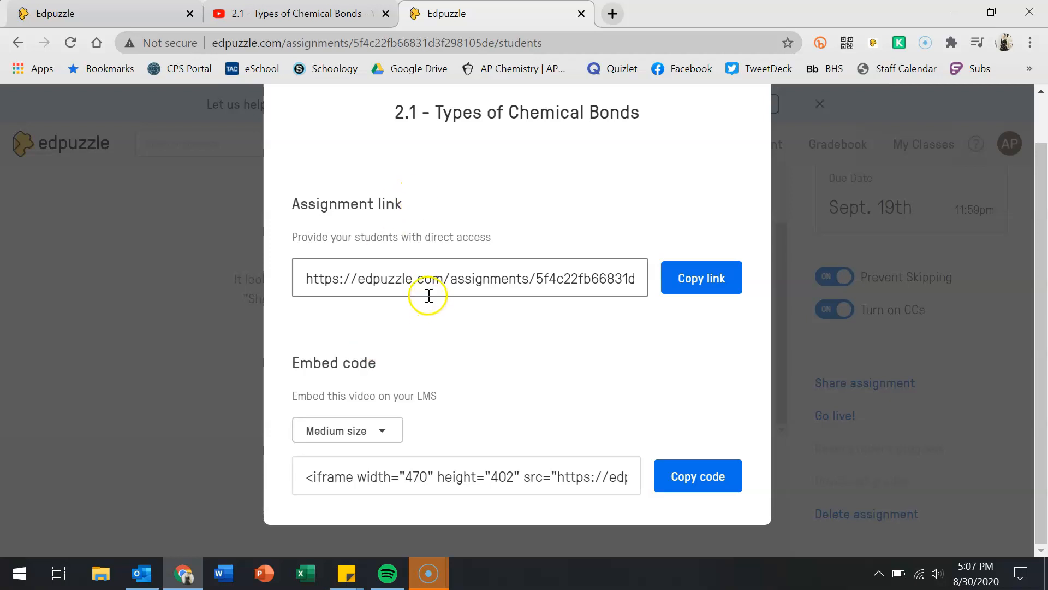
pyautogui.click(698, 295)
pyautogui.click(817, 355)
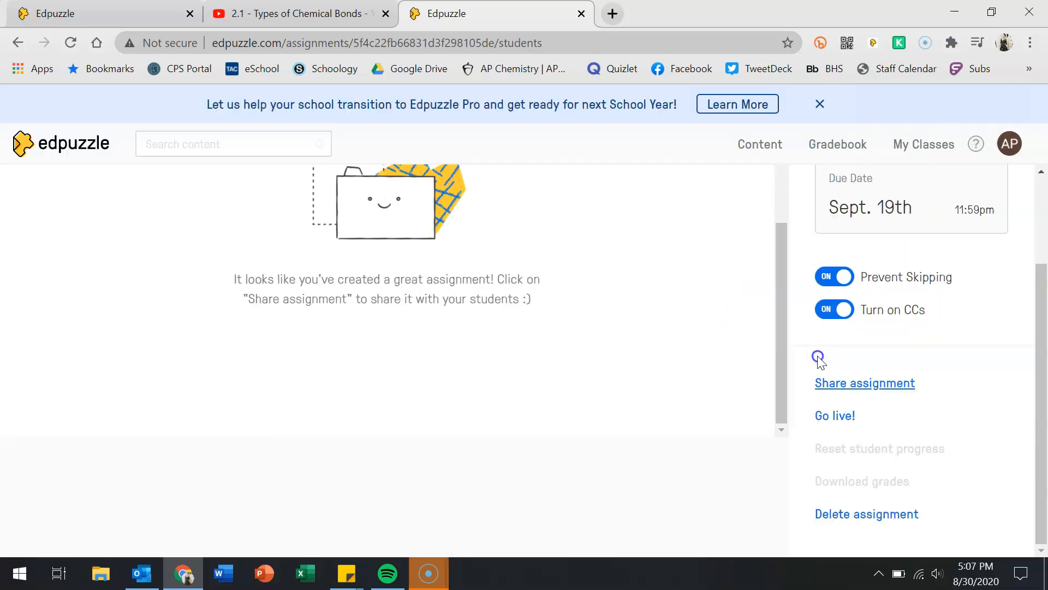
# Open the assignment's Go live! option and read its instructions
pyautogui.click(823, 421)
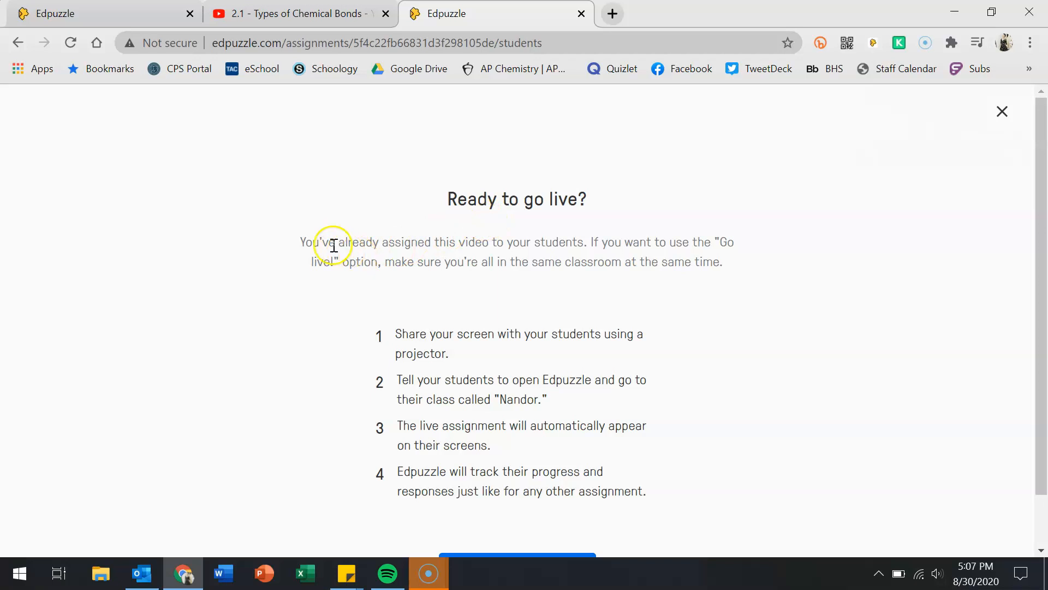
pyautogui.scroll(-2, 523, 316)
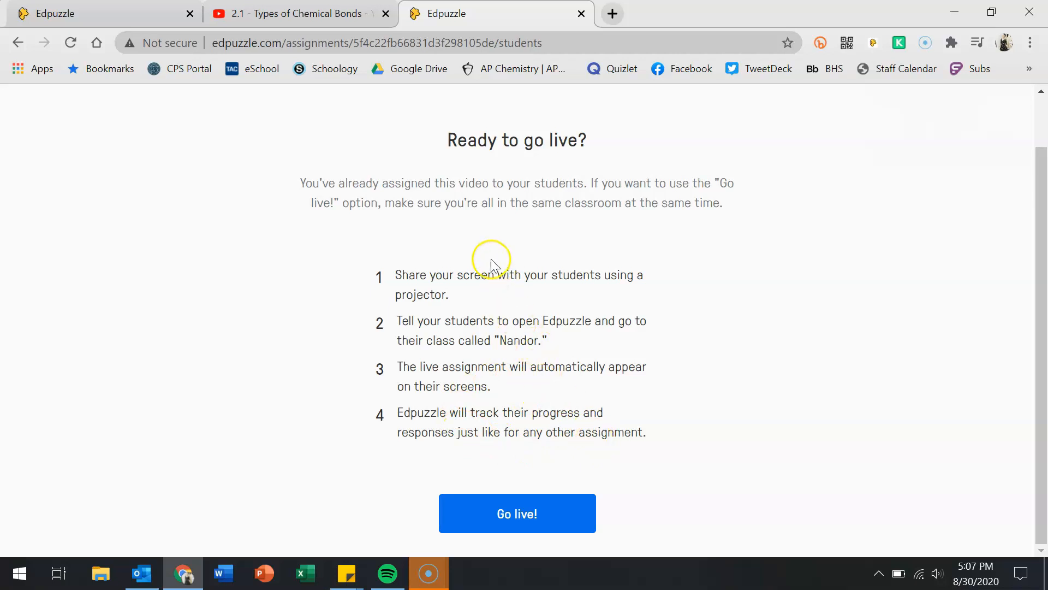
pyautogui.scroll(1, 496, 302)
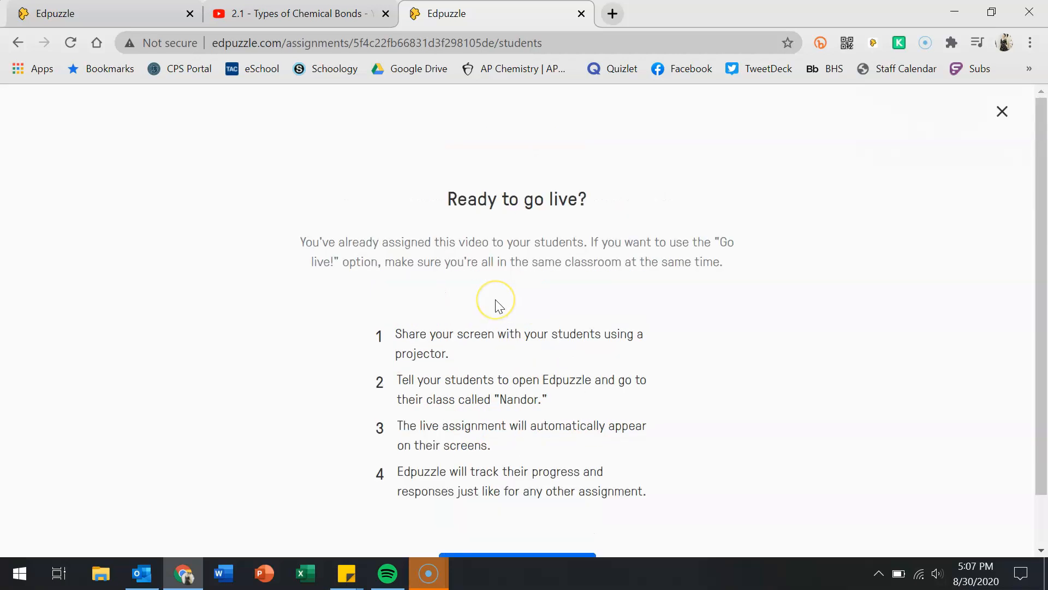
# Go back to the lesson's page and look over its options and the similar videos
pyautogui.click(19, 41)
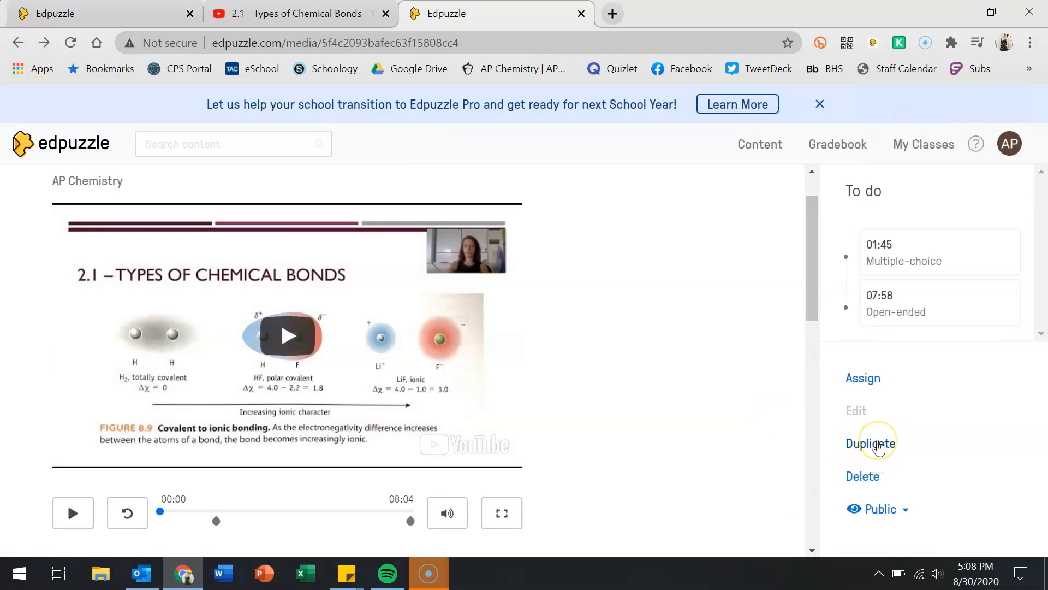
pyautogui.scroll(-5, 714, 453)
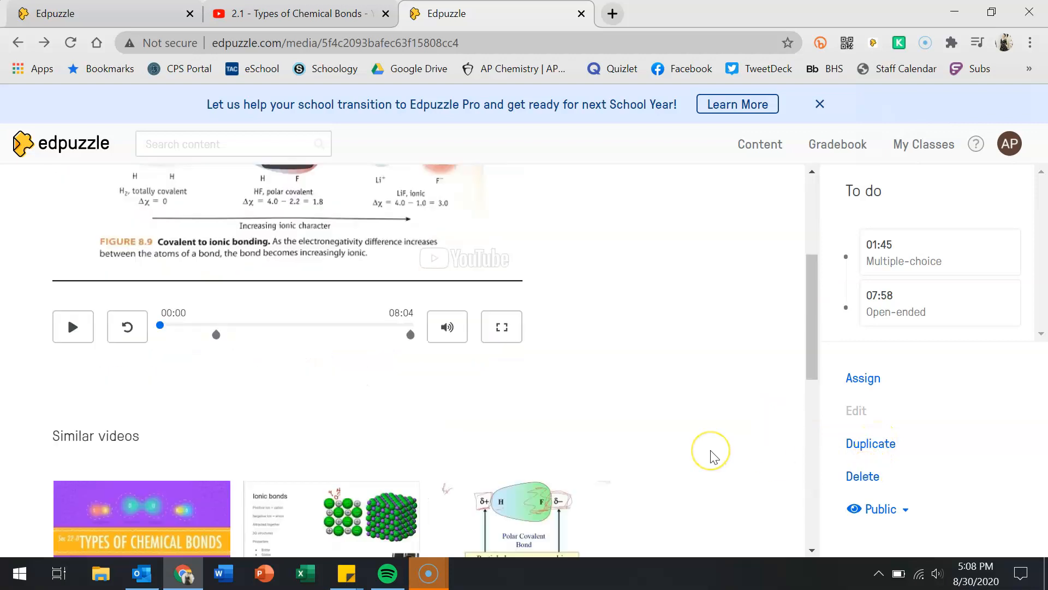
pyautogui.scroll(-3, 712, 456)
pyautogui.scroll(9, 713, 456)
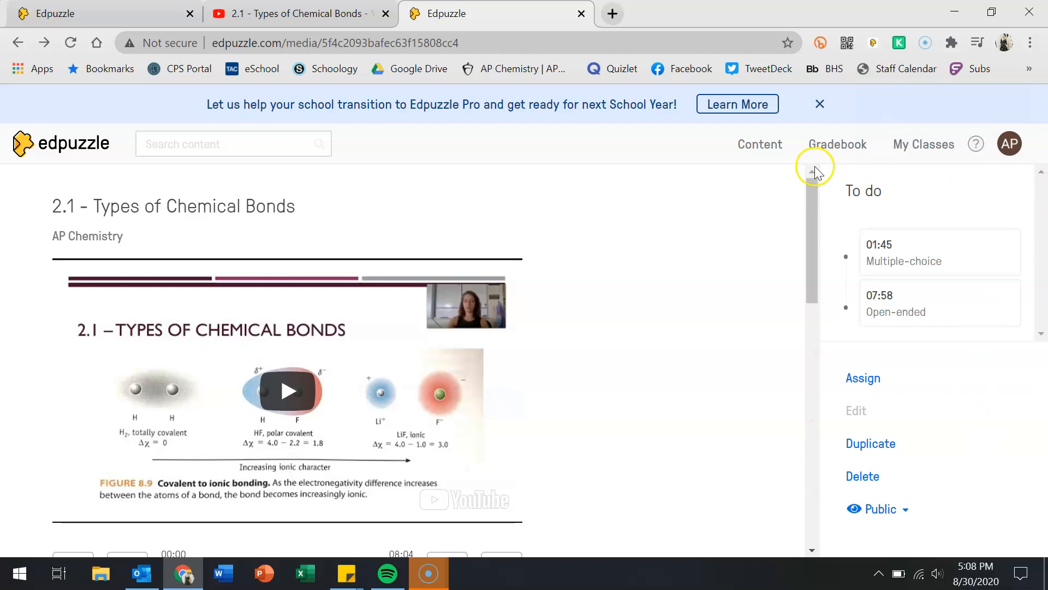
# Open the content home page and browse the videos trending in Science and in Missouri
pyautogui.click(767, 154)
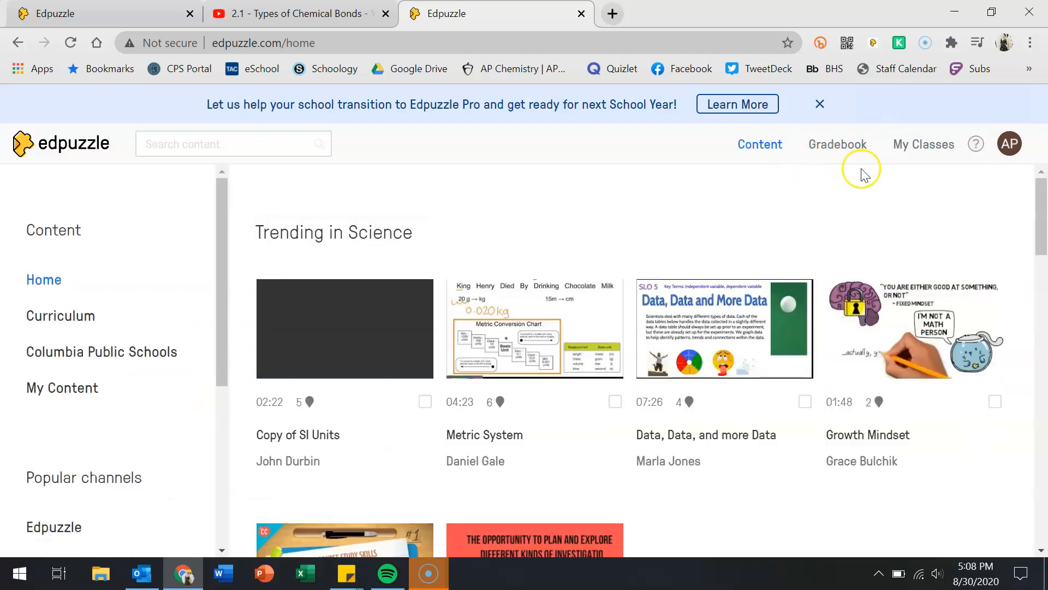
pyautogui.scroll(-6, 713, 252)
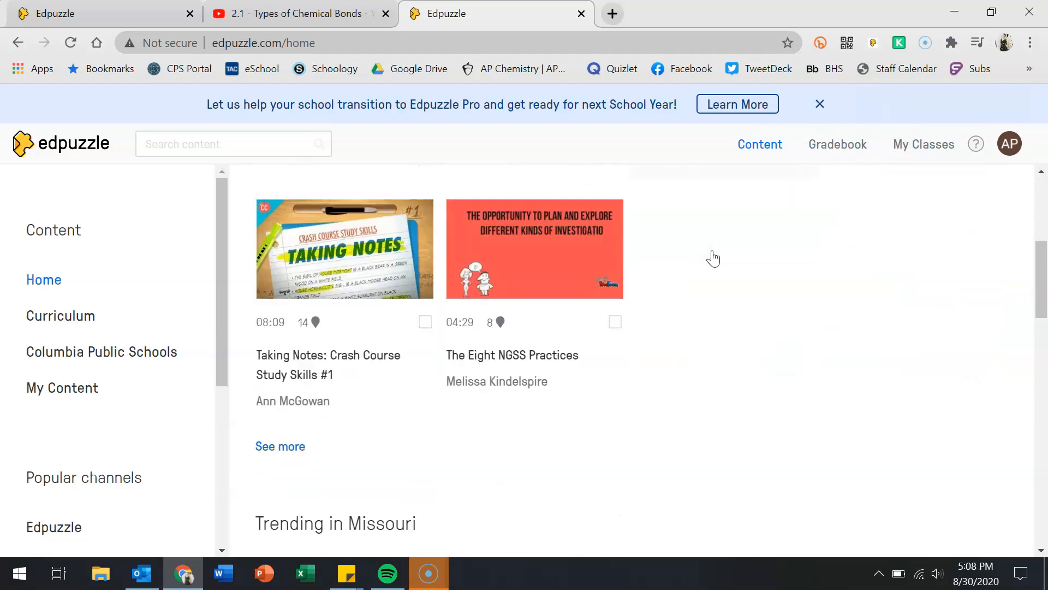
pyautogui.scroll(-4, 716, 256)
pyautogui.scroll(6, 715, 256)
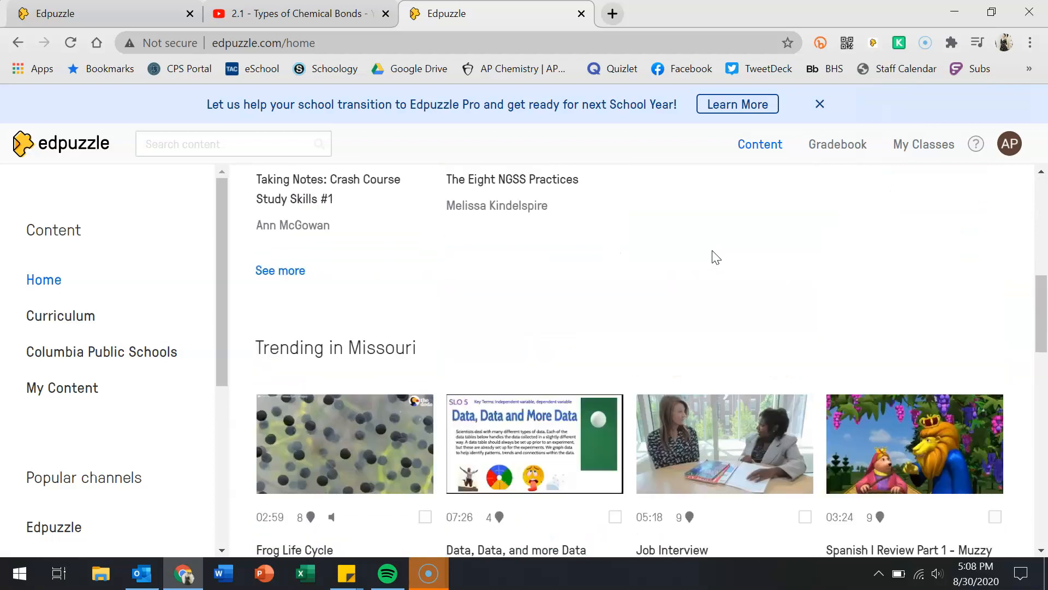
pyautogui.scroll(4, 715, 257)
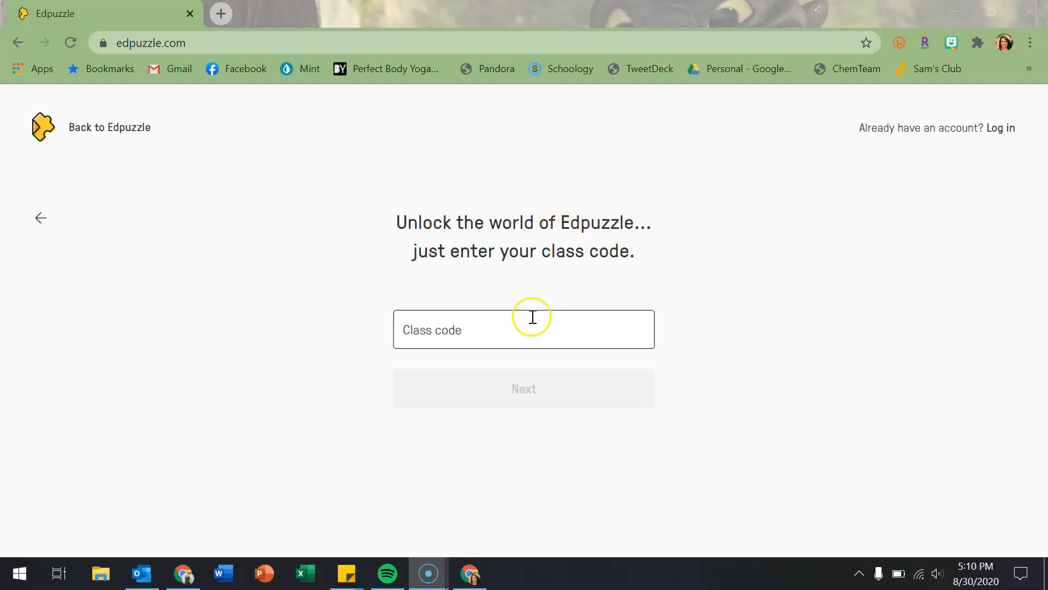
# Switch to the teacher's browser window, open the second class and look through its in-progress, upcoming and completed assignments
pyautogui.click(186, 574)
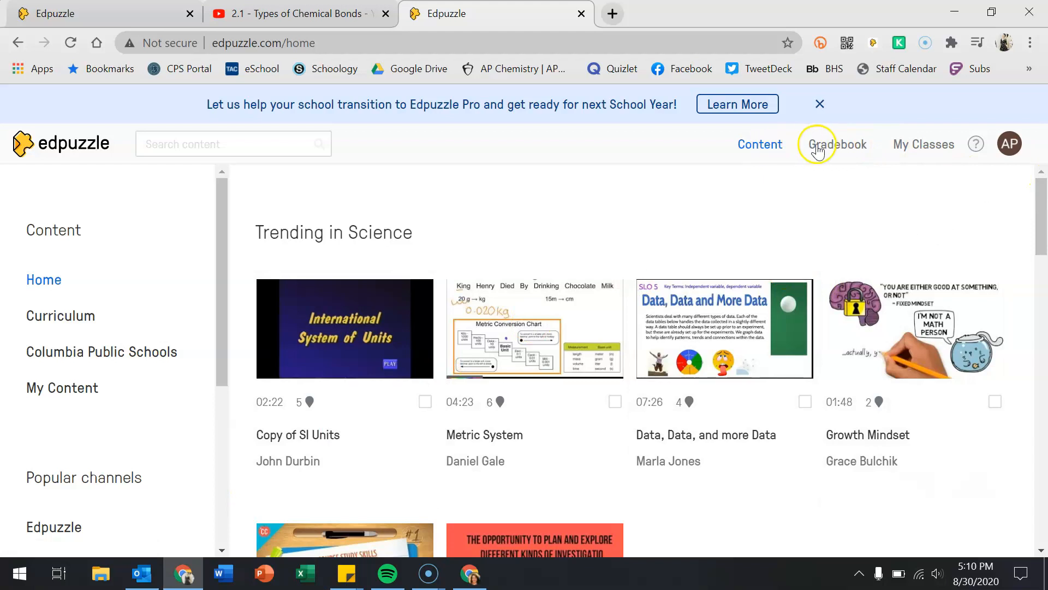
pyautogui.click(936, 146)
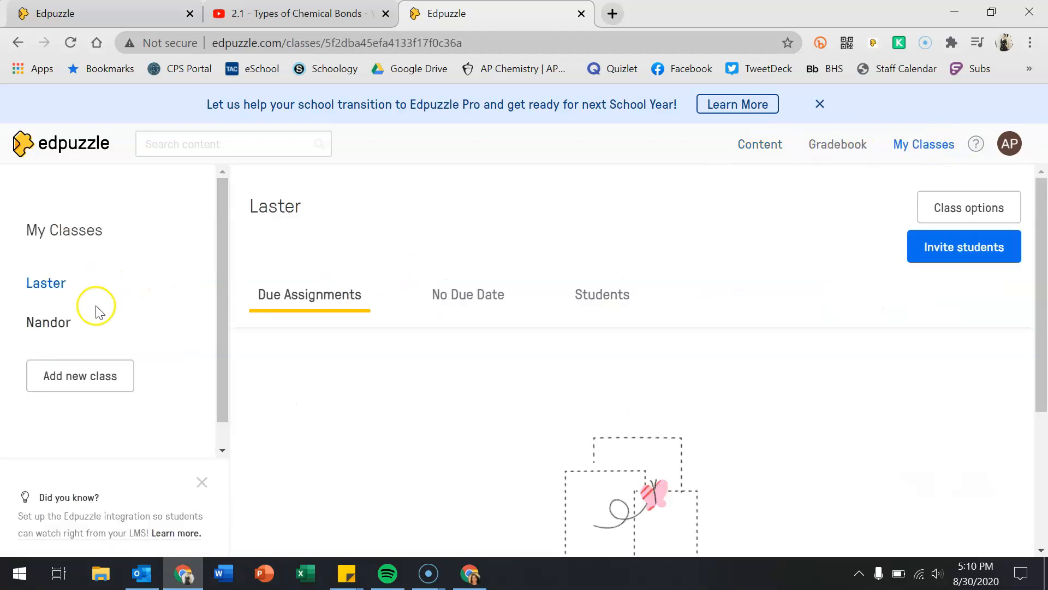
pyautogui.click(47, 325)
pyautogui.click(473, 378)
pyautogui.scroll(-12, 472, 378)
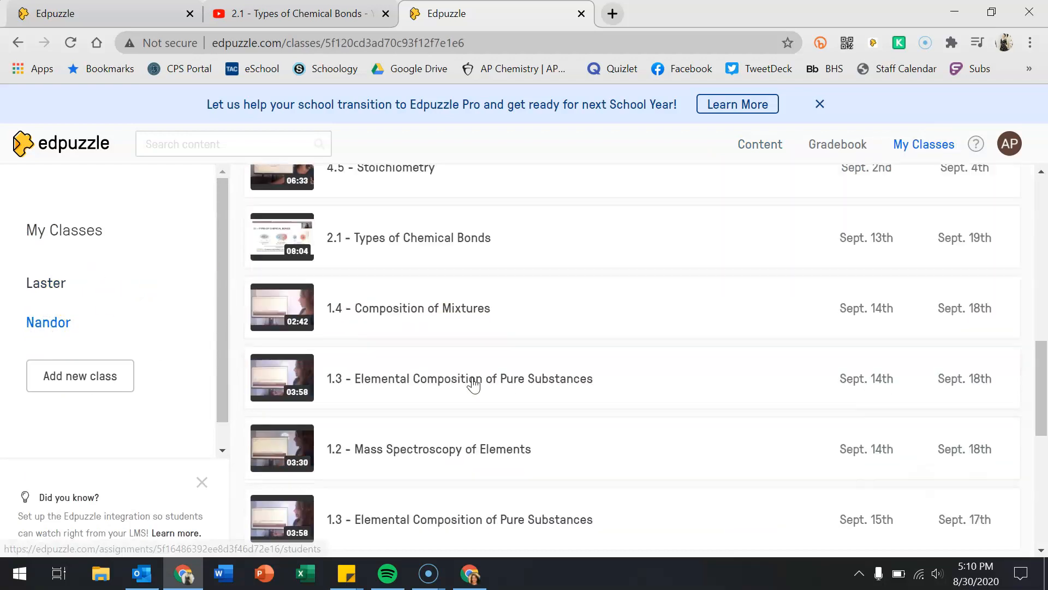
pyautogui.scroll(5, 473, 384)
pyautogui.scroll(5, 473, 384)
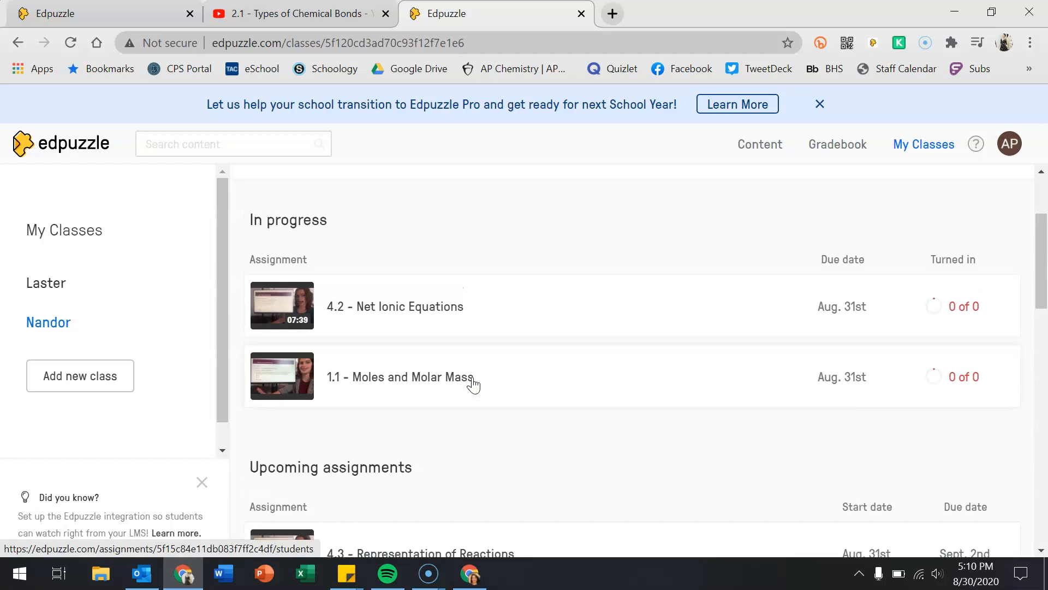
pyautogui.scroll(-15, 473, 385)
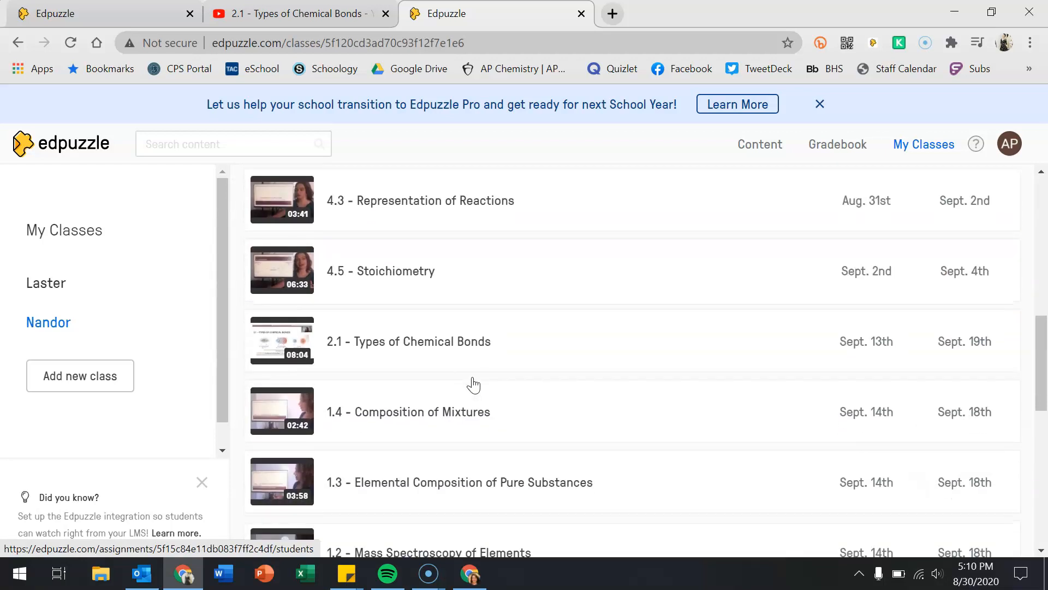
pyautogui.scroll(-3, 473, 376)
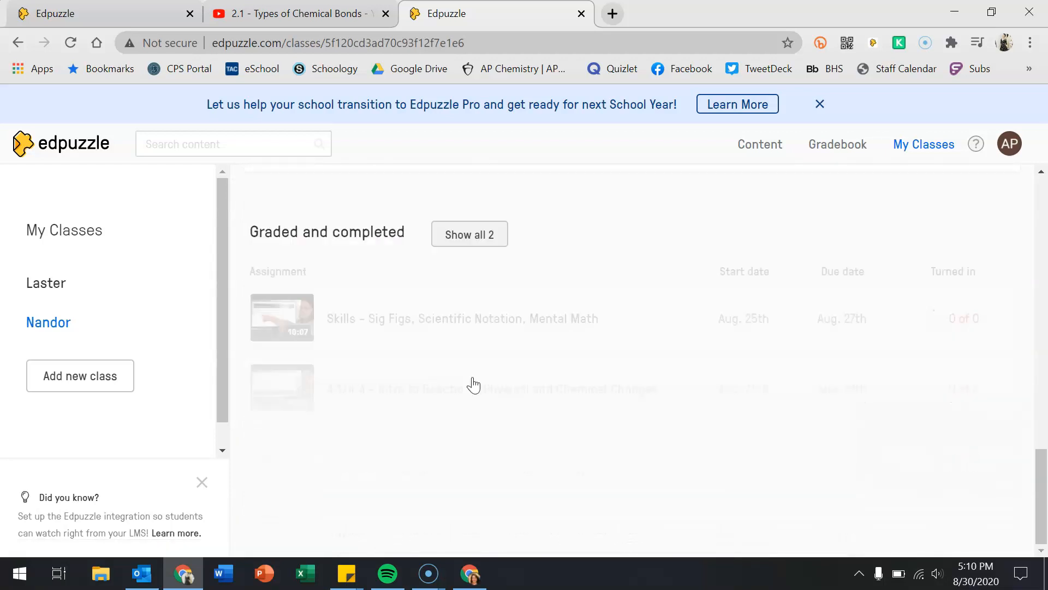
pyautogui.scroll(20, 632, 337)
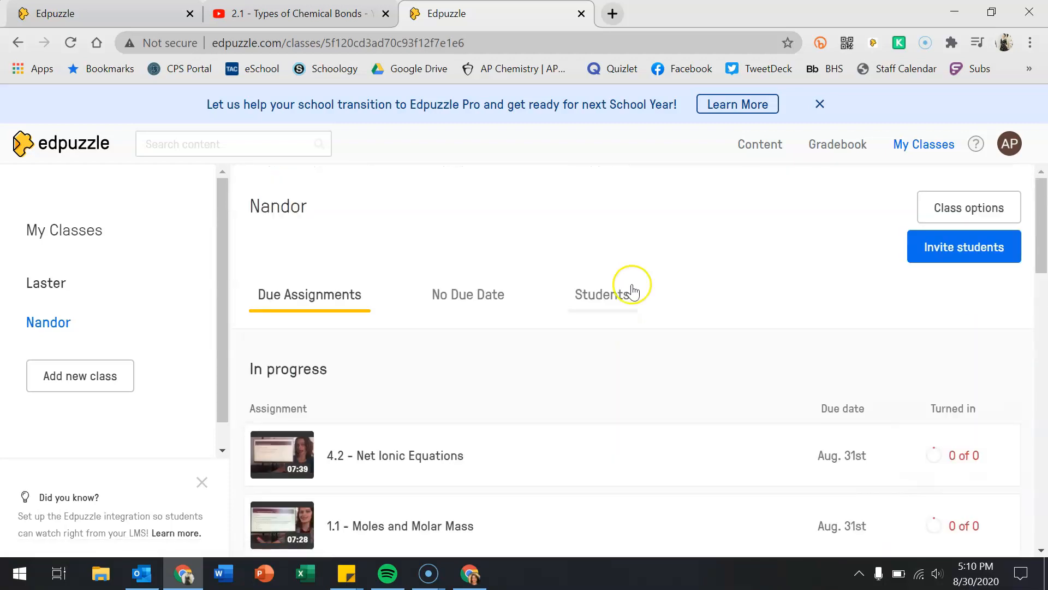
# Look through the class's assignments that have no due date
pyautogui.click(466, 297)
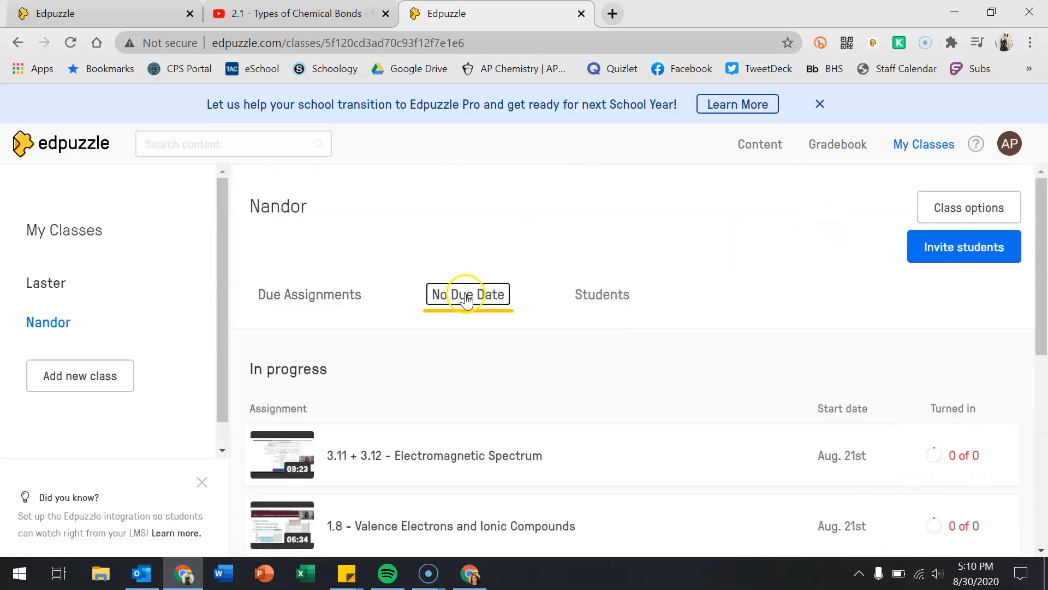
pyautogui.scroll(-6, 527, 409)
pyautogui.scroll(6, 528, 412)
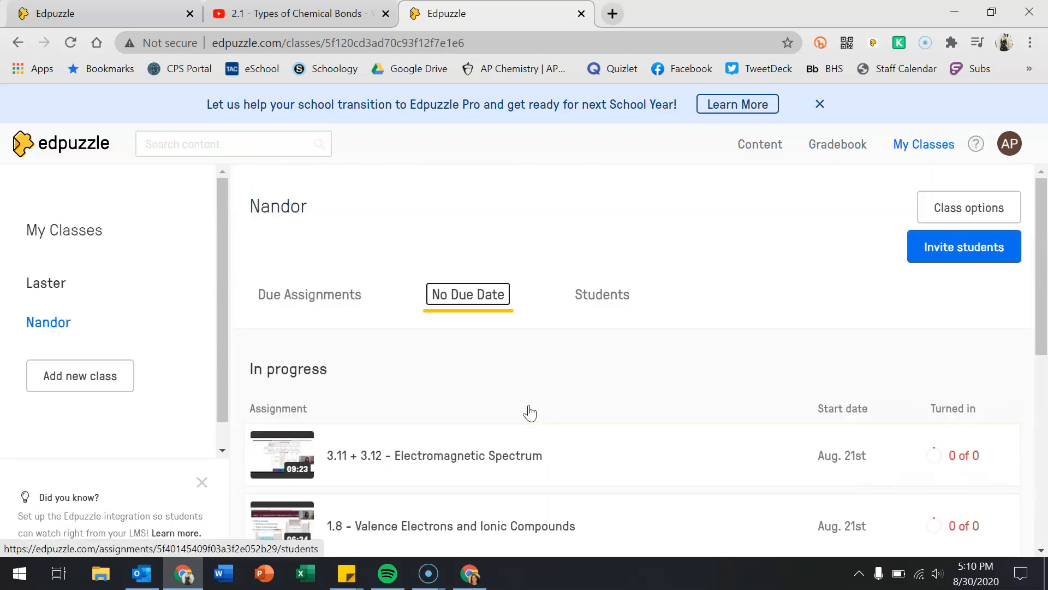
# View the class's student list and class code, check the options for inviting students, and close the invitation window
pyautogui.click(619, 291)
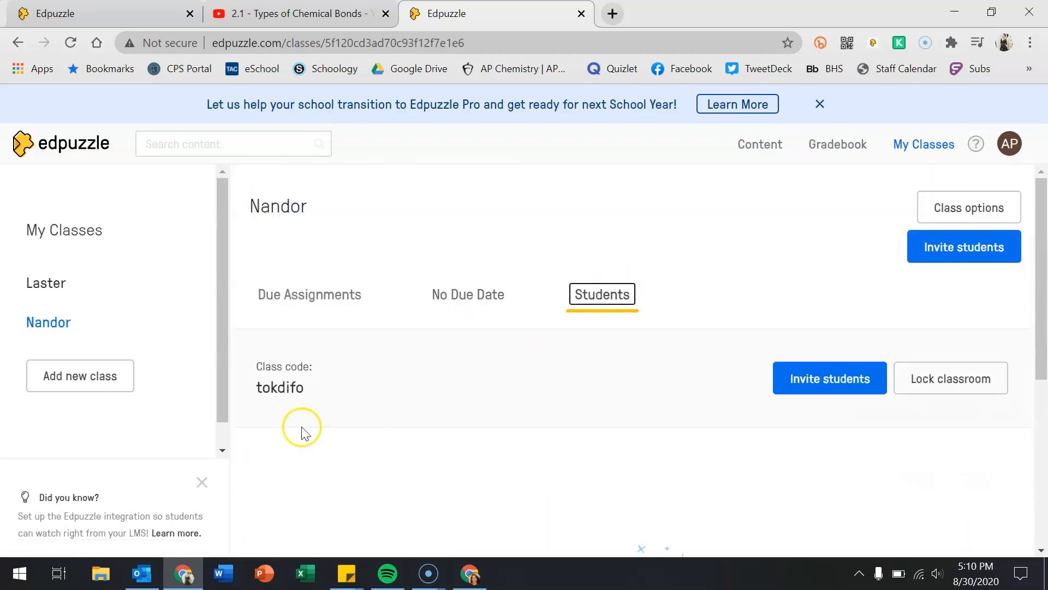
pyautogui.scroll(-5, 550, 431)
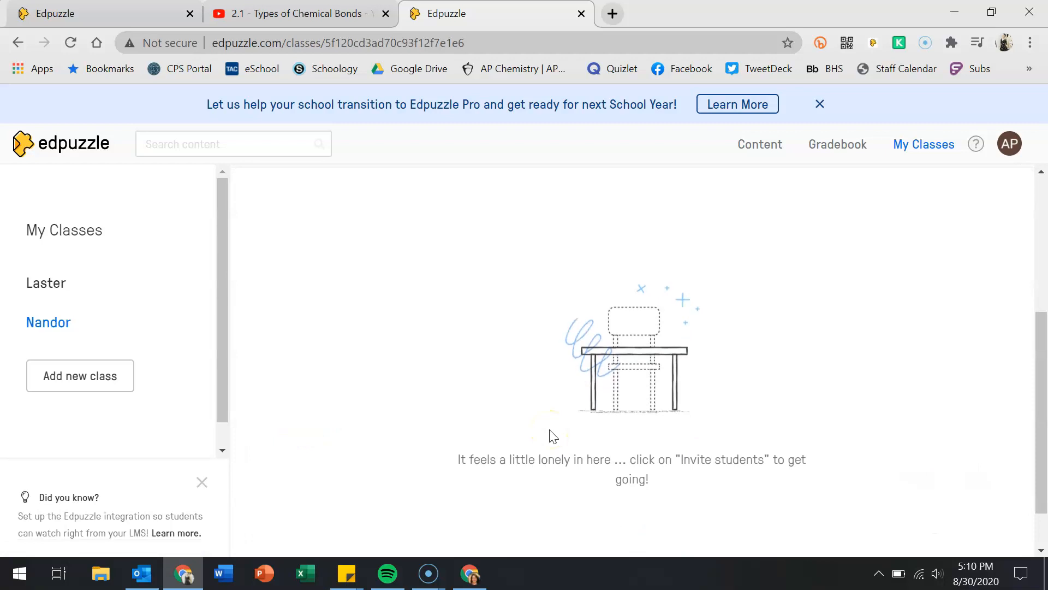
pyautogui.scroll(-1, 552, 435)
pyautogui.scroll(5, 553, 435)
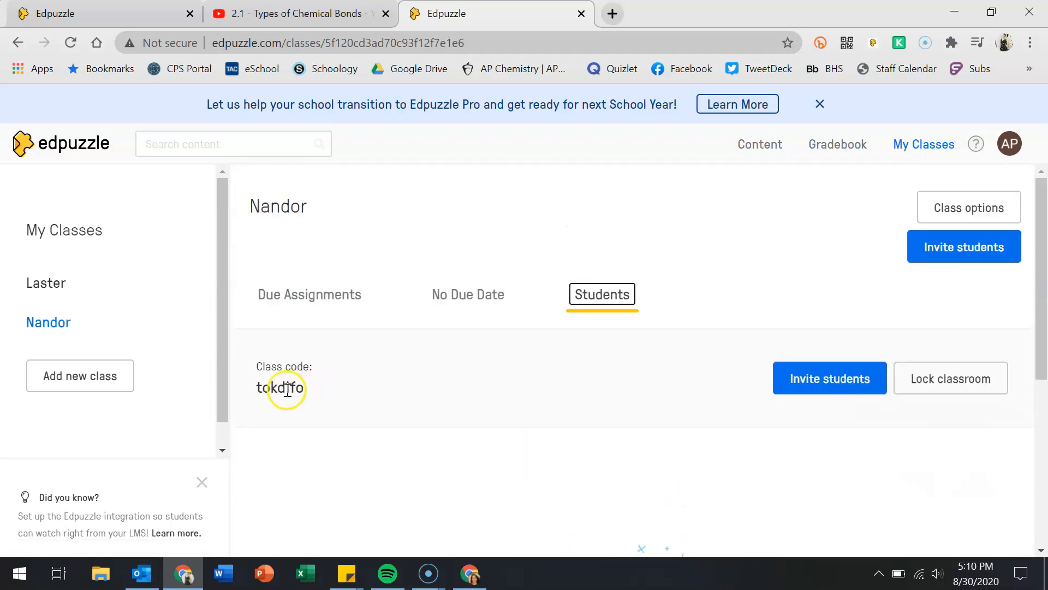
pyautogui.click(822, 394)
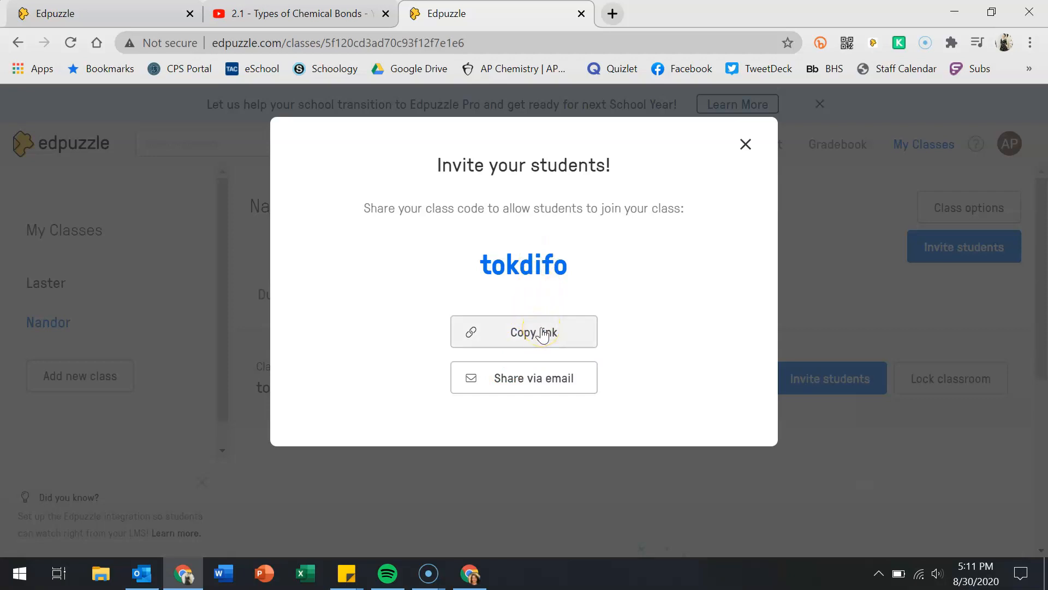
pyautogui.click(746, 144)
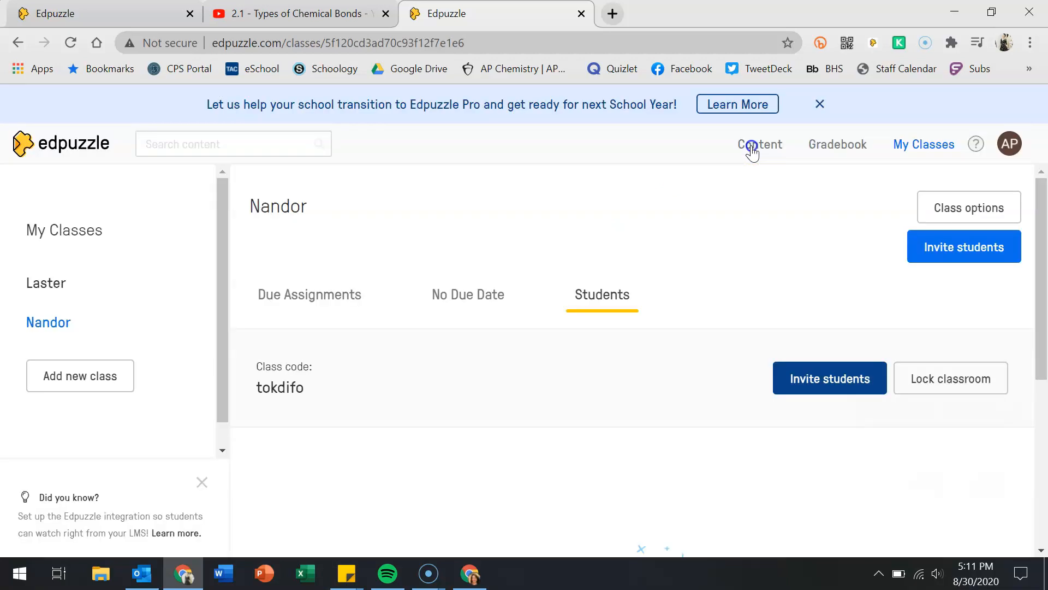
# Copy the class code, switch to the student's browser window, and join the class by entering that code
pyautogui.doubleClick(277, 391)
pyautogui.hotkey('ctrl', 'c')
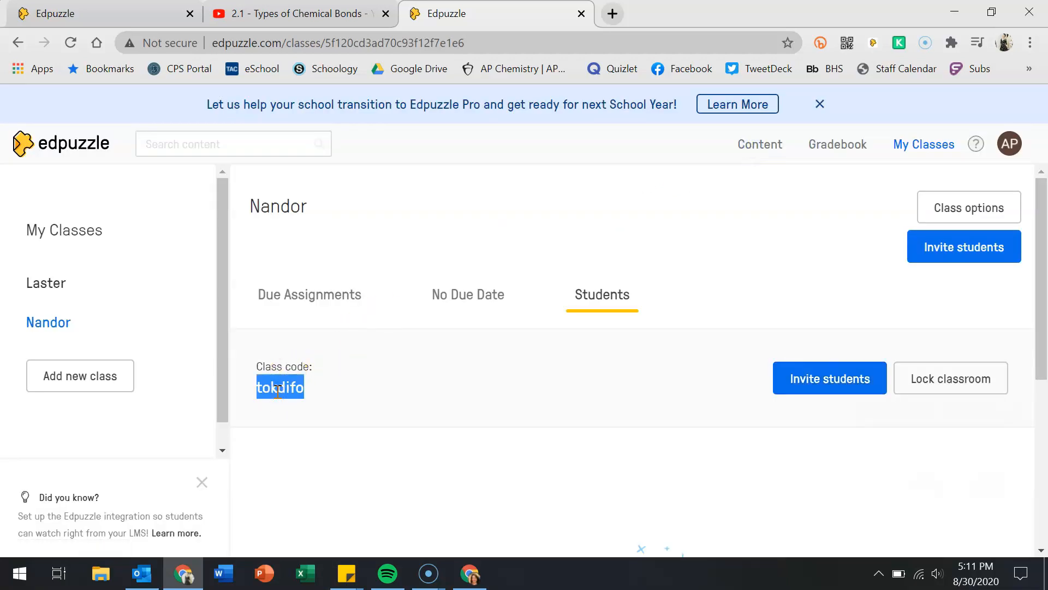
pyautogui.click(469, 573)
pyautogui.hotkey('ctrl', 'v')
pyautogui.click(471, 379)
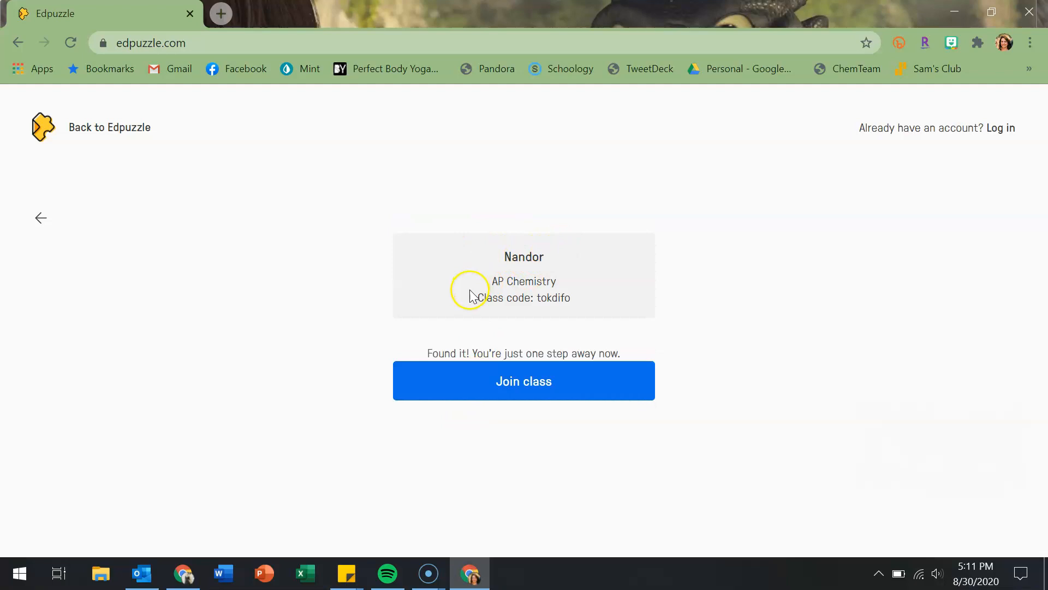
pyautogui.click(523, 382)
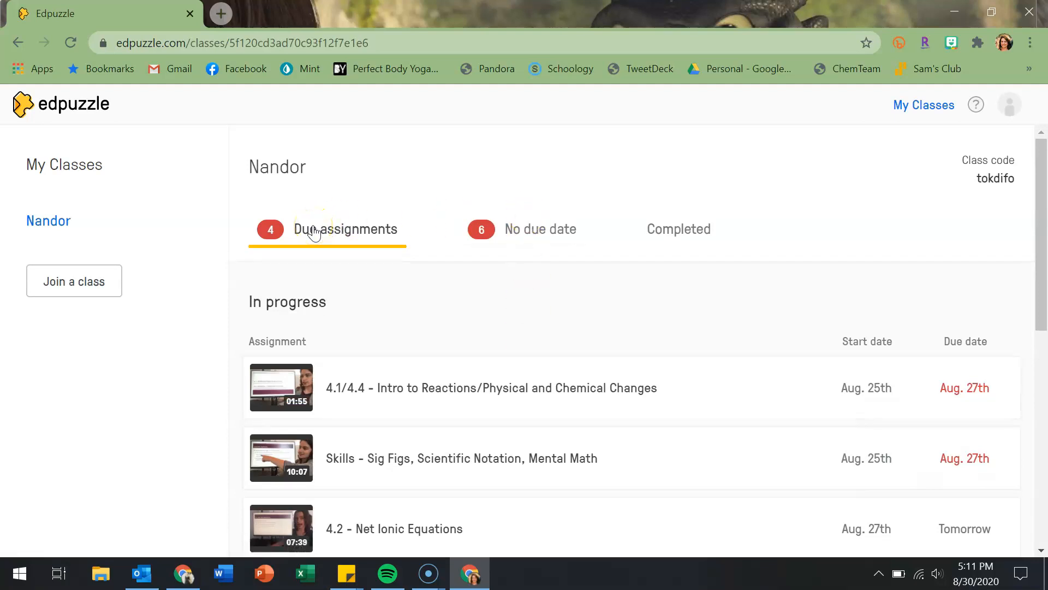
# Look through the due assignments in the student's view of the class, both in progress and upcoming
pyautogui.scroll(-4, 412, 395)
pyautogui.scroll(2, 413, 398)
pyautogui.click(538, 267)
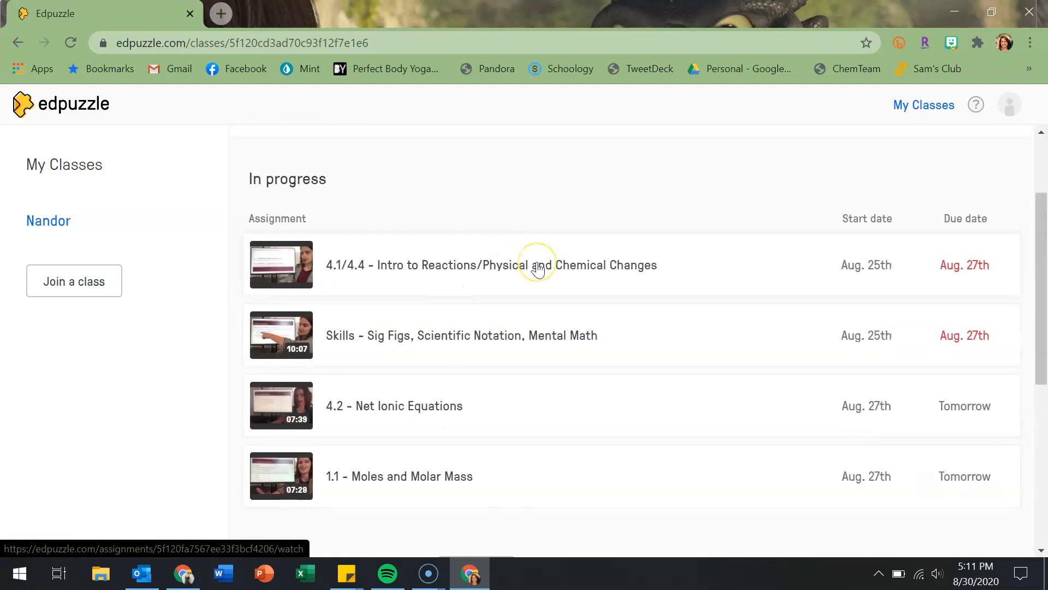
pyautogui.scroll(-3, 538, 268)
pyautogui.scroll(-2, 537, 268)
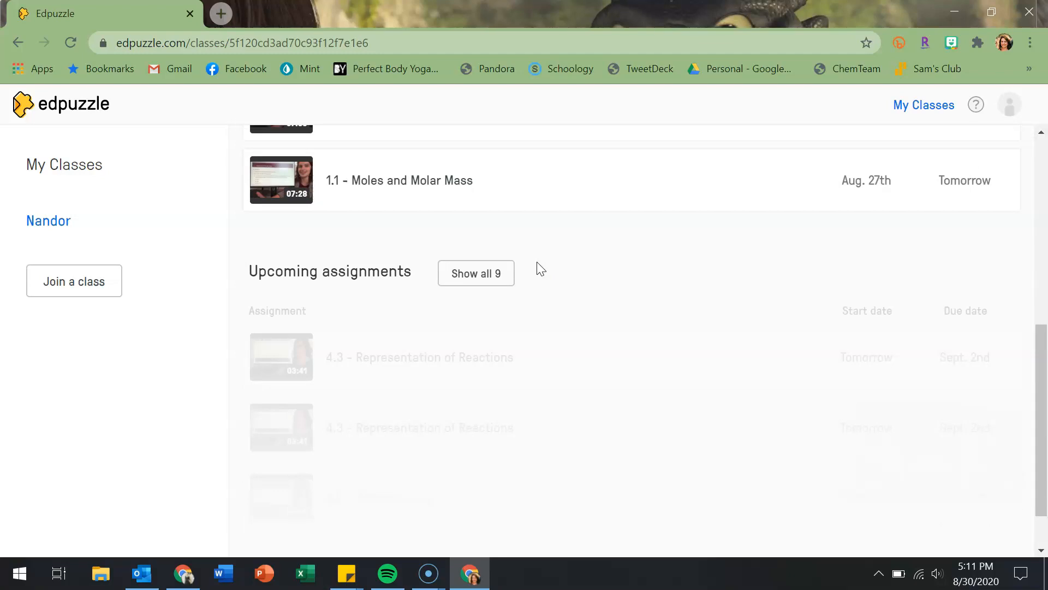
pyautogui.scroll(3, 539, 267)
pyautogui.scroll(2, 538, 268)
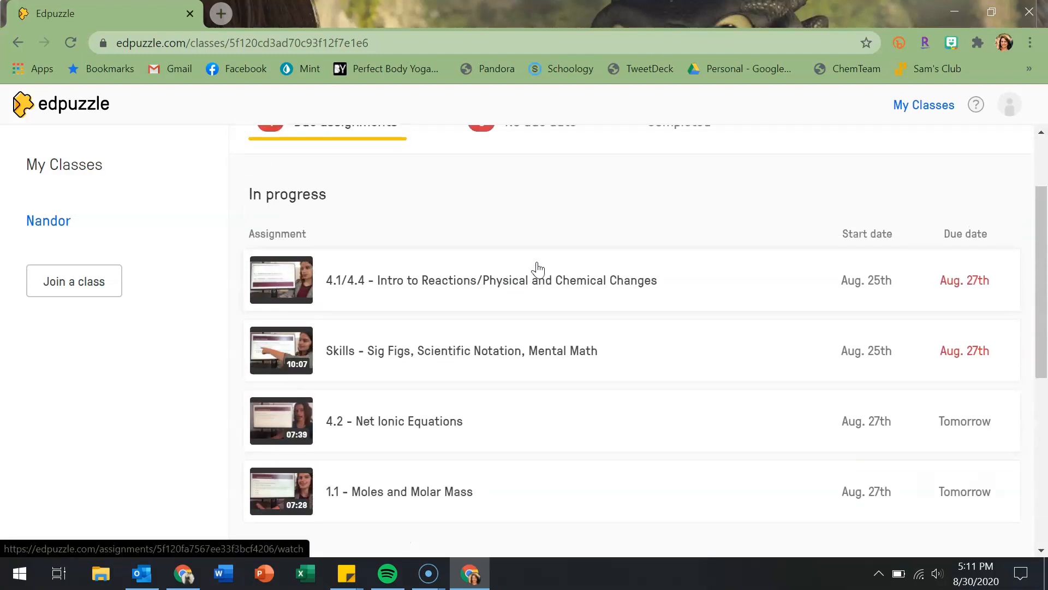
pyautogui.scroll(2, 537, 268)
# View the student's assignments without a due date and the completed assignments
pyautogui.click(533, 236)
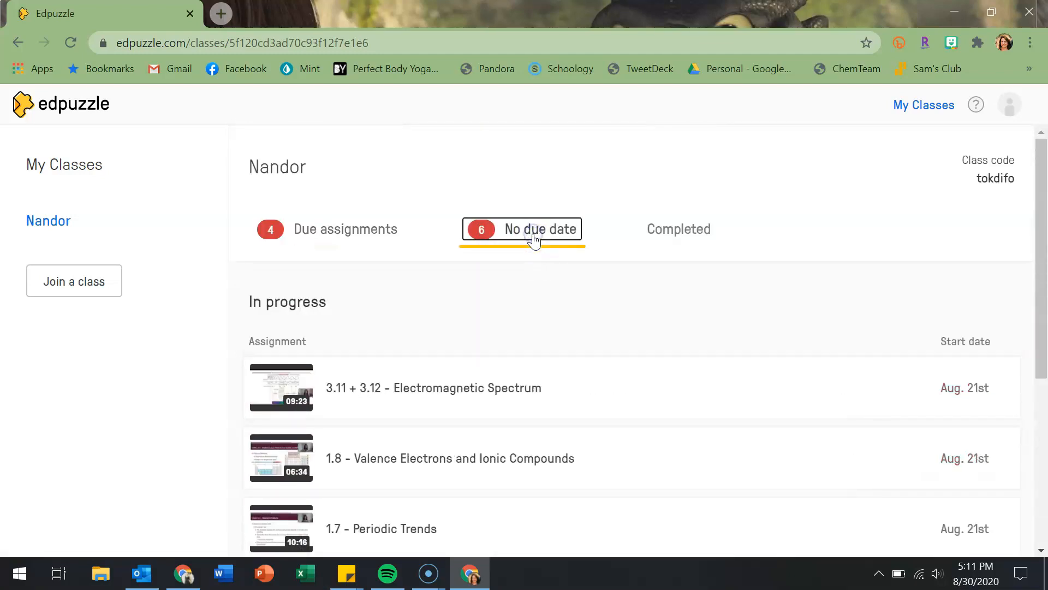
pyautogui.scroll(-5, 552, 421)
pyautogui.scroll(5, 552, 423)
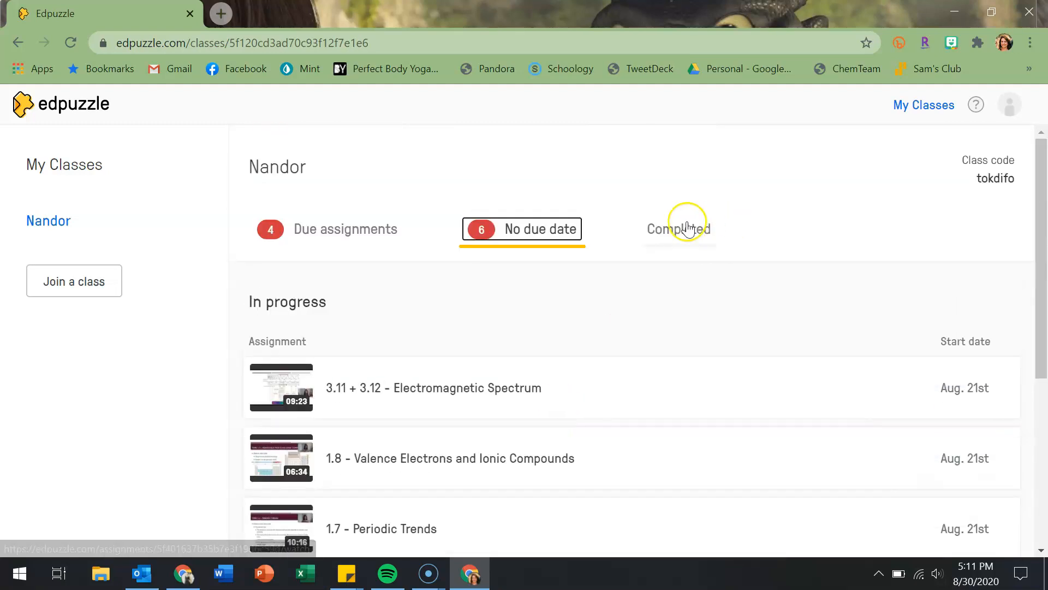
pyautogui.click(687, 227)
pyautogui.scroll(-3, 456, 474)
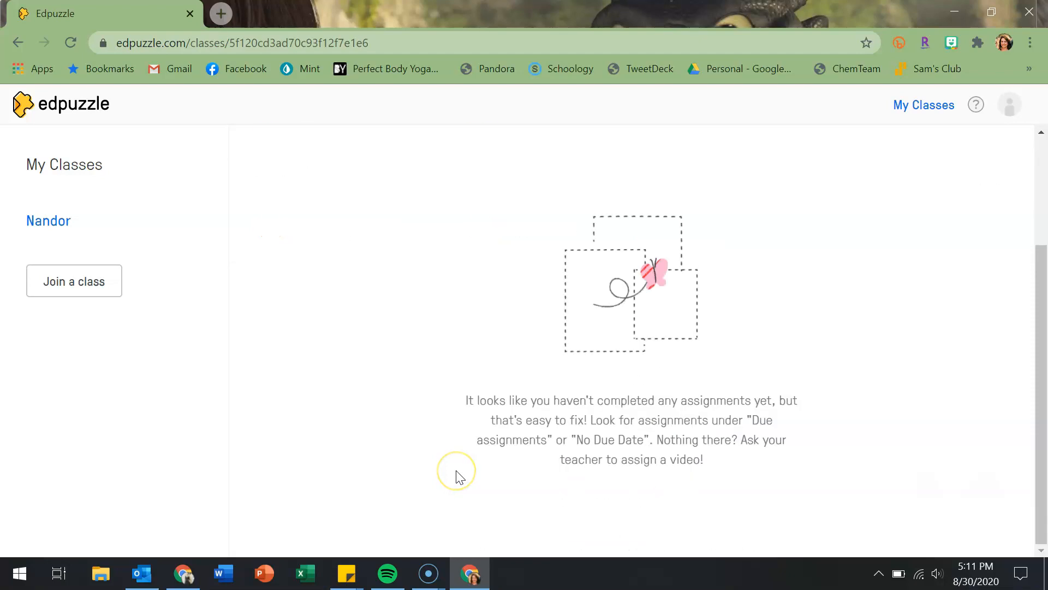
pyautogui.scroll(3, 458, 477)
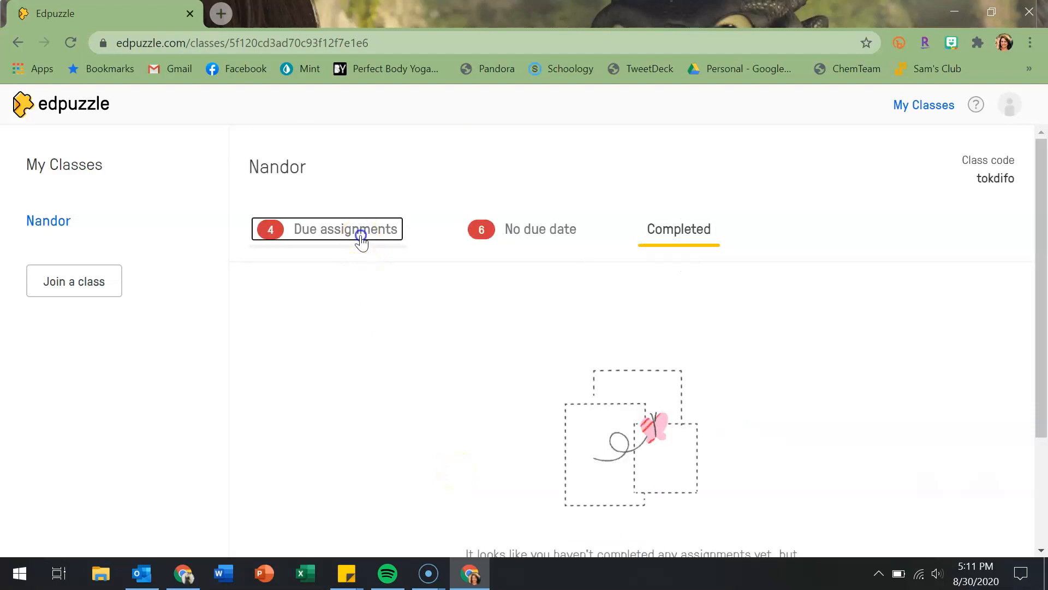
# Open the page for joining another class, view its class code field, and return to the student's class page
pyautogui.click(74, 304)
pyautogui.click(583, 308)
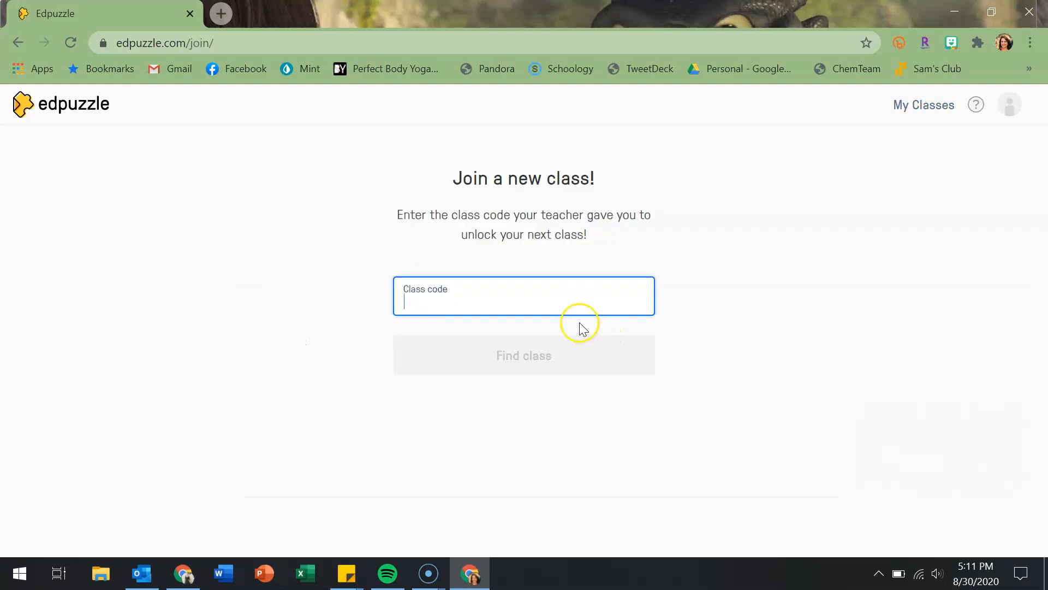
pyautogui.click(16, 46)
# Open the due assignment "4.1/4.4 - Intro to Reactions/Physical and Chemical Changes" as the student and start playing its video
pyautogui.scroll(-2, 296, 348)
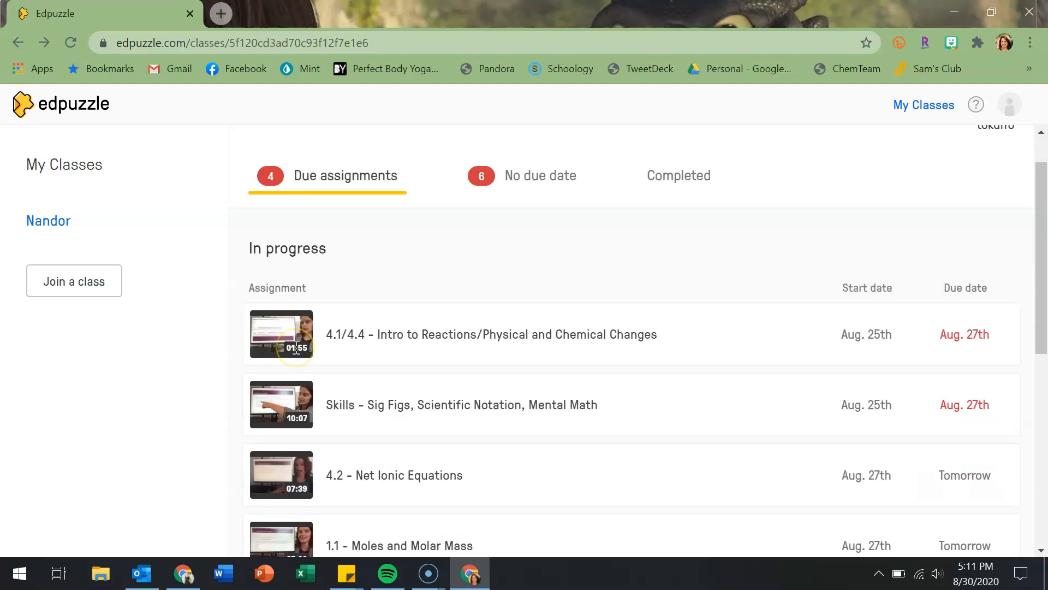
pyautogui.scroll(-3, 295, 353)
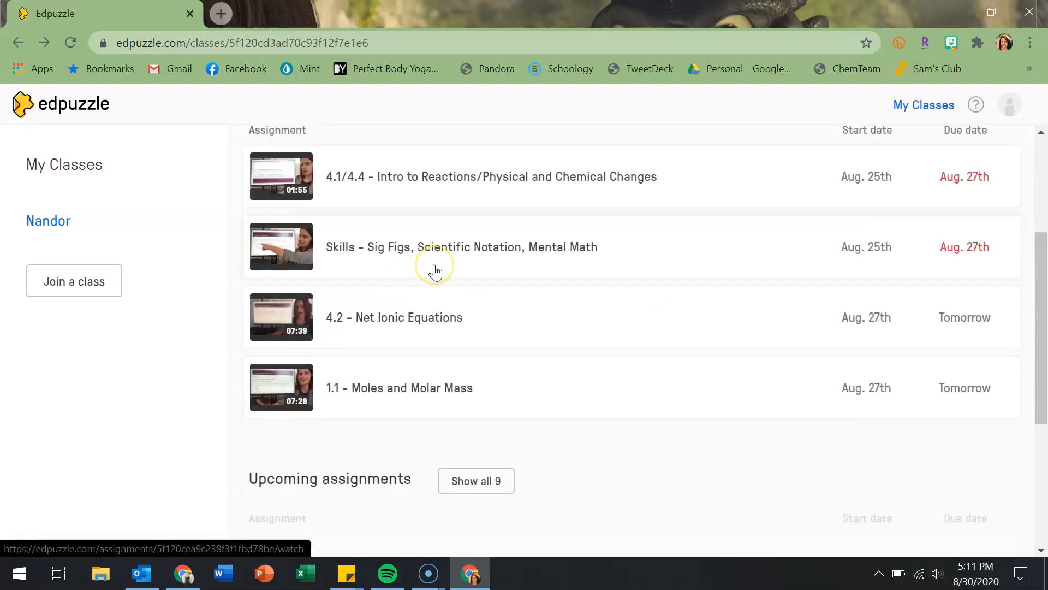
pyautogui.scroll(2, 435, 271)
pyautogui.click(433, 268)
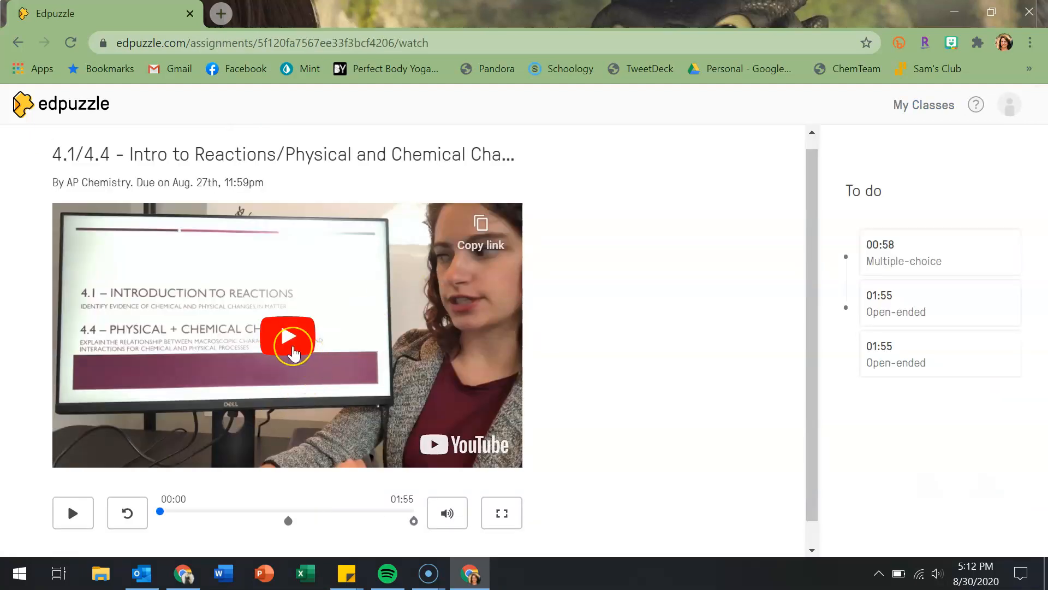
pyautogui.click(293, 350)
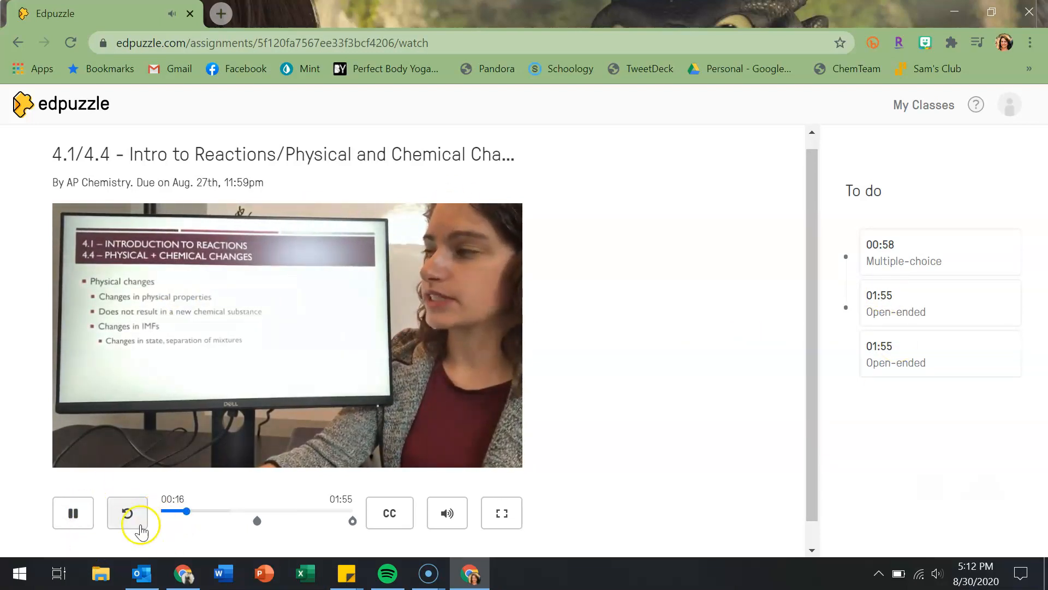
# Try to skip ahead in the assignment video, past the part already watched
pyautogui.click(224, 511)
pyautogui.click(243, 512)
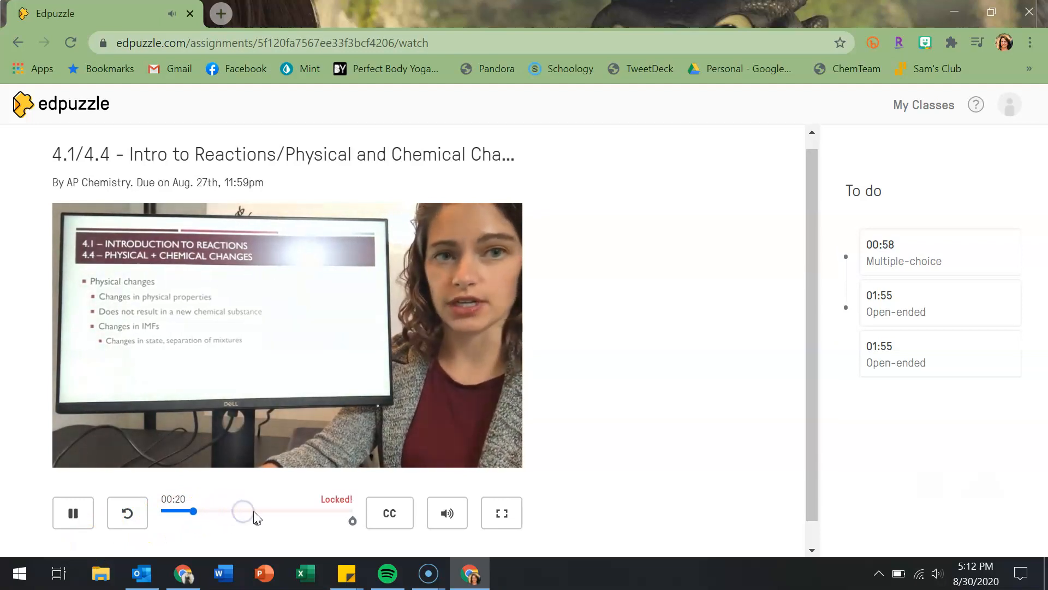
pyautogui.click(267, 511)
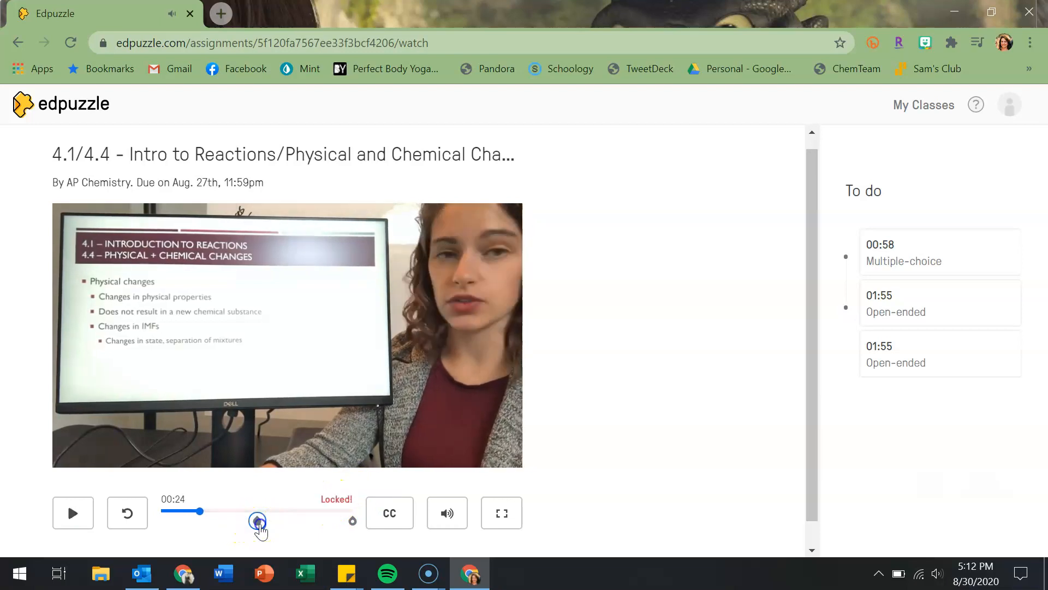
# Turn on English closed captions for the assignment video and switch them off again
pyautogui.click(284, 510)
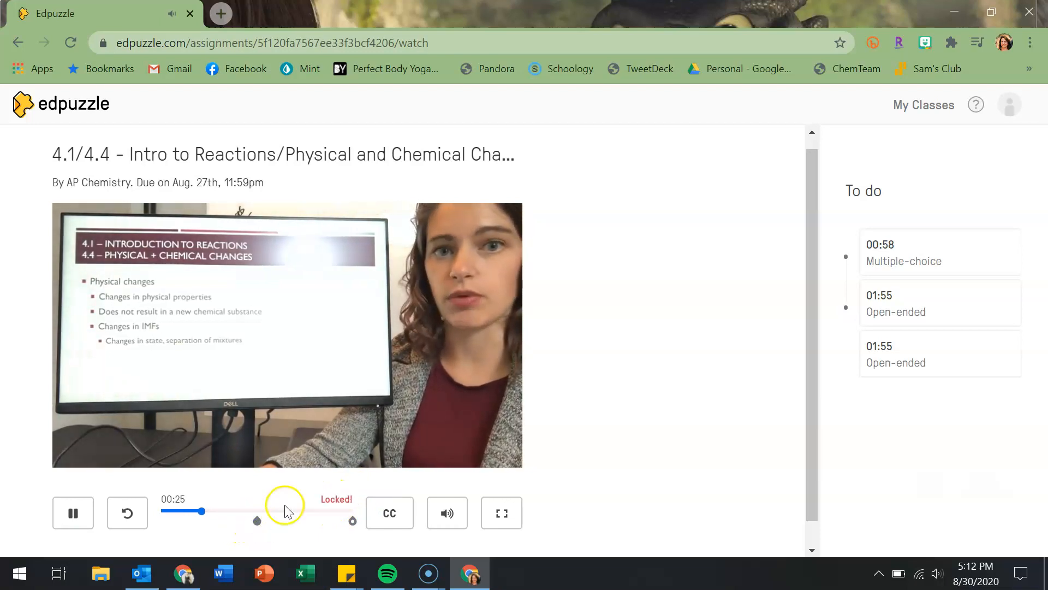
pyautogui.click(378, 507)
pyautogui.click(388, 422)
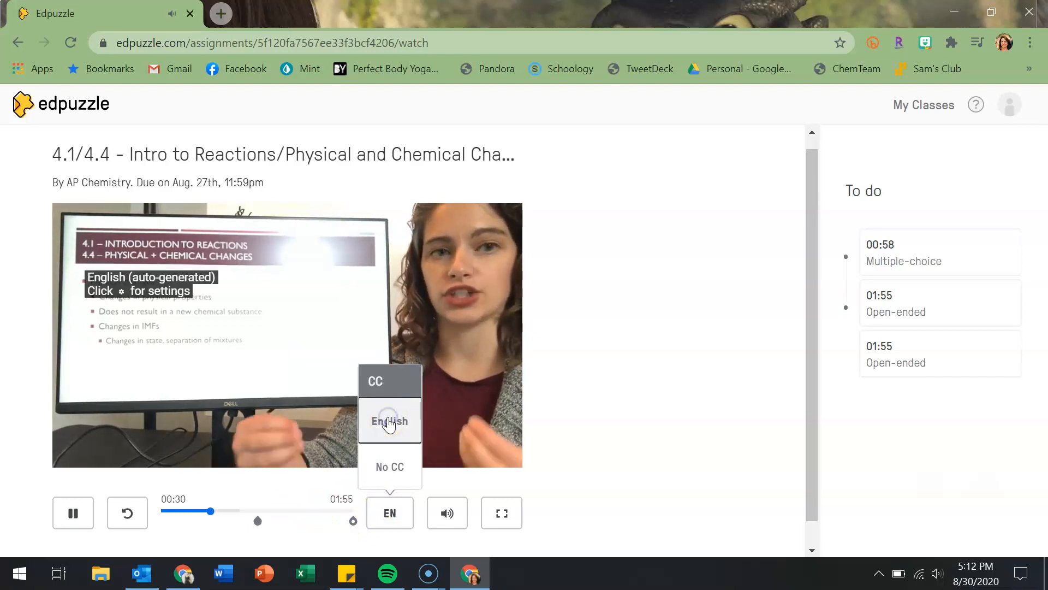
pyautogui.click(380, 507)
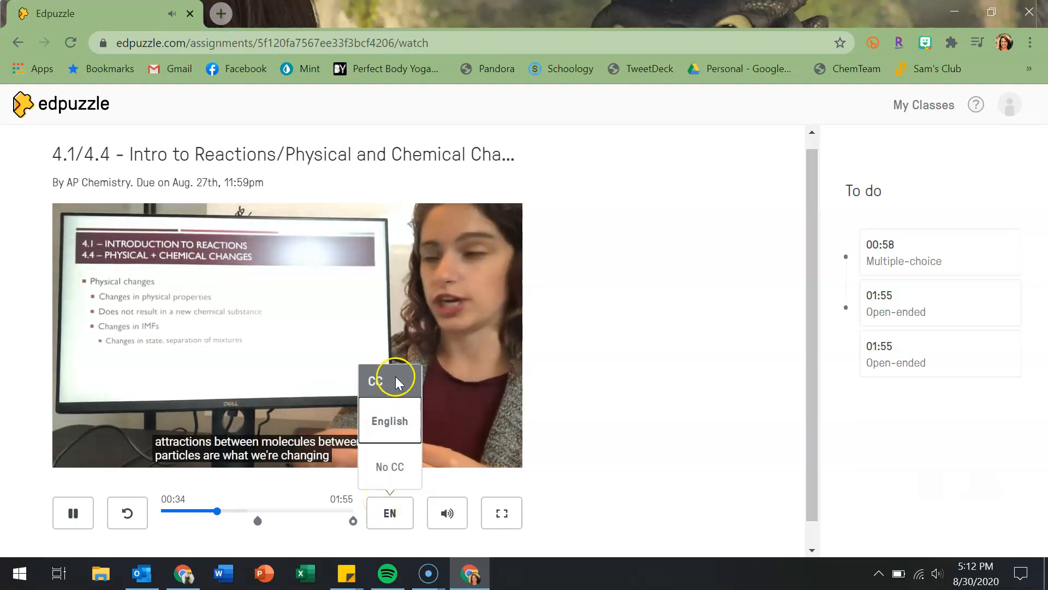
pyautogui.click(390, 465)
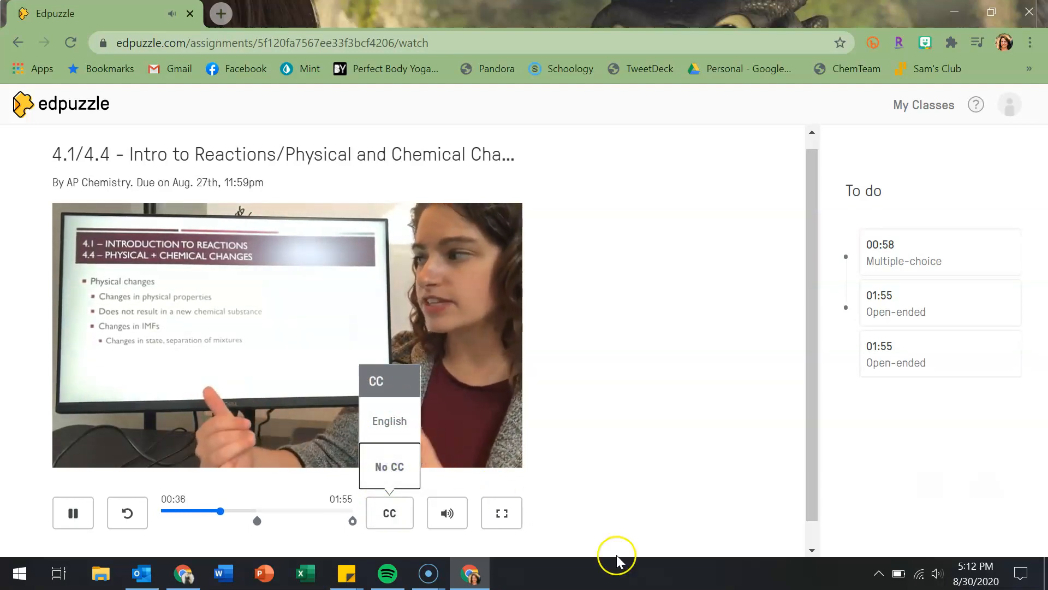
pyautogui.click(606, 483)
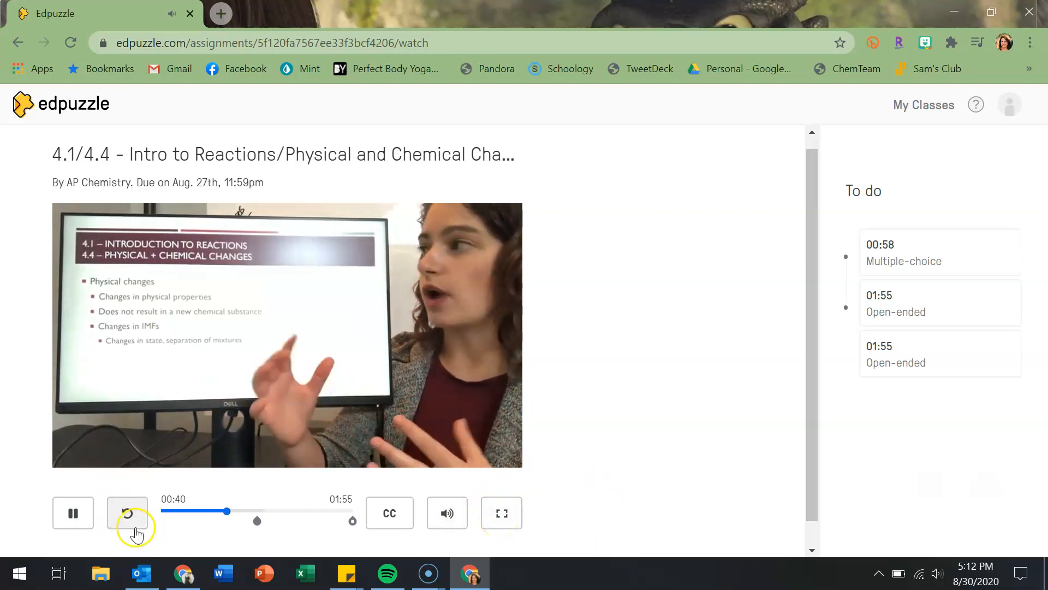
# Pause the video, rewind it to about 00:23, and resume it, trying to jump ahead of the watched part
pyautogui.click(73, 514)
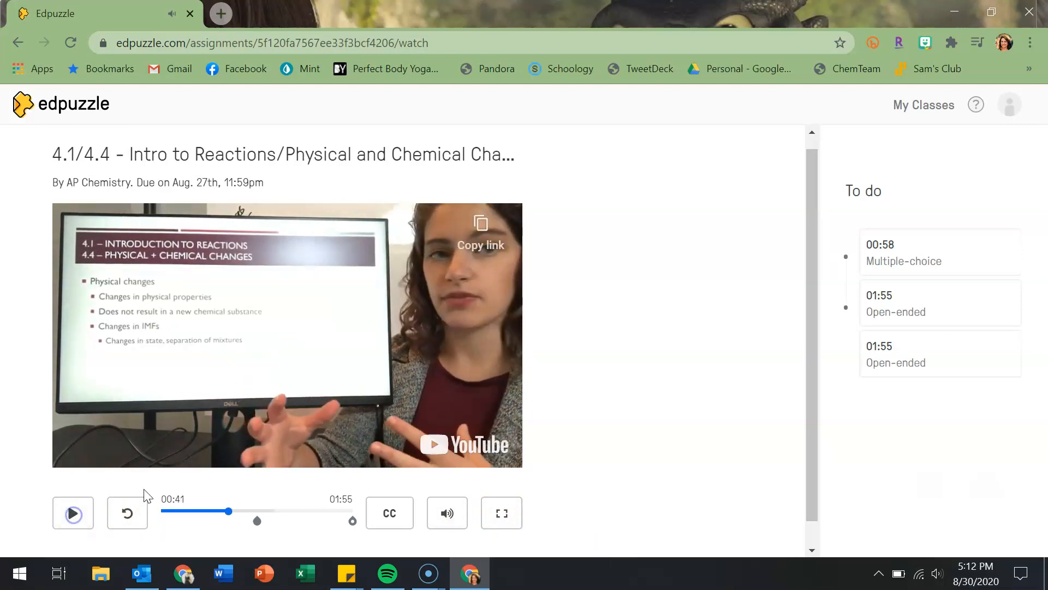
pyautogui.click(200, 511)
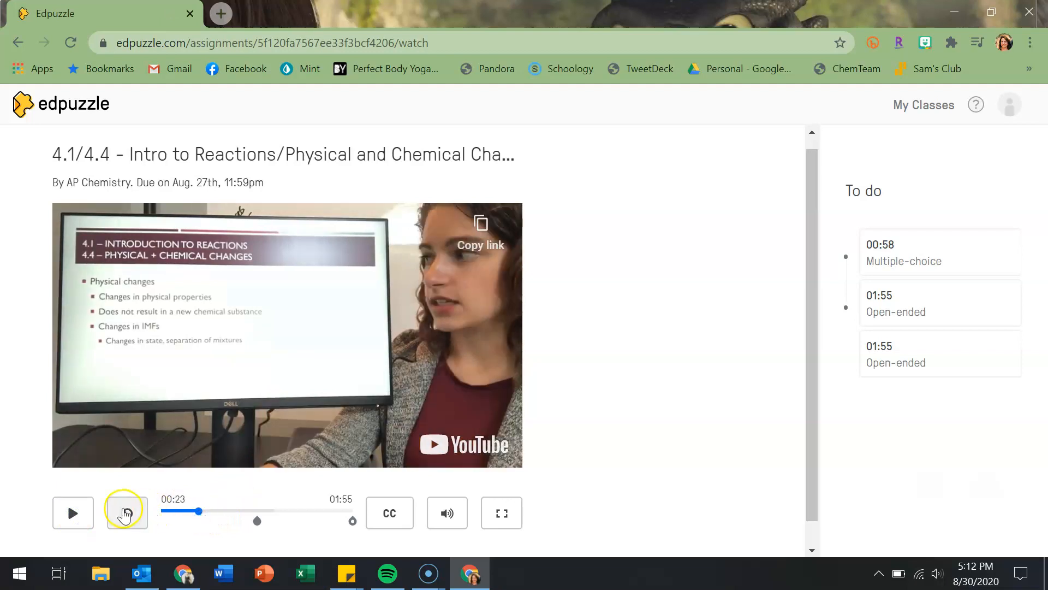
pyautogui.click(73, 513)
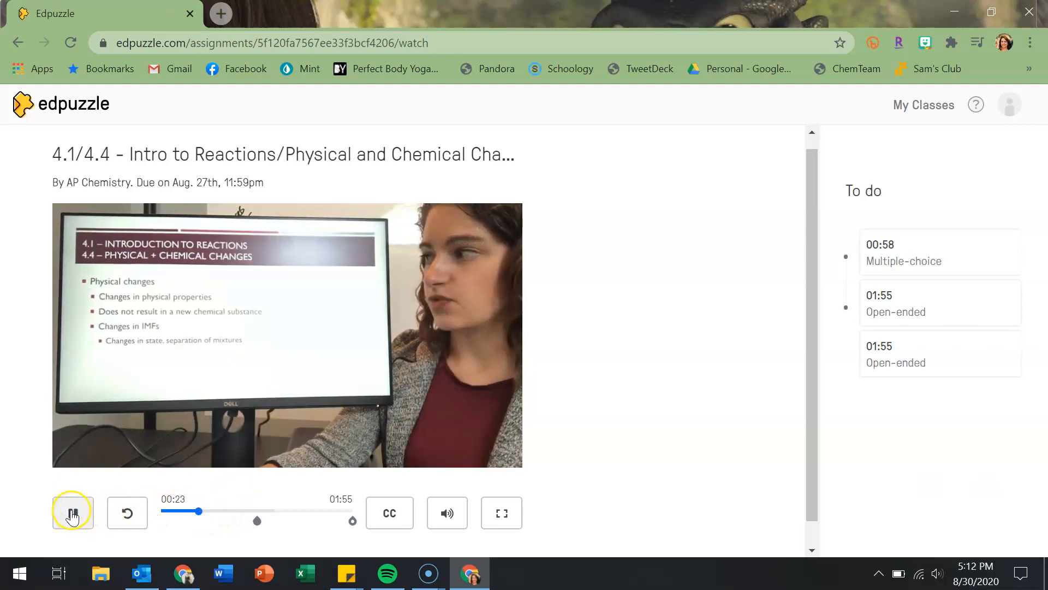
pyautogui.click(217, 511)
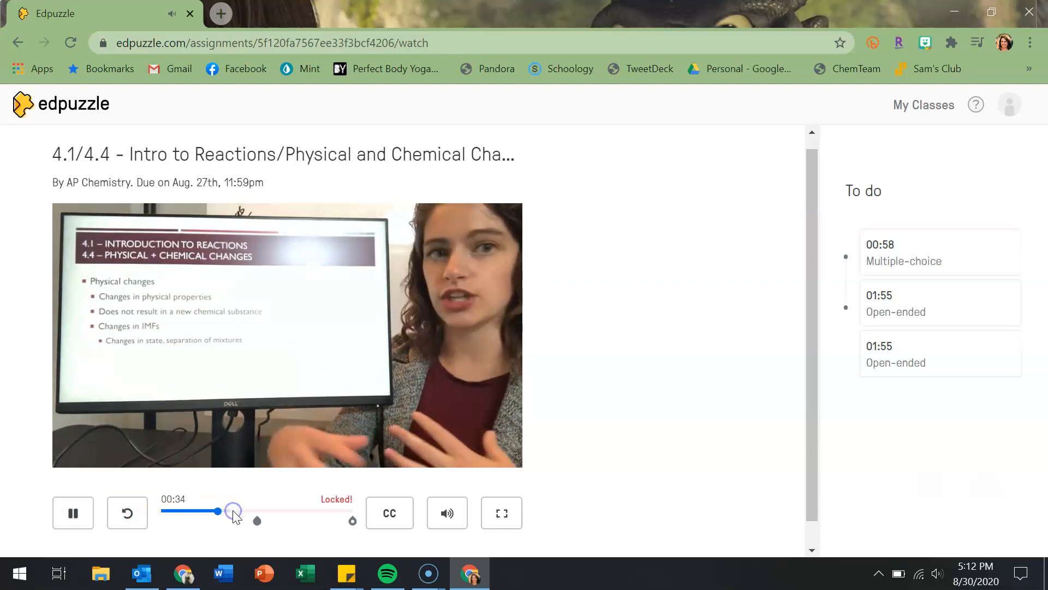
pyautogui.click(233, 511)
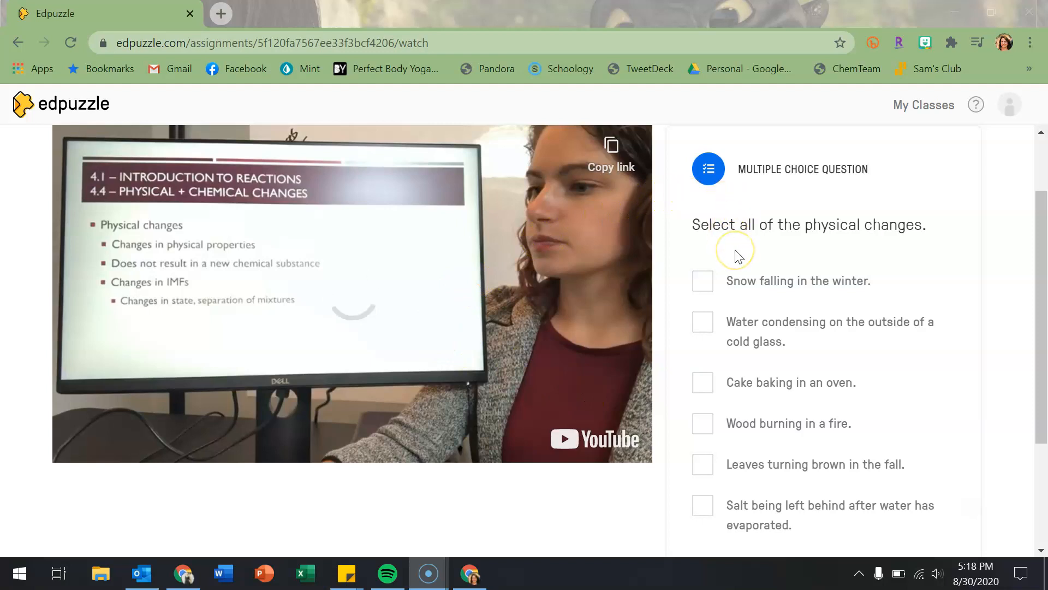
# Read the multiple-choice question about physical changes and select the answer "Snow falling in the winter."
pyautogui.scroll(-2, 738, 255)
pyautogui.scroll(2, 738, 256)
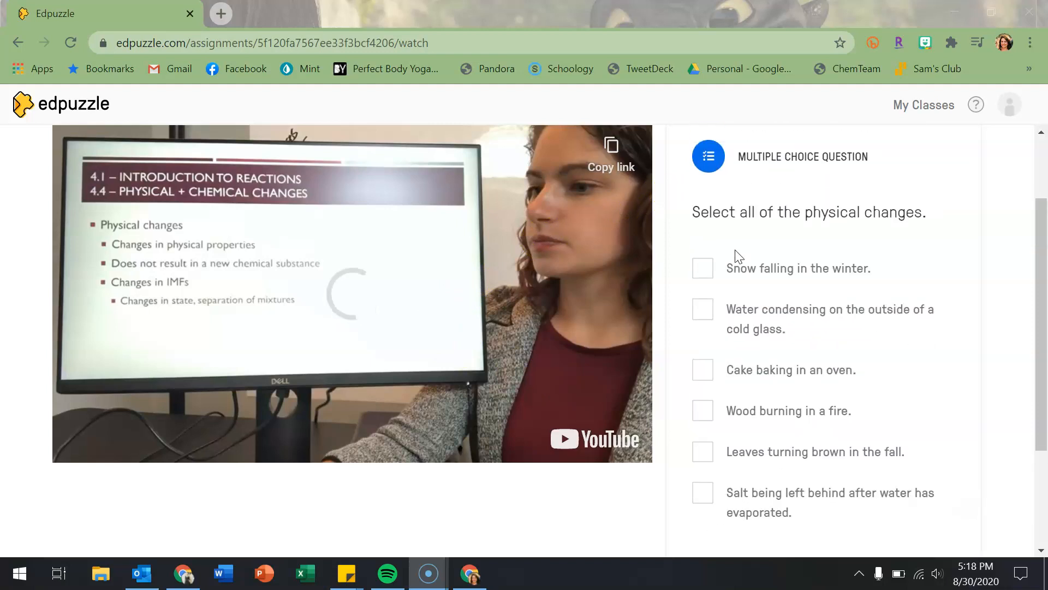
pyautogui.scroll(-1, 738, 256)
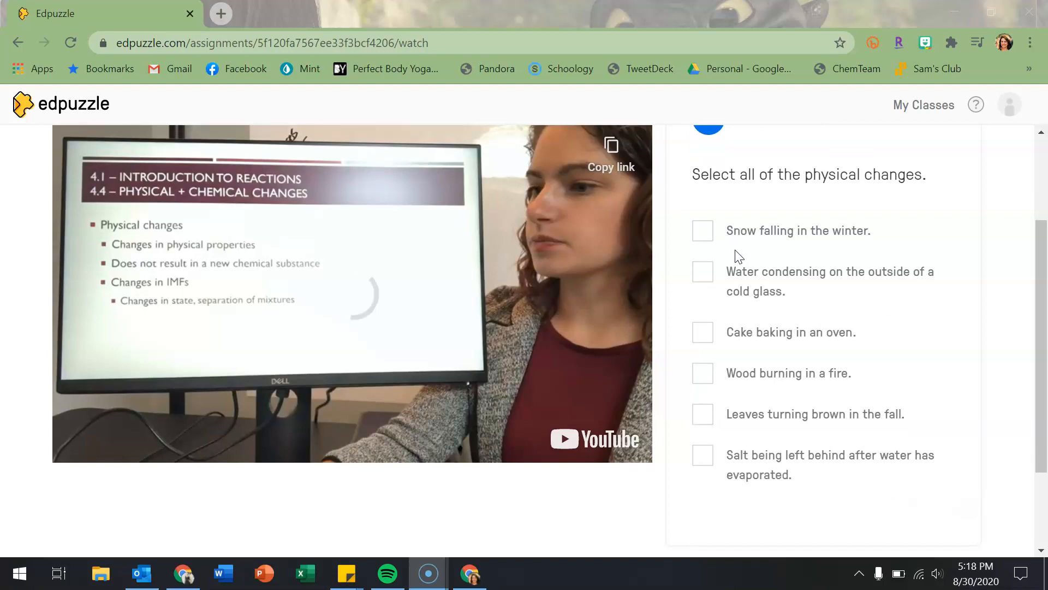
pyautogui.click(702, 232)
pyautogui.scroll(-1, 703, 235)
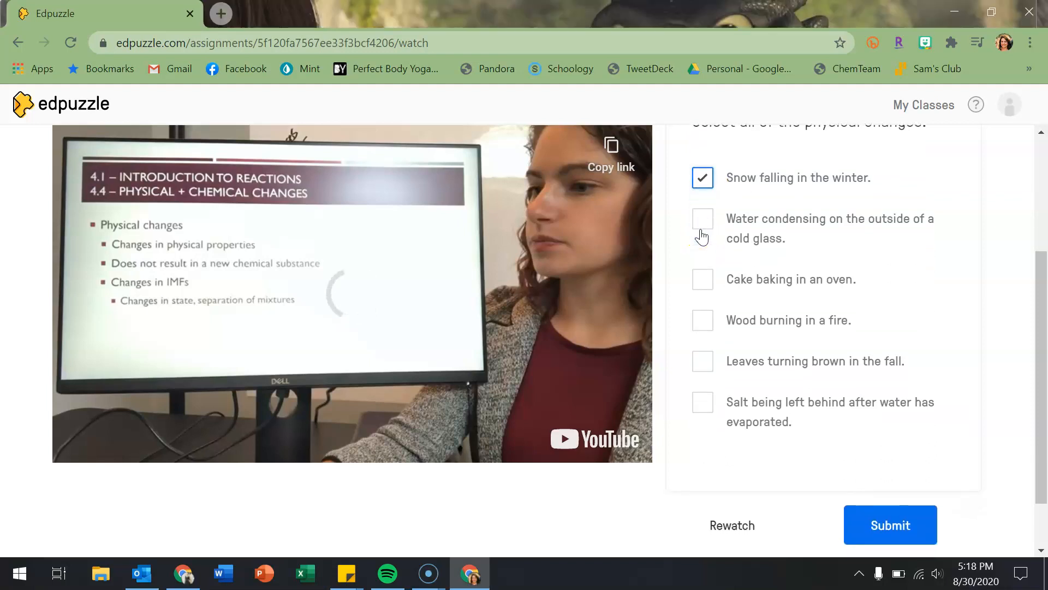
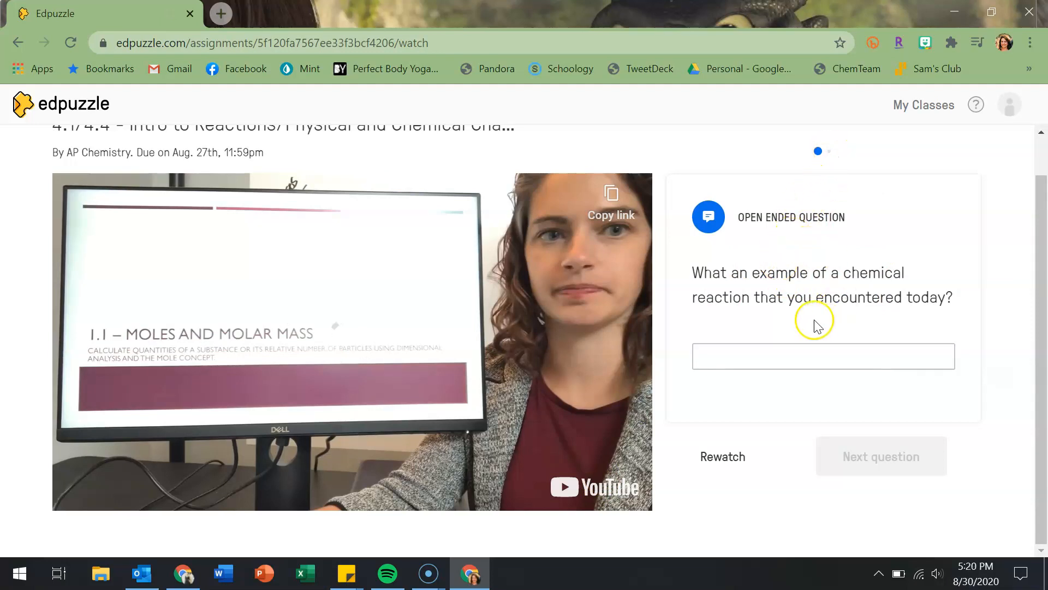
# Answer the open-ended question about a chemical reaction encountered today with "cooking" and proceed to the next question
pyautogui.hotkey('alt', 'p')
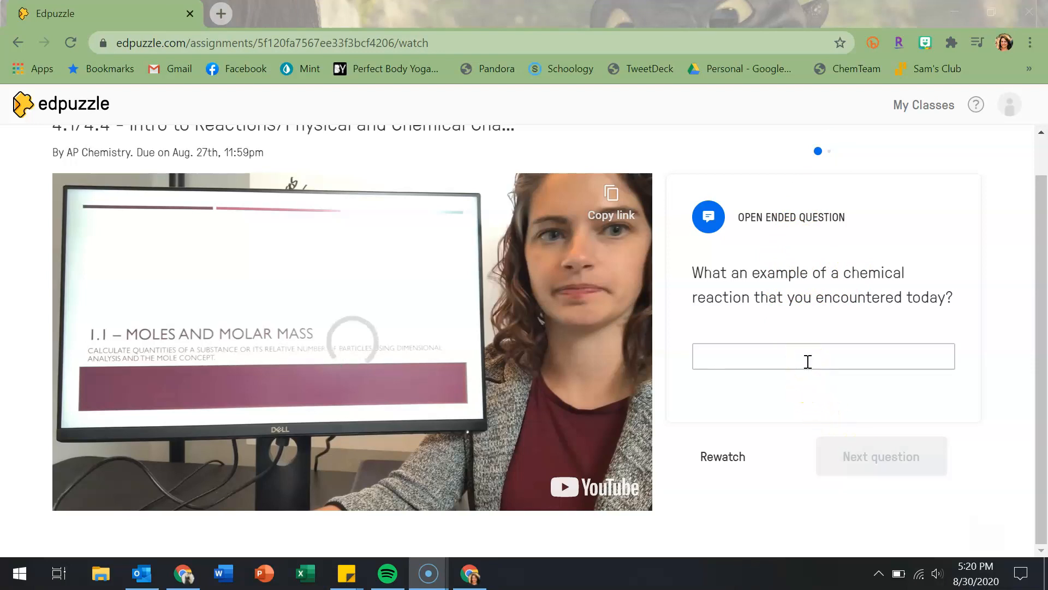
pyautogui.click(808, 361)
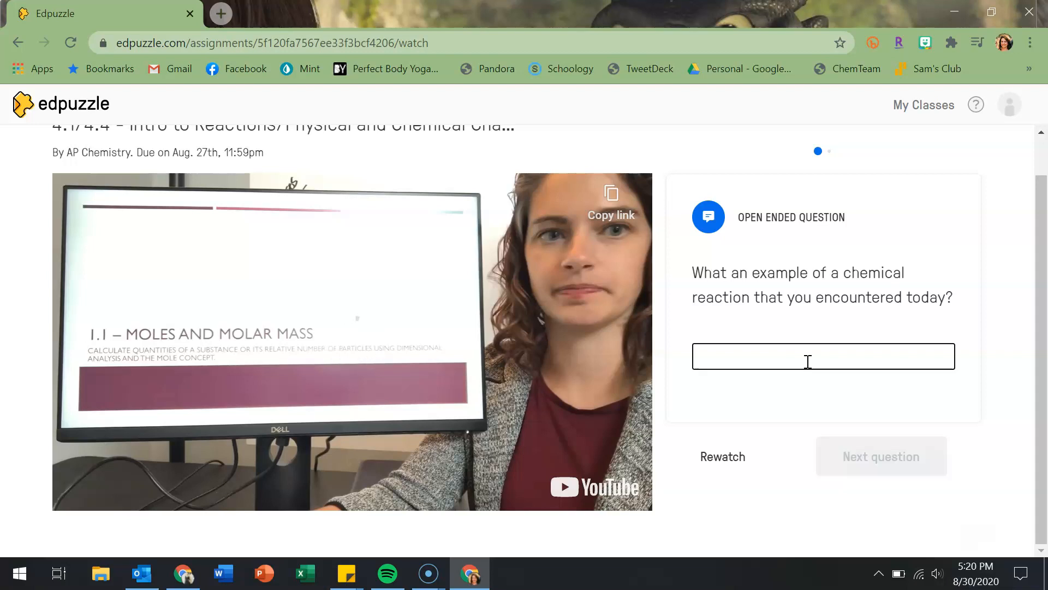
pyautogui.write('cooking')
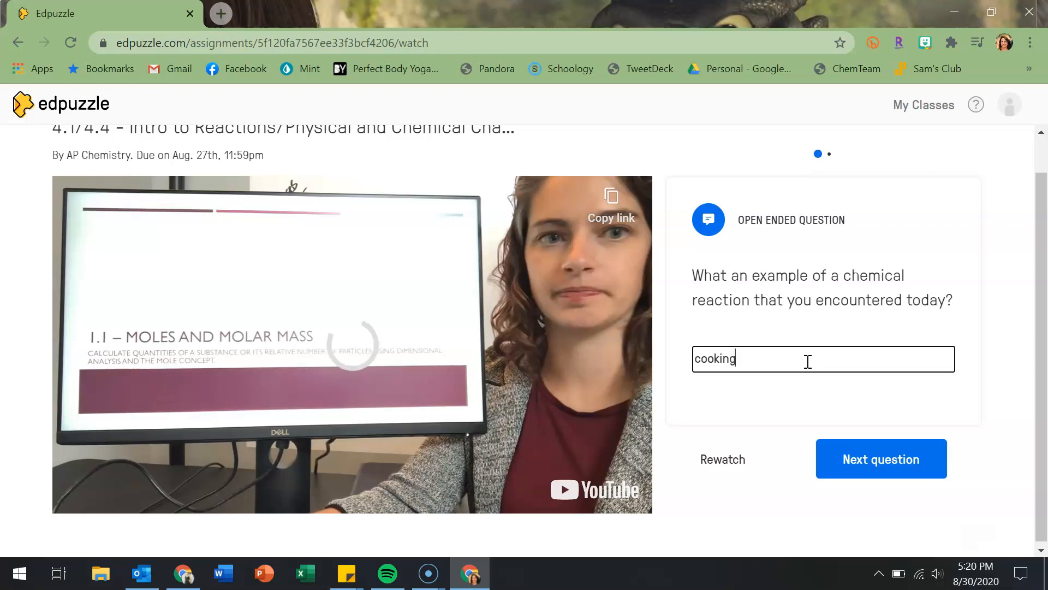
pyautogui.click(819, 446)
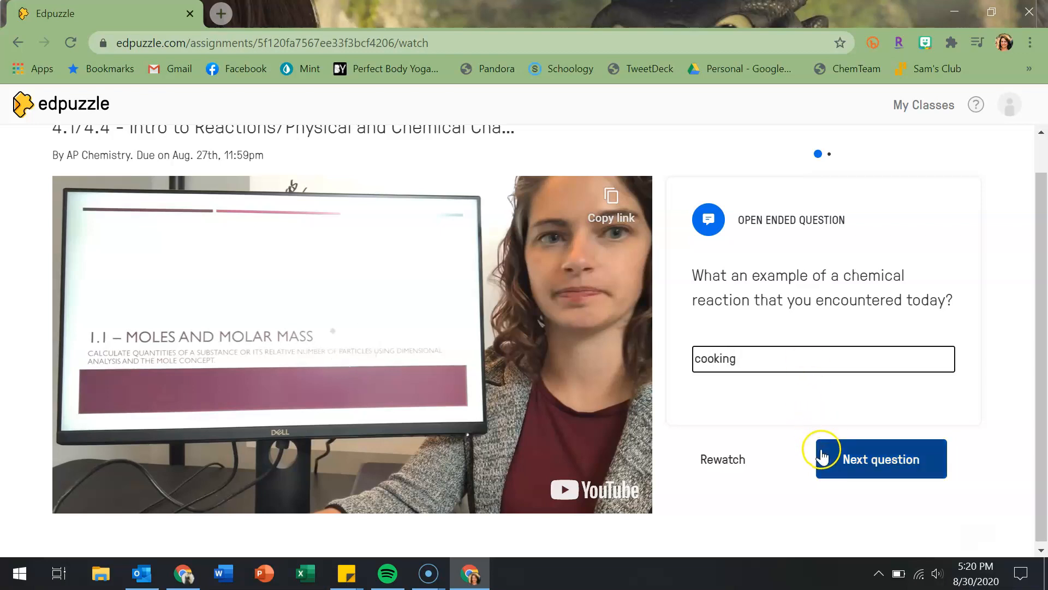
# Answer the question about which type of change happens most often with "physical" and submit the responses
pyautogui.click(830, 264)
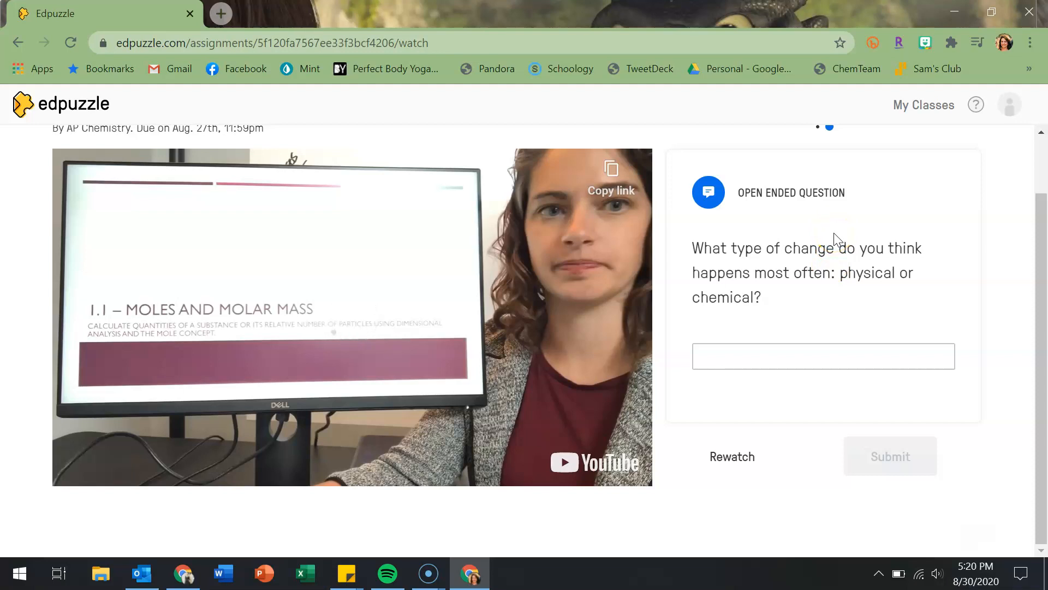
pyautogui.click(760, 368)
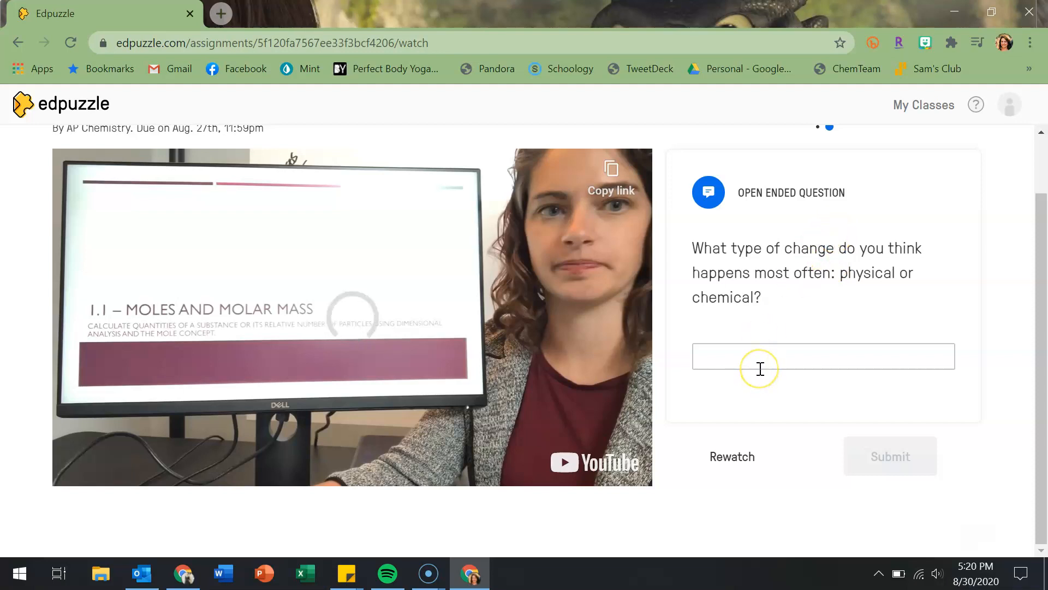
pyautogui.click(765, 356)
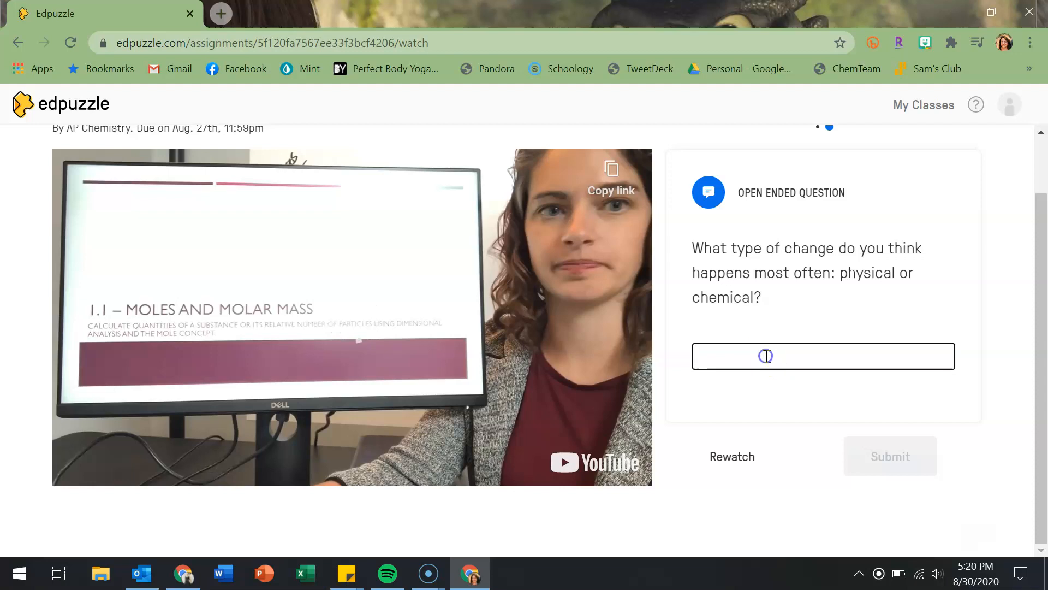
pyautogui.write('physical')
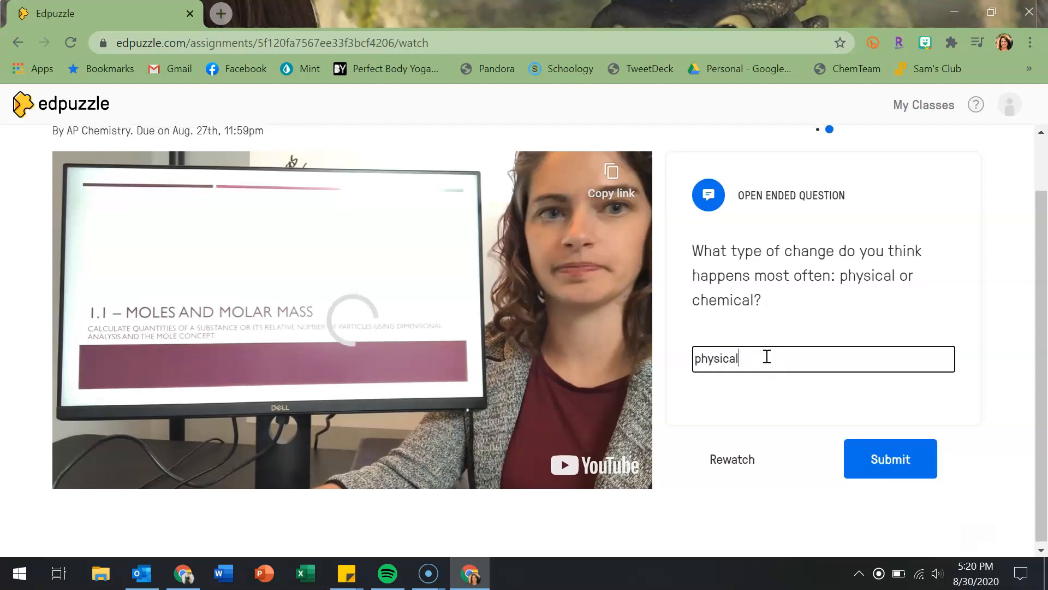
pyautogui.click(849, 445)
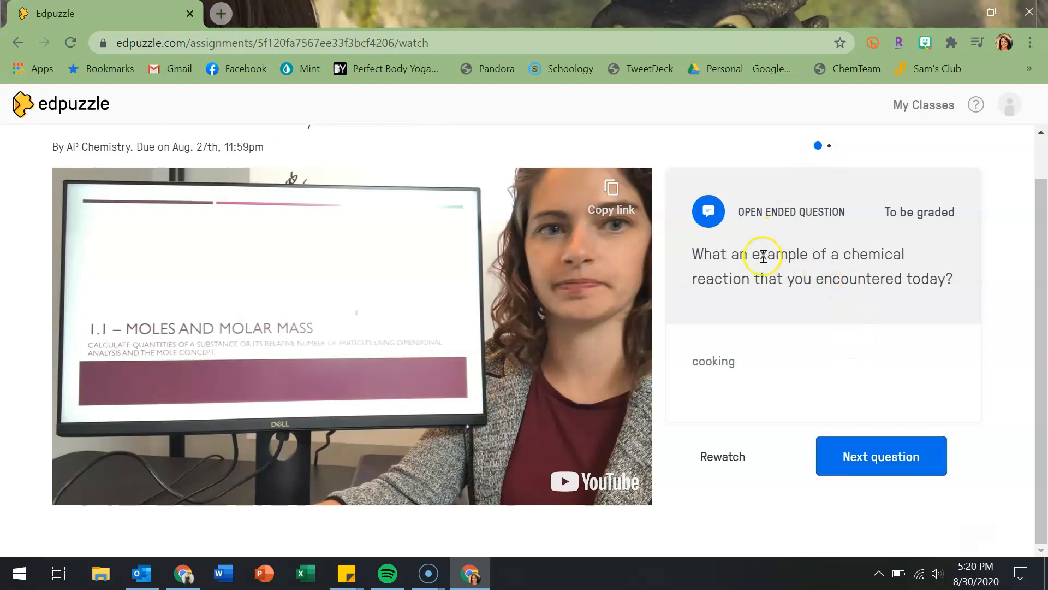
# Continue past the submitted open-ended answers to finish the assignment and show its results
pyautogui.click(828, 454)
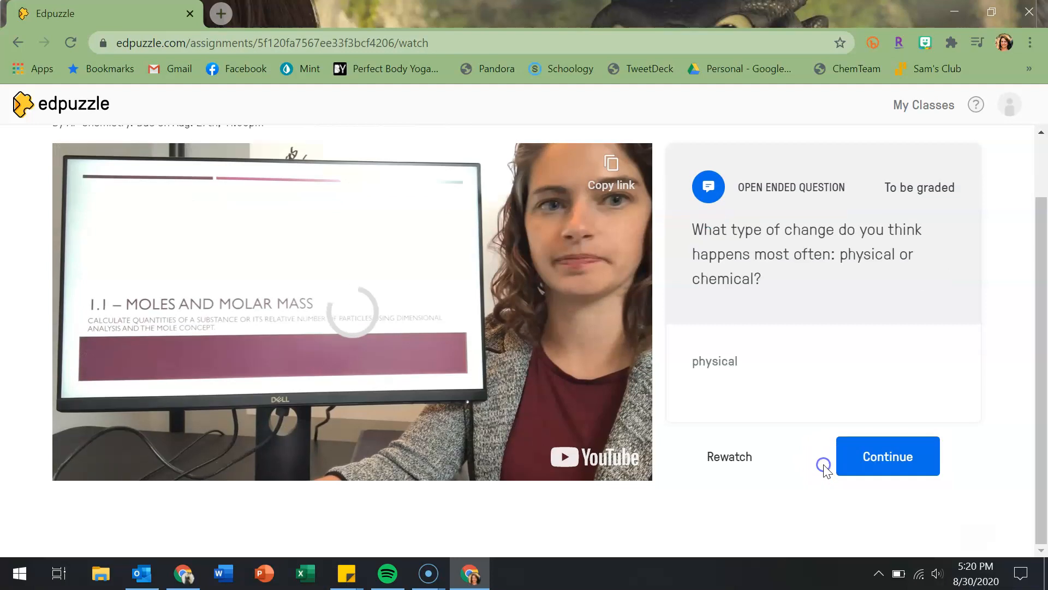
pyautogui.click(844, 464)
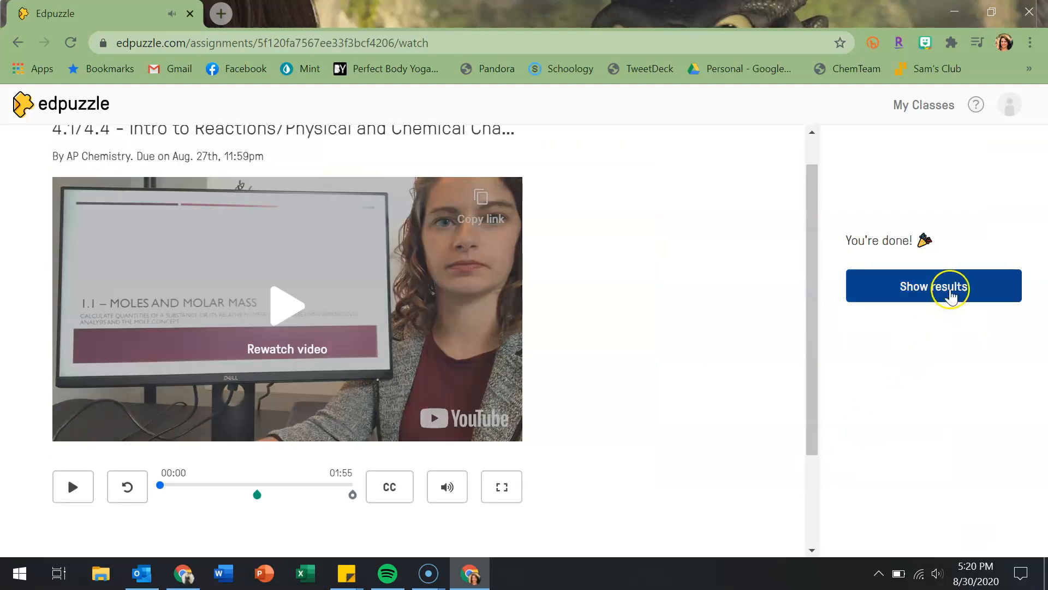
pyautogui.click(950, 294)
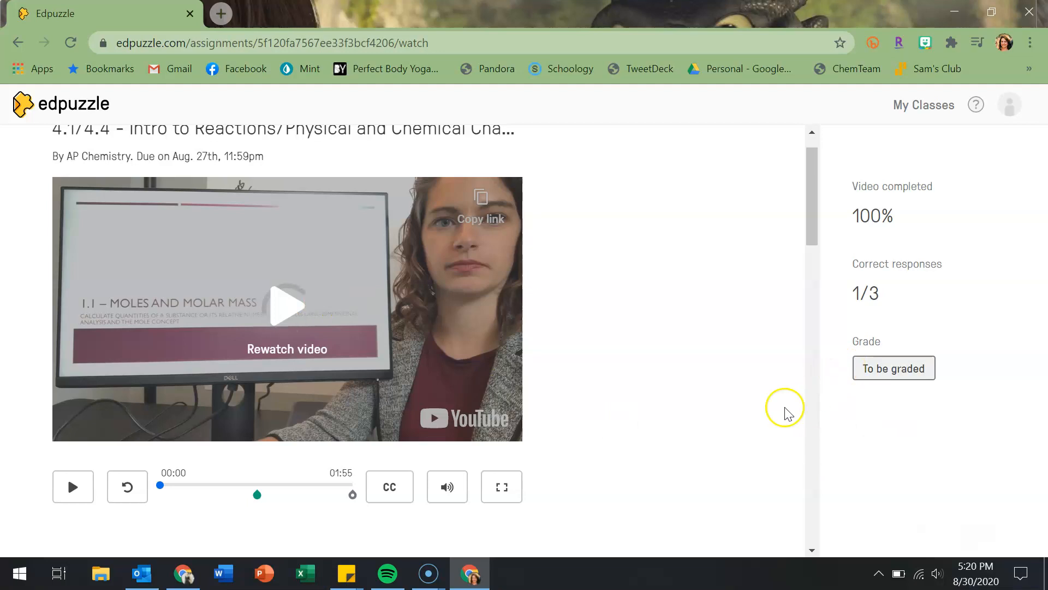
# Review the results of each question, including the comment field under the "cooking" answer, and return to the student's class page
pyautogui.scroll(-9, 730, 390)
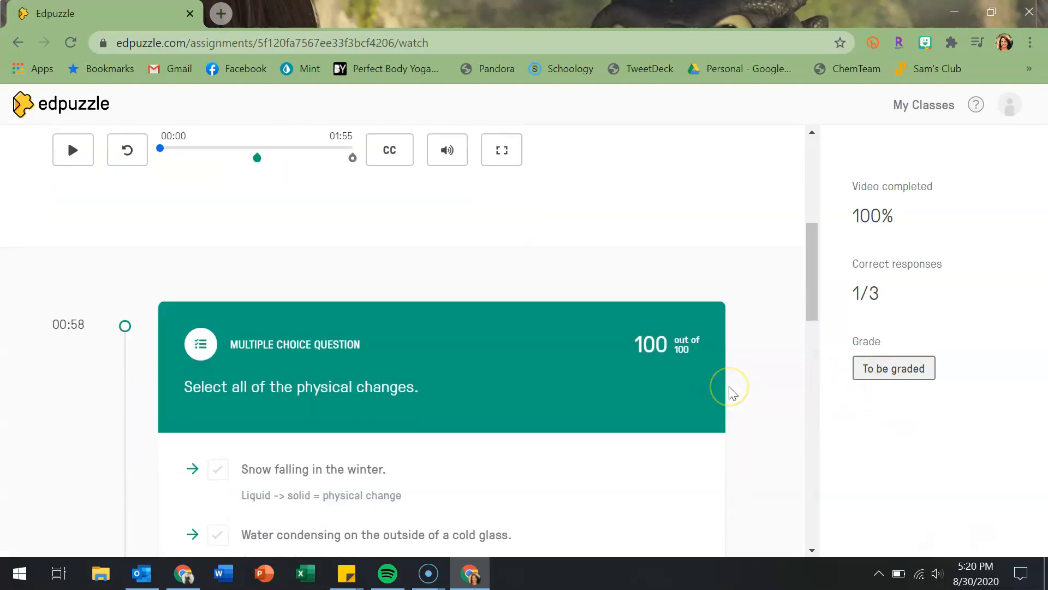
pyautogui.scroll(-12, 731, 392)
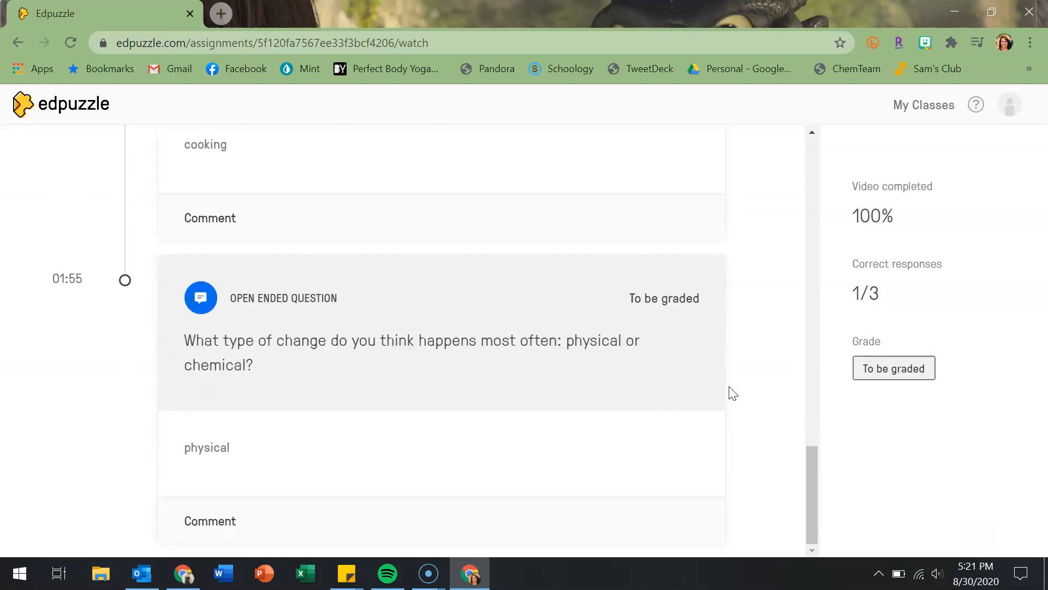
pyautogui.click(194, 217)
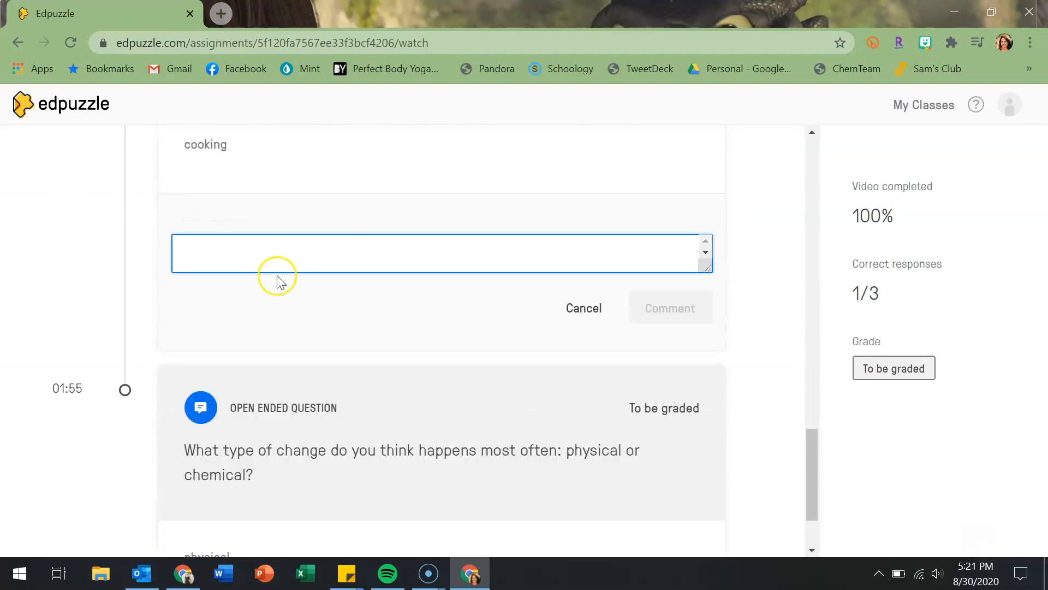
pyautogui.scroll(1, 280, 281)
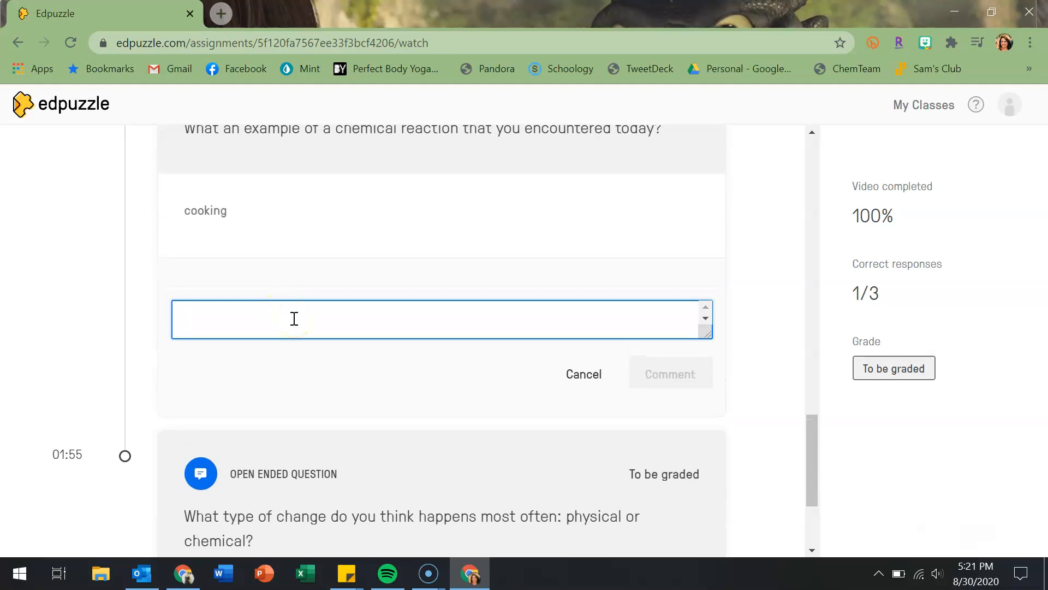
pyautogui.scroll(-3, 304, 370)
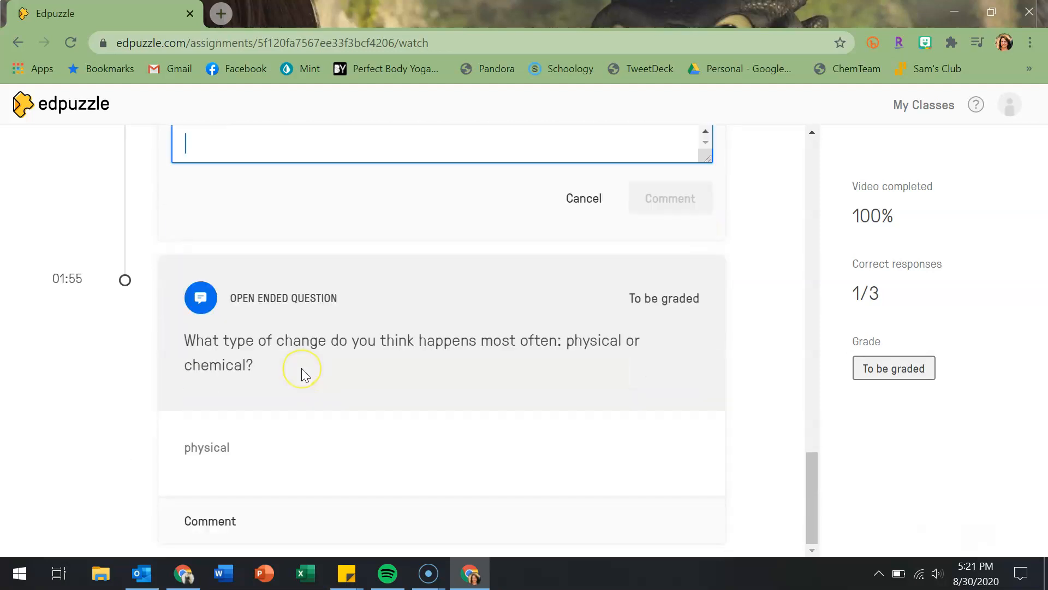
pyautogui.scroll(15, 595, 427)
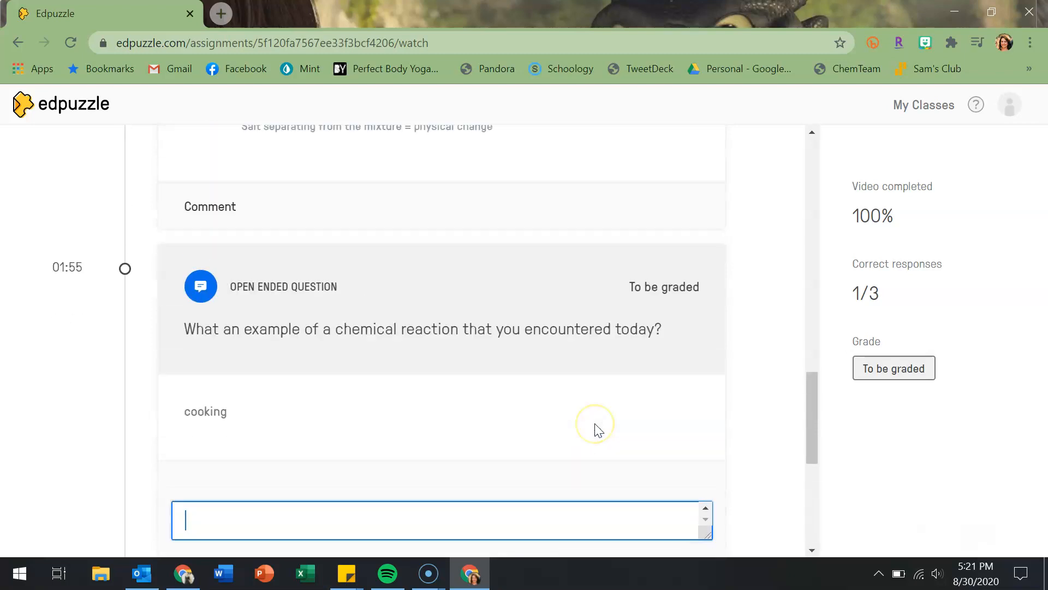
pyautogui.scroll(2, 599, 430)
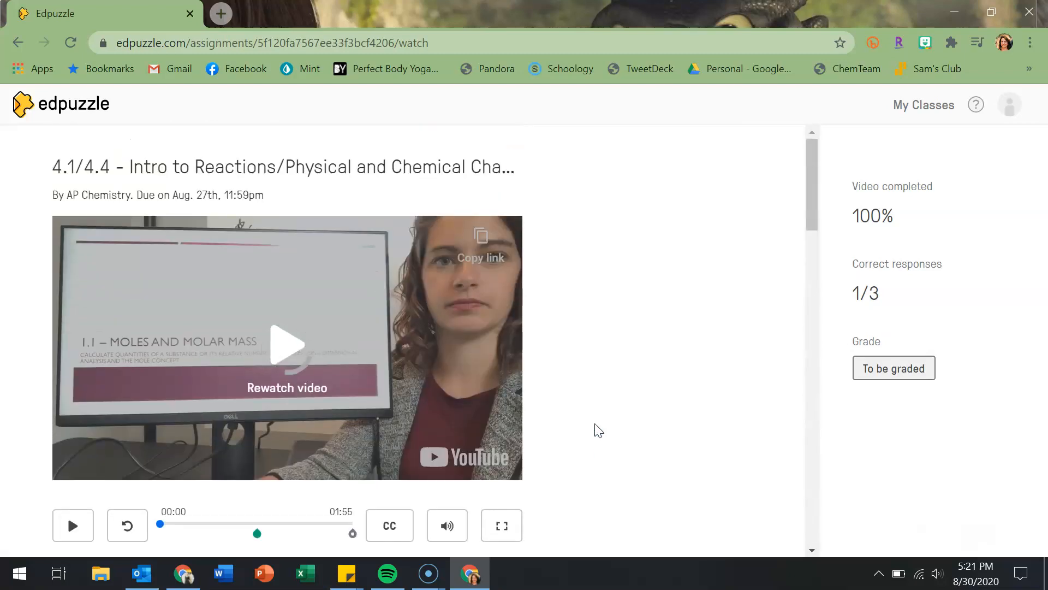
pyautogui.scroll(-17, 599, 430)
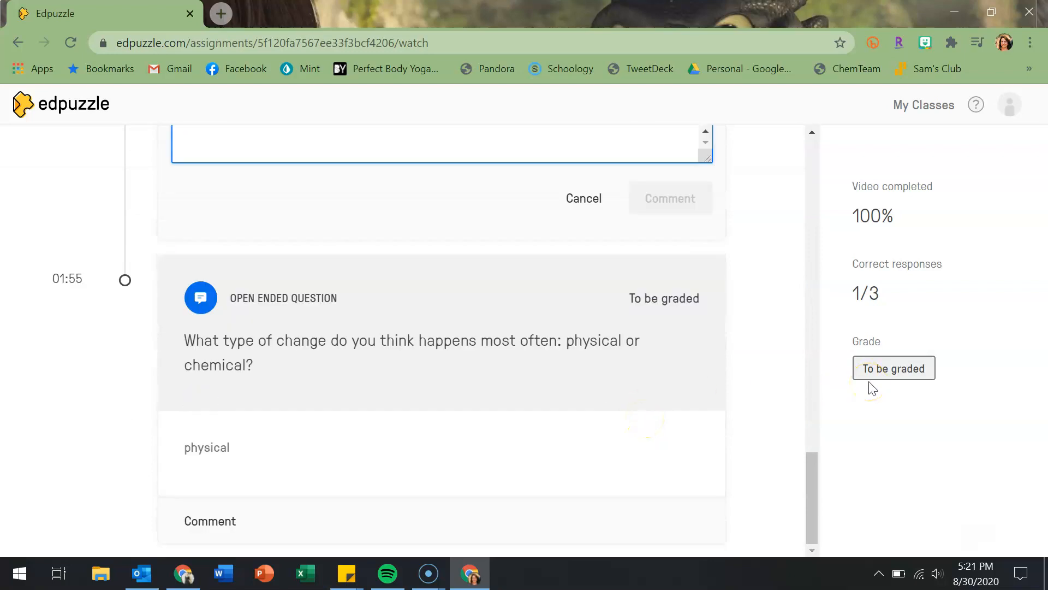
pyautogui.click(909, 109)
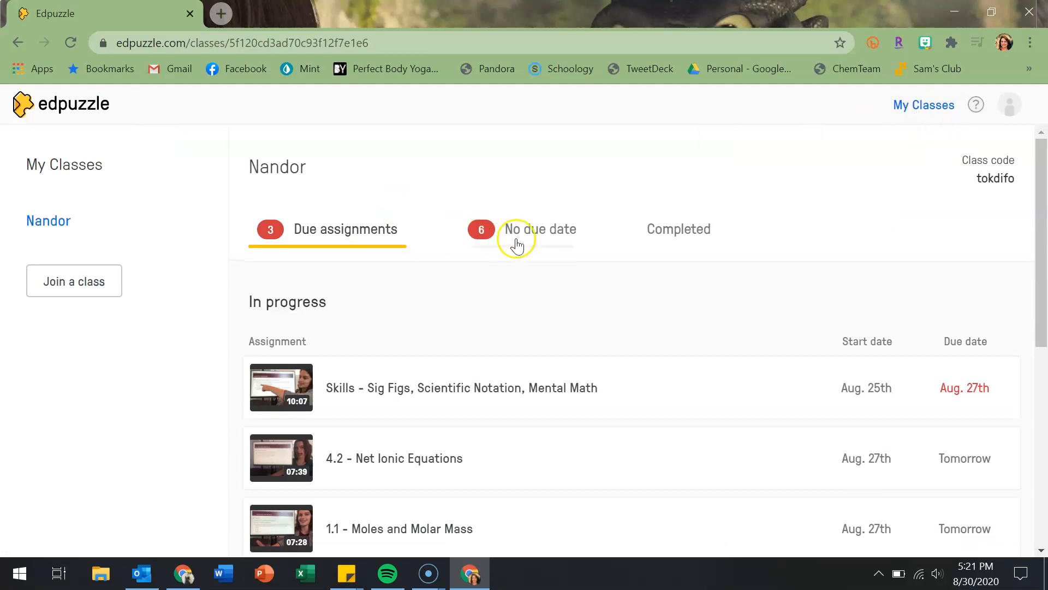
# Open the submitted 4.1/4.4 - Intro to Reactions assignment from the student's completed assignments and look over its page
pyautogui.click(665, 236)
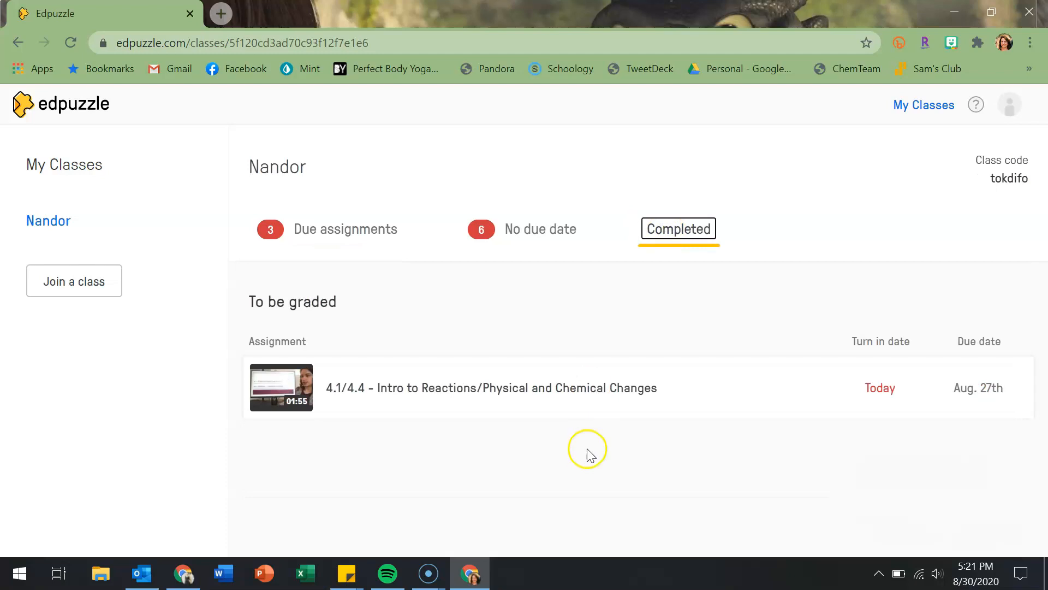
pyautogui.click(576, 391)
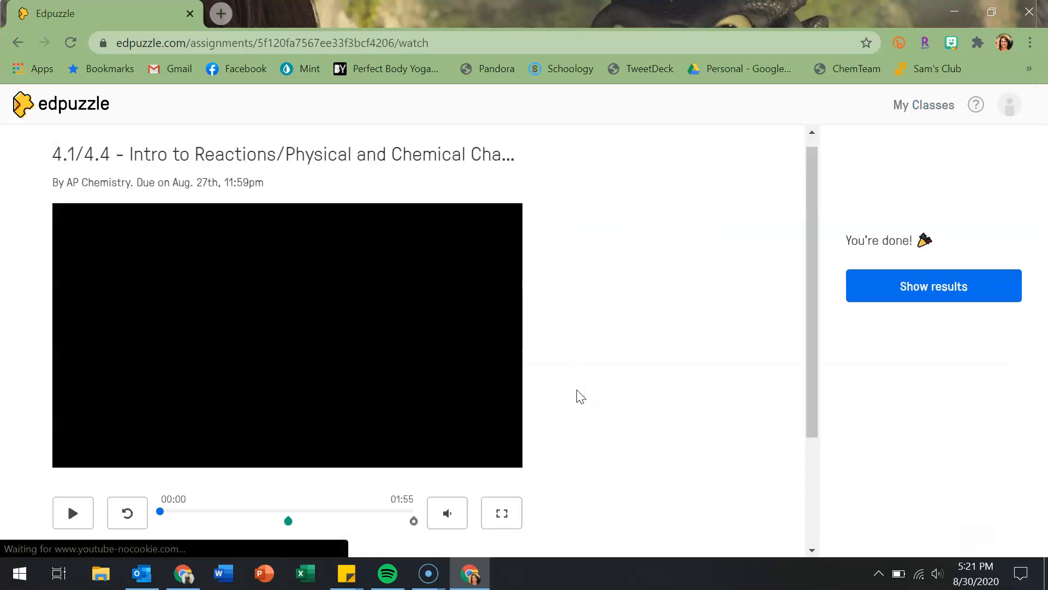
pyautogui.scroll(-3, 580, 397)
pyautogui.scroll(3, 580, 397)
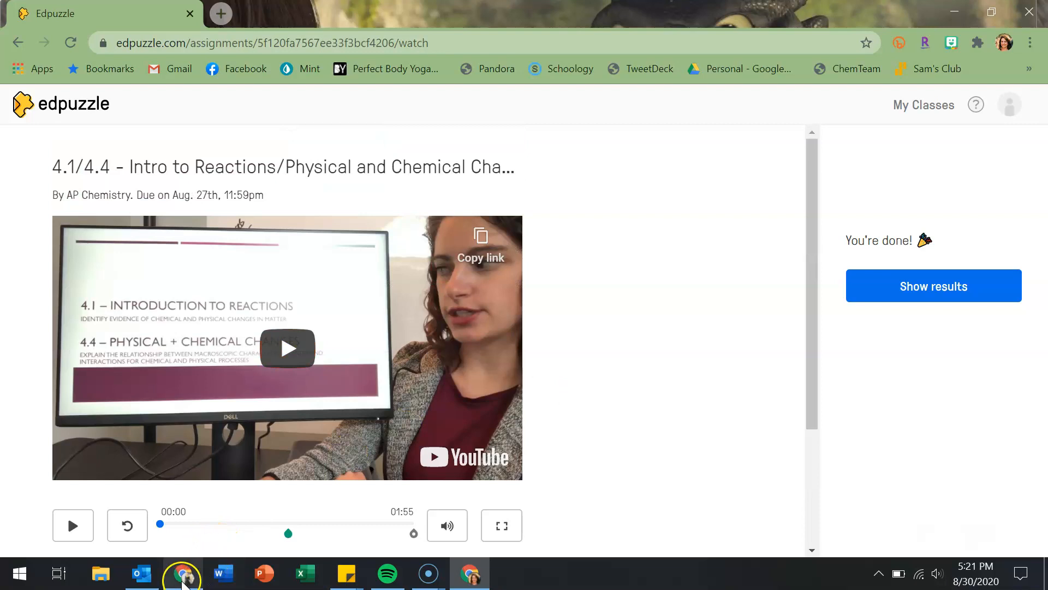
# Switch to the teacher's browser window, reload the class page and dismiss the Edpuzzle Coach notice
pyautogui.click(183, 579)
pyautogui.click(484, 451)
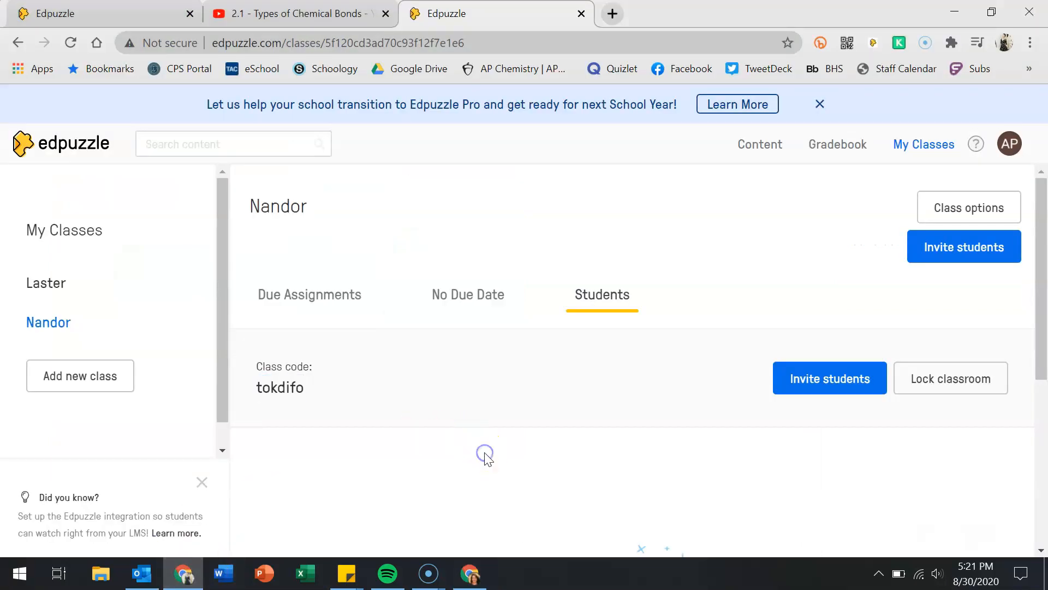
pyautogui.click(589, 292)
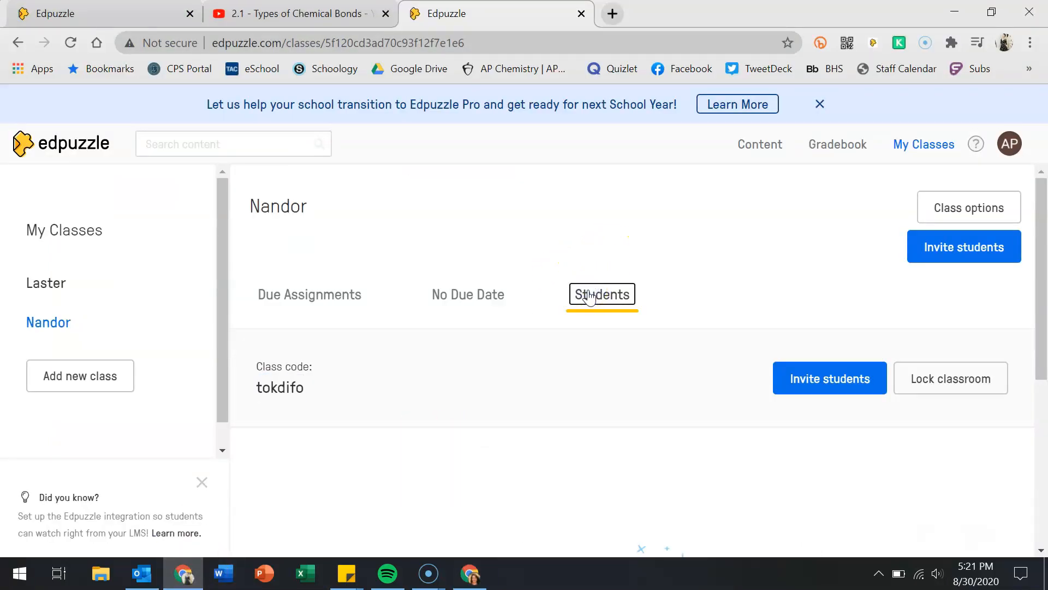
pyautogui.scroll(-3, 589, 297)
pyautogui.scroll(4, 589, 296)
pyautogui.click(71, 44)
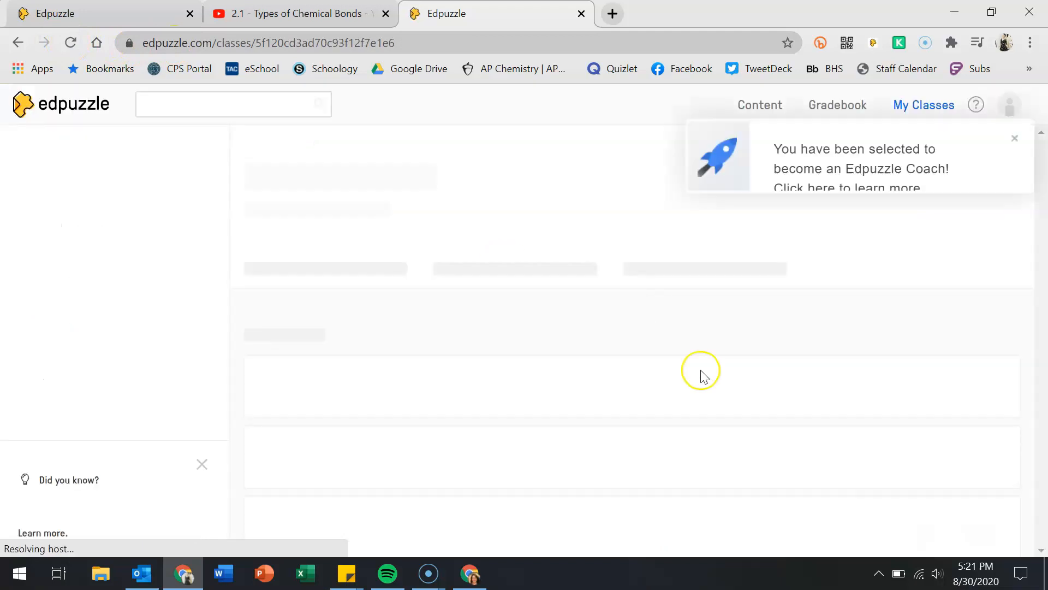
pyautogui.scroll(-1, 703, 376)
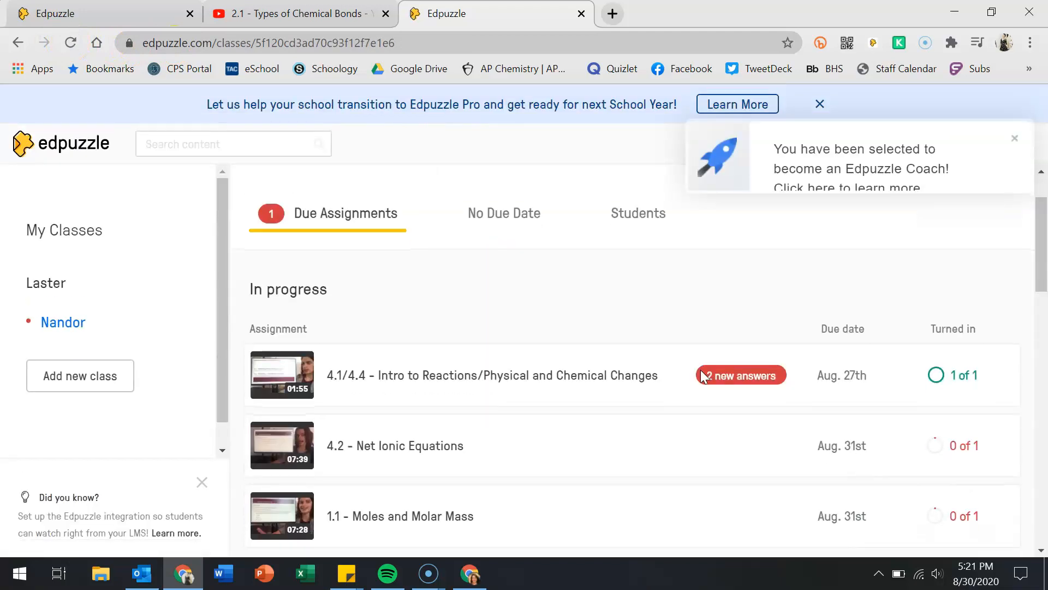
pyautogui.click(1013, 140)
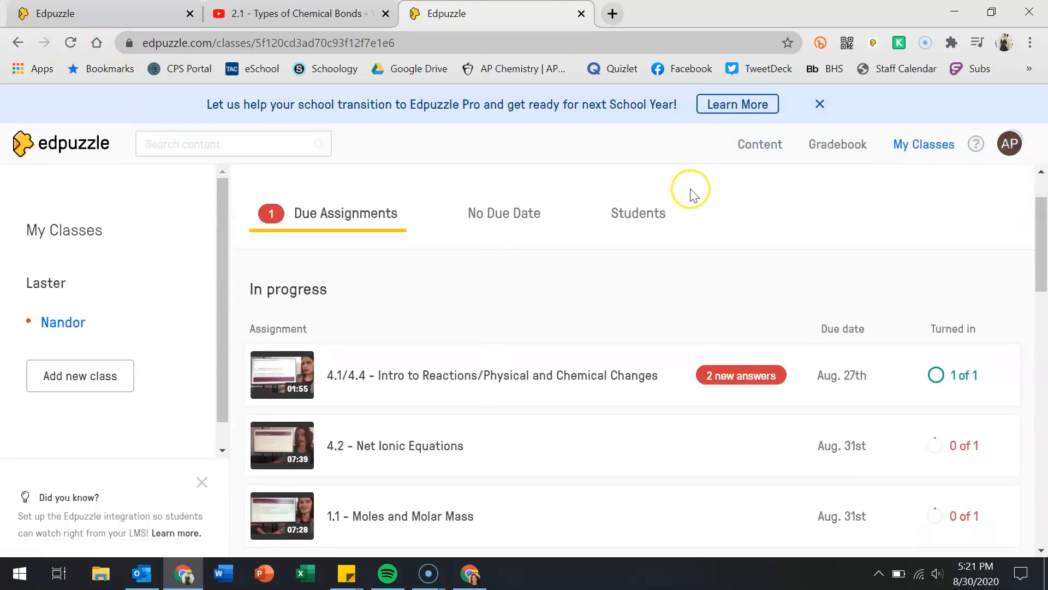
# Check the class's student roster, then return to the due assignments to look over the in-progress list
pyautogui.click(640, 216)
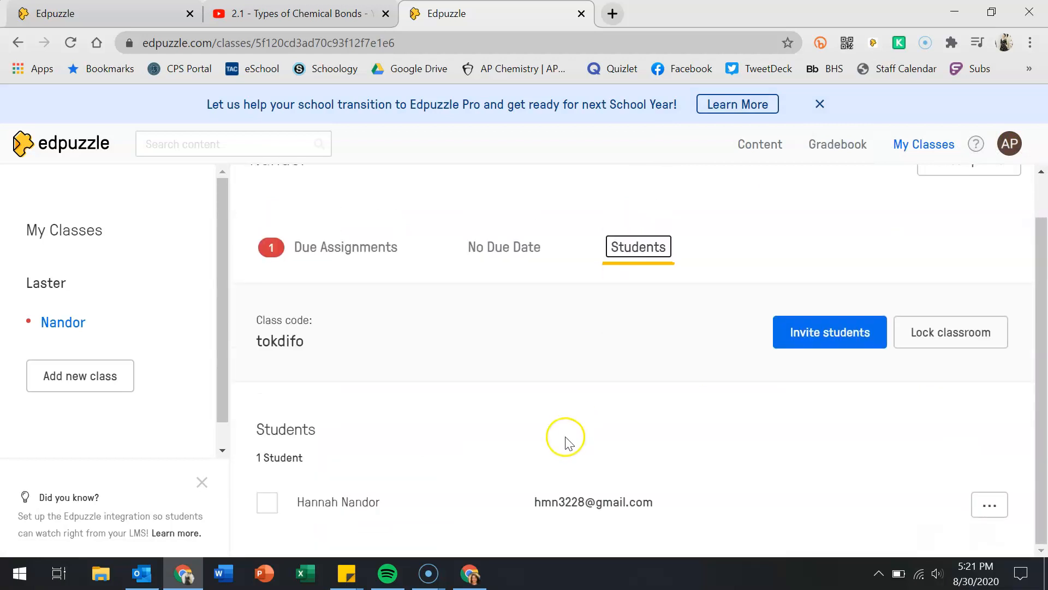
pyautogui.click(309, 253)
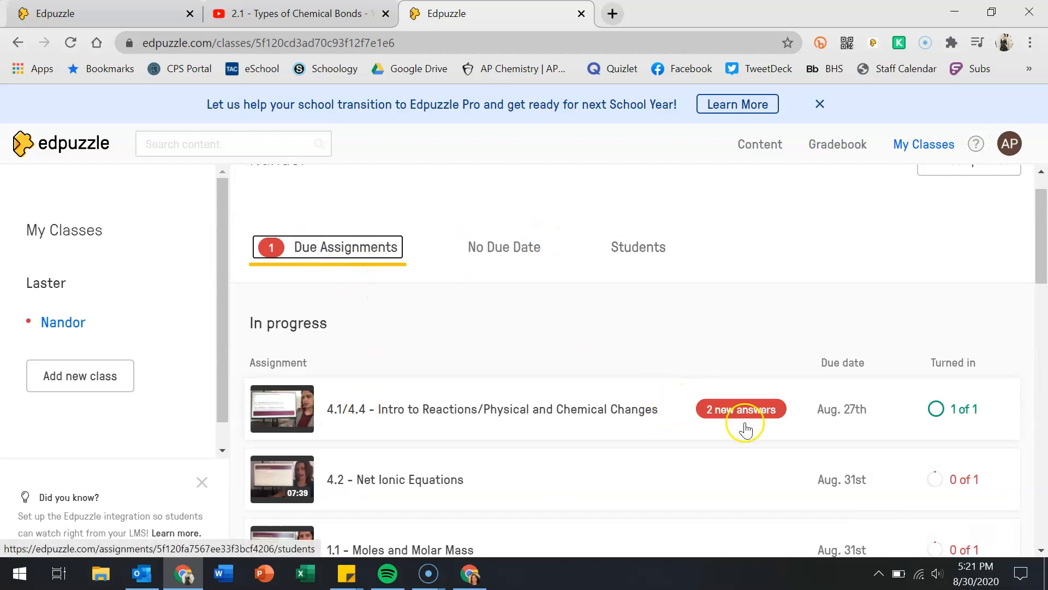
pyautogui.scroll(-3, 770, 415)
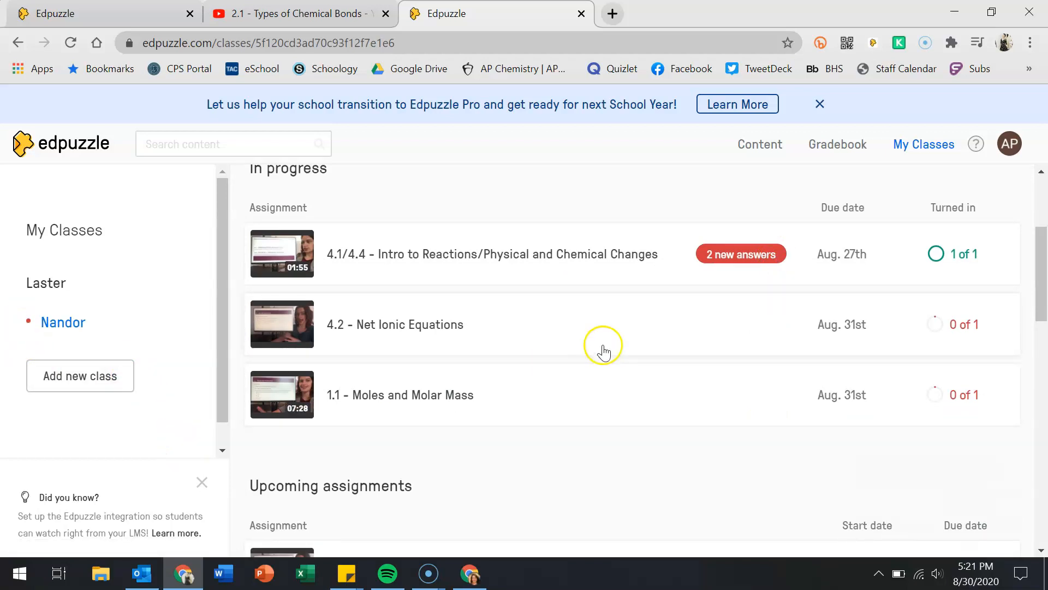
# Open the 4.1/4.4 assignment's new answers and examine the student's watch progress, turn-in time and available per-student options
pyautogui.click(764, 251)
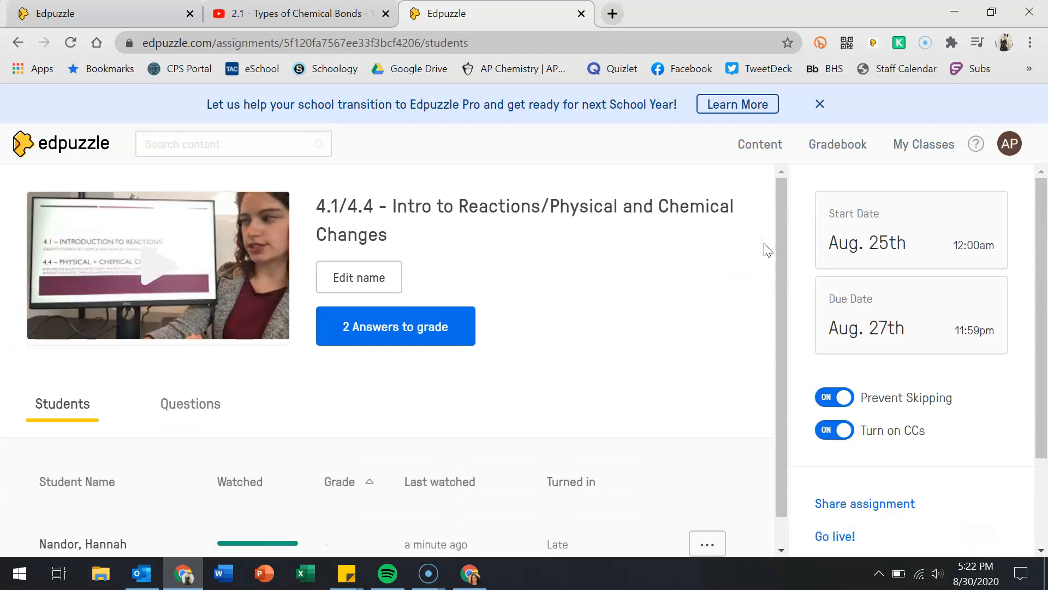
pyautogui.scroll(-1, 582, 284)
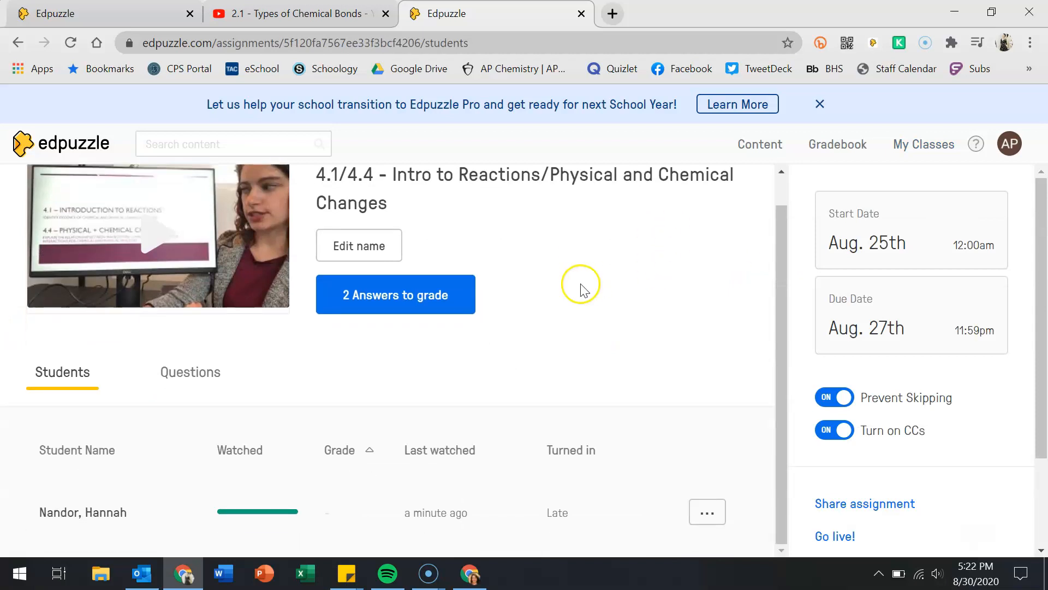
pyautogui.scroll(-1, 496, 376)
pyautogui.scroll(-1, 497, 377)
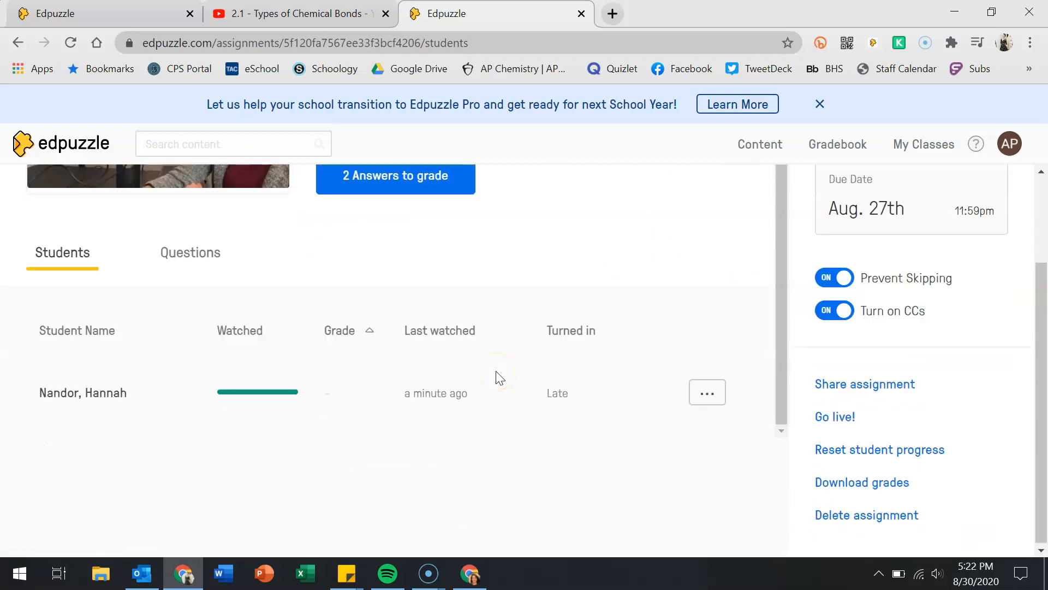
pyautogui.scroll(1, 497, 377)
pyautogui.scroll(2, 497, 377)
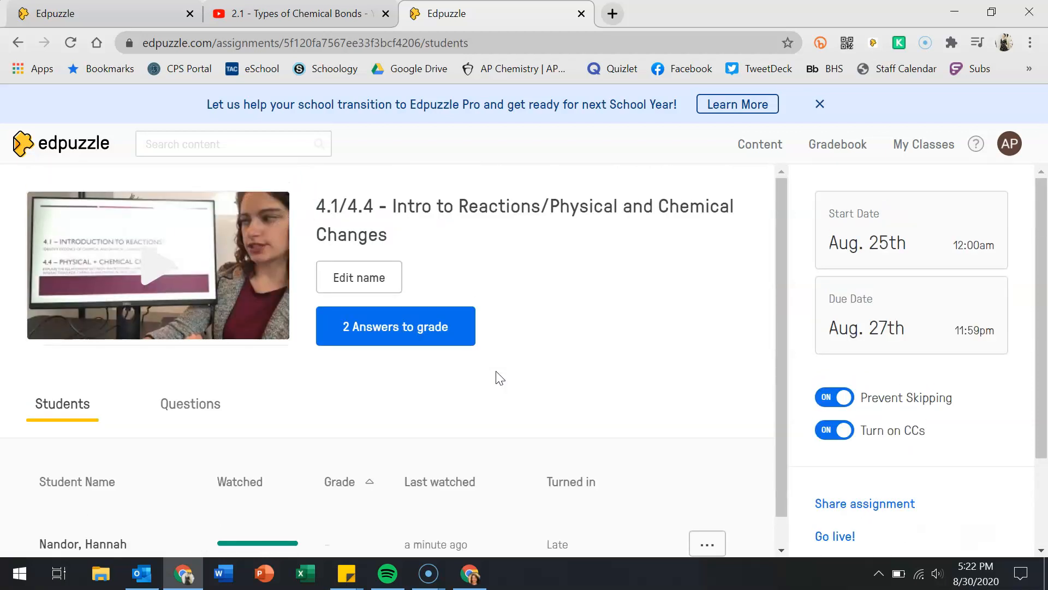
pyautogui.scroll(-1, 235, 394)
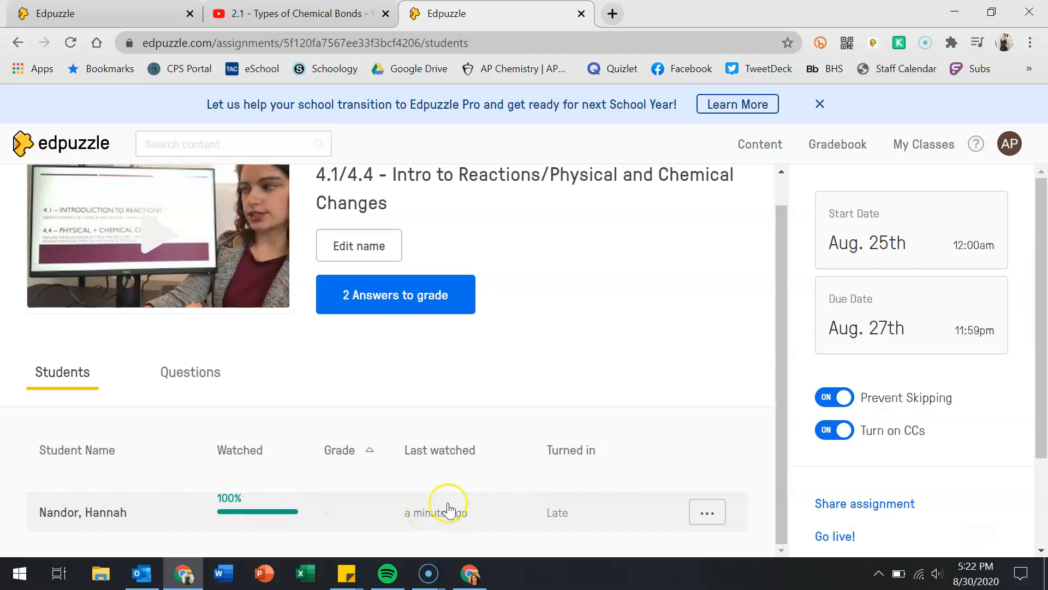
pyautogui.moveTo(565, 516)
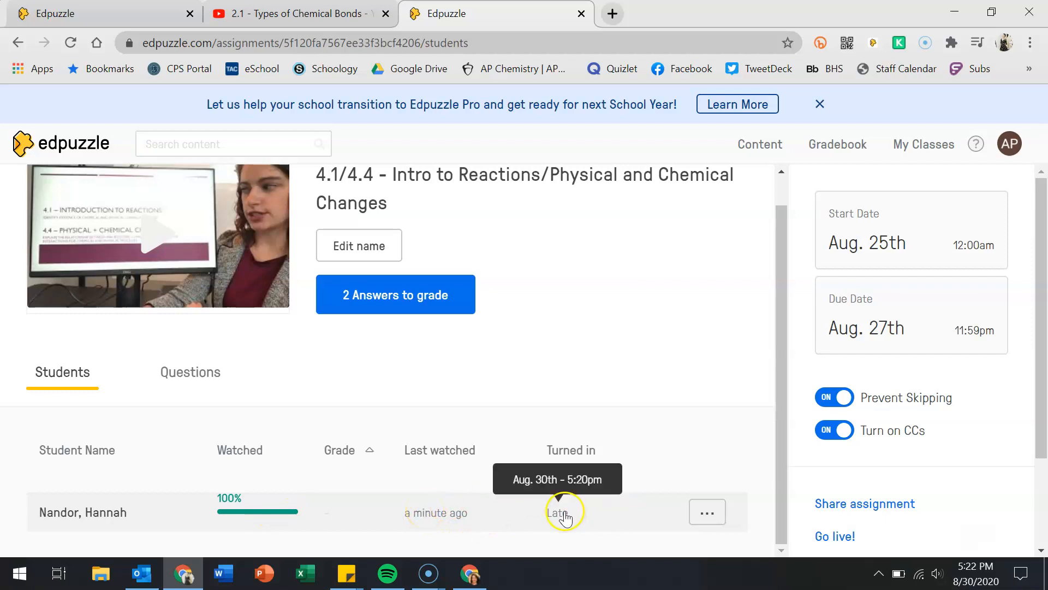
pyautogui.click(709, 511)
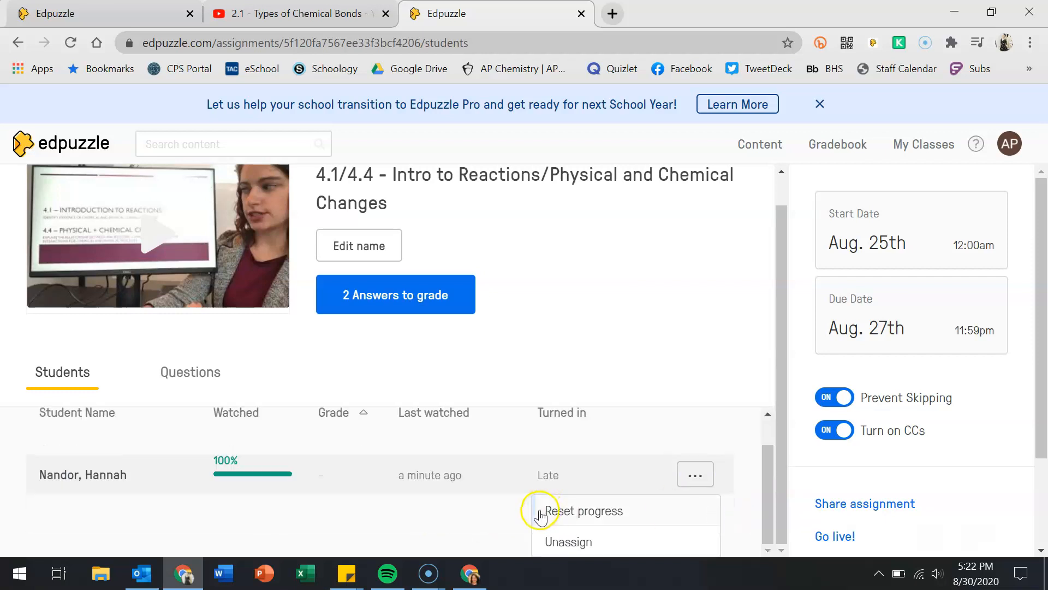
pyautogui.click(679, 431)
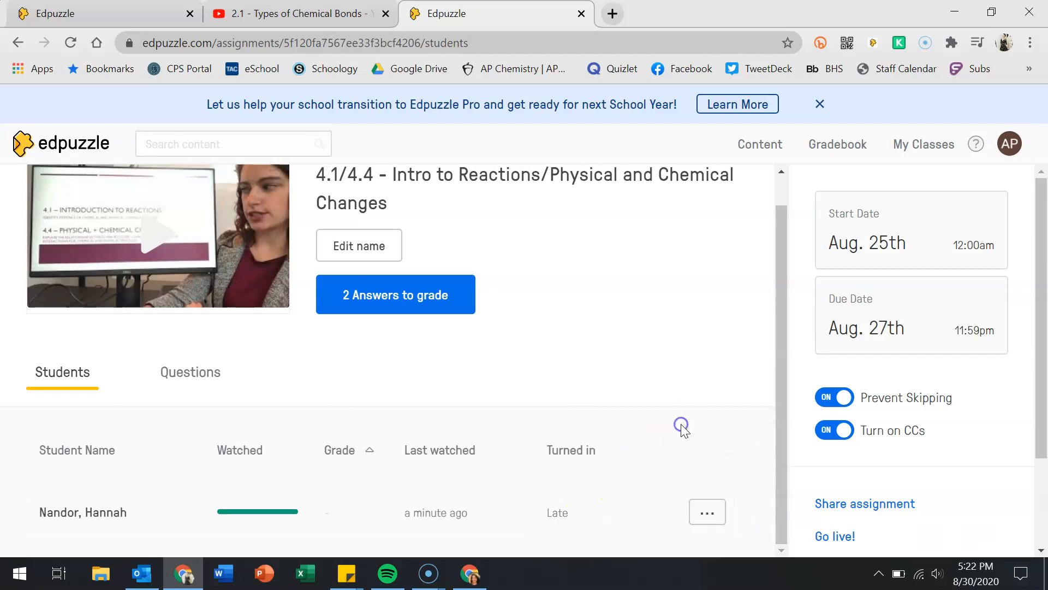
pyautogui.scroll(1, 683, 430)
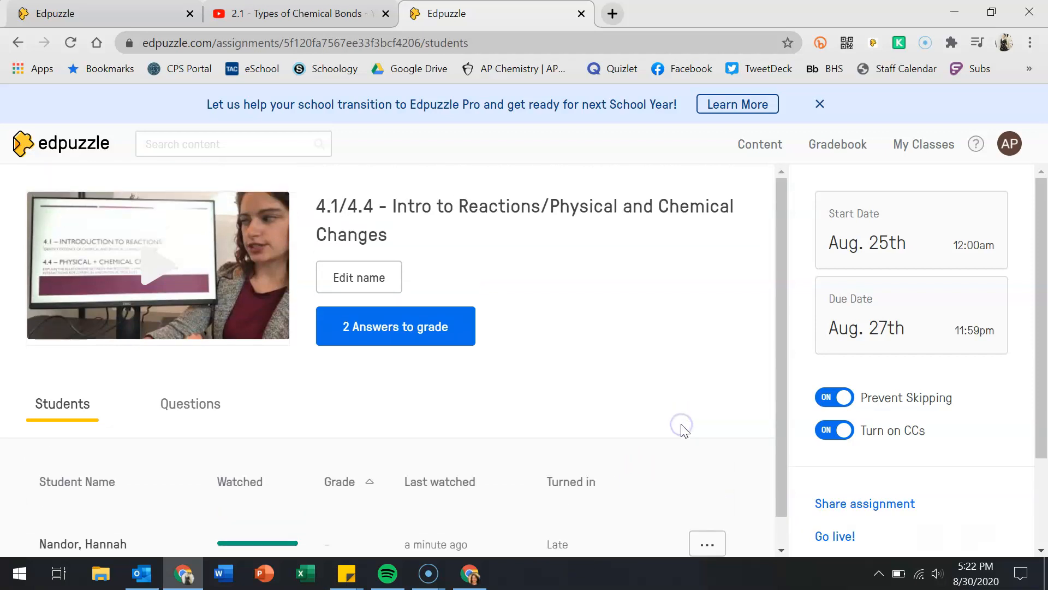
# Review the assignment's question-by-question results, from the multiple choice question to the two open-ended ones
pyautogui.click(190, 414)
pyautogui.scroll(-10, 343, 454)
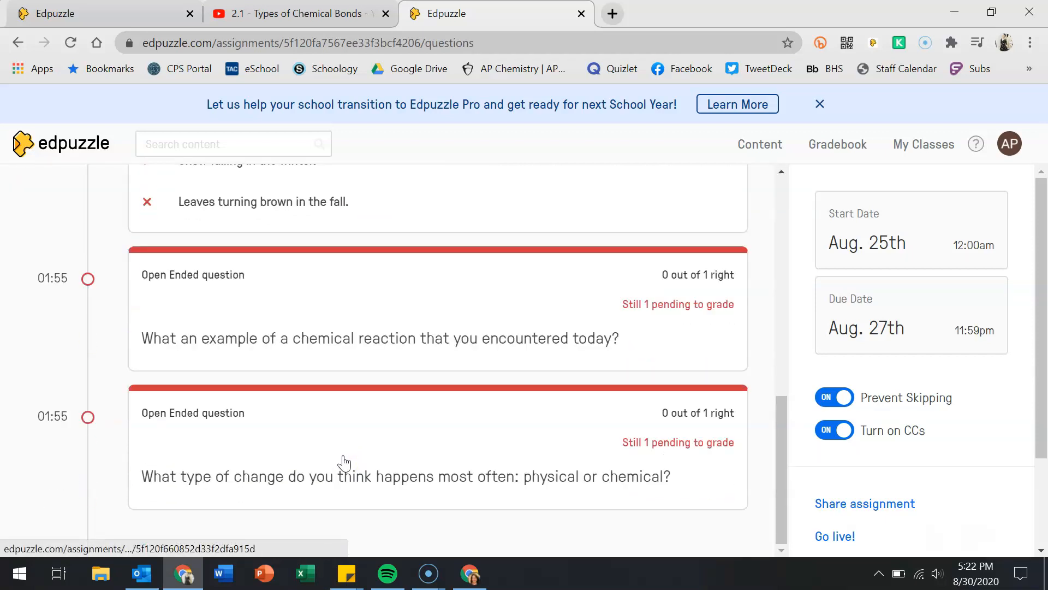
pyautogui.scroll(10, 343, 463)
pyautogui.scroll(-6, 343, 463)
pyautogui.scroll(-4, 343, 462)
pyautogui.scroll(8, 342, 461)
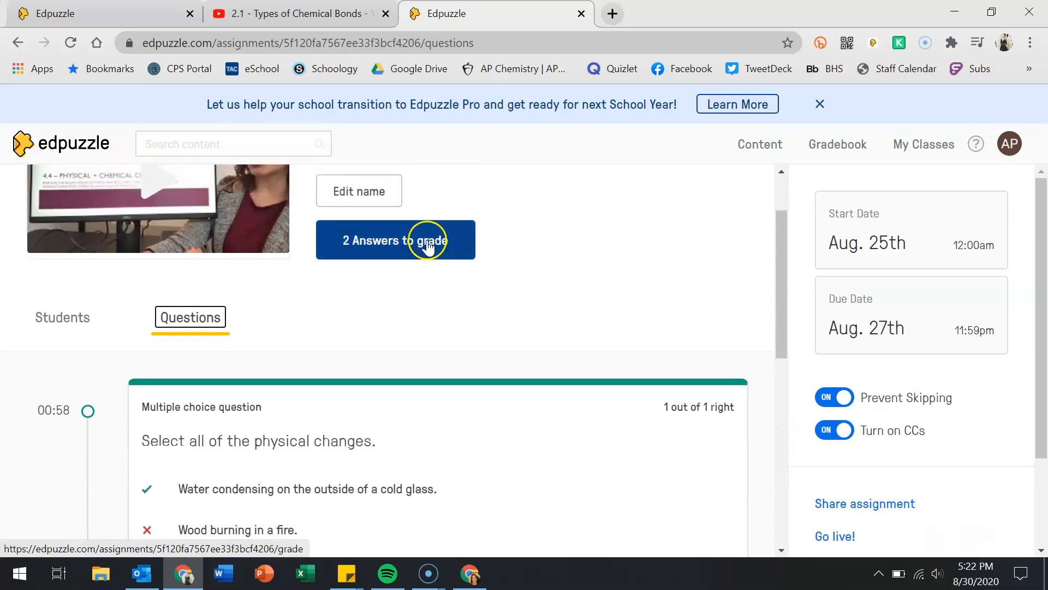
# Open the answers pending grading and score the "cooking" answer 50 out of 100
pyautogui.click(427, 243)
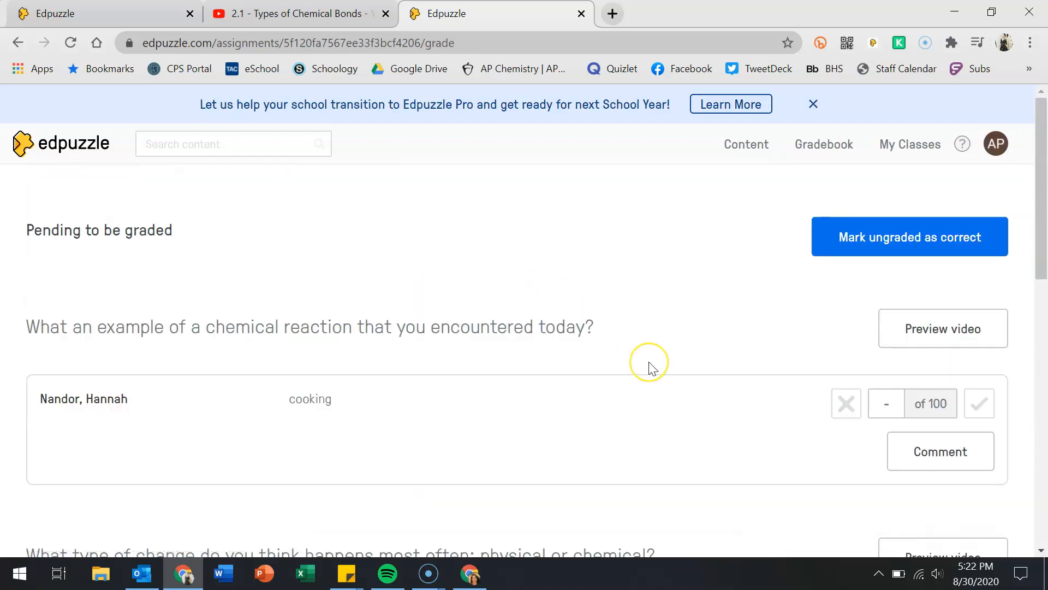
pyautogui.scroll(-2, 649, 364)
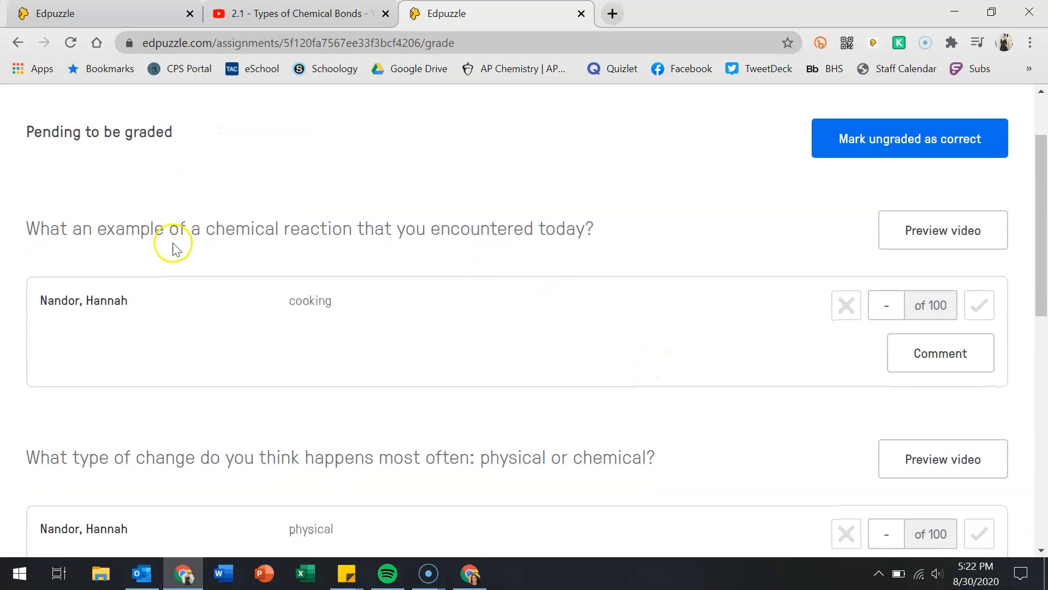
pyautogui.scroll(-2, 195, 398)
pyautogui.scroll(1, 197, 399)
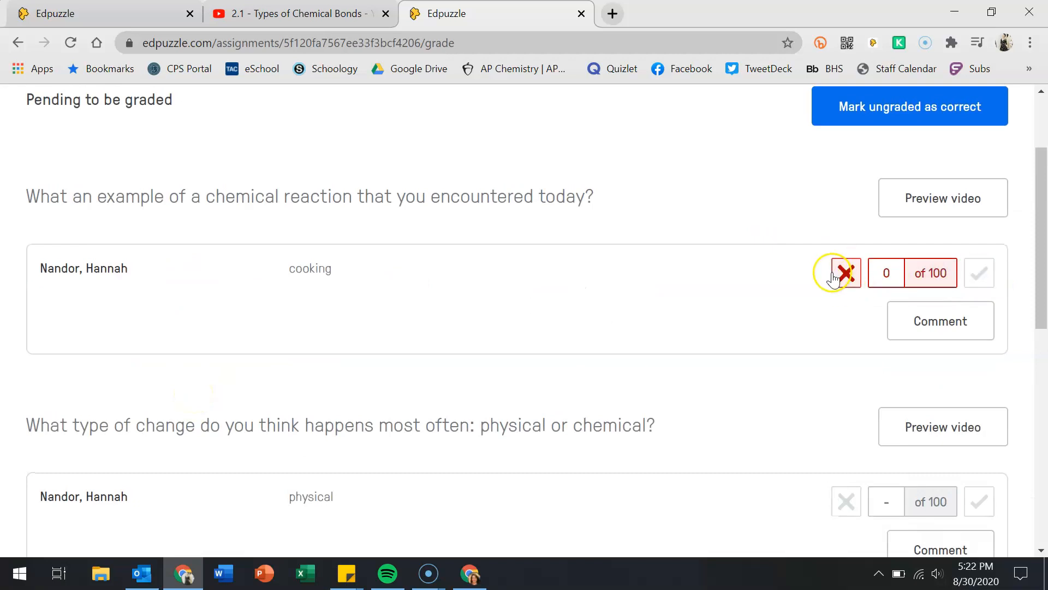
pyautogui.click(899, 274)
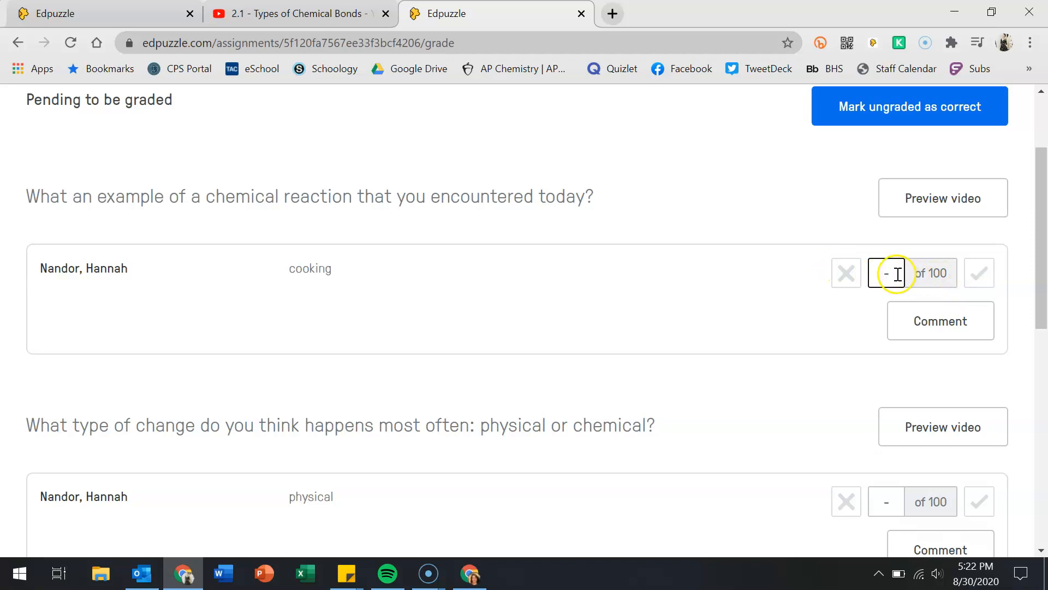
pyautogui.write('50')
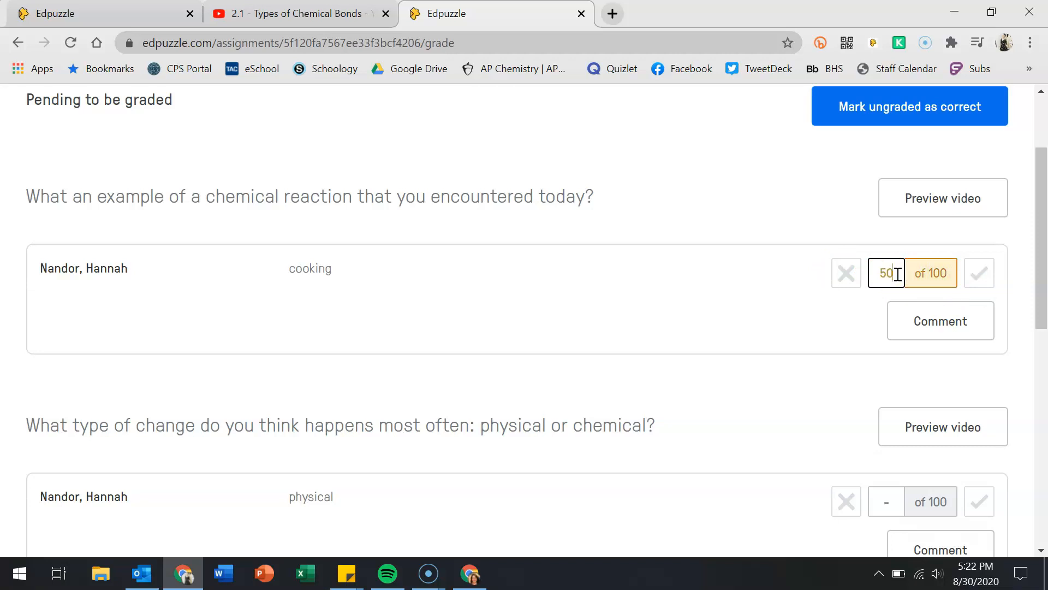
pyautogui.click(940, 332)
pyautogui.click(585, 303)
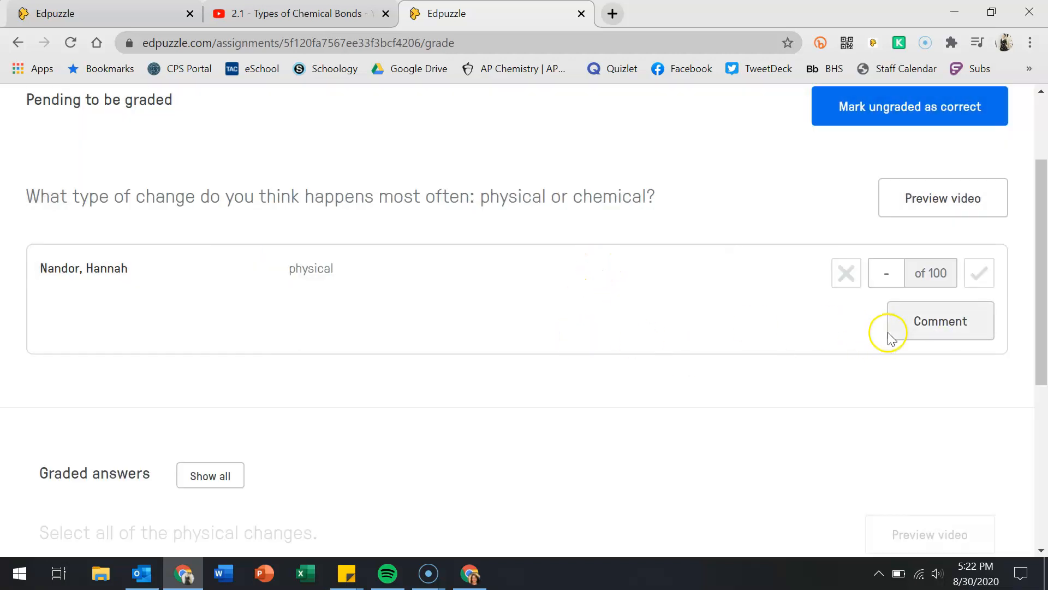
# Post the comment "needs more detail" on the student's "physical" answer
pyautogui.scroll(1, 905, 323)
pyautogui.click(928, 363)
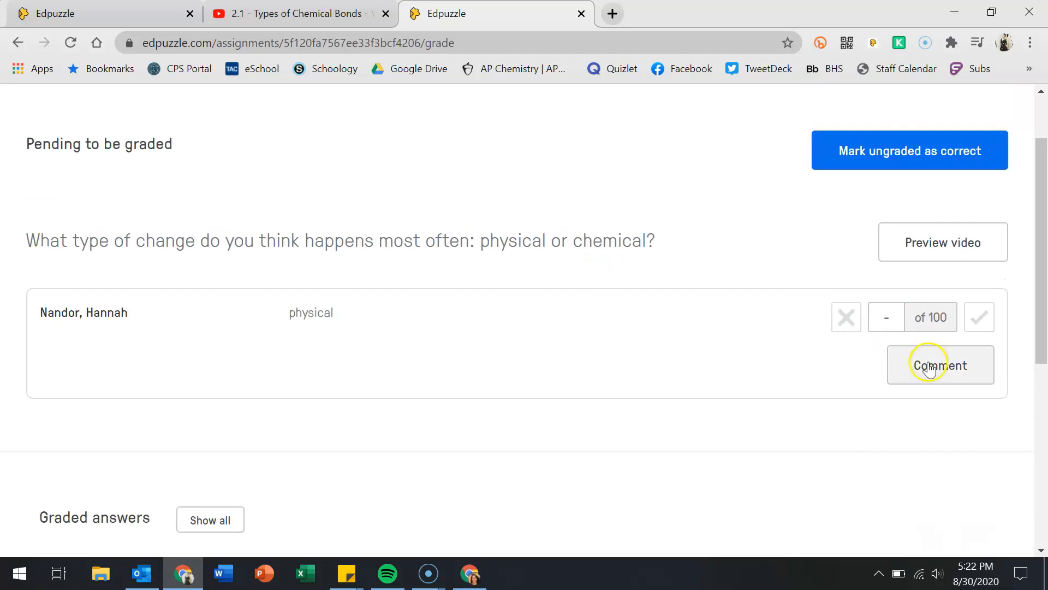
pyautogui.click(624, 243)
pyautogui.write('needs more detail')
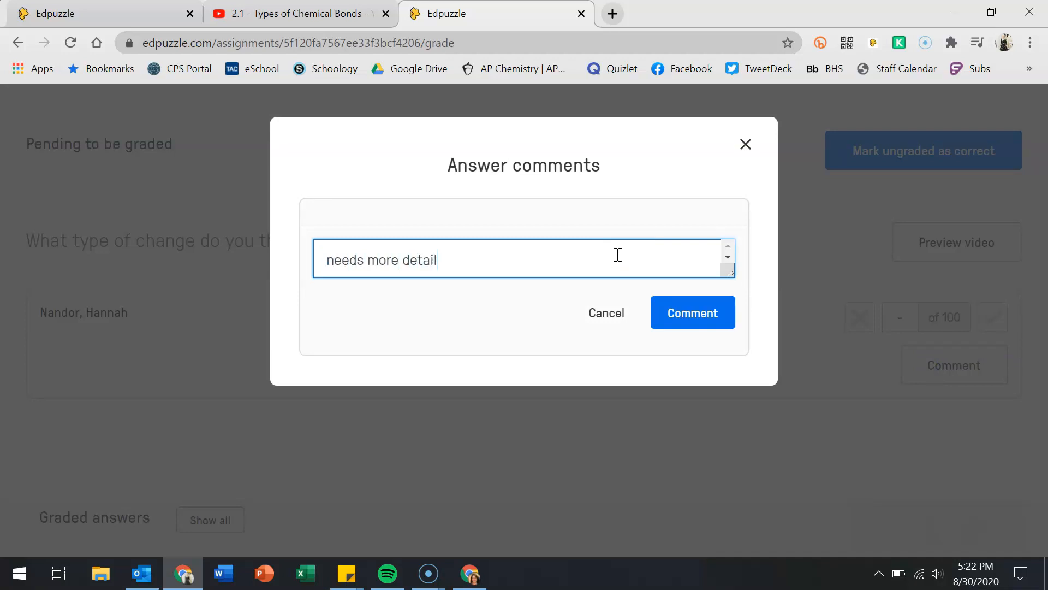
pyautogui.click(680, 315)
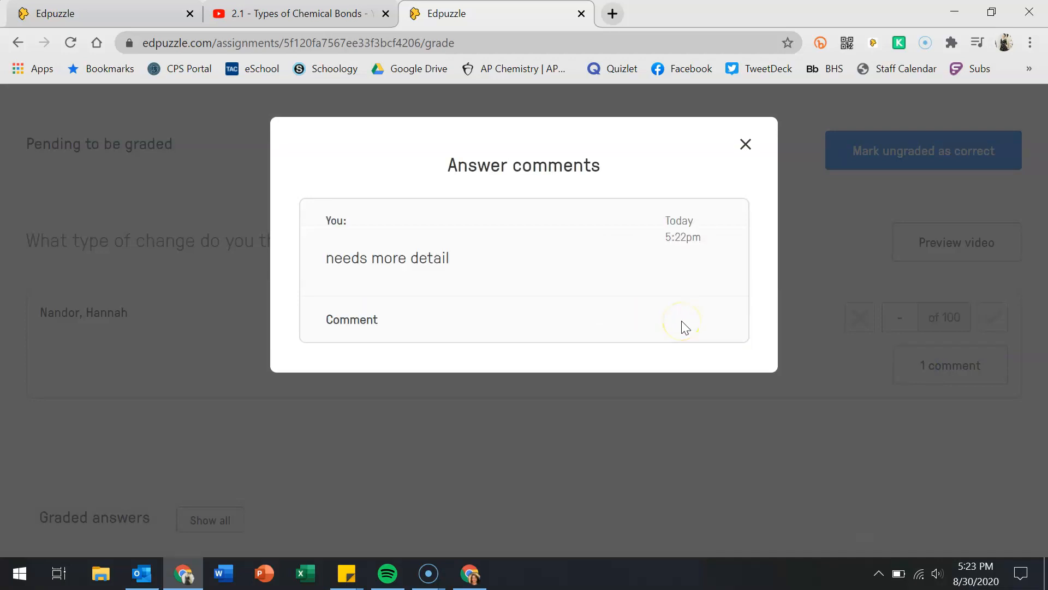
# Close the answer comments and score the "physical" answer 50 out of 100
pyautogui.click(887, 316)
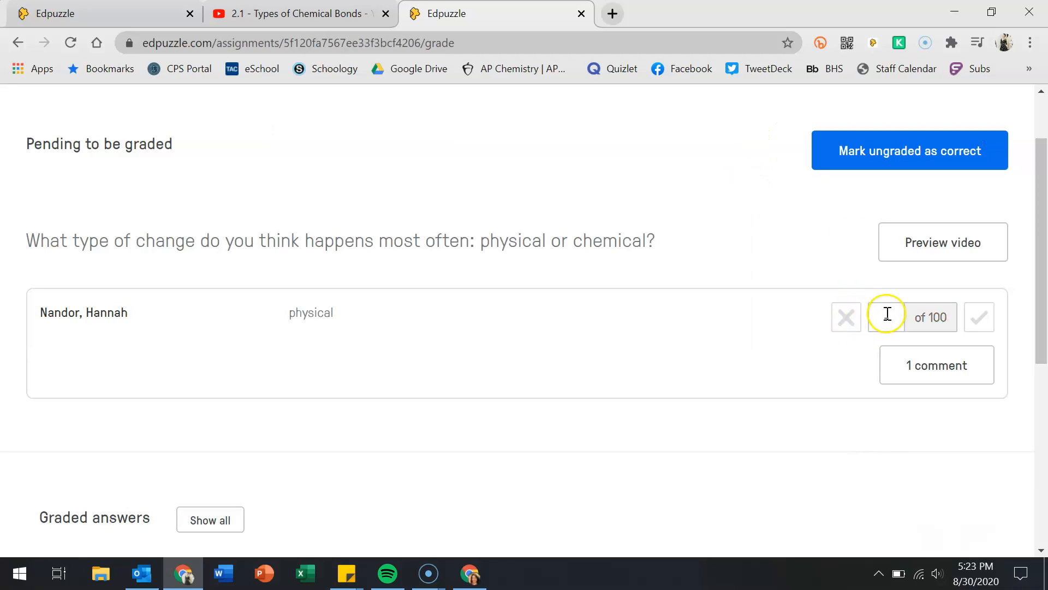
pyautogui.press('BackSpace')
pyautogui.write('50')
pyautogui.click(860, 414)
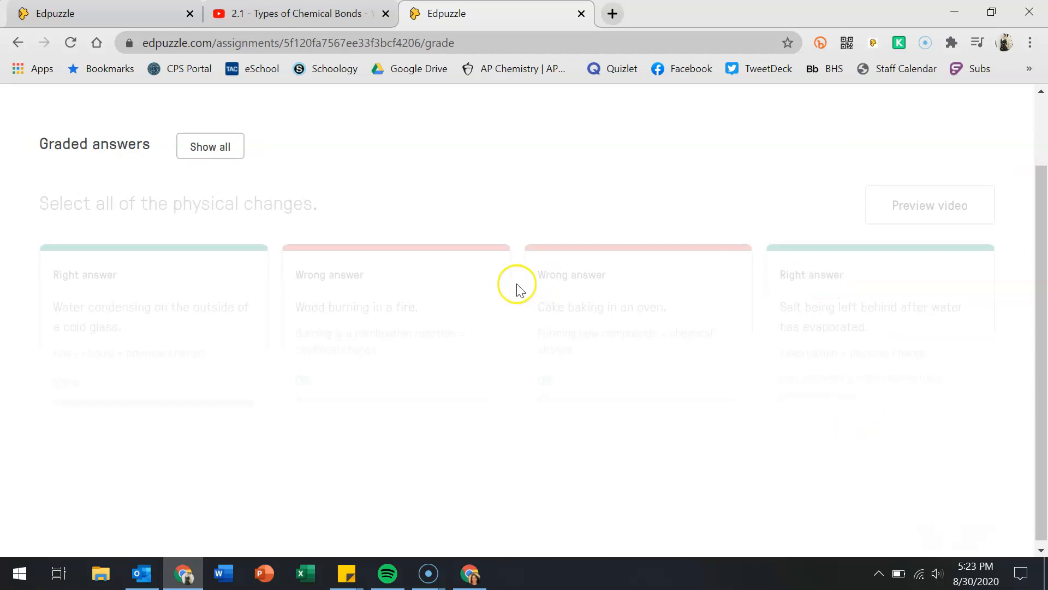
# Show all graded answers and review the responses from the physical changes question to the last open-ended one
pyautogui.click(236, 146)
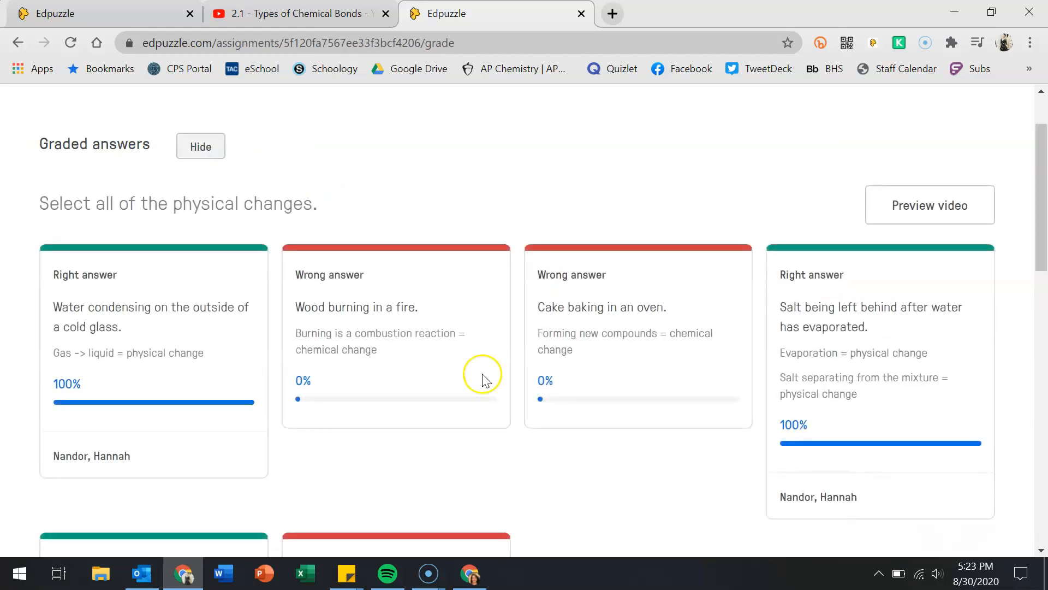
pyautogui.scroll(-5, 483, 374)
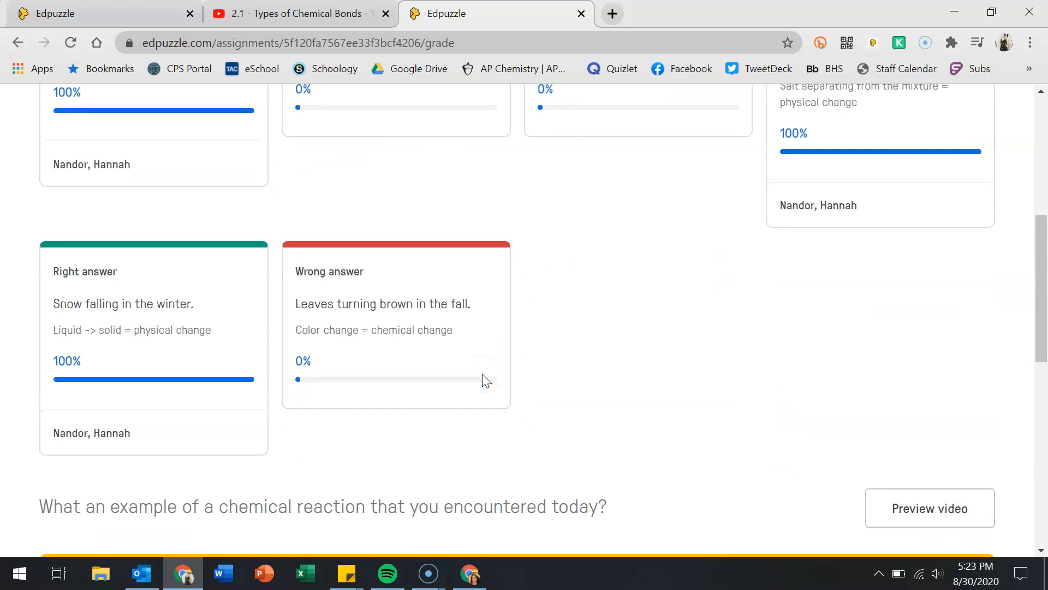
pyautogui.scroll(6, 482, 373)
pyautogui.scroll(-7, 483, 374)
pyautogui.scroll(-10, 482, 374)
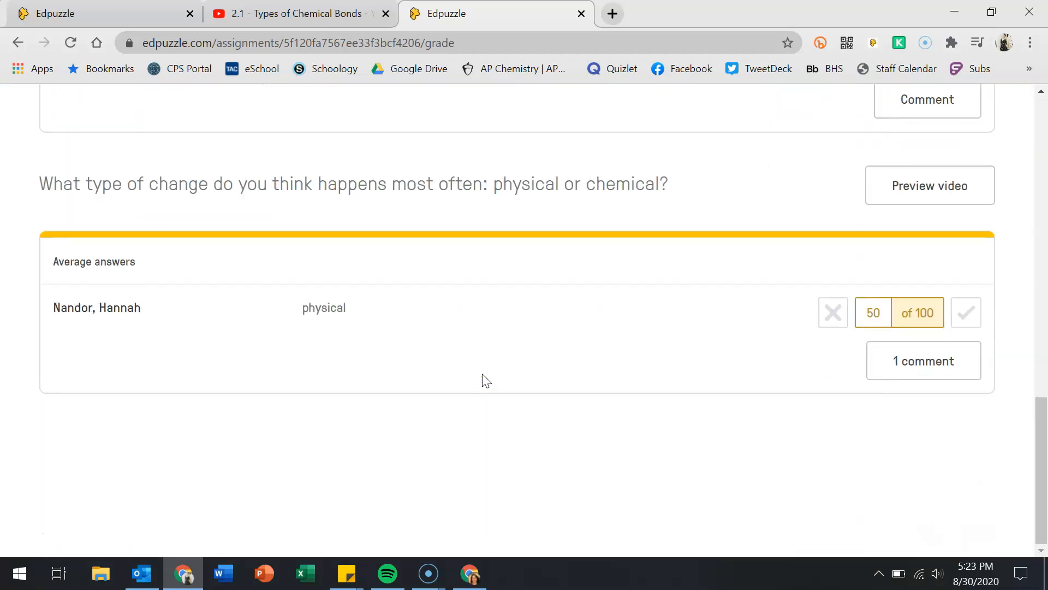
# Post the comment "needs more detail" on the student's "cooking" answer and close the answer comments
pyautogui.scroll(5, 483, 373)
pyautogui.click(921, 398)
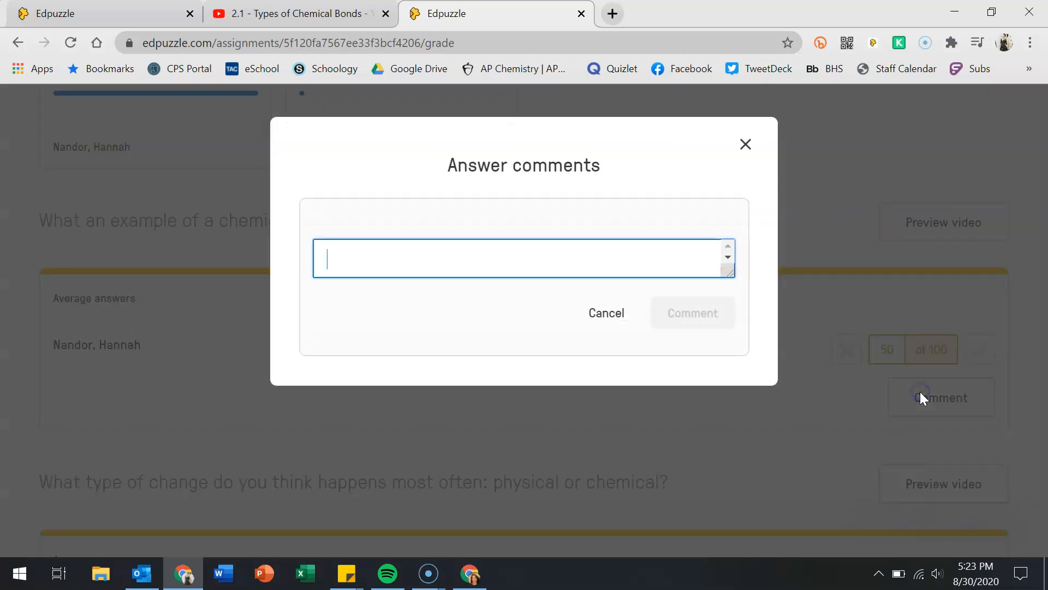
pyautogui.write('needs more detail')
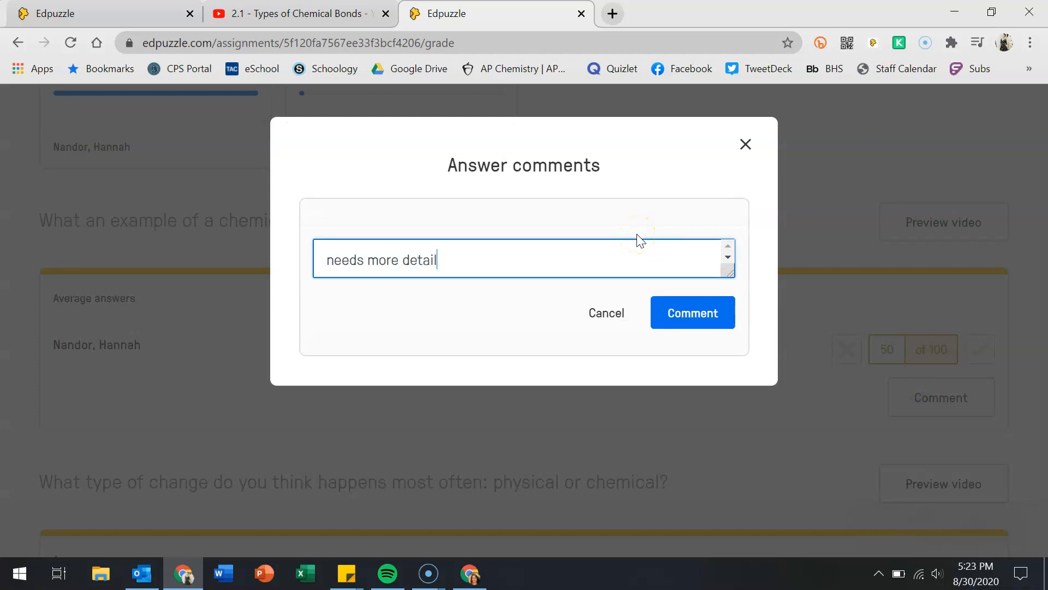
pyautogui.click(676, 320)
pyautogui.click(759, 142)
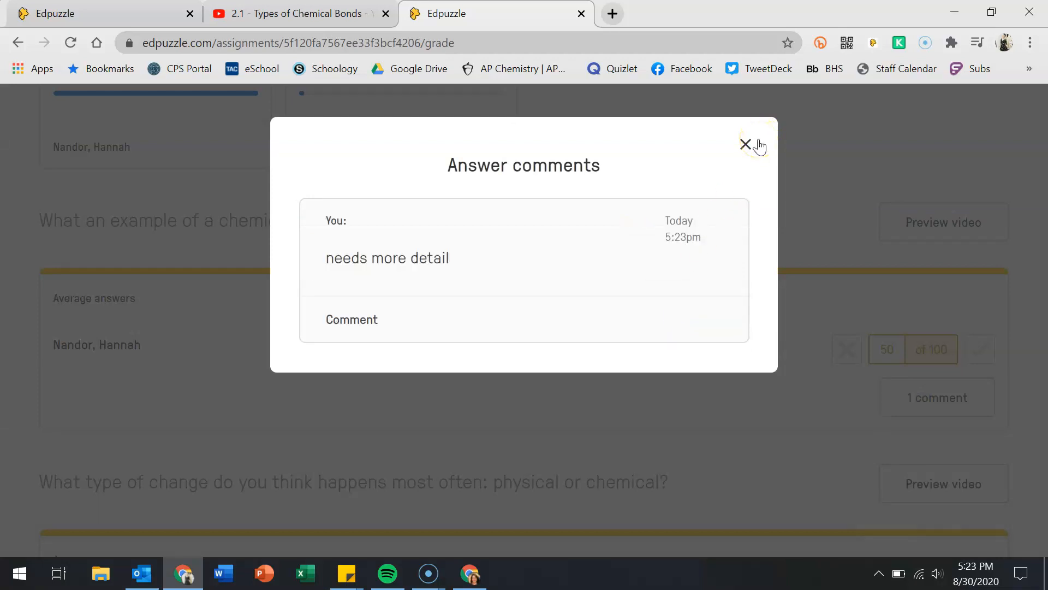
pyautogui.click(745, 146)
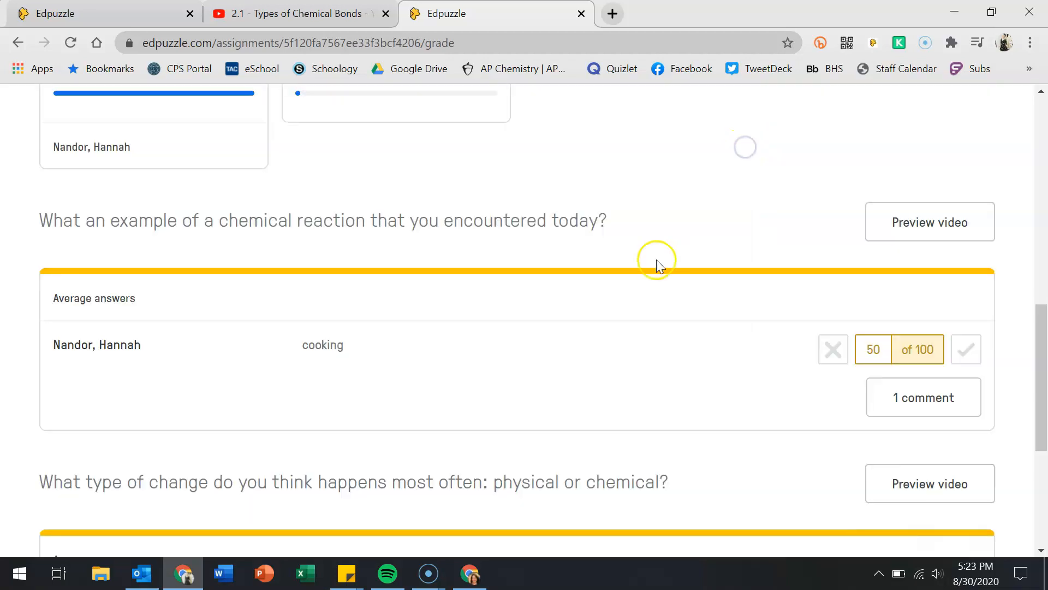
# Look over the graded open-ended answers once more and return to the class's list of due assignments
pyautogui.scroll(-2, 616, 327)
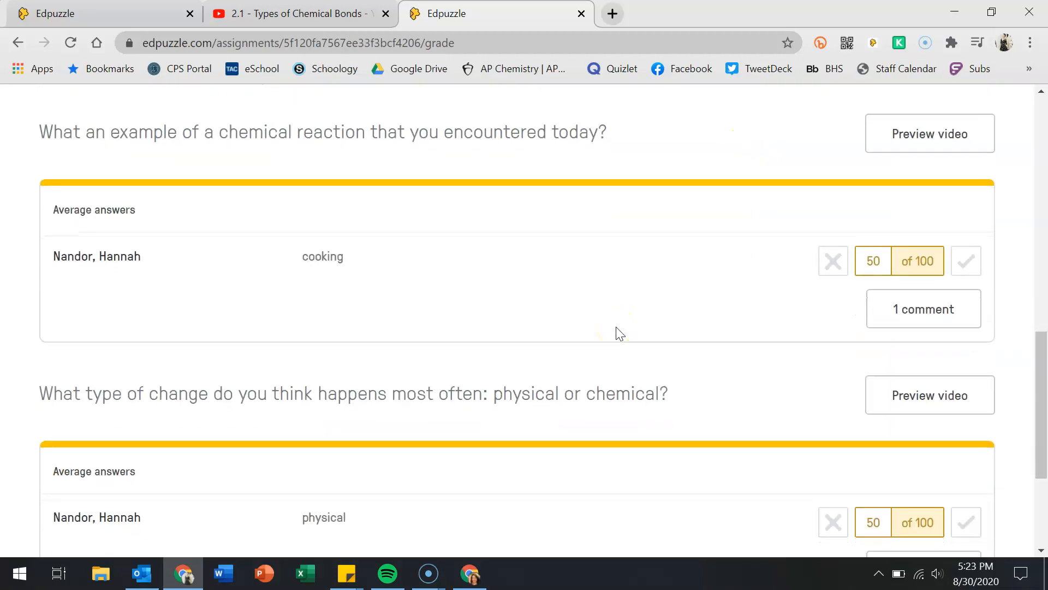
pyautogui.scroll(-2, 616, 327)
pyautogui.scroll(-2, 616, 326)
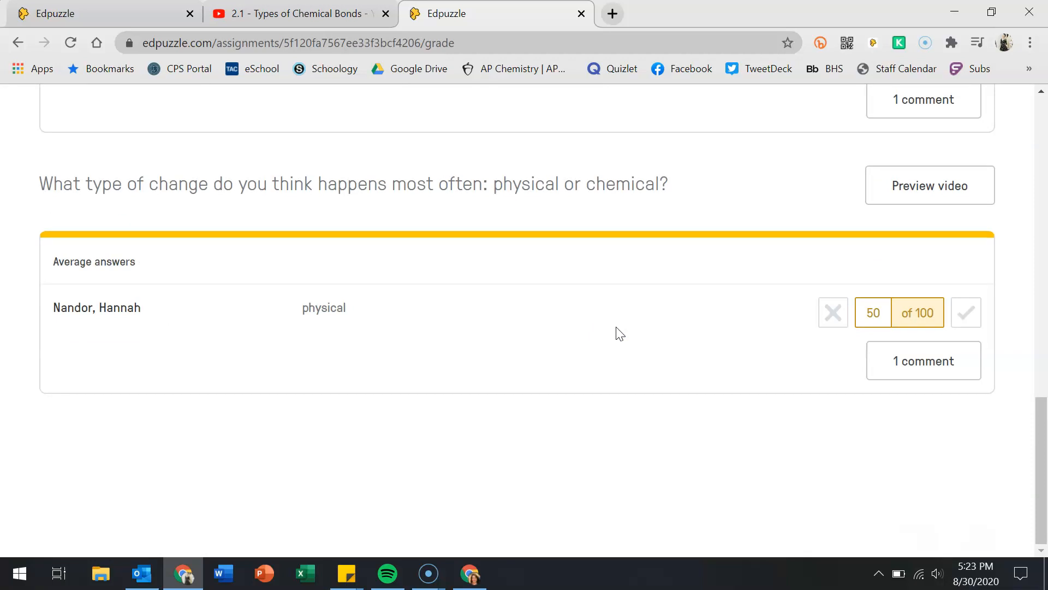
pyautogui.scroll(9, 620, 334)
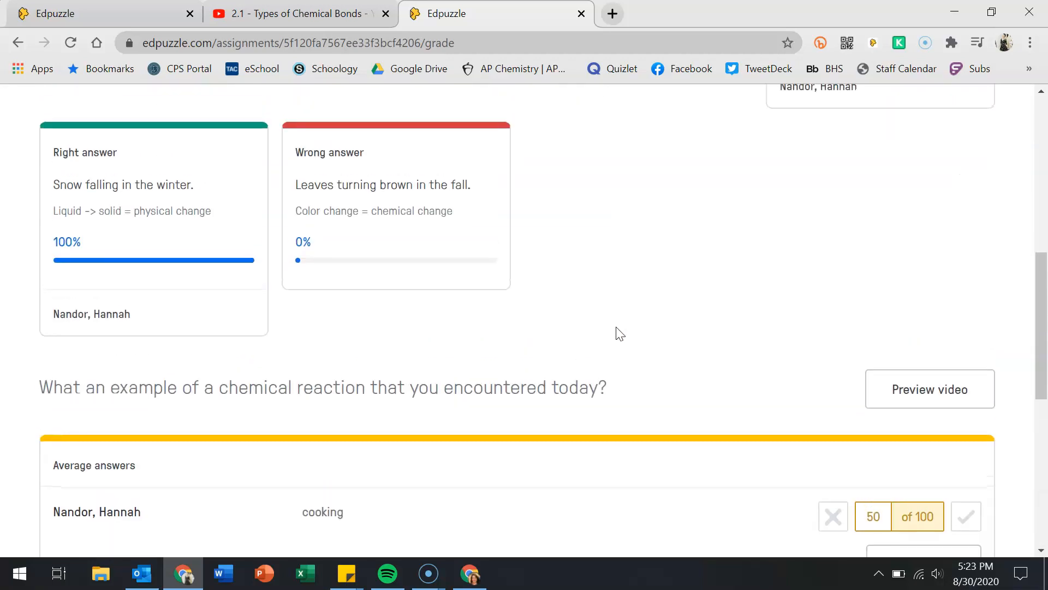
pyautogui.scroll(6, 620, 333)
pyautogui.scroll(4, 619, 333)
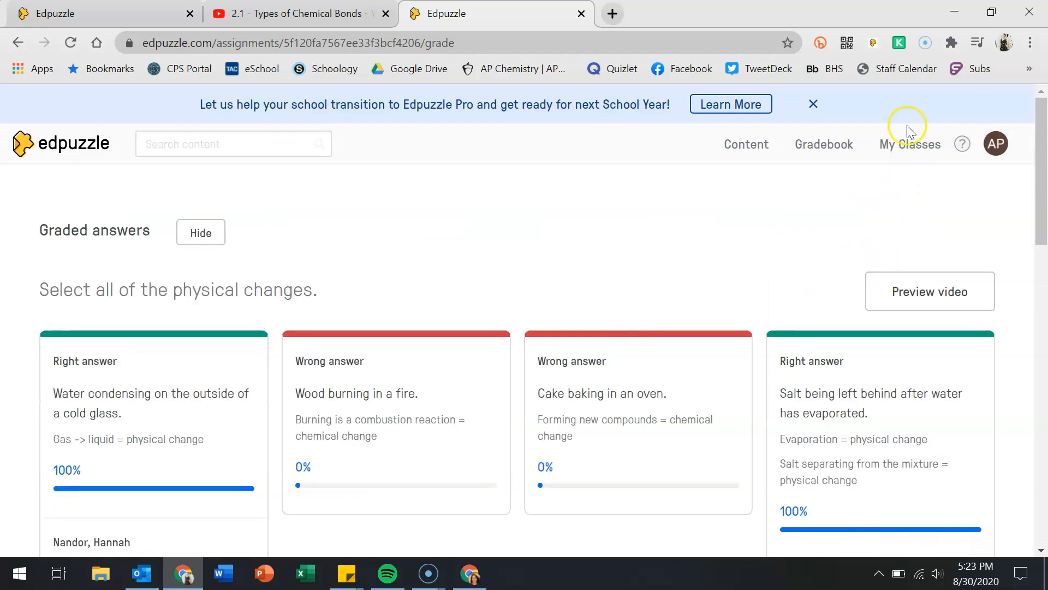
pyautogui.click(900, 145)
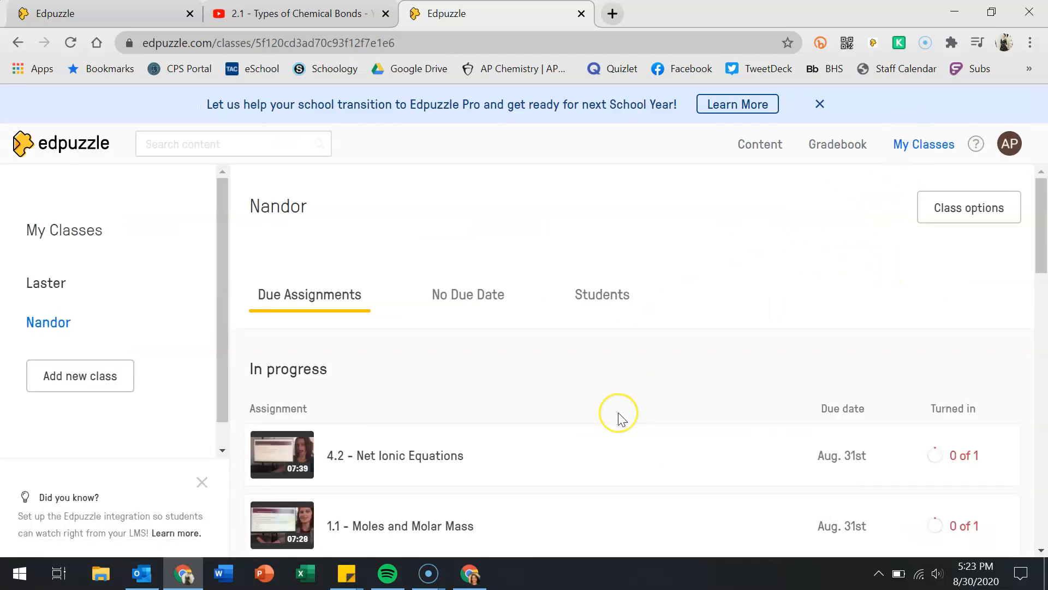
pyautogui.scroll(-4, 622, 419)
pyautogui.scroll(4, 621, 420)
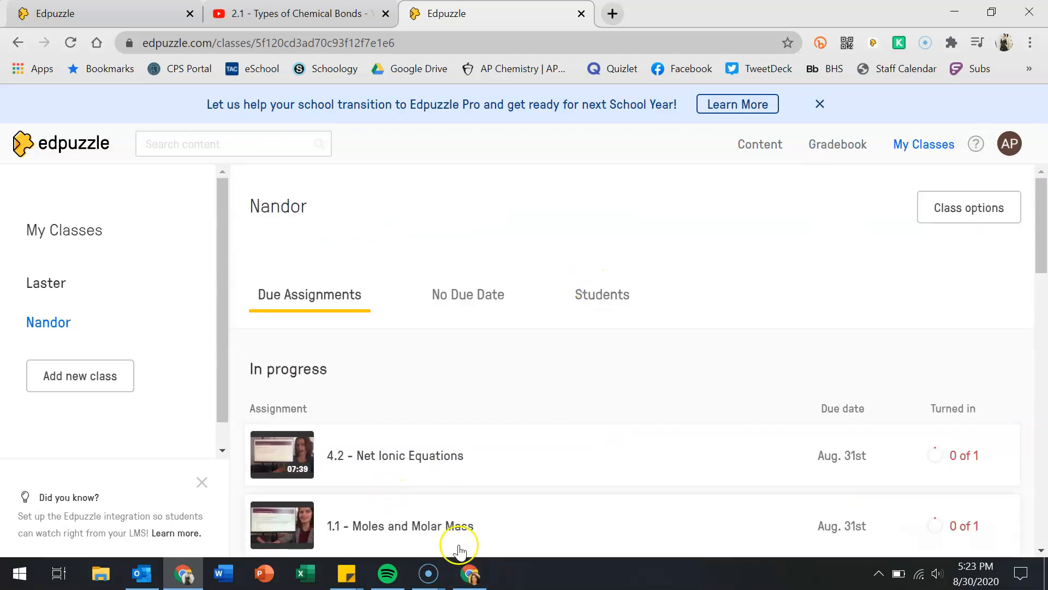
# Switch to the student's Chrome window and open the graded 4.1/4.4 assignment from the class's completed assignments
pyautogui.click(471, 572)
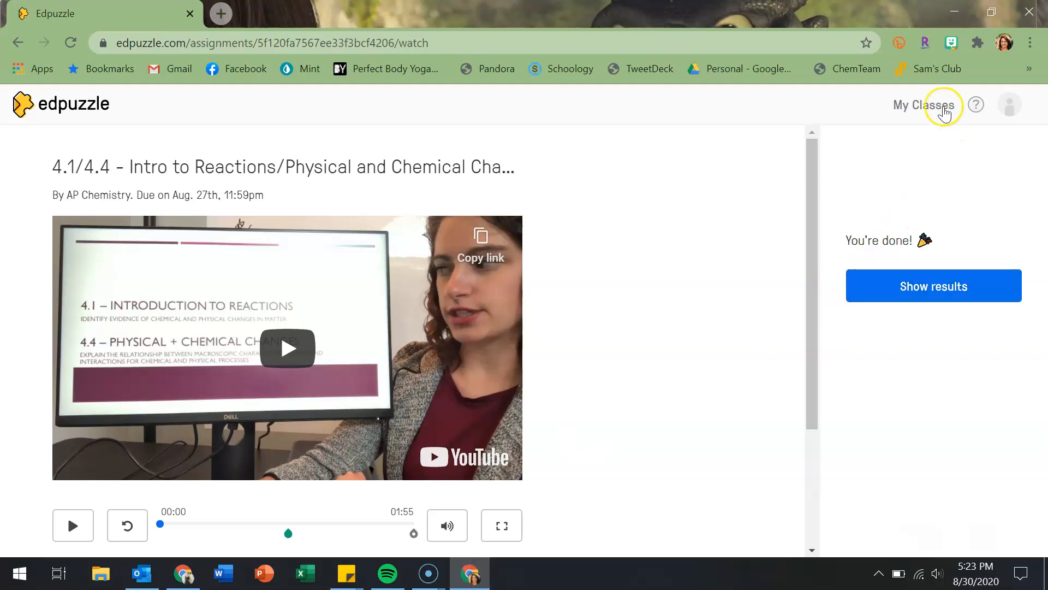
pyautogui.click(944, 112)
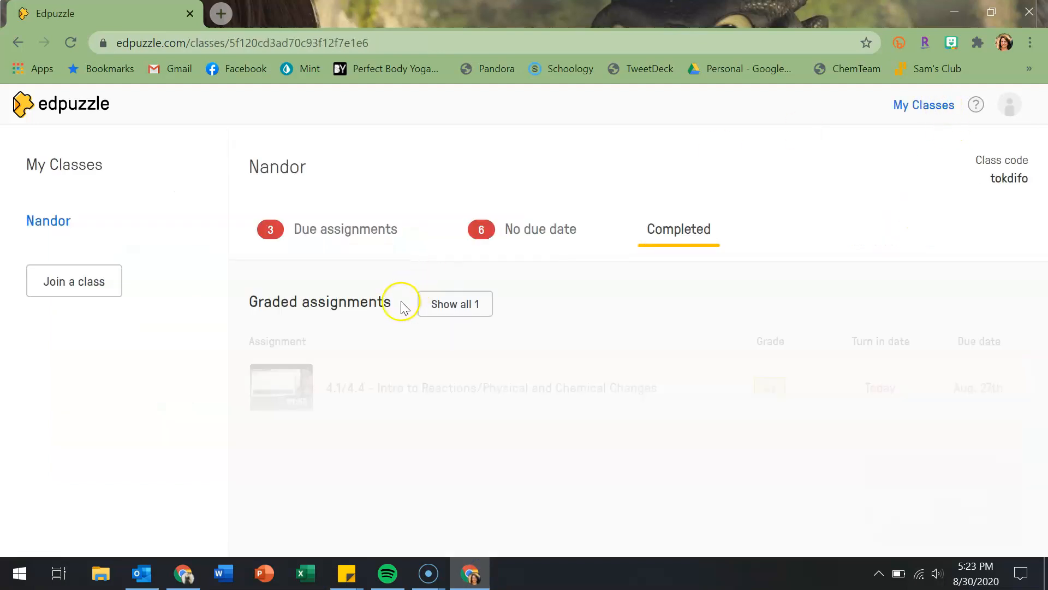
pyautogui.click(650, 239)
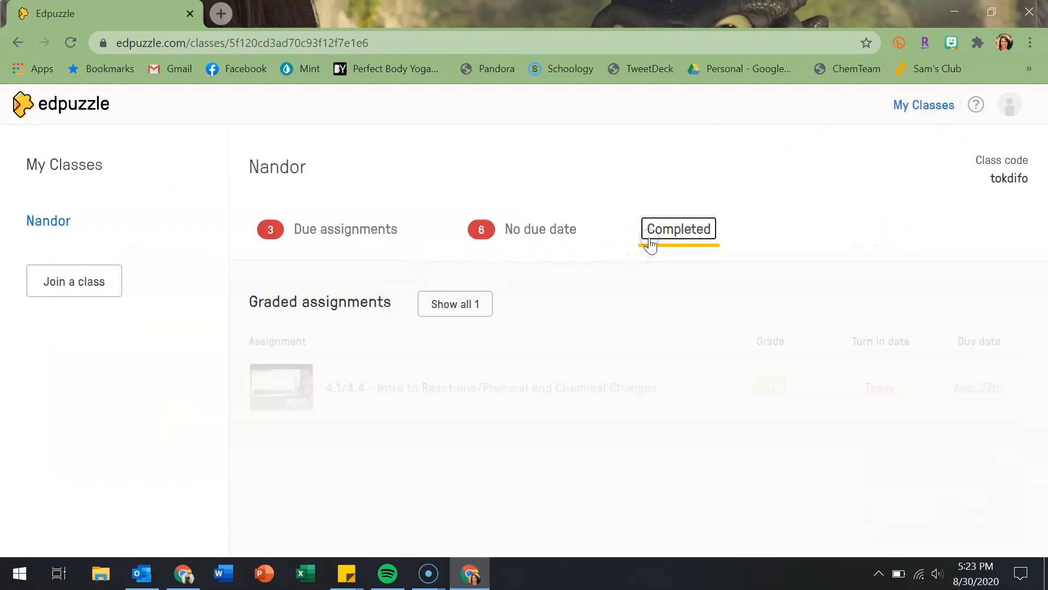
pyautogui.click(446, 298)
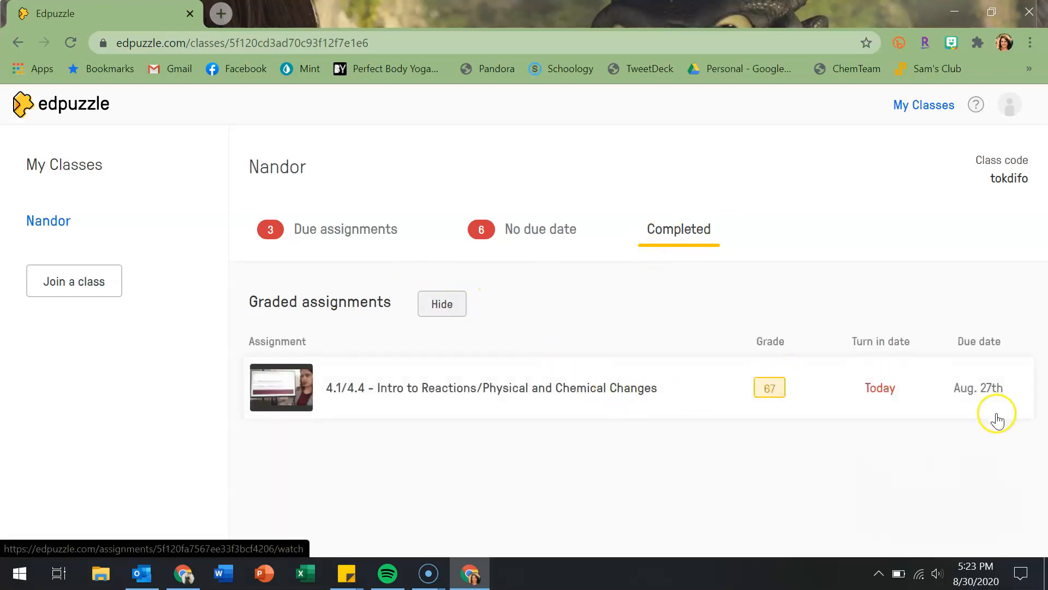
pyautogui.click(901, 393)
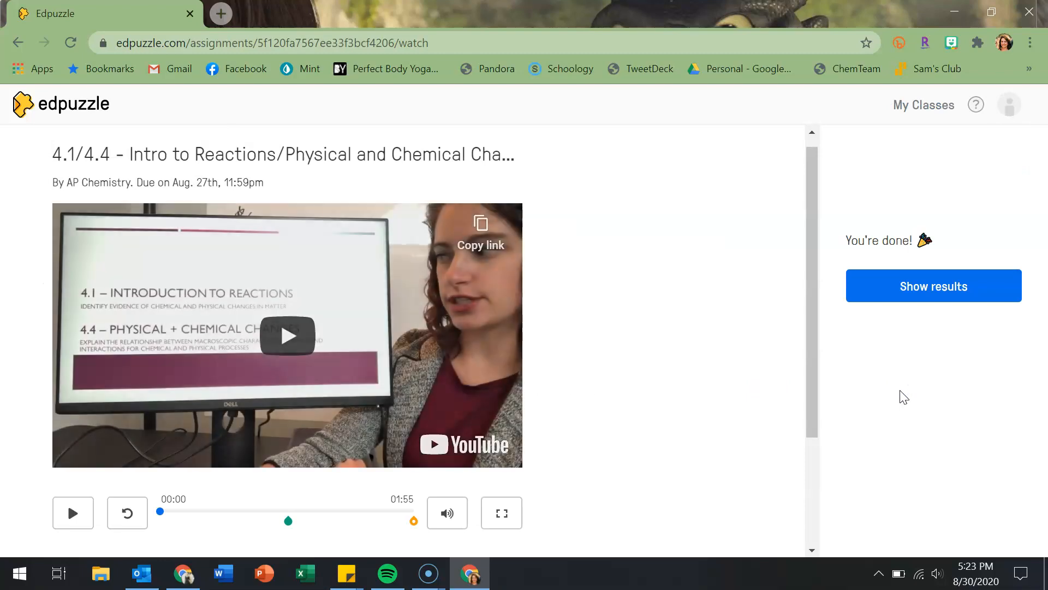
# Show the student's results and review the overall grade, the score for each question and the teacher's comments
pyautogui.scroll(-3, 665, 408)
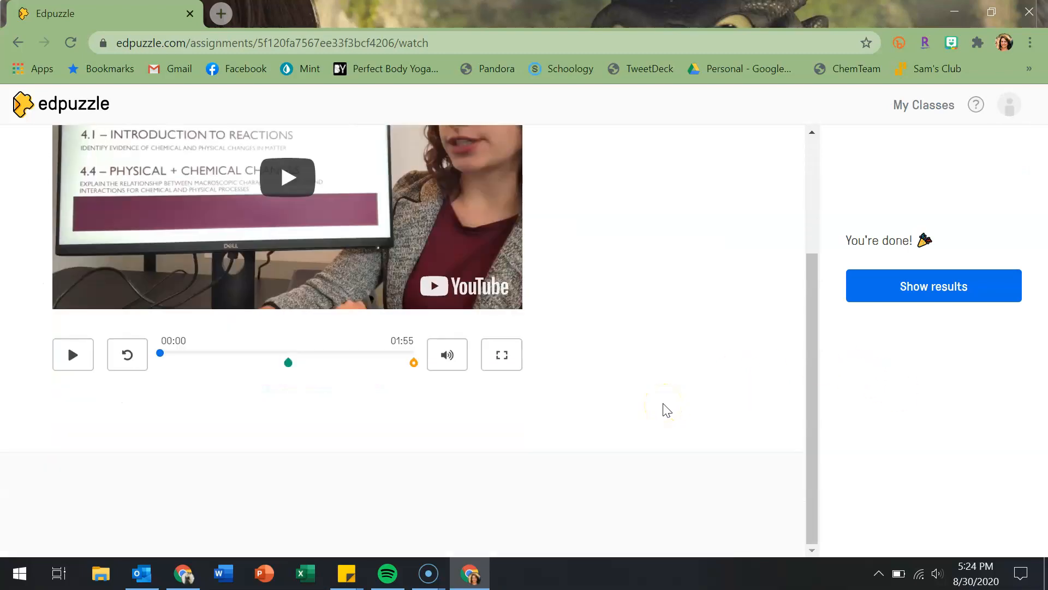
pyautogui.click(965, 277)
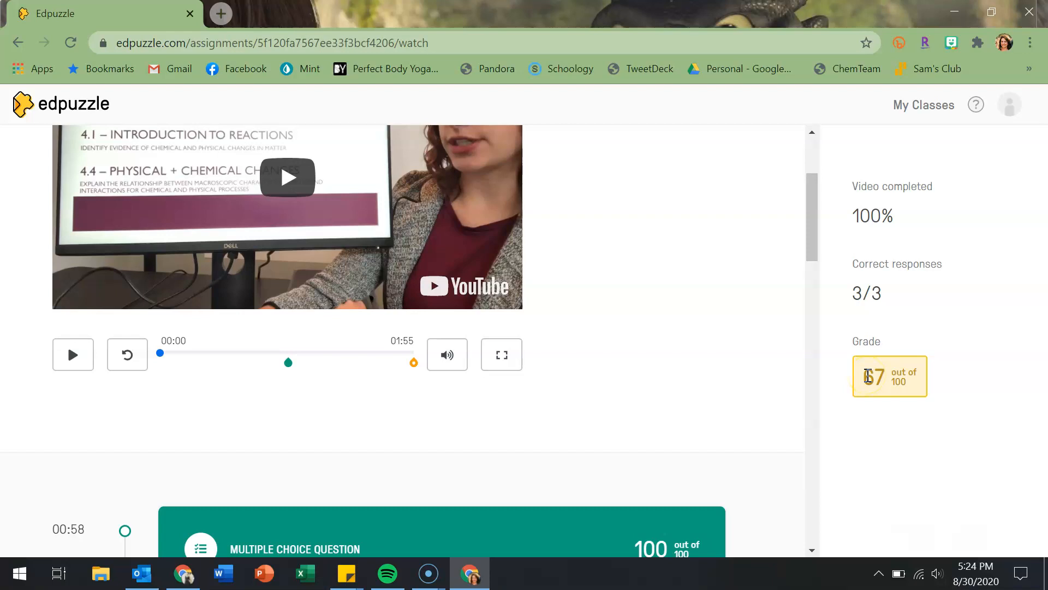
pyautogui.rightClick(868, 375)
pyautogui.scroll(-2, 676, 467)
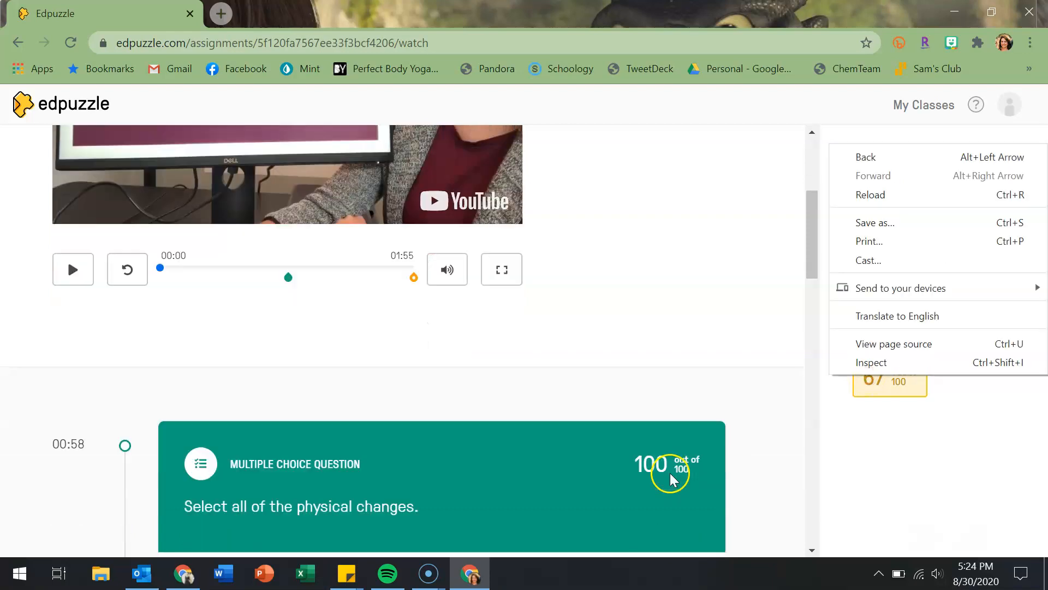
pyautogui.click(841, 422)
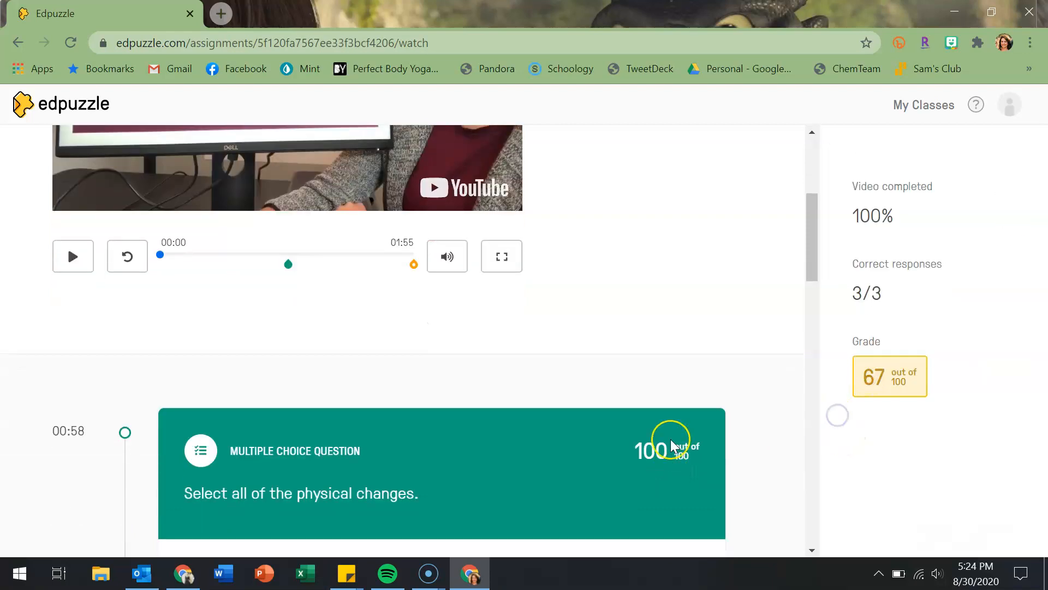
pyautogui.scroll(-5, 673, 439)
pyautogui.scroll(-10, 675, 446)
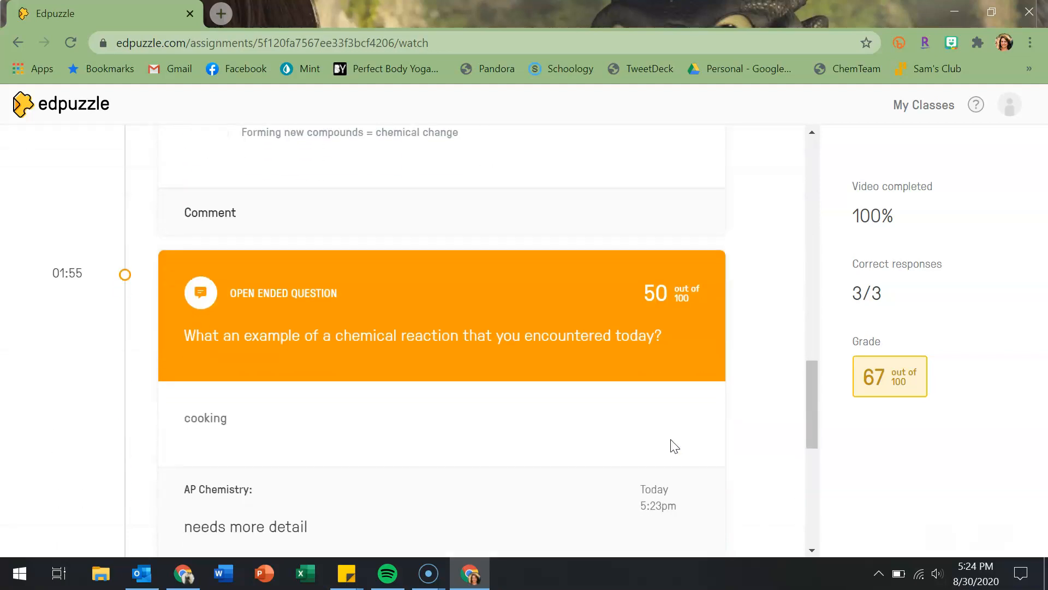
pyautogui.scroll(-4, 675, 446)
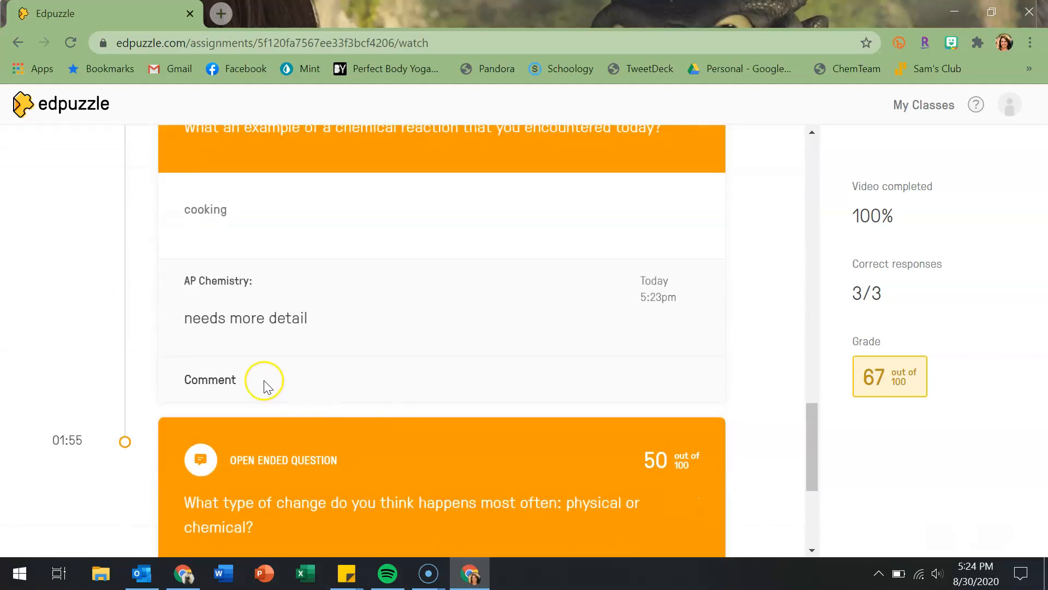
pyautogui.scroll(-5, 263, 344)
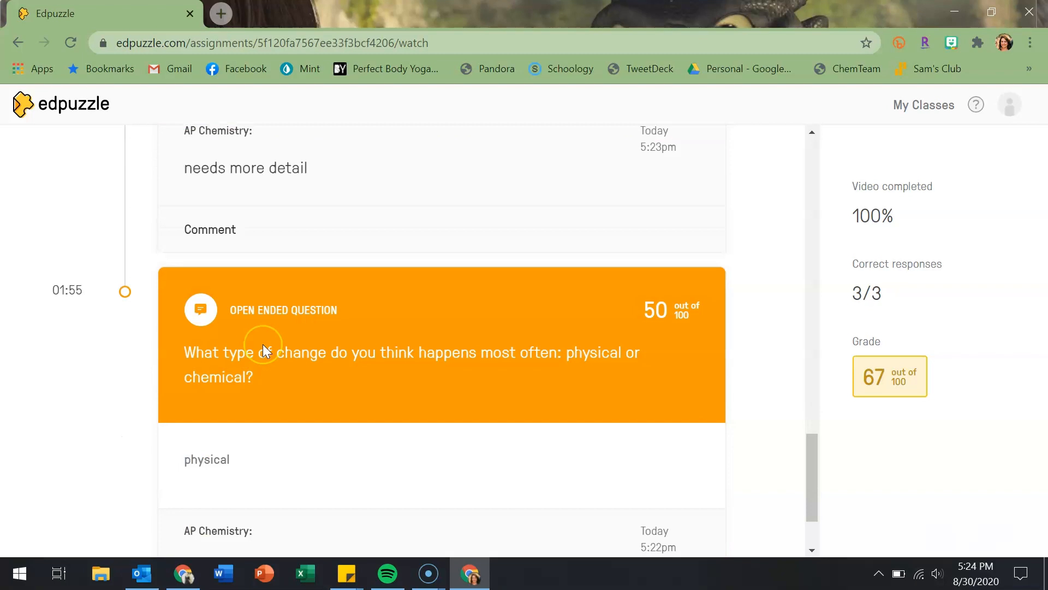
pyautogui.scroll(15, 266, 351)
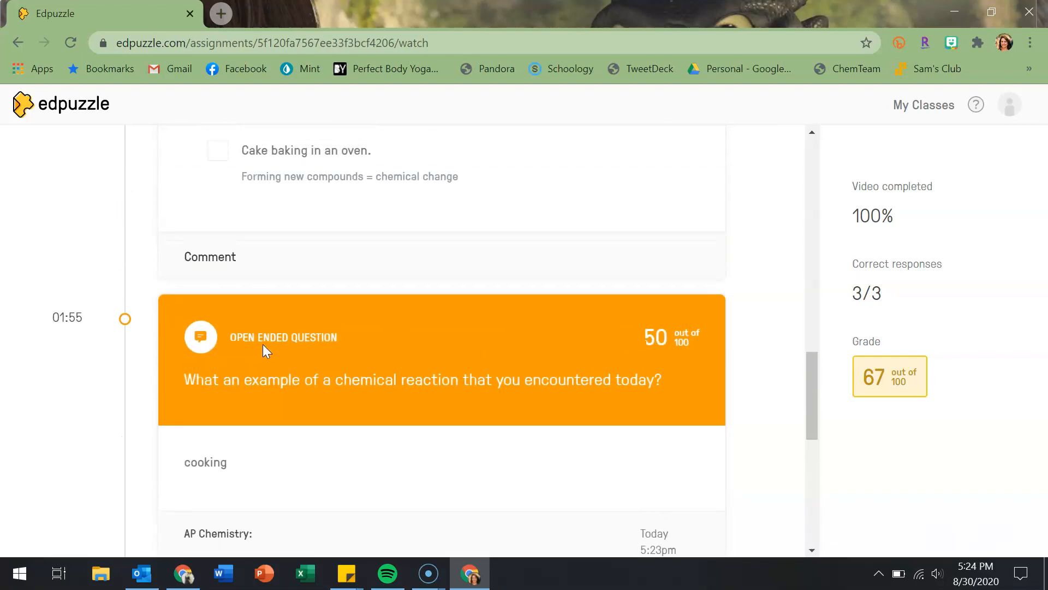
pyautogui.scroll(5, 266, 351)
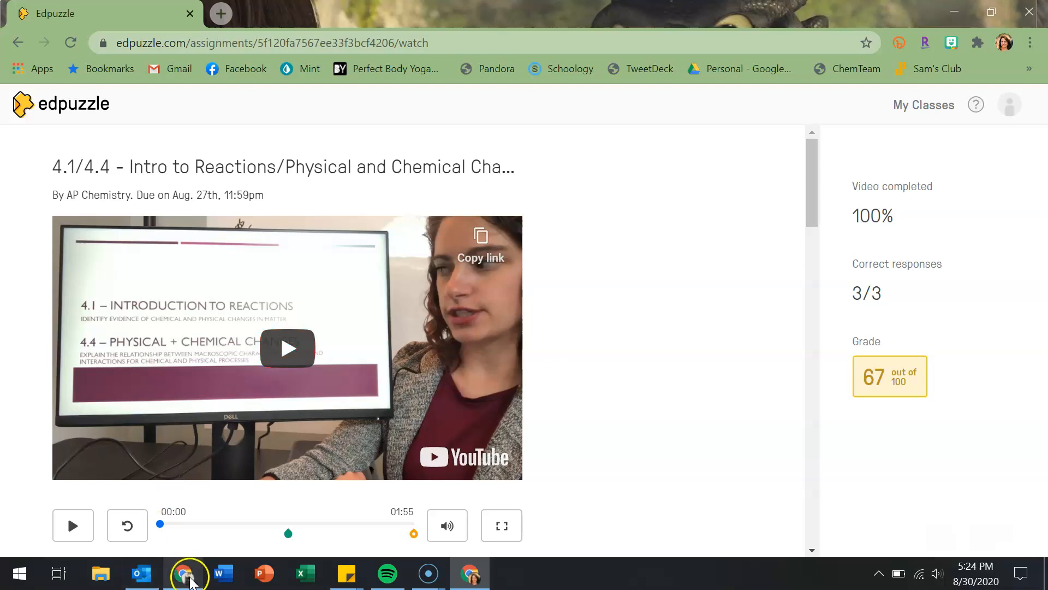
# Switch back to the teacher's Chrome window, examine the class options for details, class code and classroom locking, and close them
pyautogui.click(188, 574)
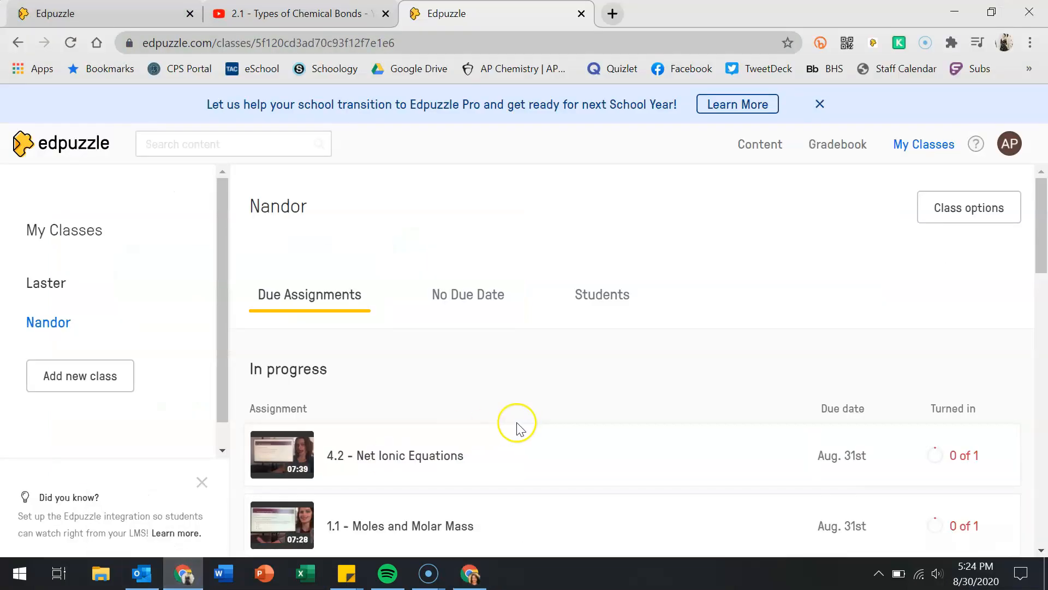
pyautogui.scroll(-2, 522, 429)
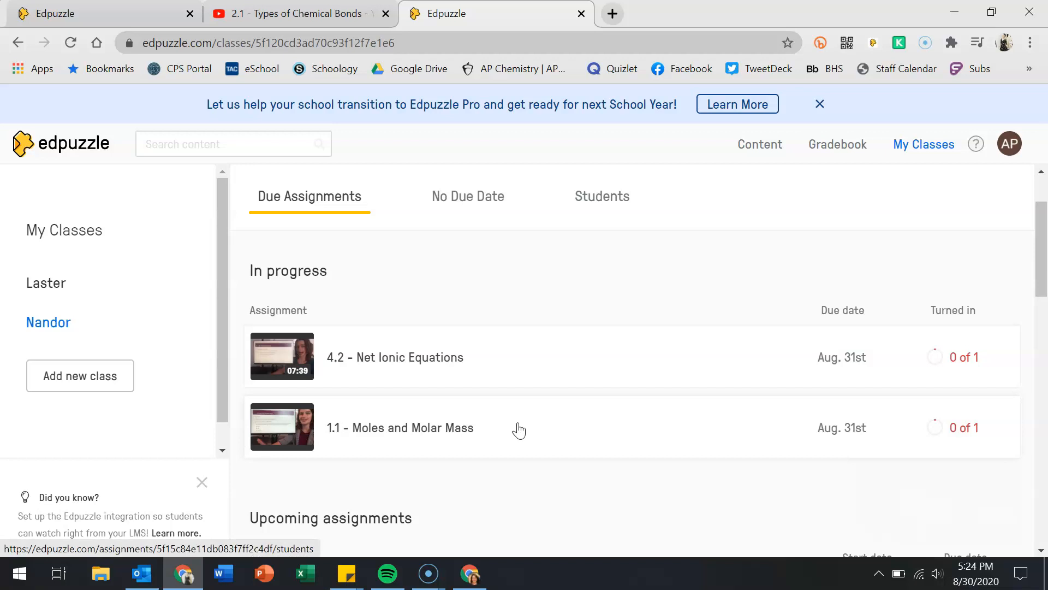
pyautogui.scroll(2, 516, 428)
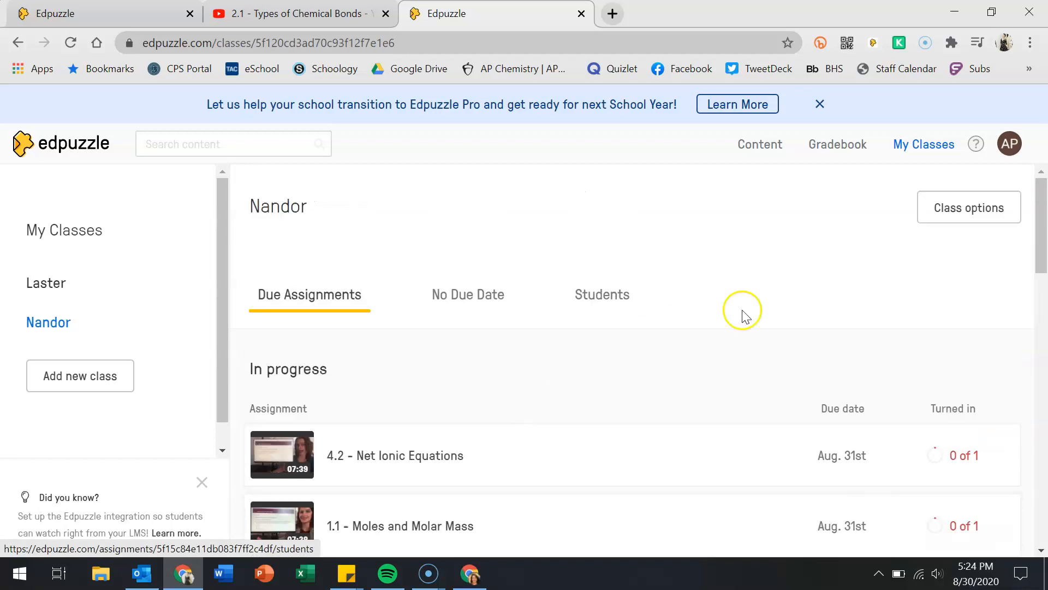
pyautogui.click(975, 201)
pyautogui.scroll(-5, 570, 428)
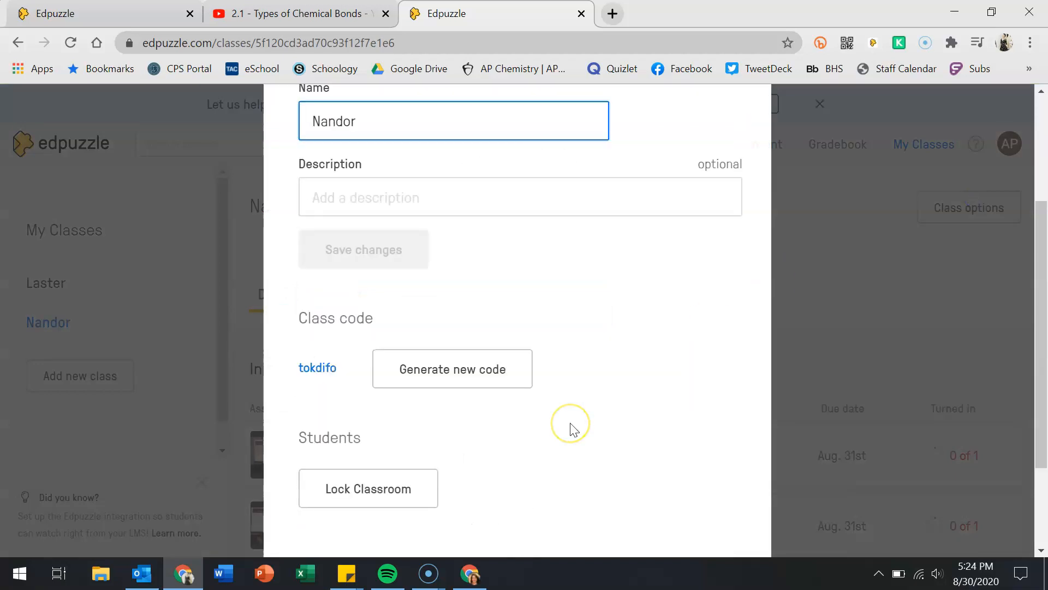
pyautogui.scroll(1, 569, 428)
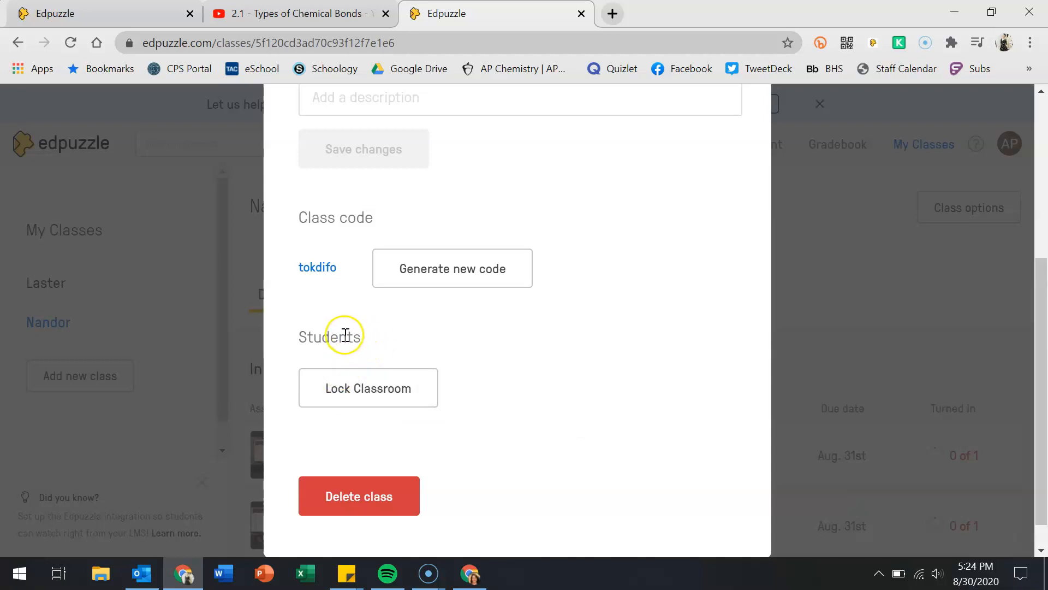
pyautogui.scroll(2, 467, 351)
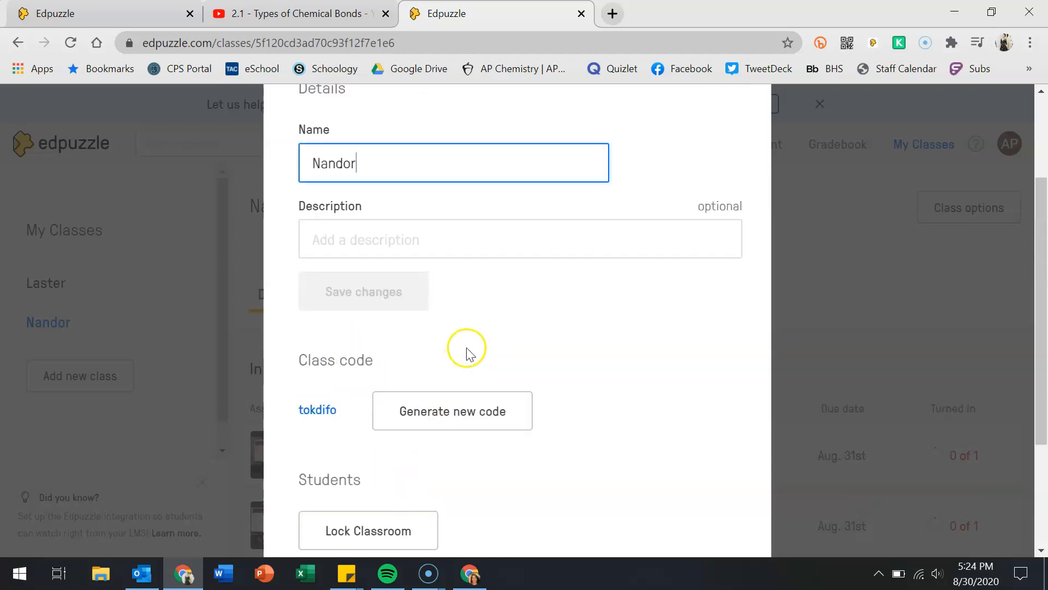
pyautogui.scroll(2, 433, 250)
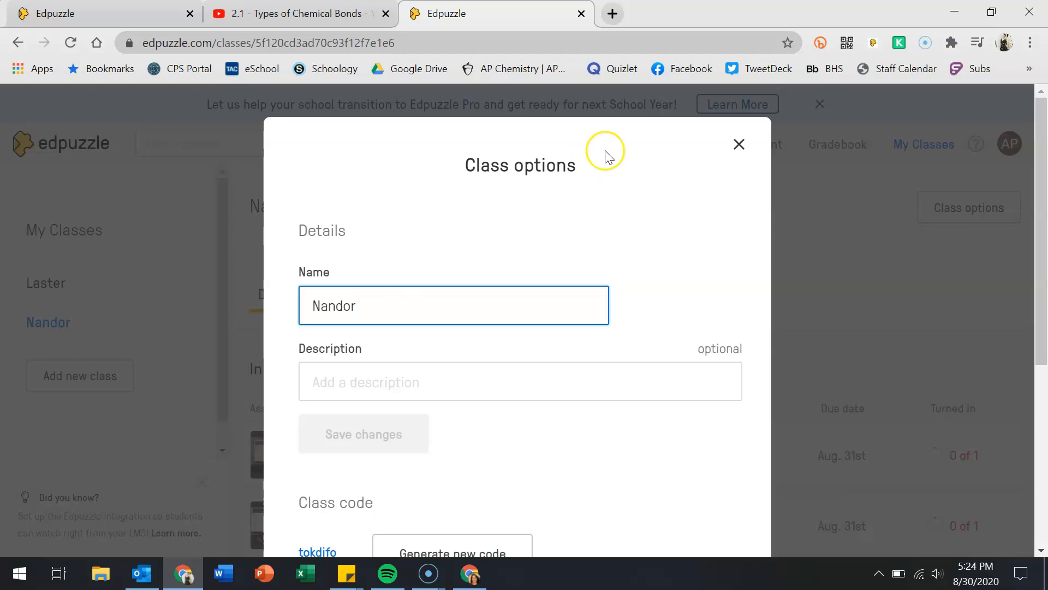
pyautogui.click(736, 146)
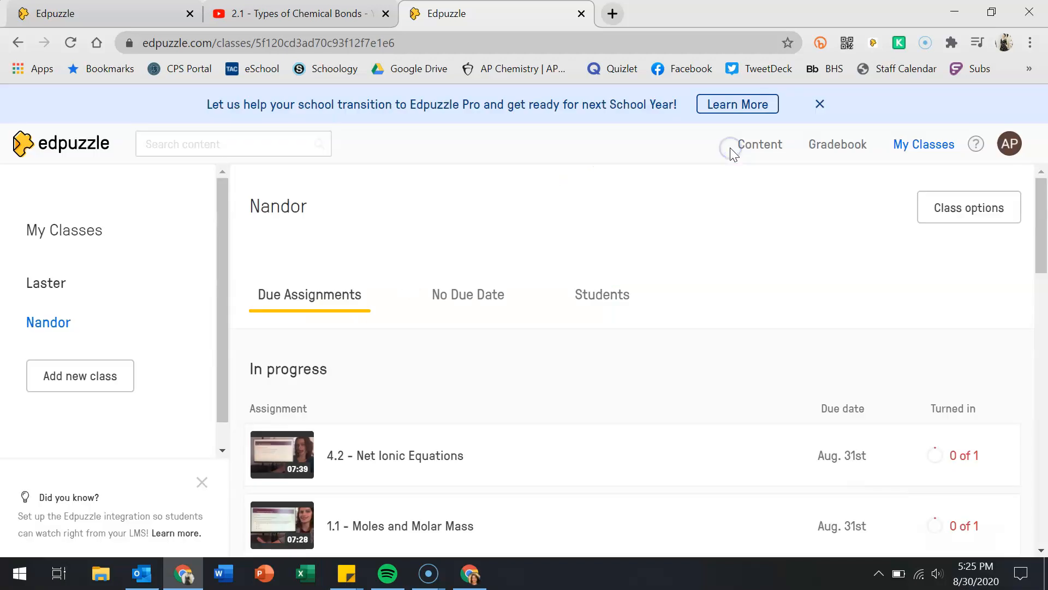
# Open the form for creating a new class and examine its name, description and class type settings
pyautogui.click(70, 391)
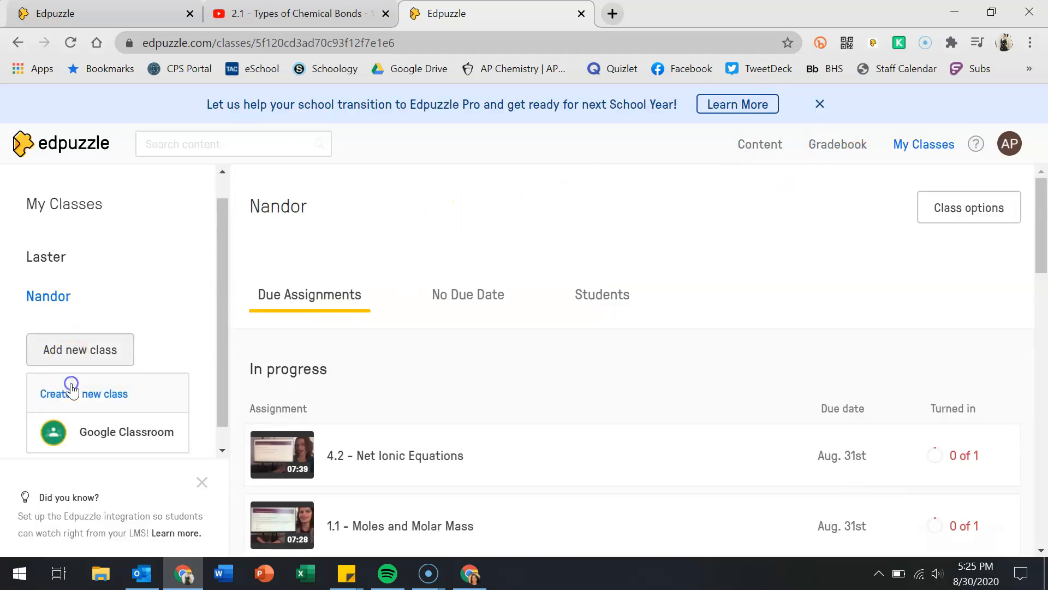
pyautogui.scroll(-1, 158, 430)
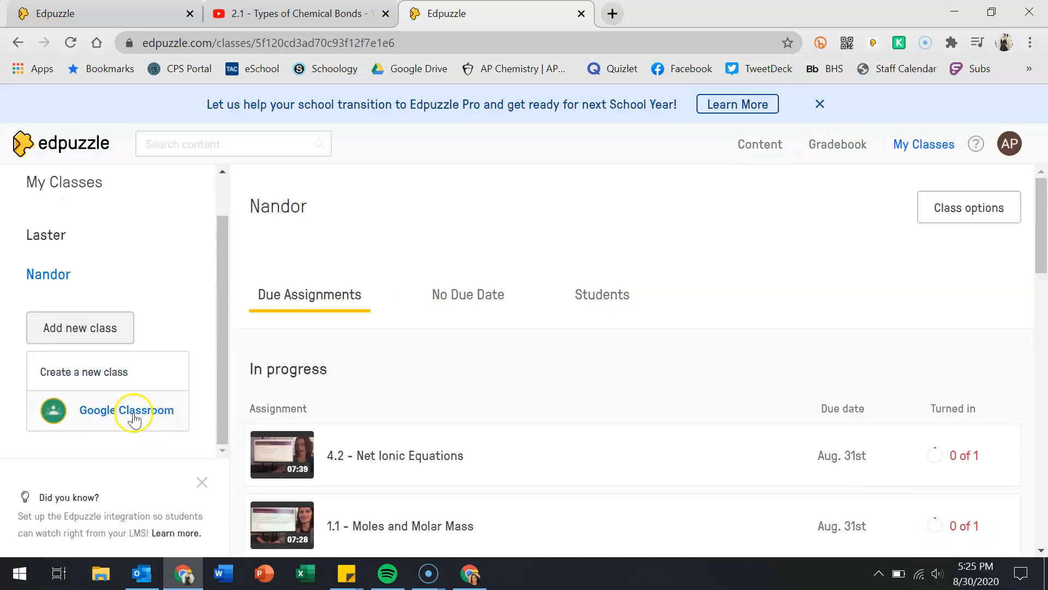
pyautogui.click(134, 372)
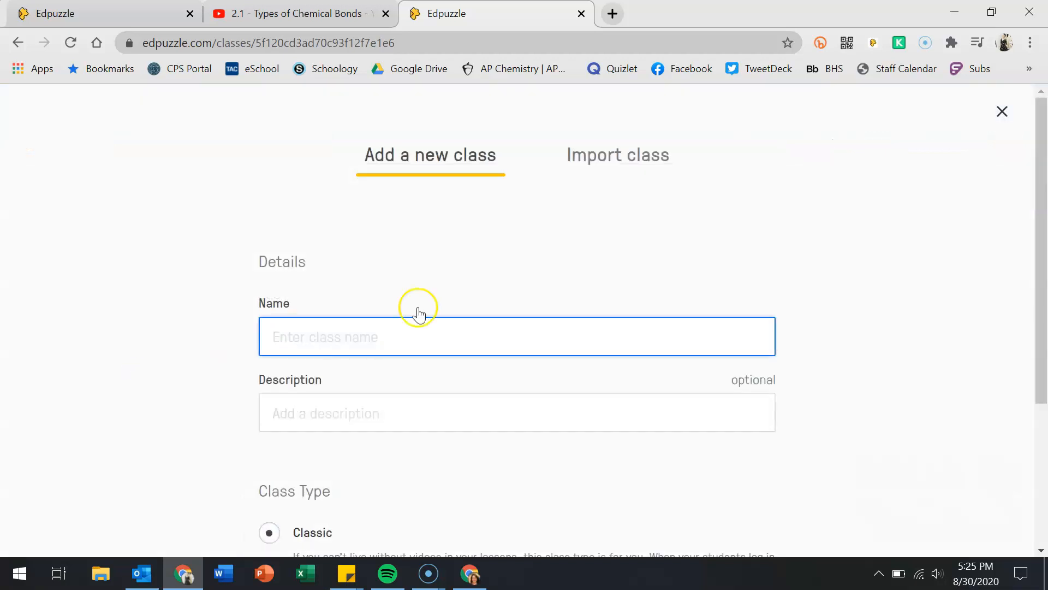
pyautogui.scroll(-4, 494, 333)
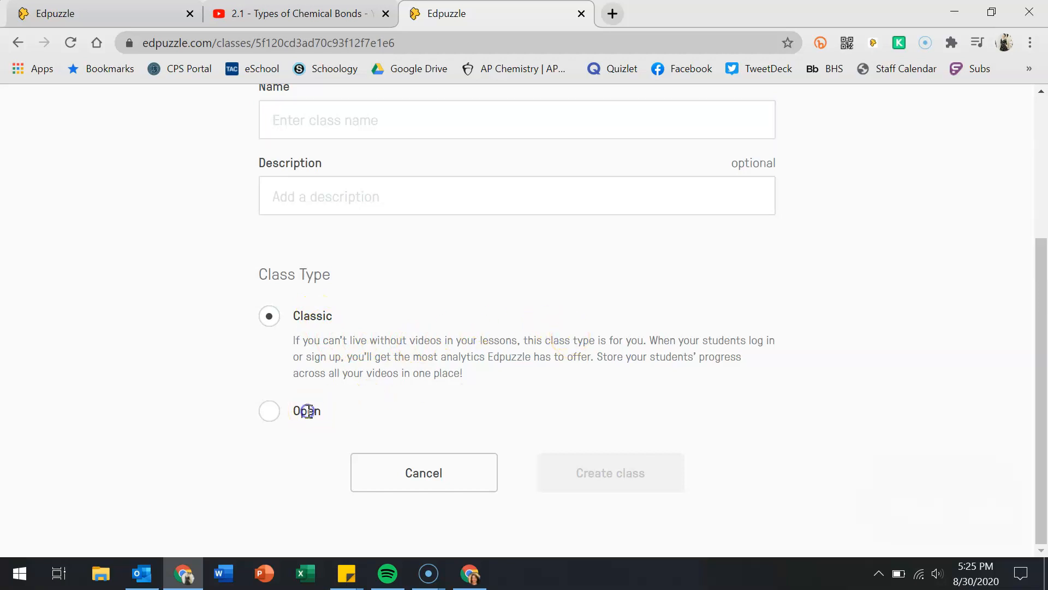
# Set the class type to Open, read its description and nickname option, and set the type back to Classic
pyautogui.click(269, 413)
pyautogui.scroll(-2, 398, 435)
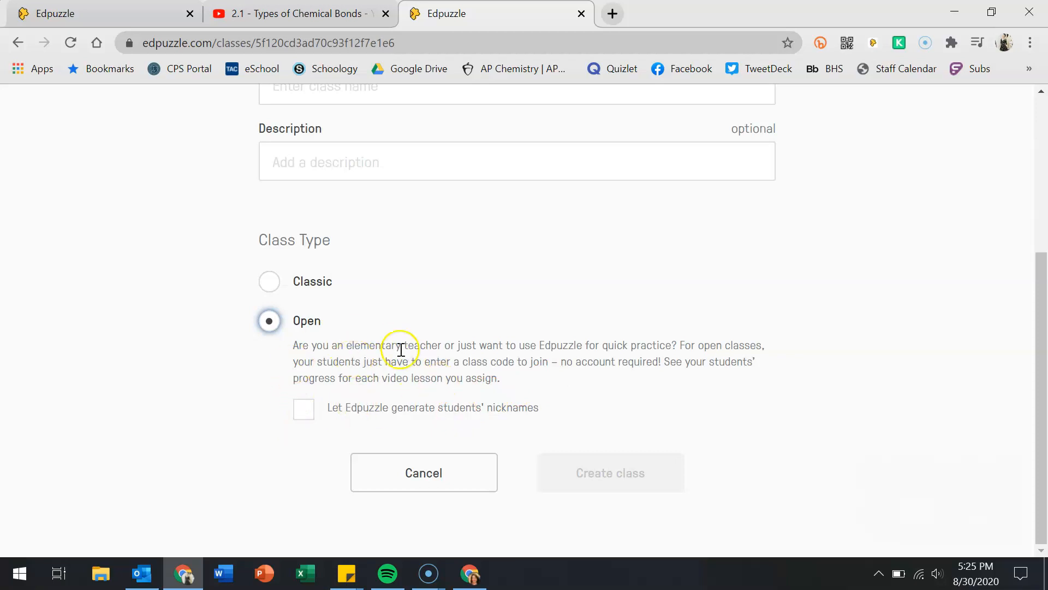
pyautogui.scroll(1, 464, 352)
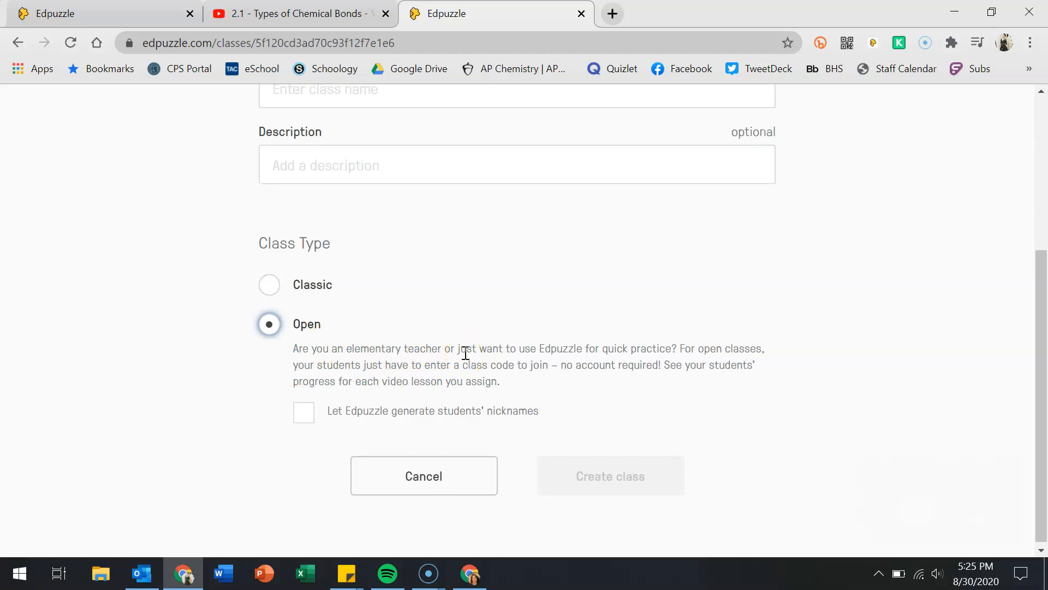
pyautogui.scroll(1, 465, 353)
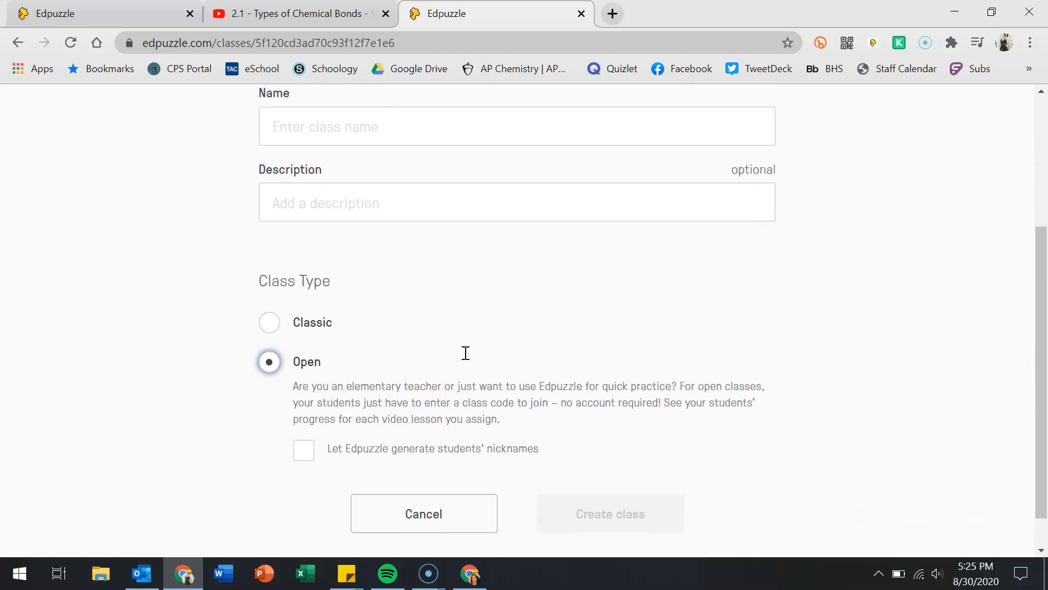
pyautogui.click(275, 326)
pyautogui.scroll(4, 439, 355)
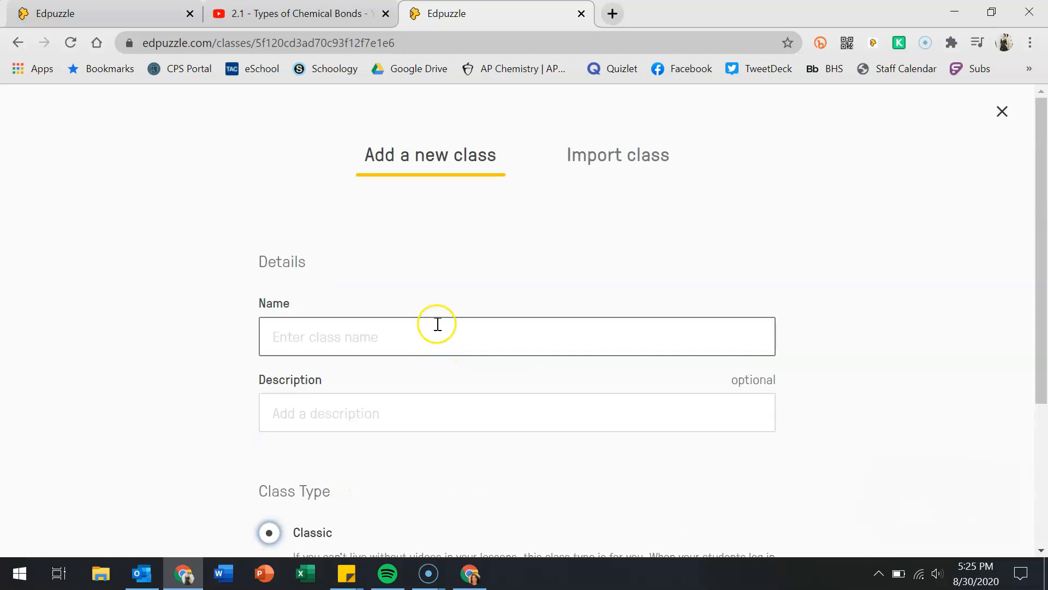
# Examine the options for importing a class and close the new class form without creating a class
pyautogui.click(614, 154)
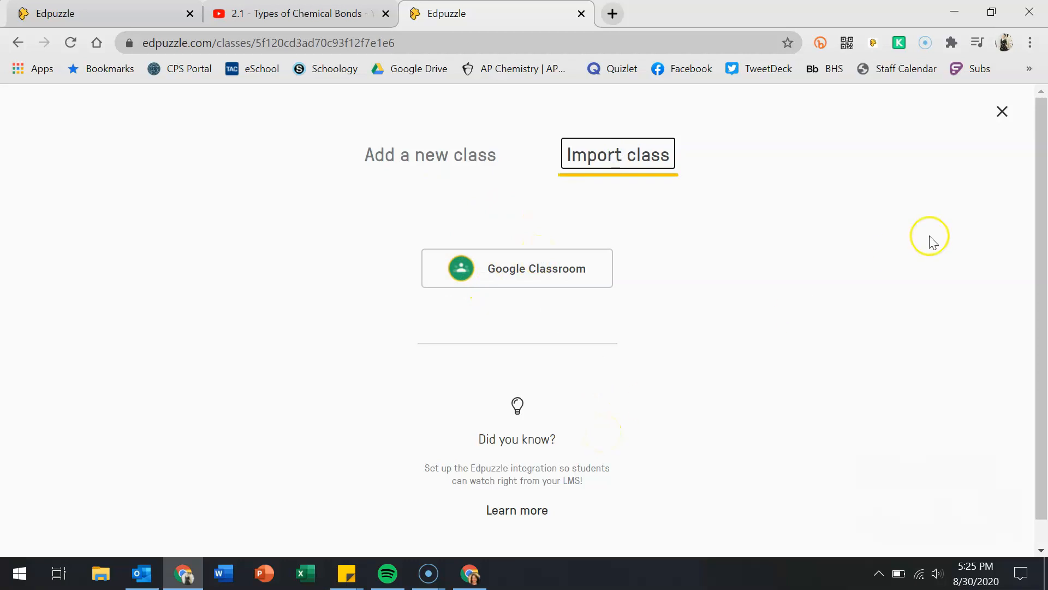
pyautogui.click(475, 157)
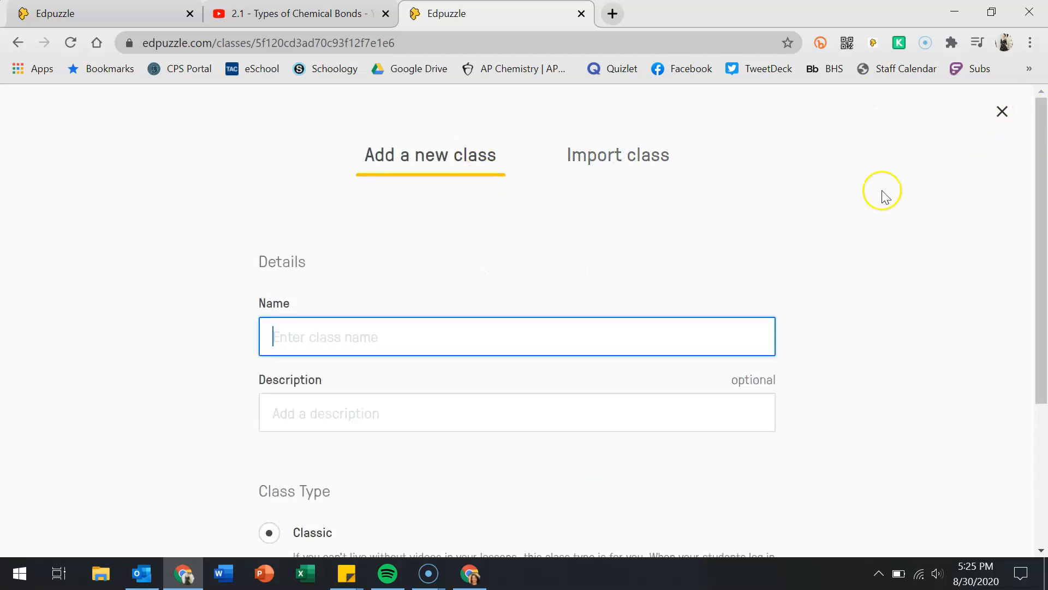
pyautogui.click(1002, 111)
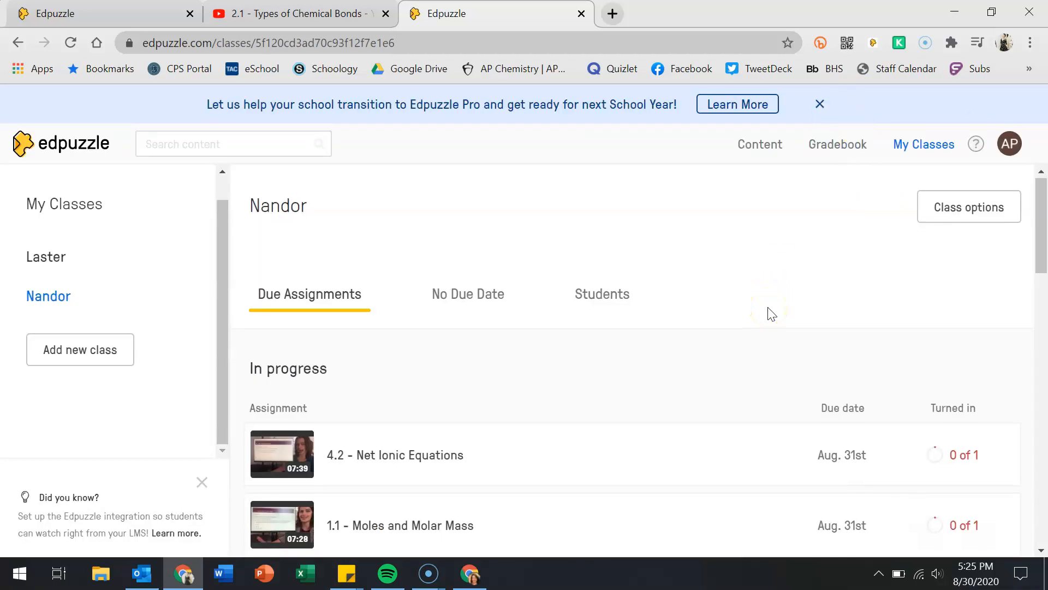
pyautogui.scroll(-3, 770, 314)
pyautogui.scroll(-1, 769, 315)
pyautogui.scroll(-2, 769, 315)
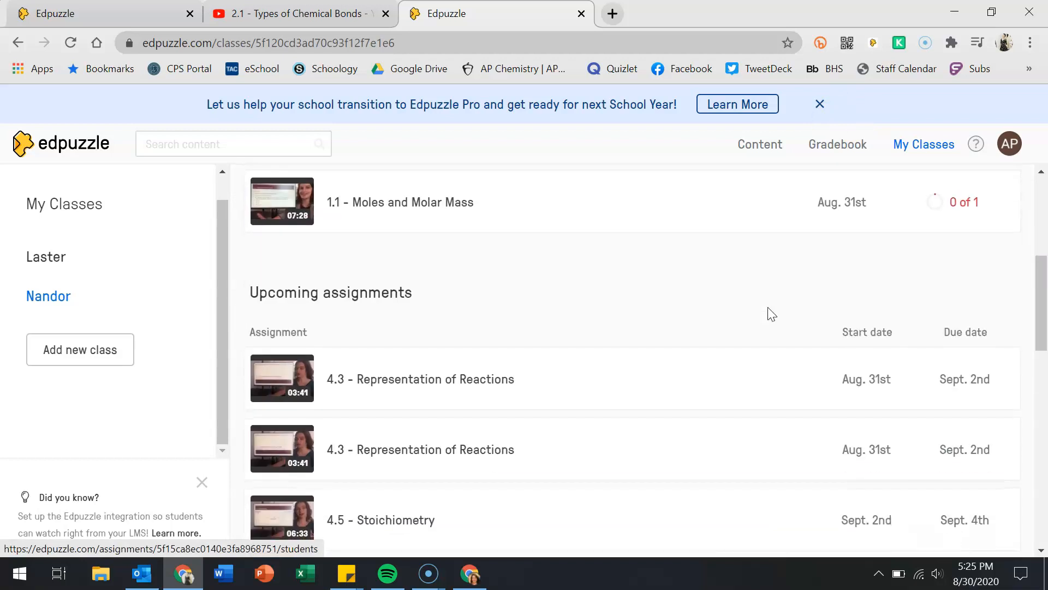
pyautogui.scroll(3, 769, 315)
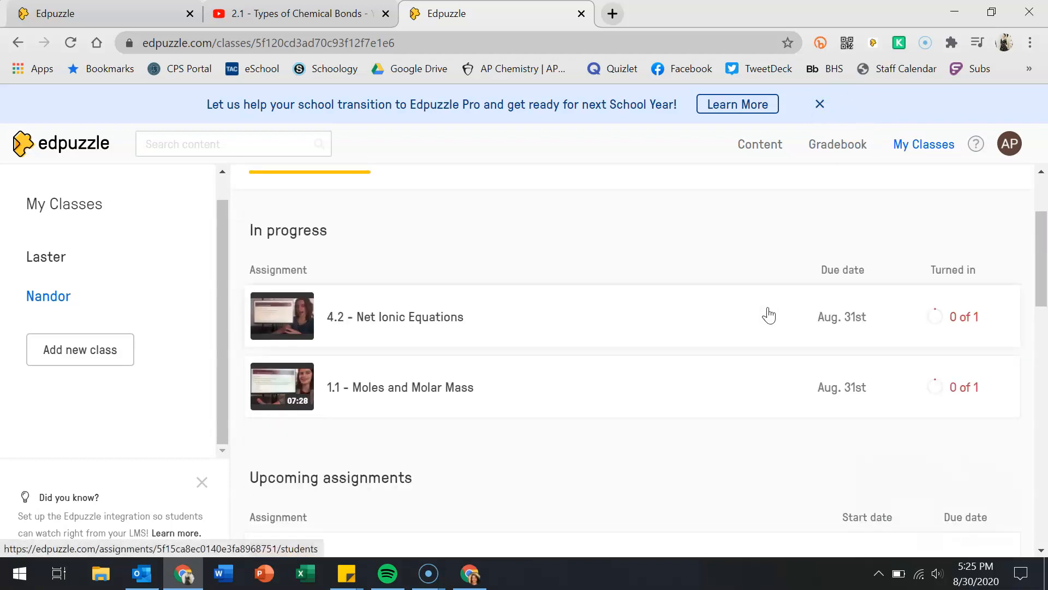